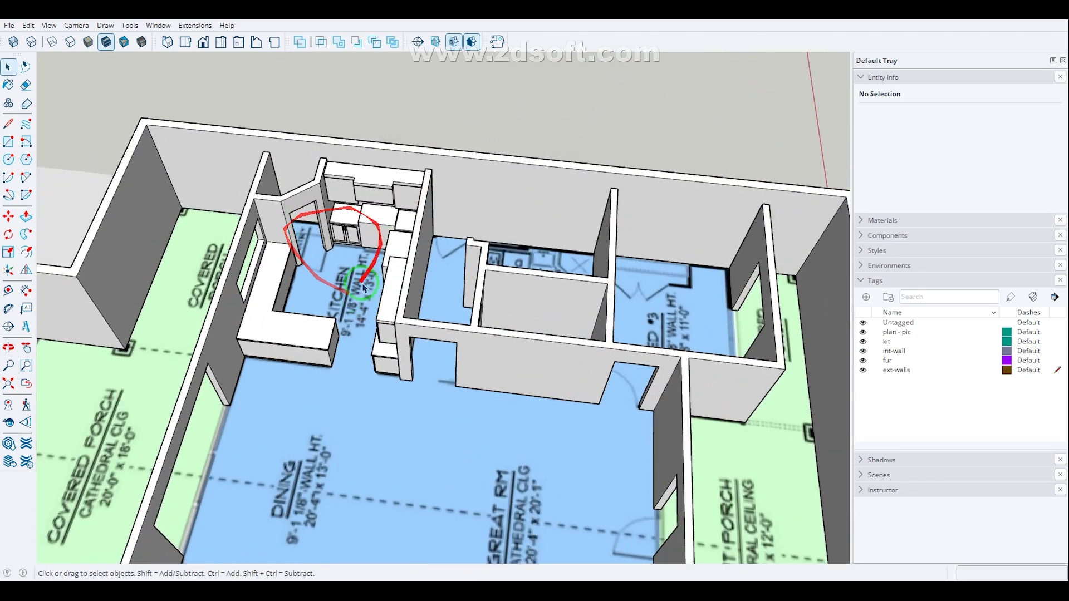
- Examine the 3D house model's interior walls, kitchen, rooms and covered porches from several sides and from above
scroll(363, 287, "down", 10)
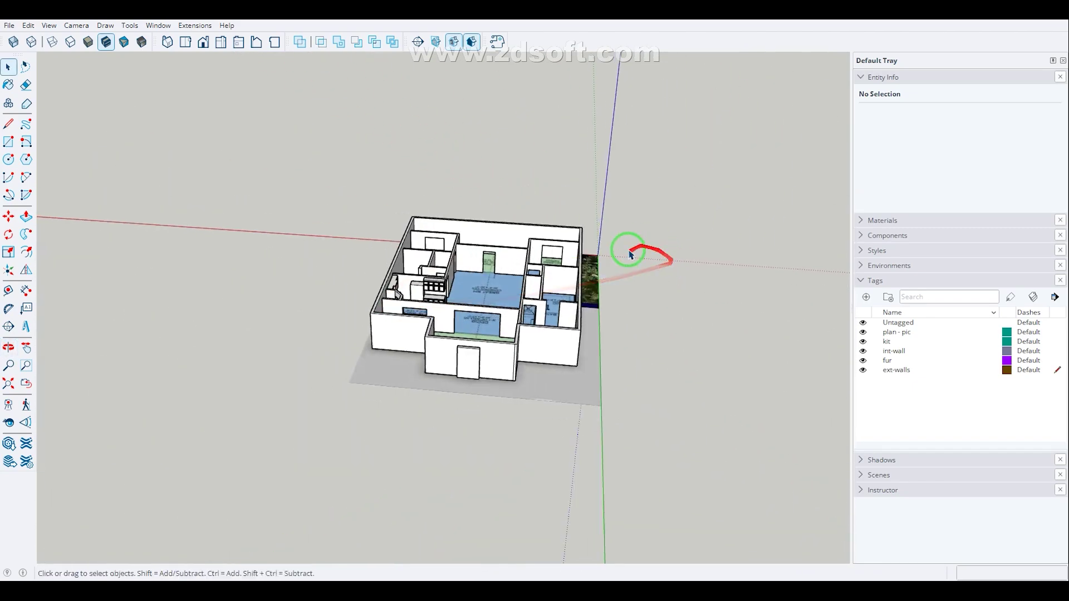
scroll(613, 268, "up", 2)
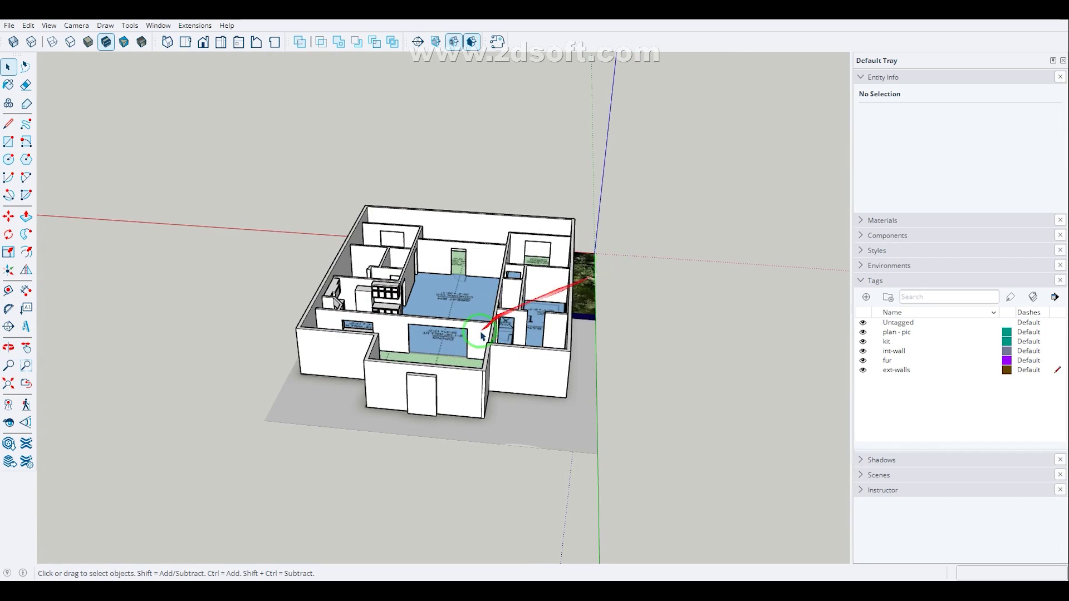
middle_click_drag(549, 286, 260, 329)
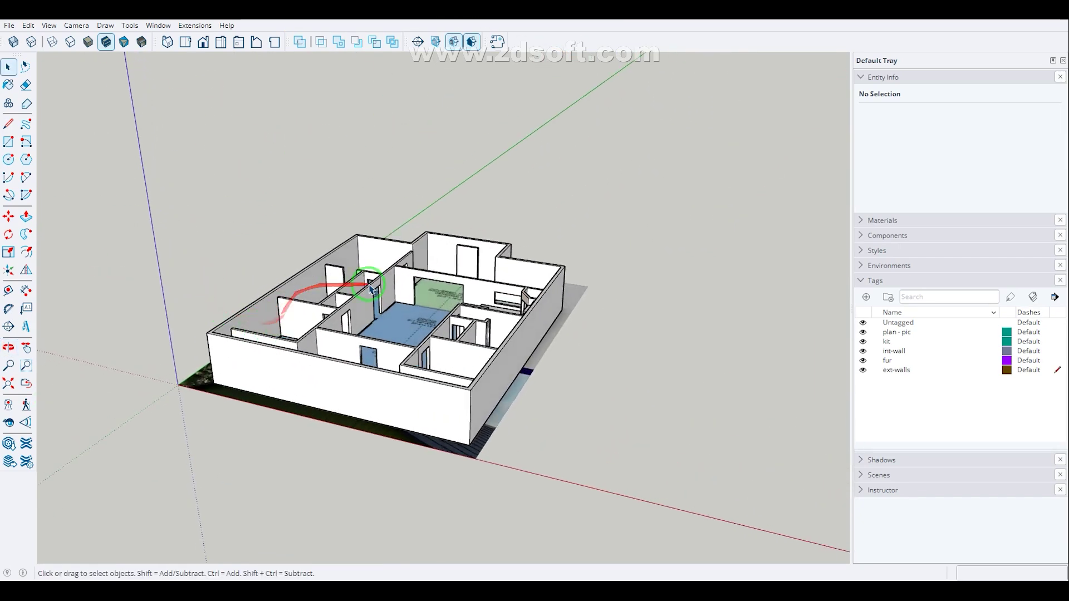
middle_click_drag(403, 309, 398, 419)
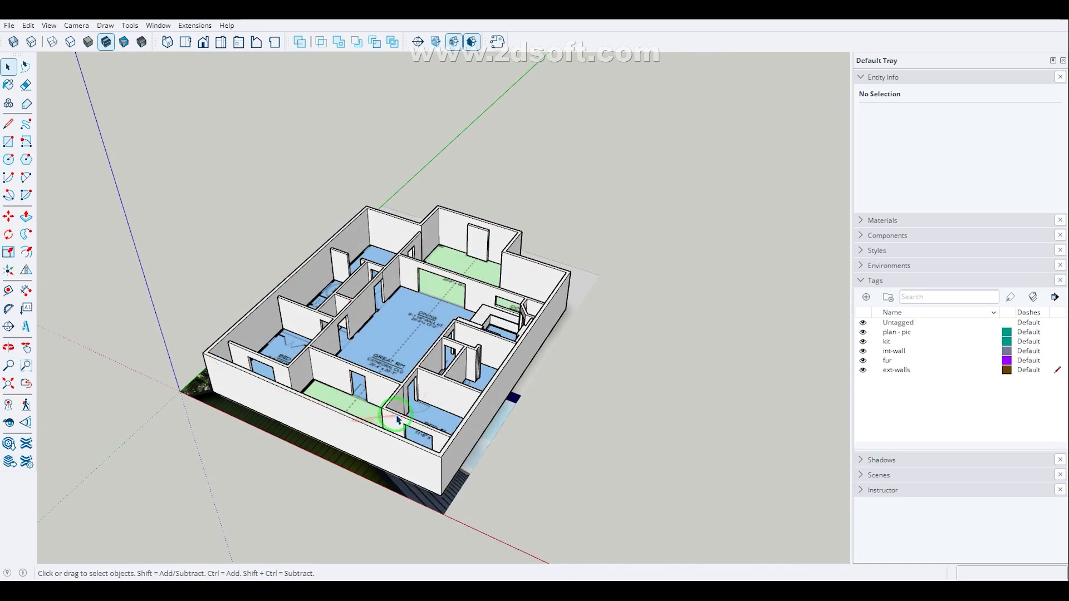
middle_click_drag(238, 417, 462, 440)
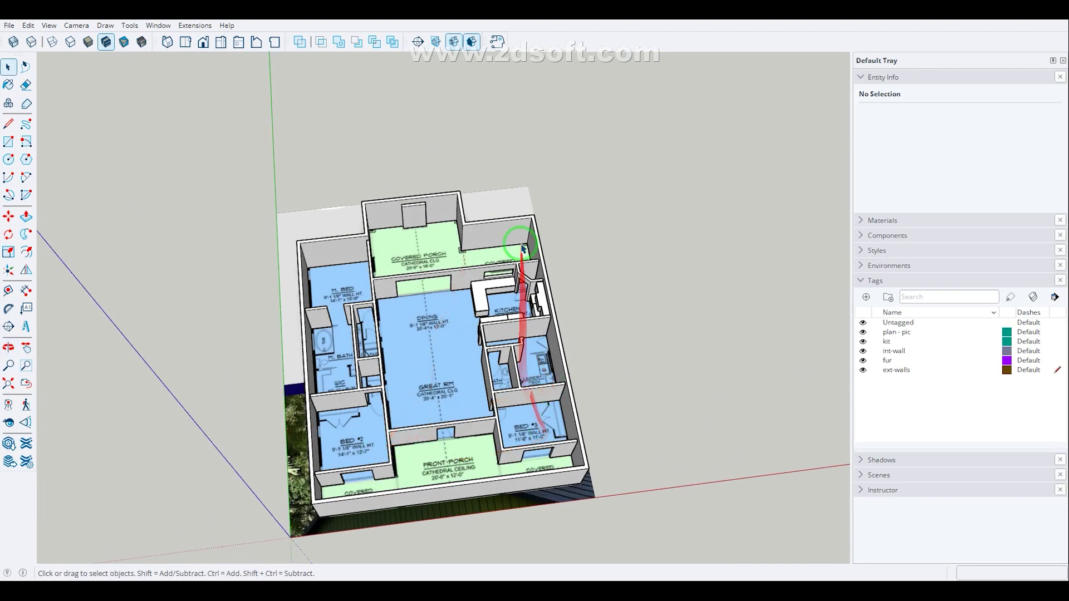
middle_click_drag(509, 256, 435, 242)
scroll(435, 243, "up", 4)
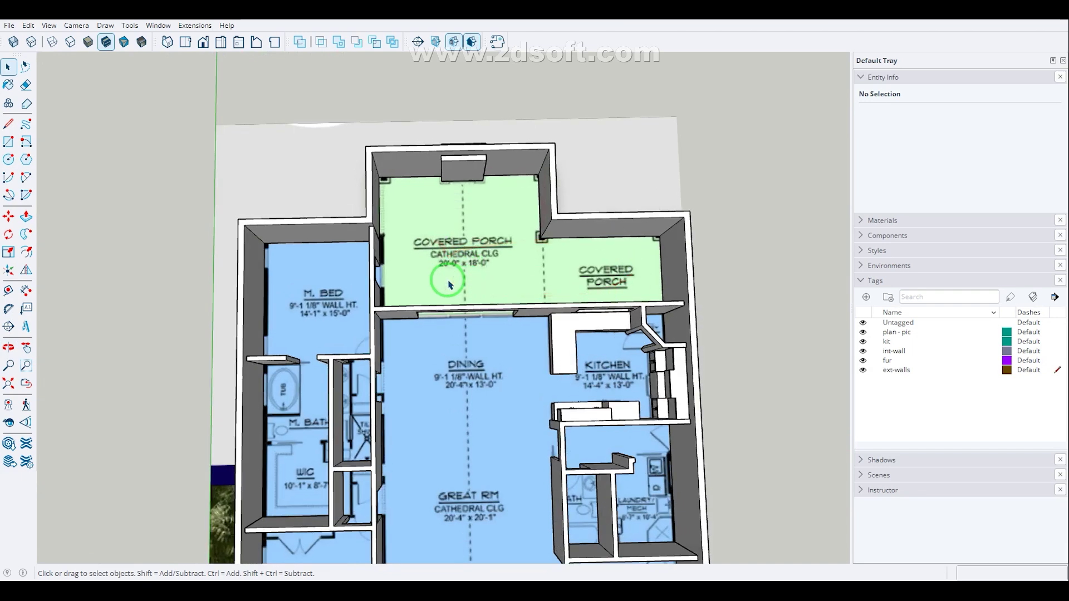
scroll(559, 306, "down", 5)
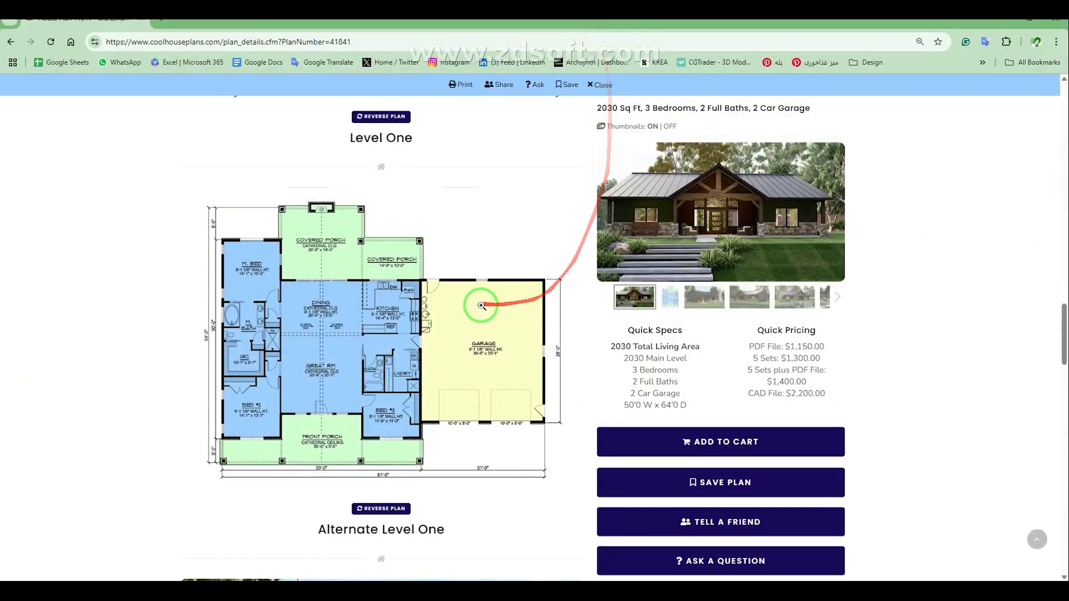
- Switch to the house plan page in Chrome and review the exterior photos in its photo gallery
scroll(555, 343, "down", 7)
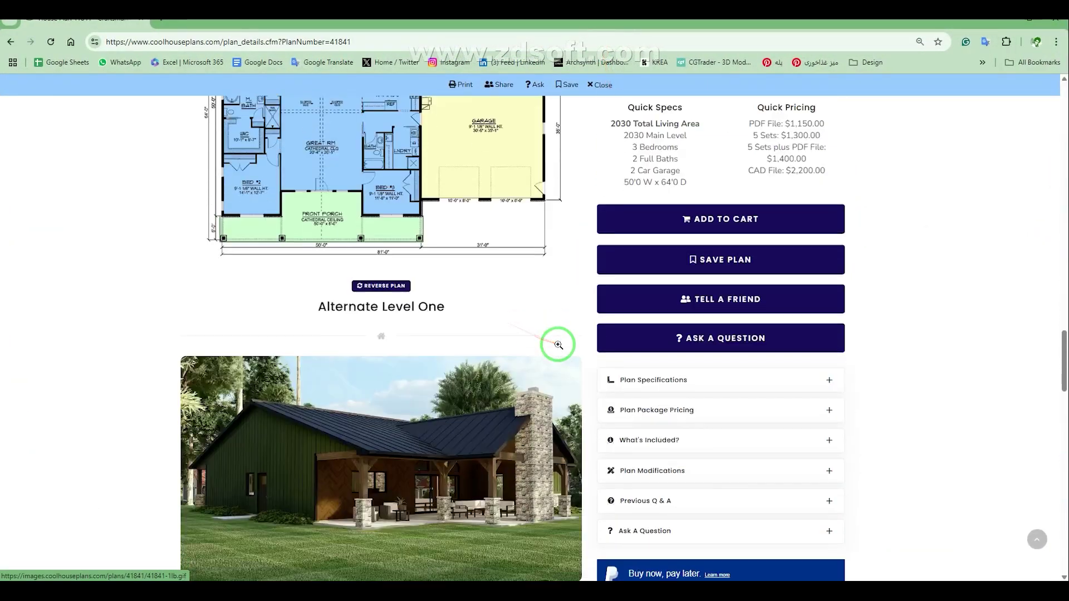
scroll(384, 334, "down", 5)
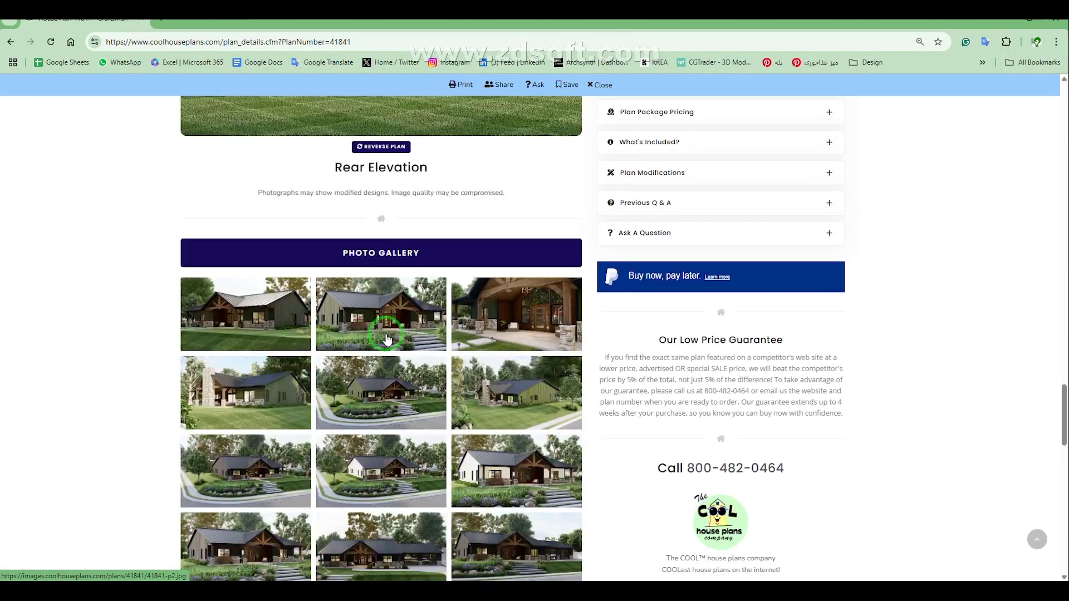
left_click(405, 425)
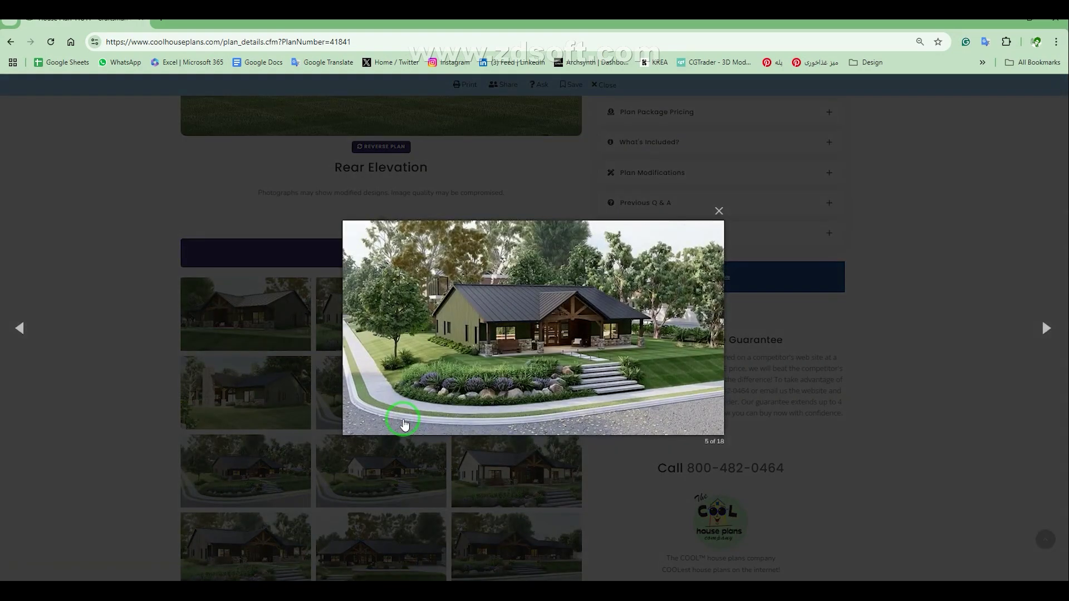
left_click(405, 424)
left_click(405, 425)
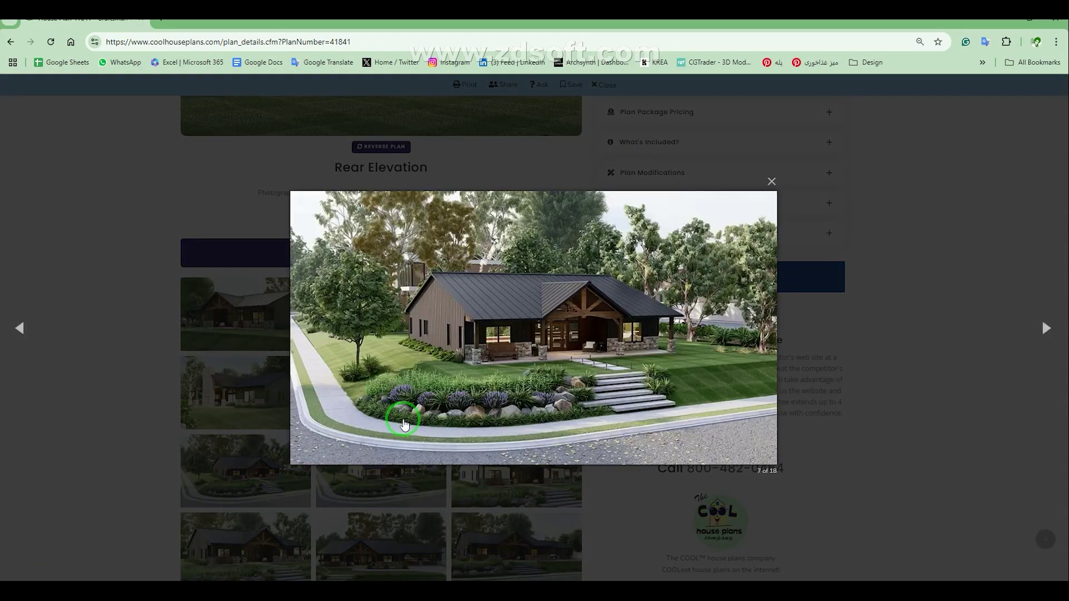
left_click(405, 425)
left_click(405, 425)
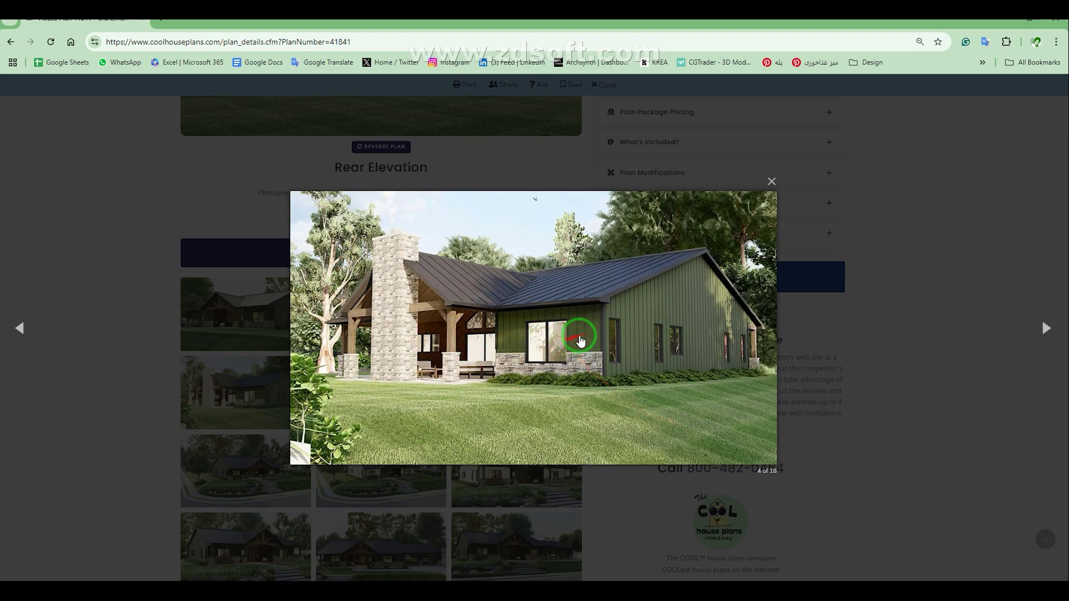
left_click(435, 399)
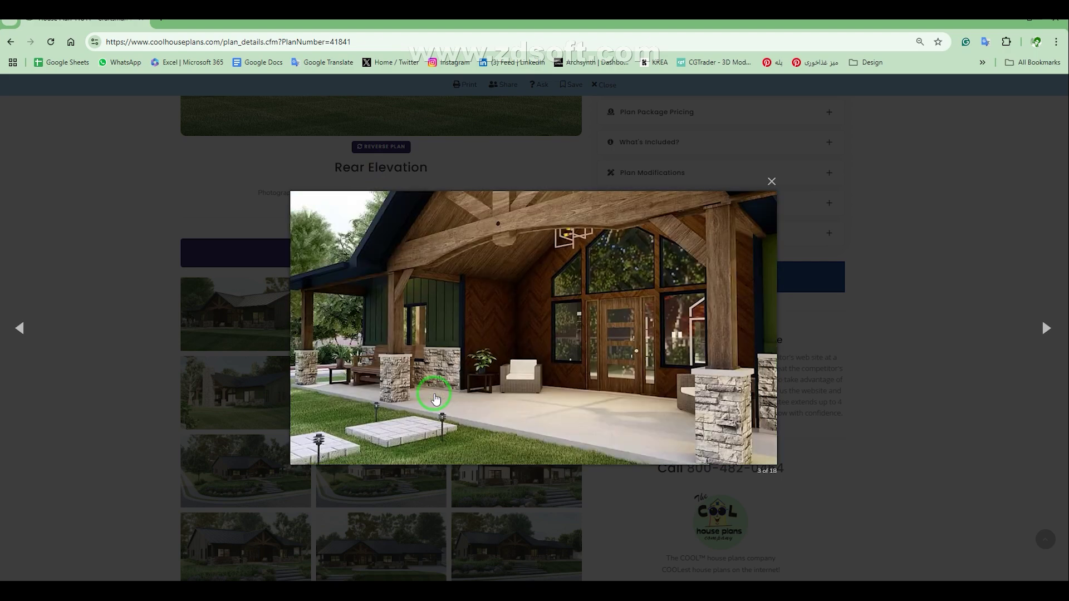
left_click(409, 328)
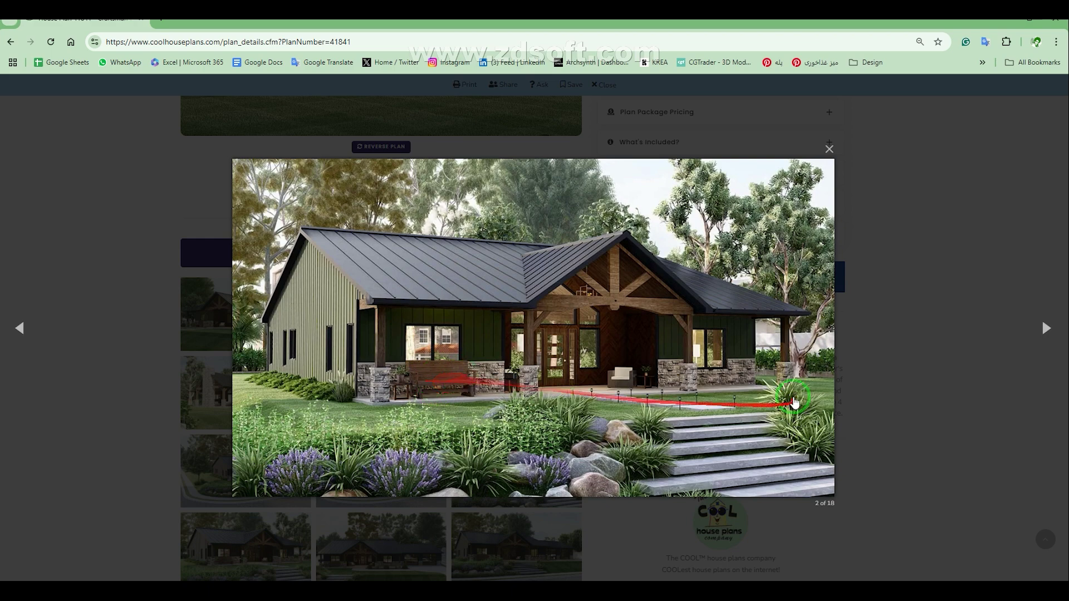
- Go backward through the remaining gallery photos, past the bedroom, to the front rendering with the attached garage
left_click(424, 416)
key("Left")
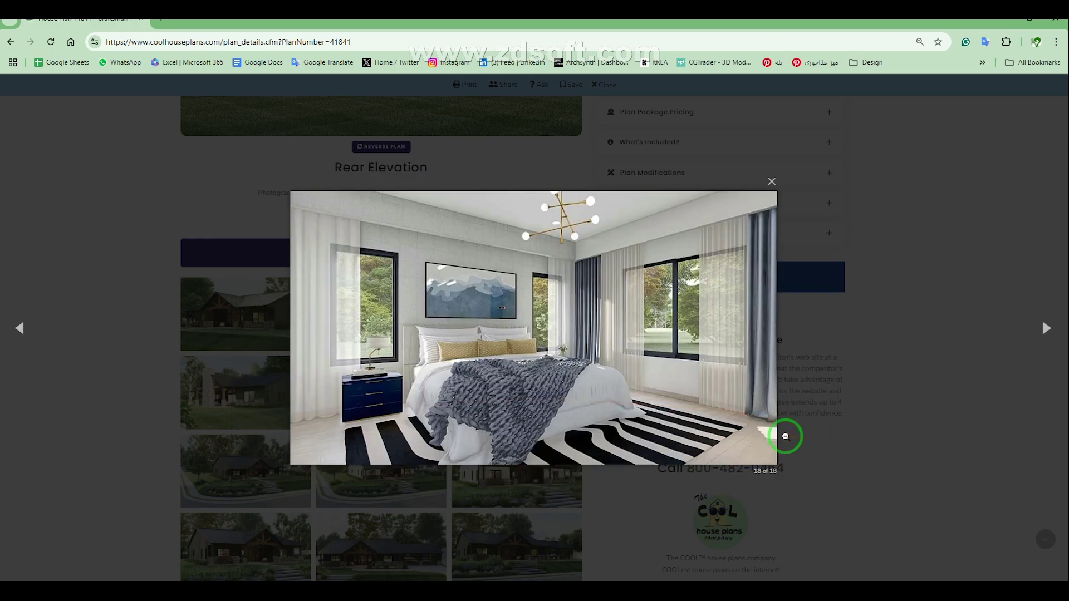
key("Right")
key("Left")
key("Right")
key("Right")
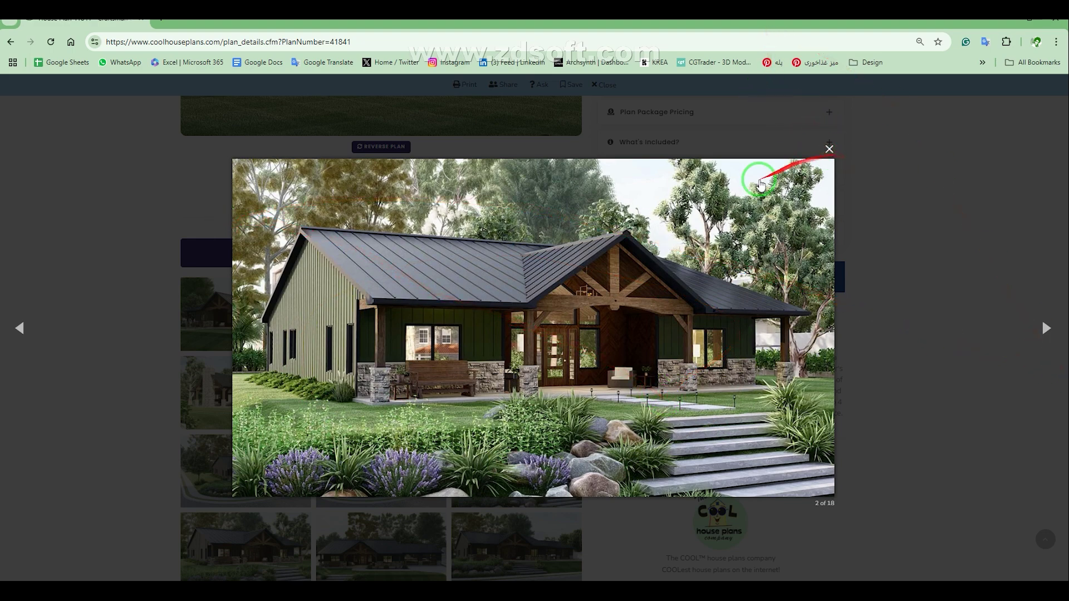
key("Left")
key("Left")
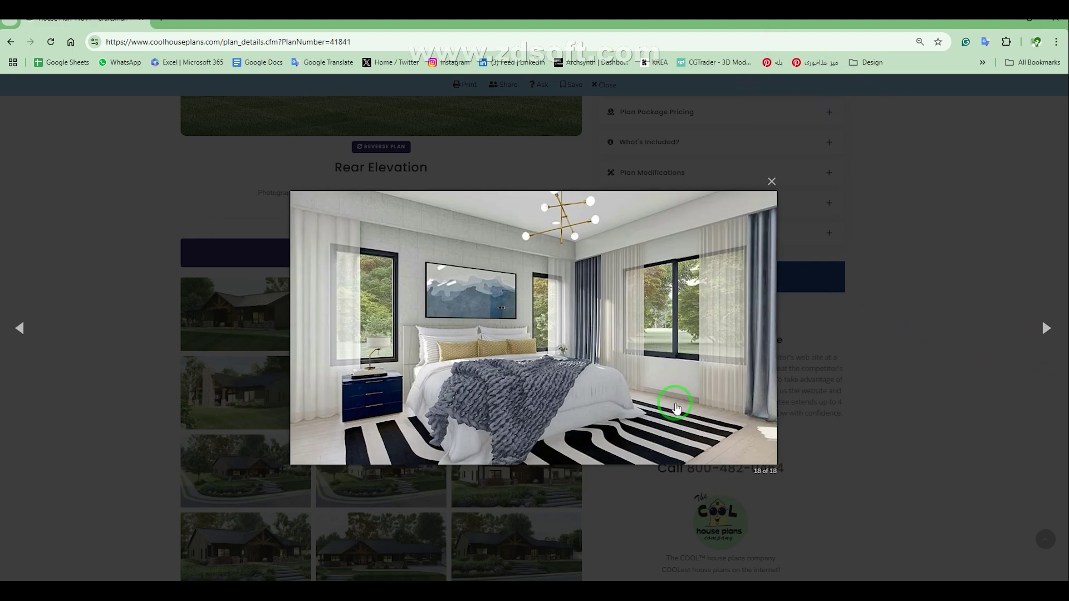
key("Left")
key("Left")
key("Left")
key("Left")
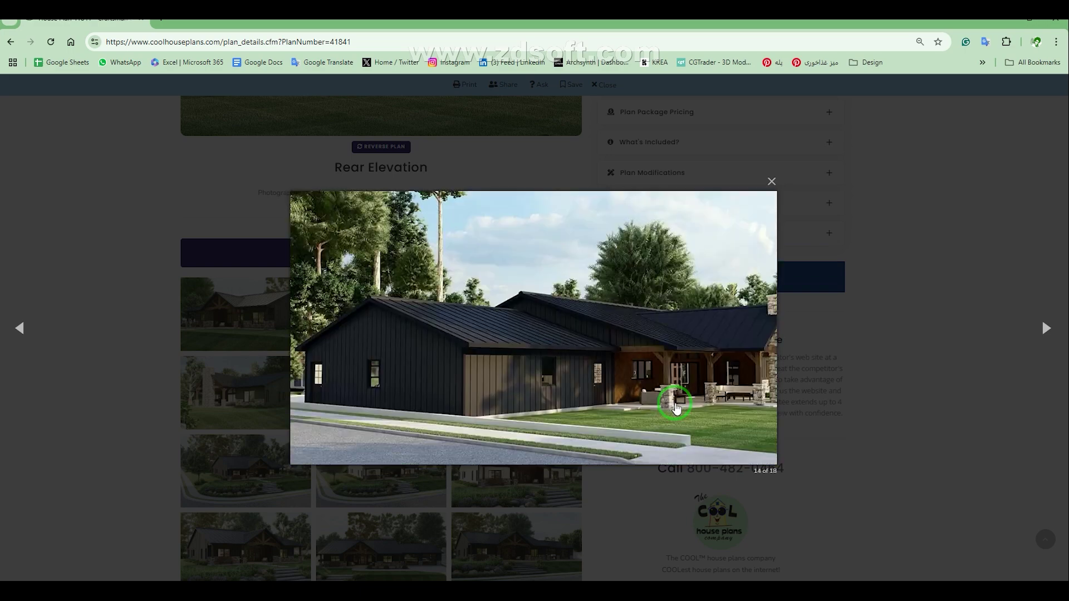
key("Left")
key("Left")
key("Left")
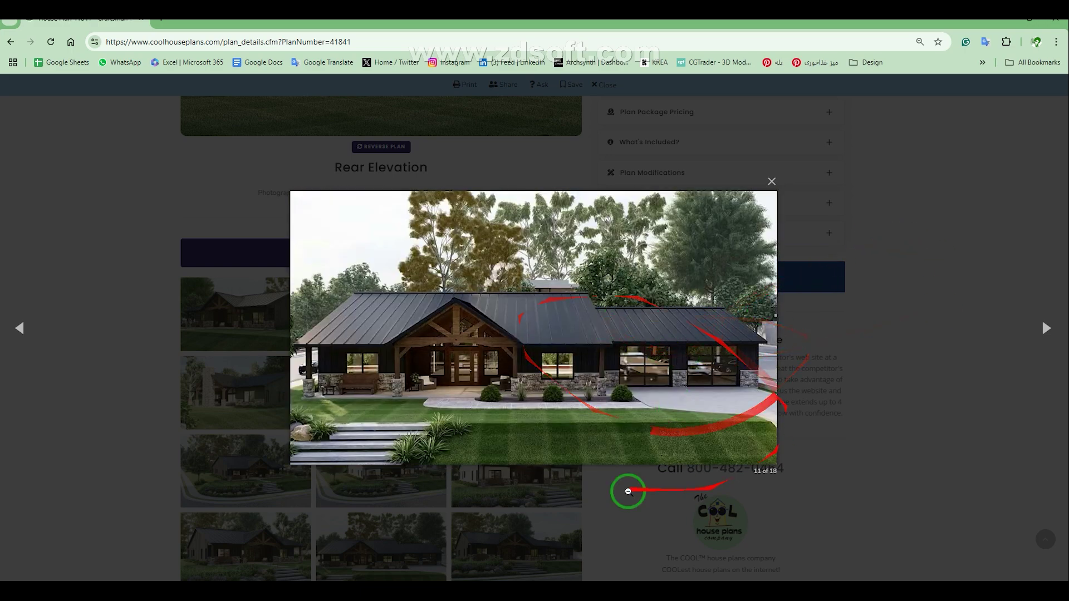
- Close the photo viewer and compare the Level One floor plan with the Alternate Level One plan that includes the garage
left_click(938, 365)
scroll(384, 345, "up", 15)
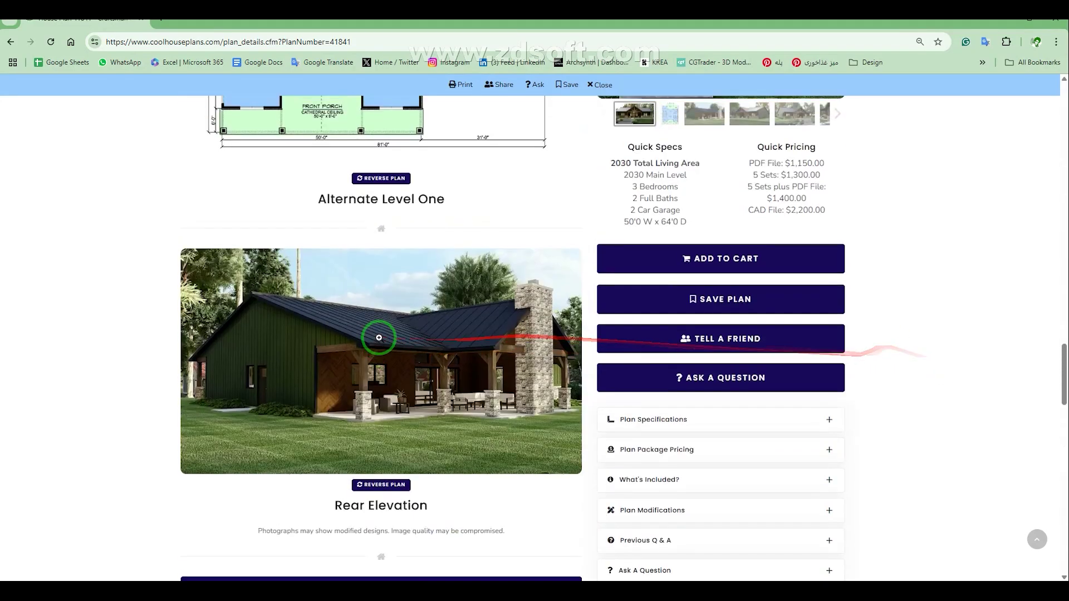
scroll(412, 366, "down", 3)
scroll(250, 334, "up", 1)
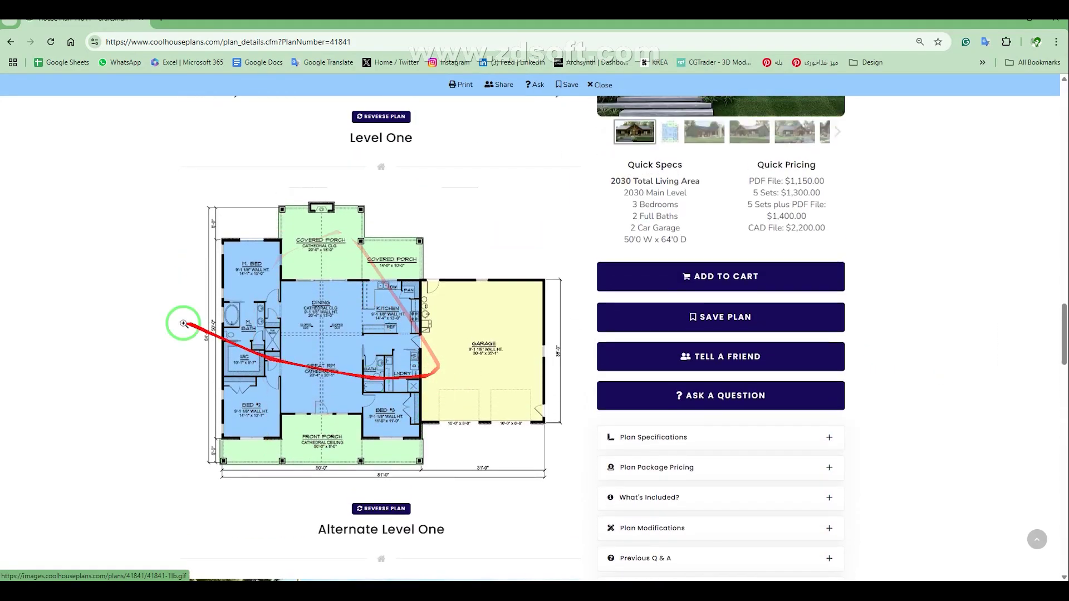
scroll(334, 390, "up", 4)
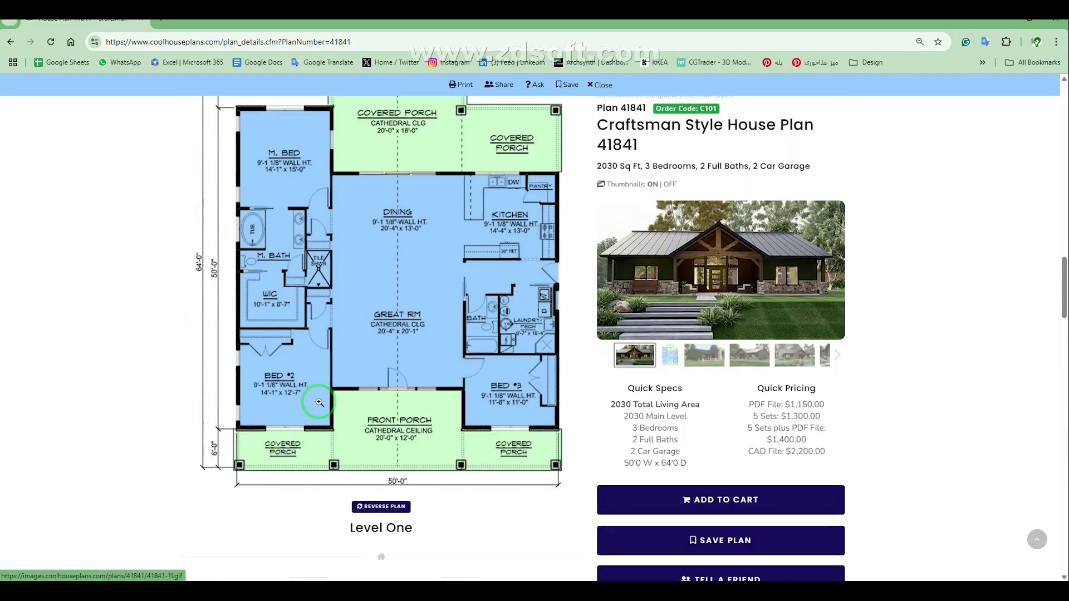
scroll(312, 334, "down", 8)
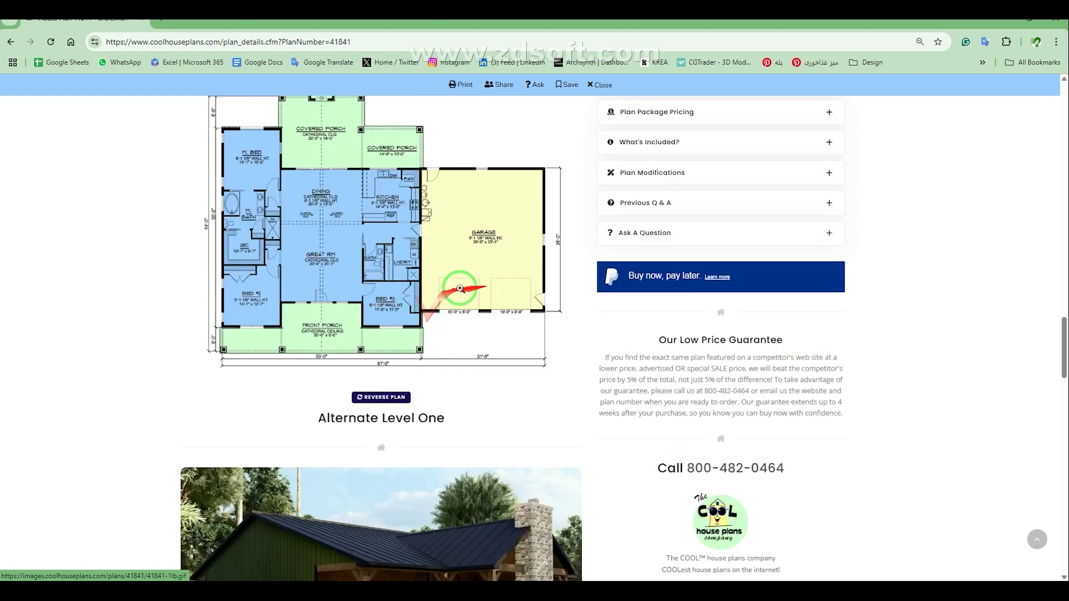
scroll(484, 356, "up", 2)
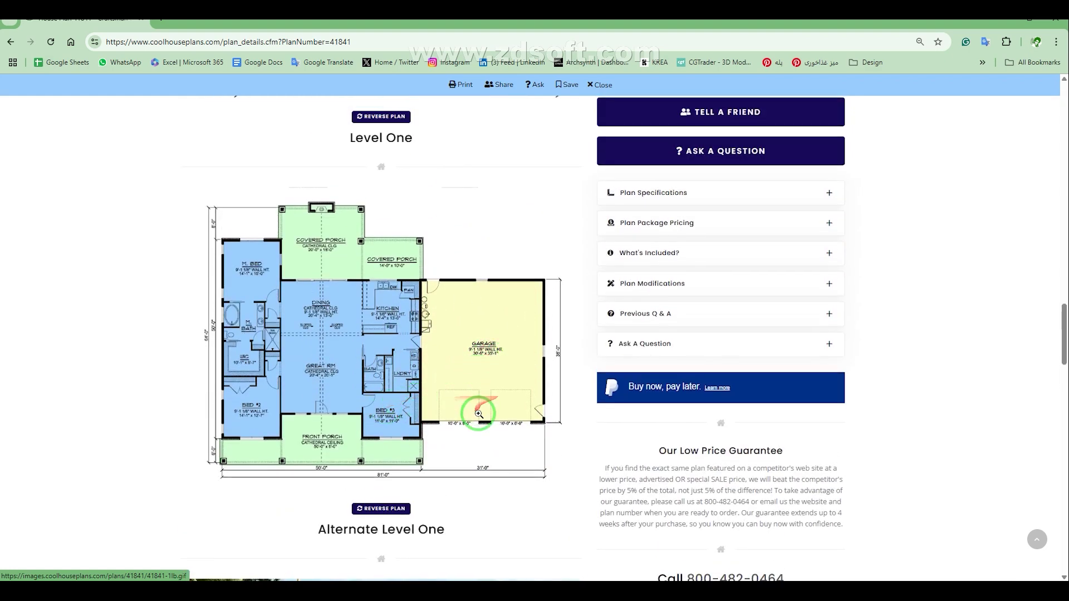
scroll(479, 413, "down", 1)
scroll(475, 406, "up", 1)
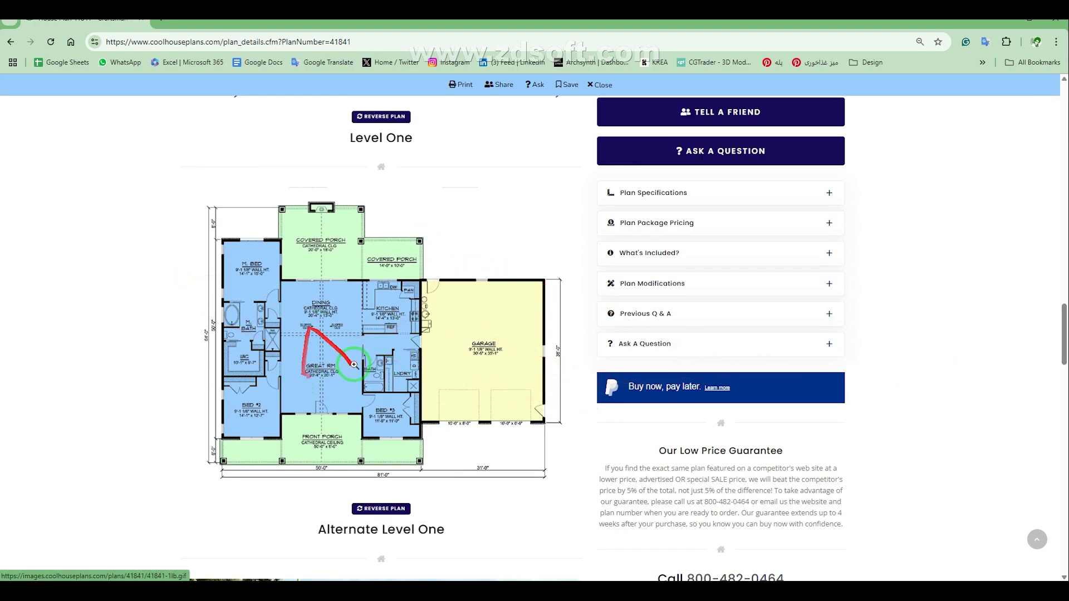
scroll(390, 334, "down", 8)
scroll(442, 298, "up", 10)
scroll(573, 358, "down", 2)
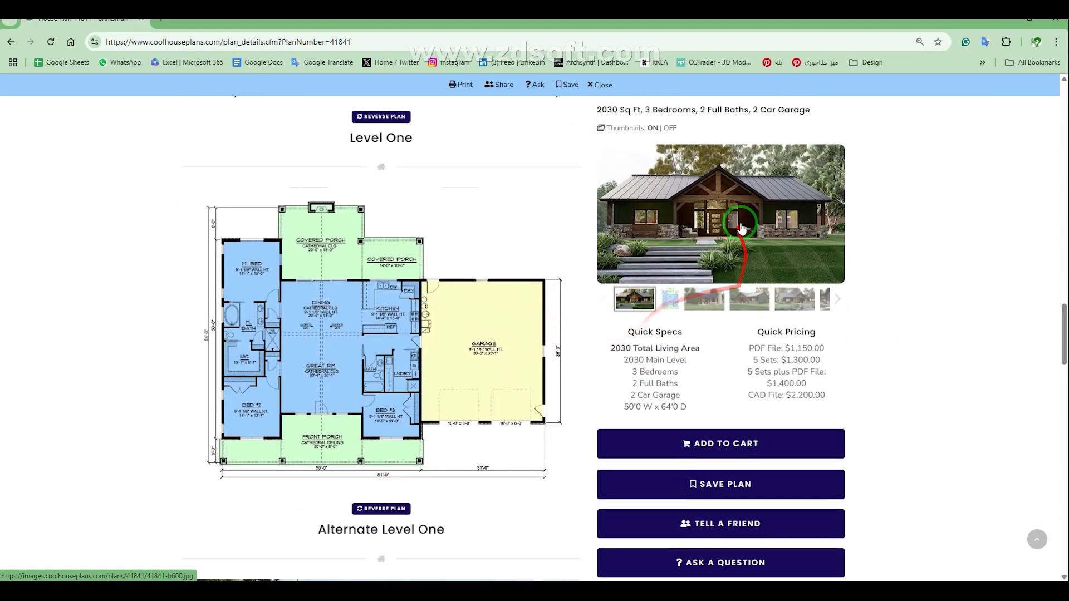
- Open the enlarged front elevation image and compare it with the front porch side of the model in SketchUp
left_click(741, 226)
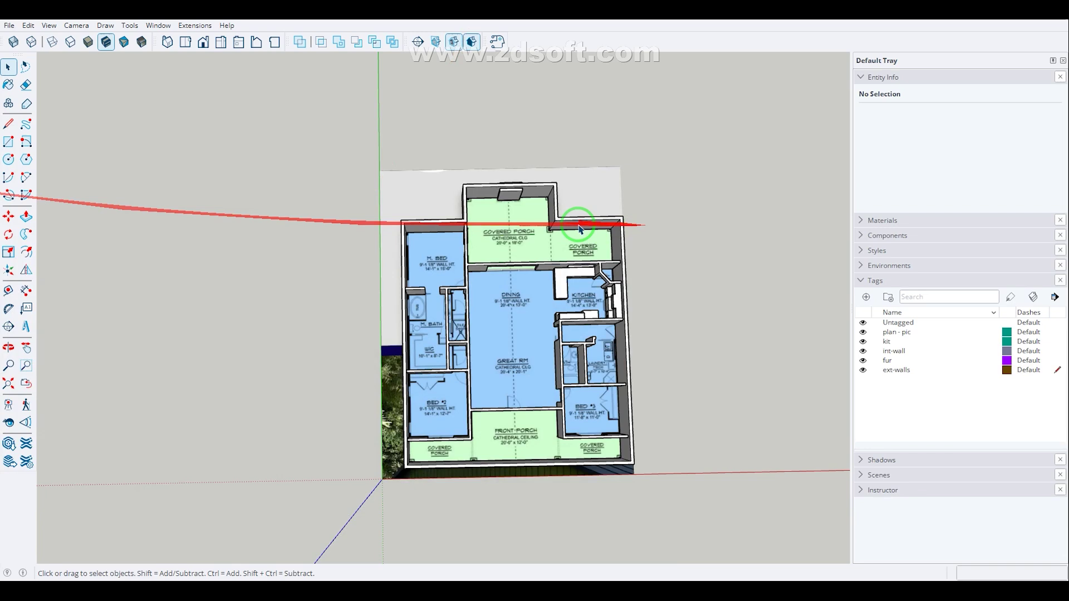
middle_click_drag(579, 229, 544, 329)
middle_click_drag(544, 373, 542, 406)
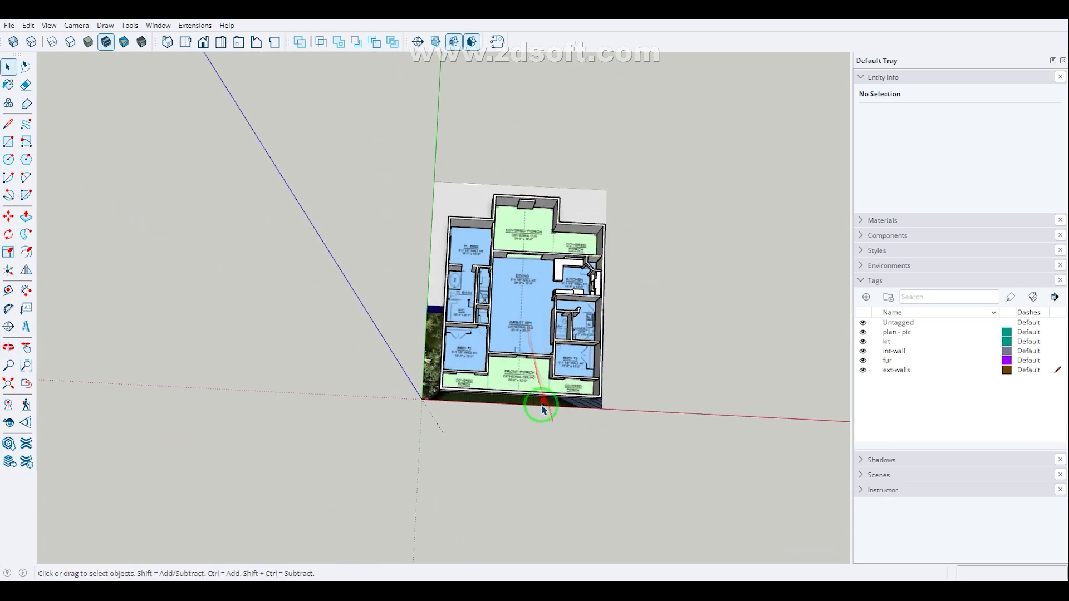
scroll(535, 390, "up", 5)
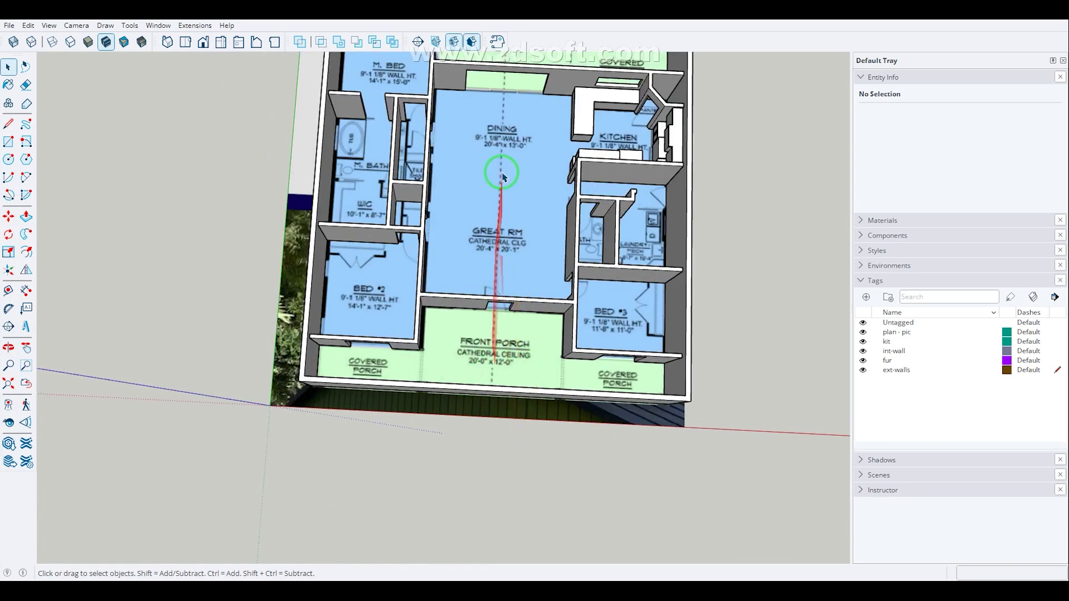
mouse_move(0, 234)
left_mouse_down()
mouse_move(470, 112)
mouse_move(489, 20)
left_mouse_up()
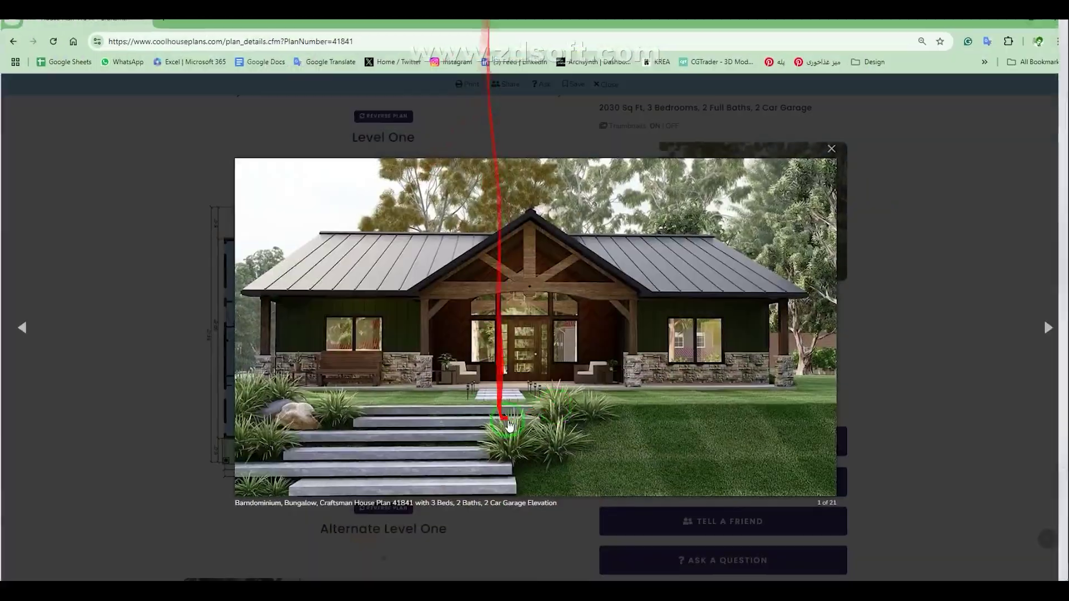
mouse_move(663, 23)
left_mouse_down()
mouse_move(33, 447)
mouse_move(0, 454)
left_mouse_up()
mouse_move(539, 297)
middle_mouse_down()
mouse_move(533, 291)
mouse_move(520, 442)
middle_mouse_up()
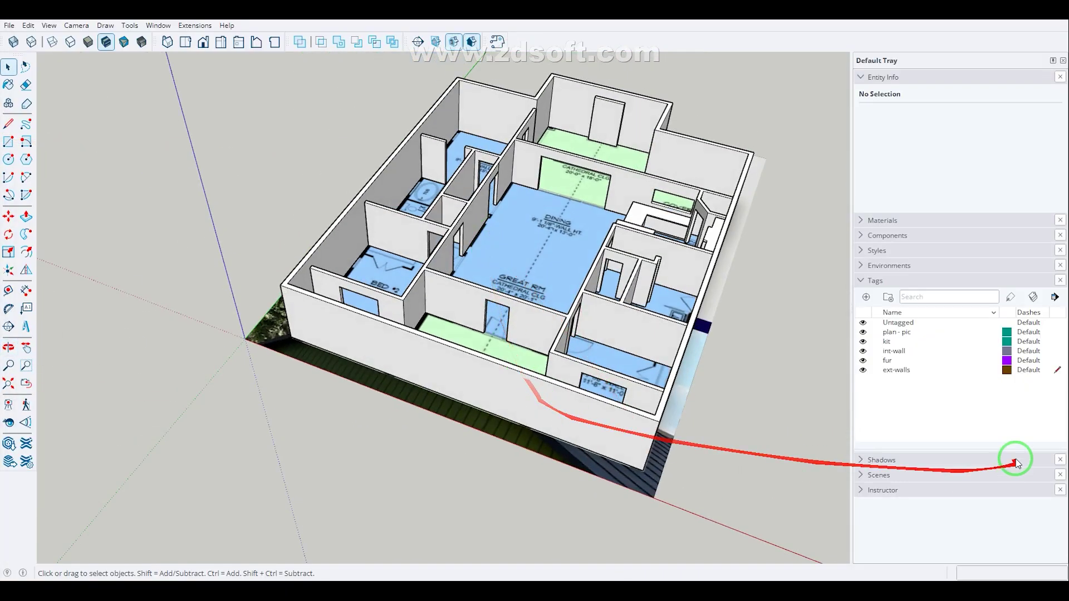
- Open the exterior walls group for editing and select the outer face of the front porch wall
double_click(627, 417)
left_click(564, 406)
middle_click_drag(655, 402, 258, 215)
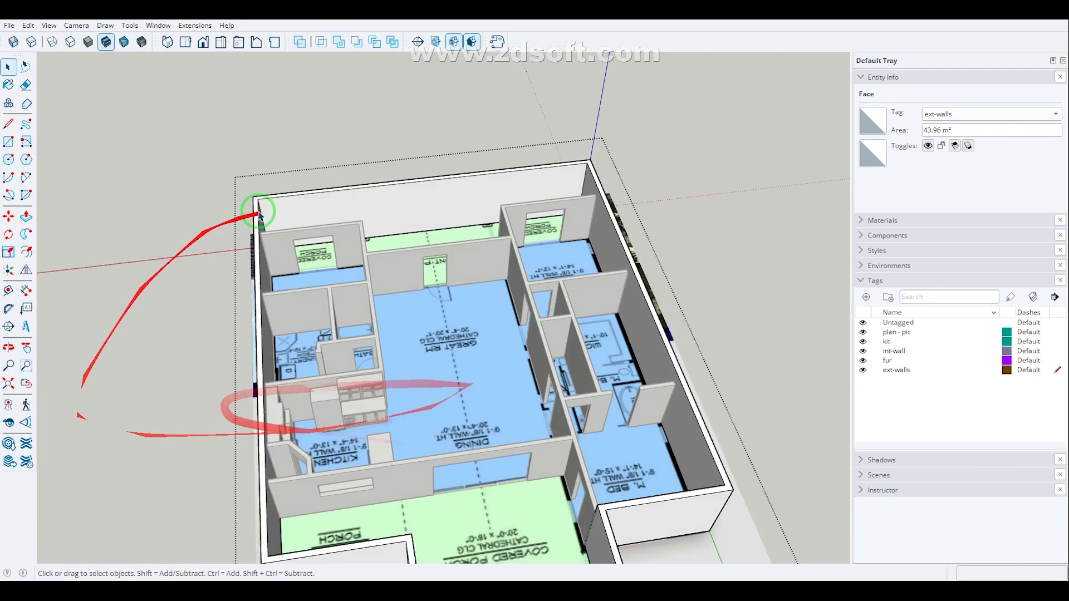
- Try to push the inner face of the front porch wall outward through the wall's thickness
key("p")
left_click(430, 205)
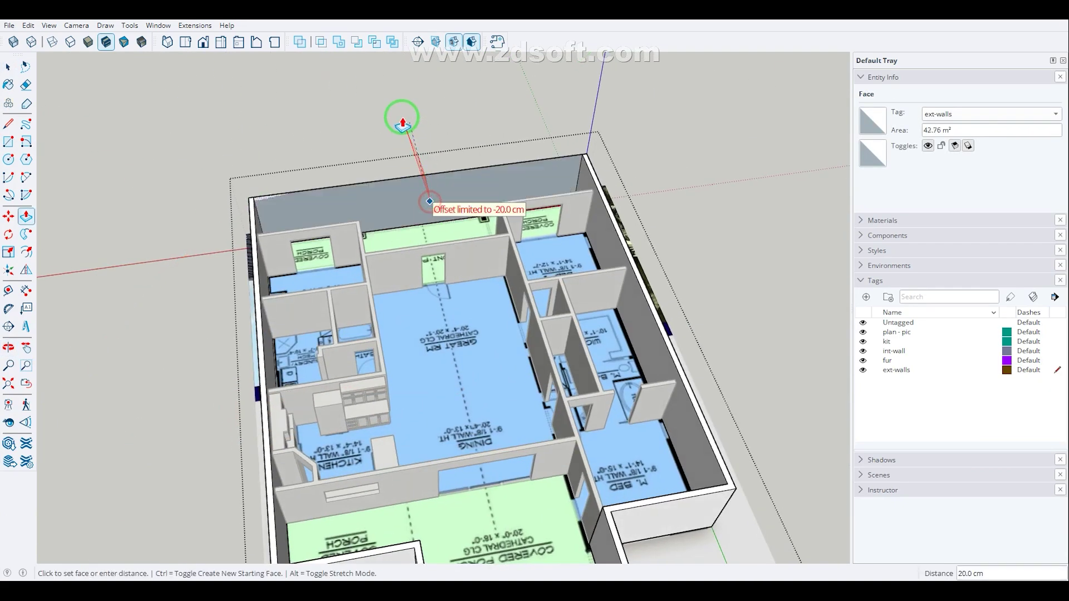
key("Escape")
left_click(404, 247)
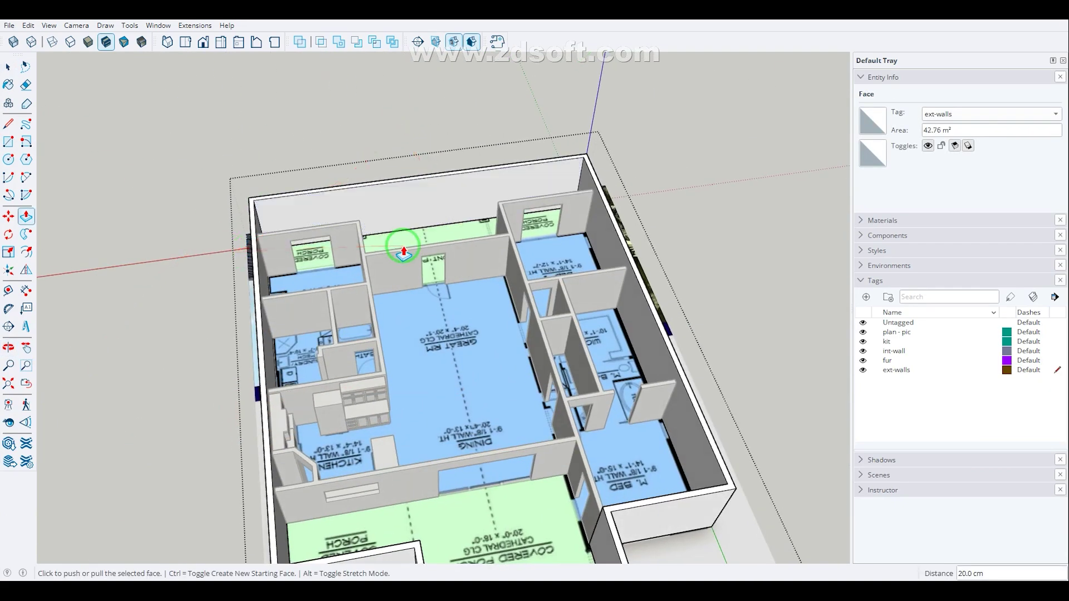
left_click(393, 195)
left_click(354, 112)
- Delete the remaining front porch wall face together with its edges
key("space")
double_click(415, 184)
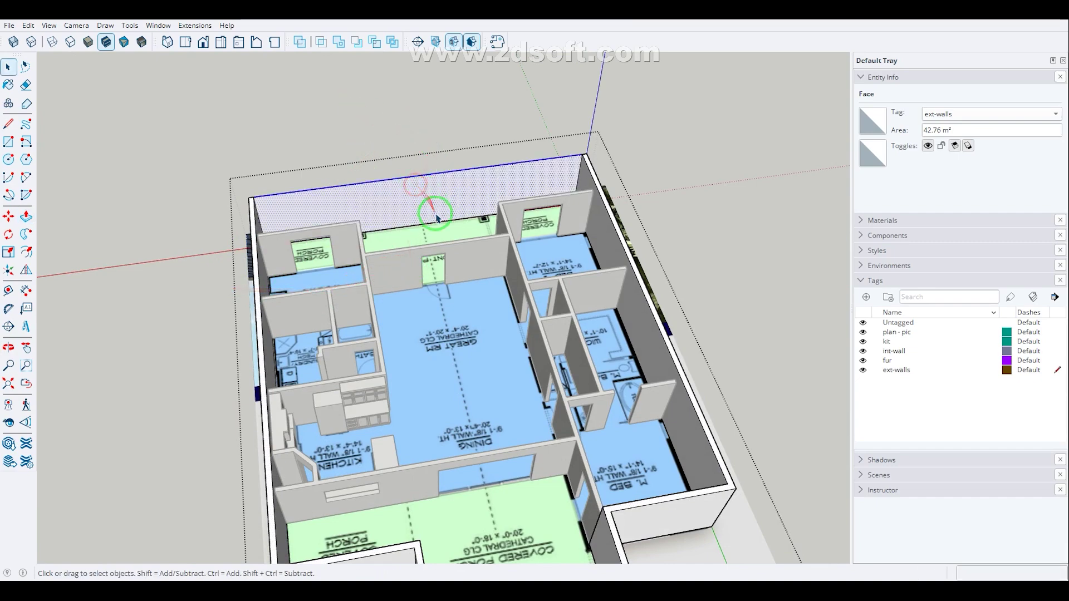
key("Delete")
middle_click_drag(423, 225, 732, 400)
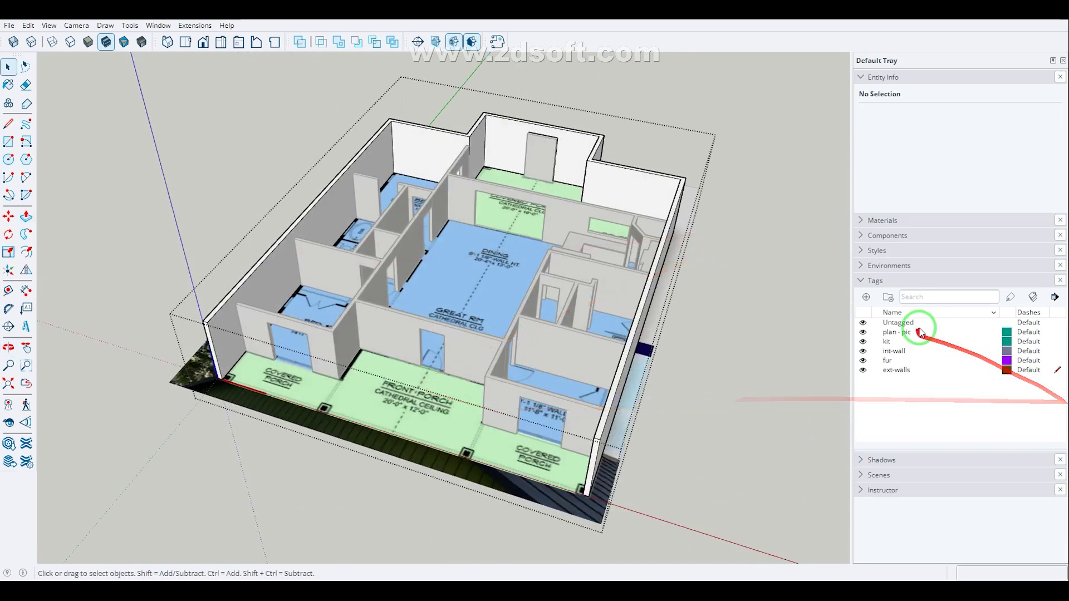
- Add a tag named facade, make it the active tag, and close the exterior walls group
left_click(866, 297)
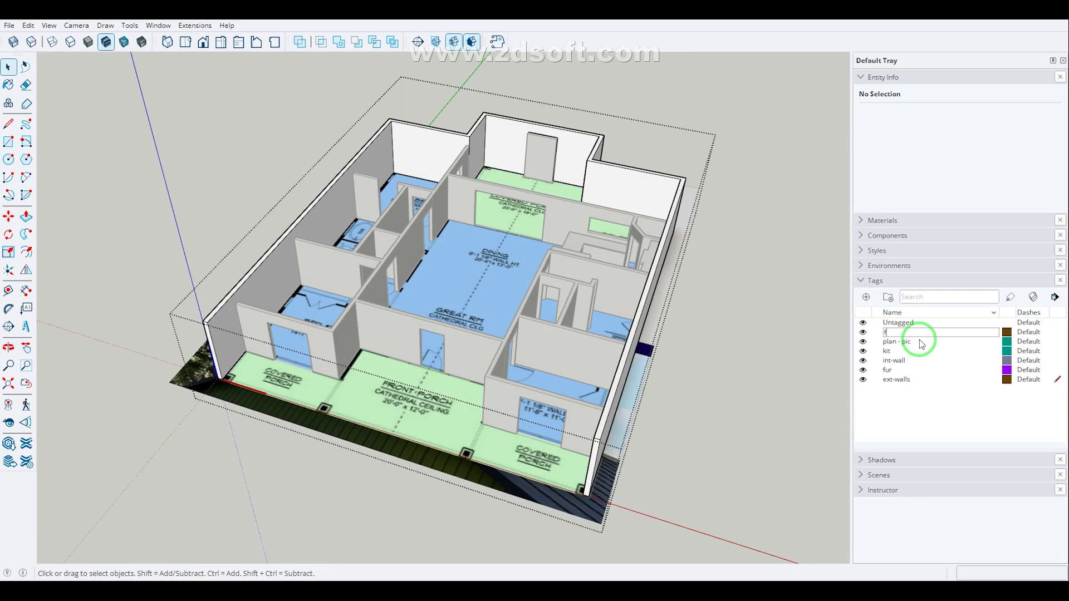
type("facade")
left_click(961, 413)
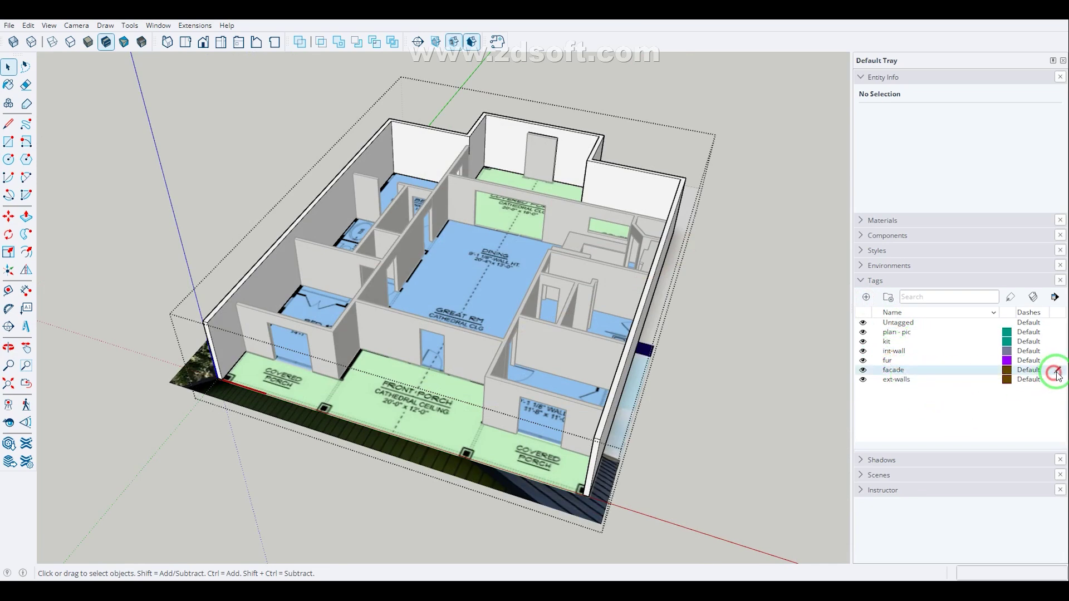
scroll(283, 374, "down", 3)
middle_click_drag(320, 352, 294, 327)
left_click(624, 348)
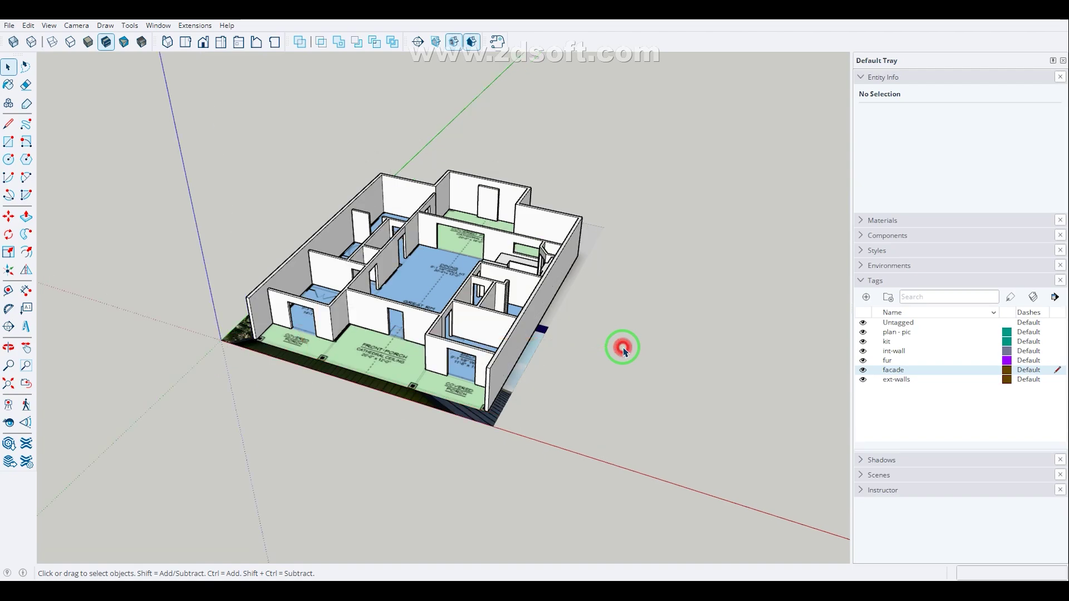
scroll(184, 315, "up", 2)
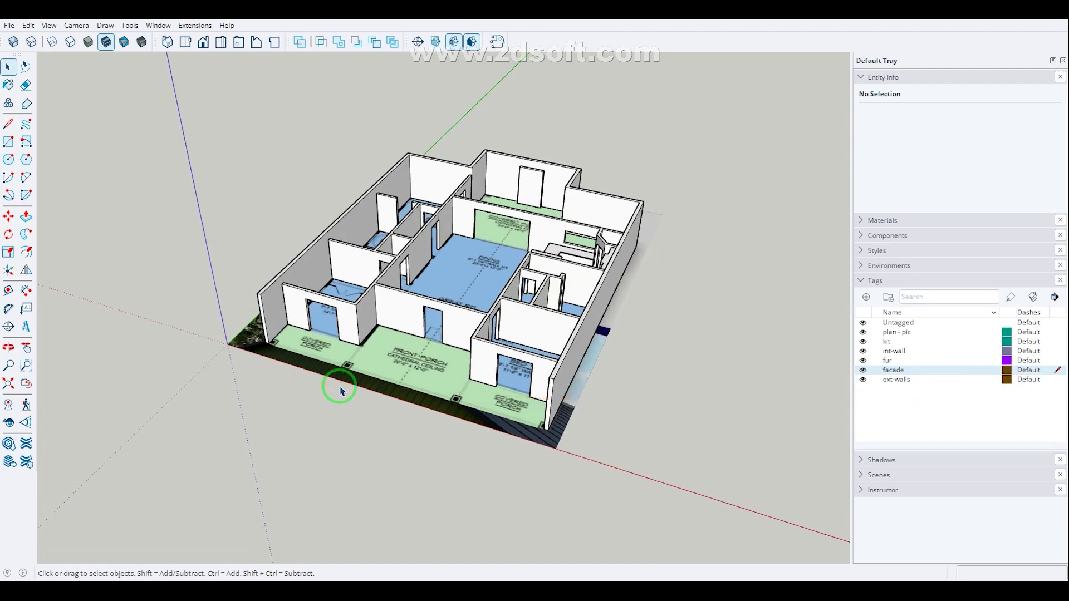
- Switch to the browser to examine plan 41841's front elevation, first level plan and rear elevation images, and return to SketchUp
left_click_drag(0, 312, 567, 21)
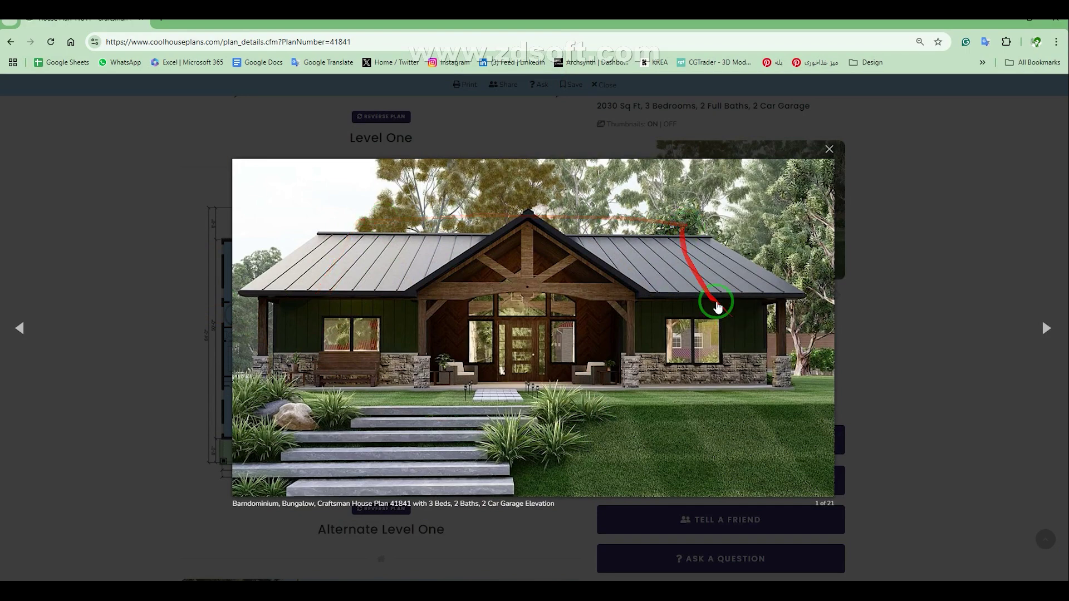
key("Left")
key("Right")
key("Right")
key("Right")
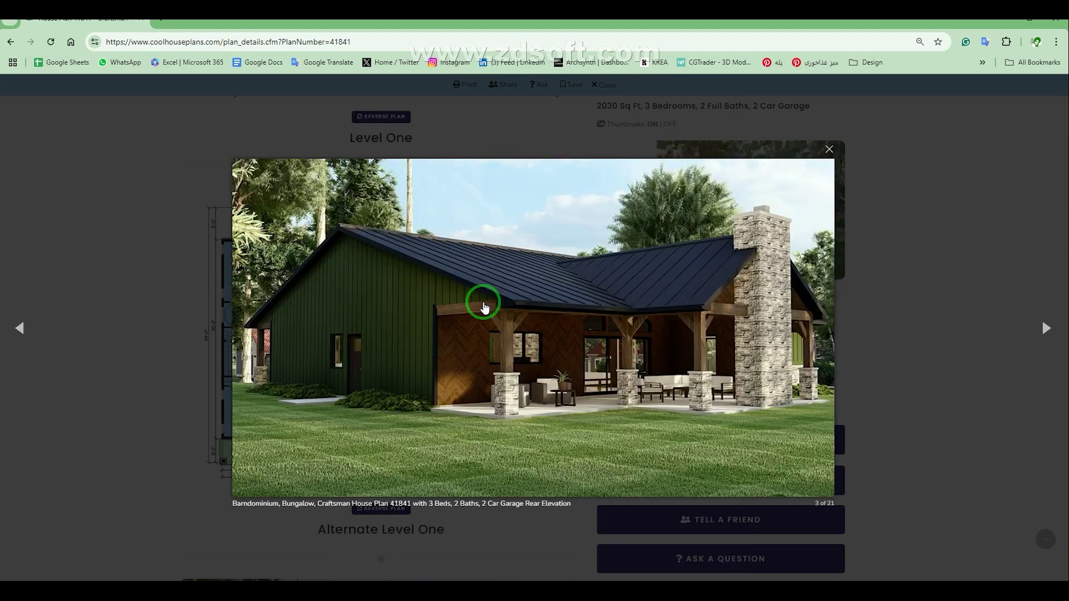
key("Left")
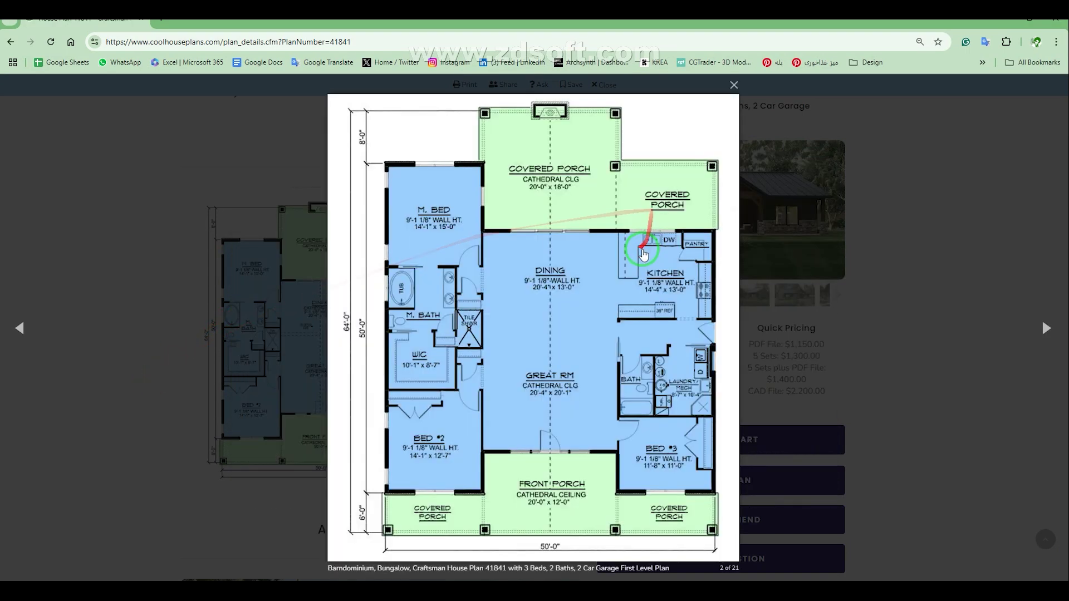
key("Right")
key("Right")
key("Right")
mouse_move(637, 239)
left_mouse_down()
mouse_move(589, 239)
mouse_move(585, 229)
mouse_move(530, 315)
left_mouse_up()
mouse_move(536, 25)
left_mouse_down()
mouse_move(0, 363)
mouse_move(0, 334)
left_mouse_up()
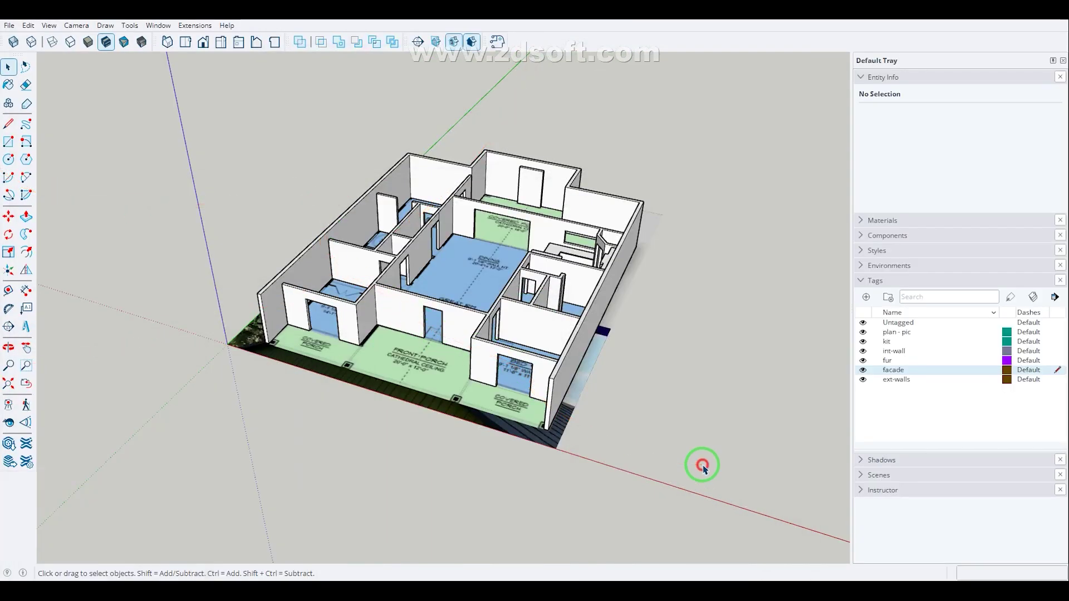
key("l")
scroll(394, 441, "up", 5)
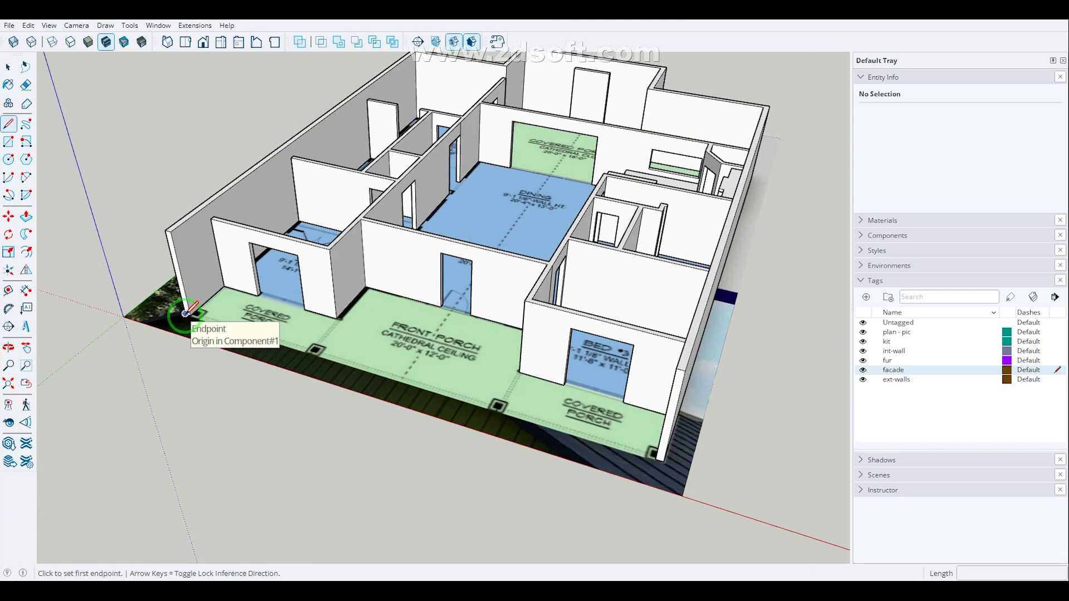
left_click(186, 314)
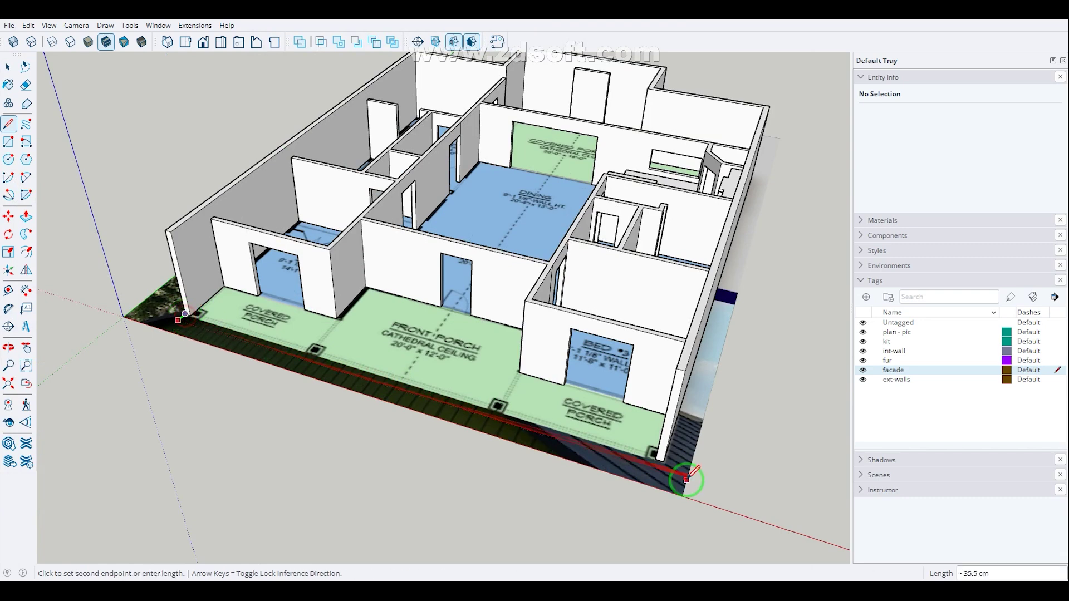
left_click(663, 462)
- Draw a ground rectangle about 1035 by 1850 cm from the front porch wall's end corner to the rear covered porch's outer corner
key("r")
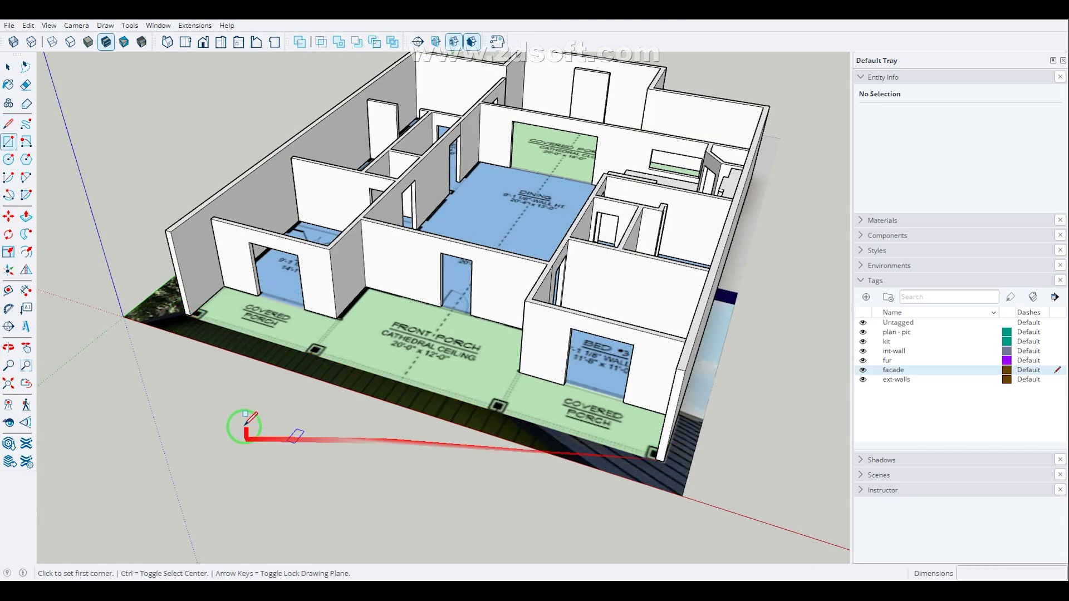
left_click(184, 314)
middle_click_drag(505, 291, 0, 370)
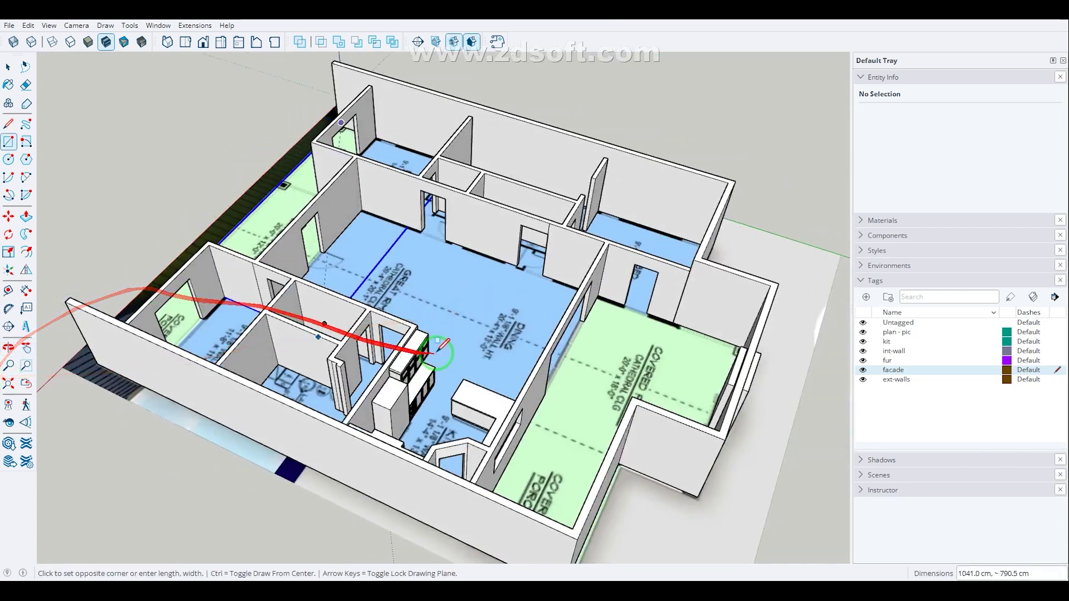
scroll(356, 267, "down", 4)
scroll(445, 282, "up", 3)
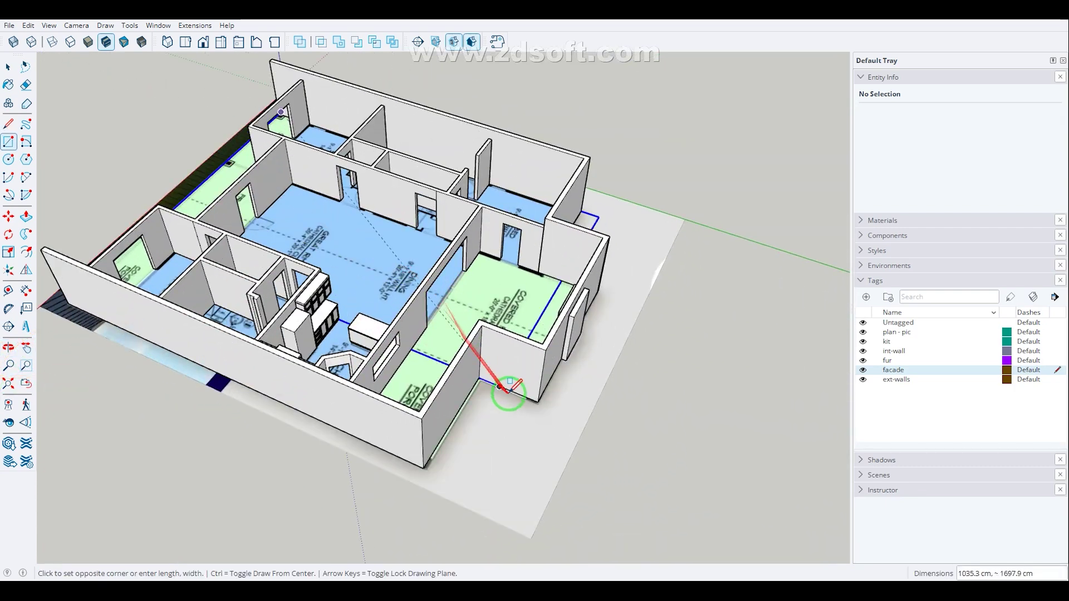
left_click(538, 402)
- Select the new floor rectangle's face and turn it into a component
key("space")
scroll(538, 402, "down", 2)
left_click(595, 274)
middle_click_drag(606, 283, 622, 370)
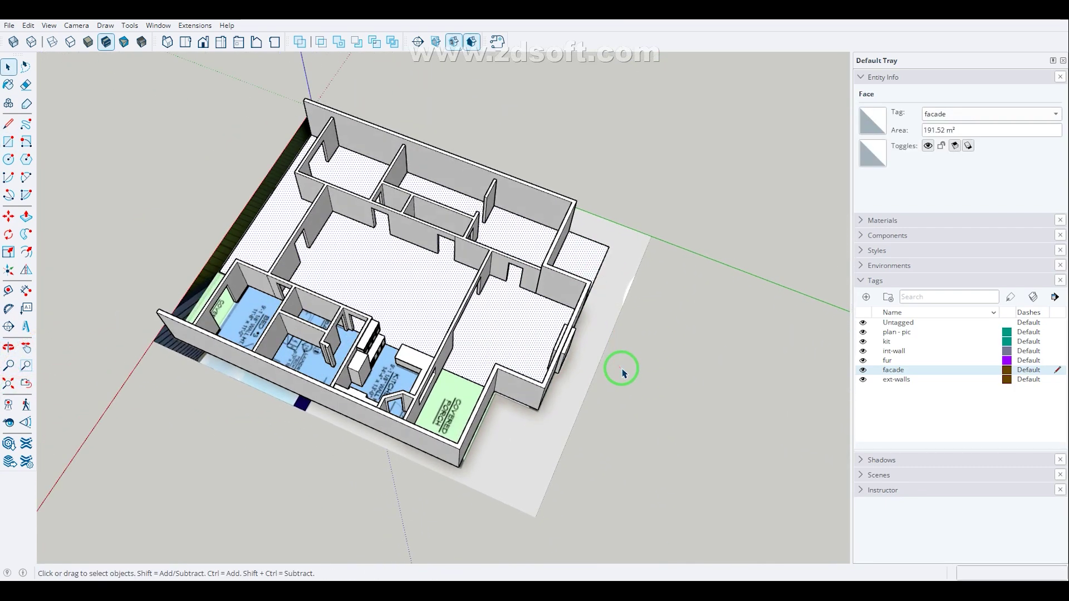
key("g")
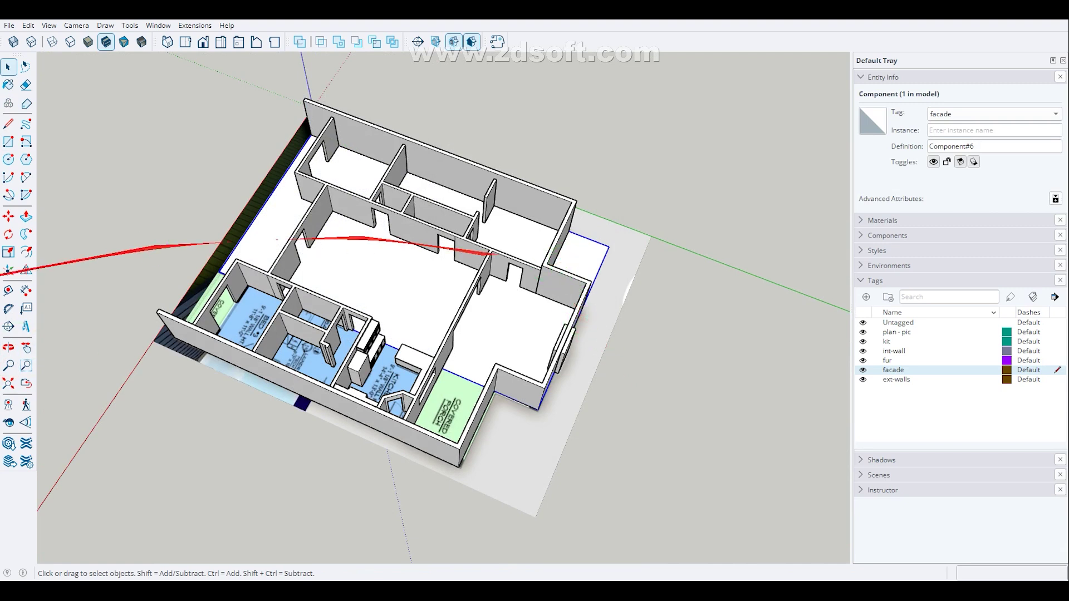
- Open the facade component and move its kitchen-side edge about 430 cm outward to the exterior side wall
scroll(537, 287, "down", 2)
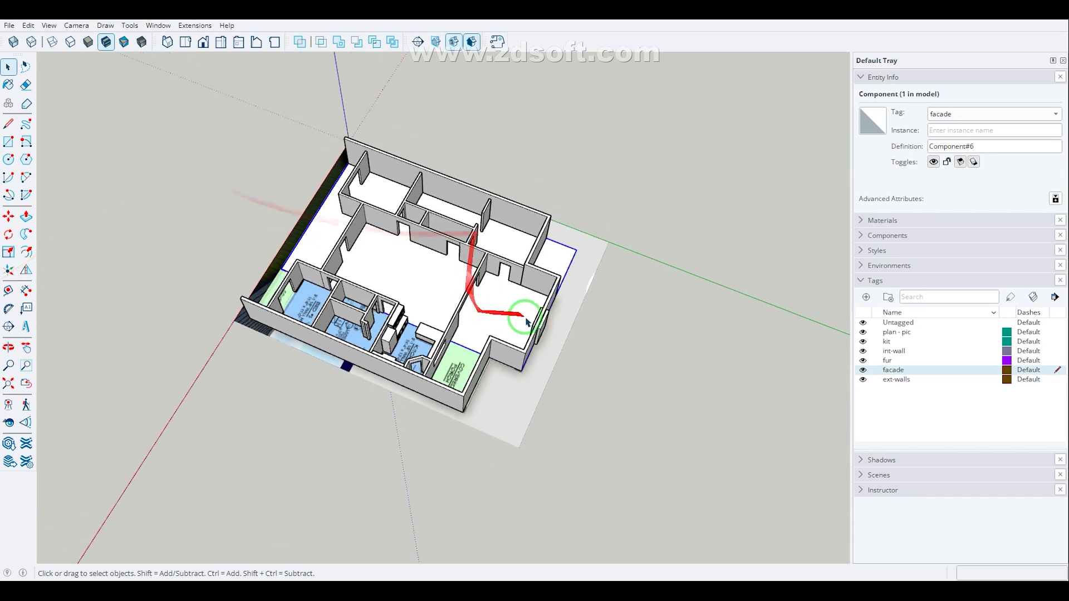
left_click(572, 260)
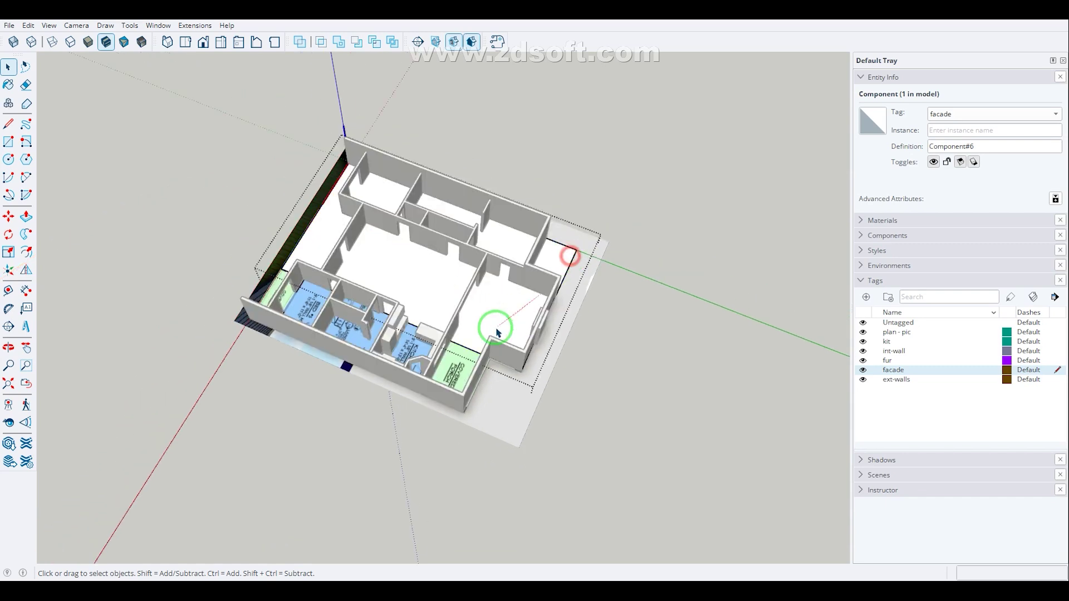
scroll(472, 354, "up", 3)
left_click(468, 348)
key("m")
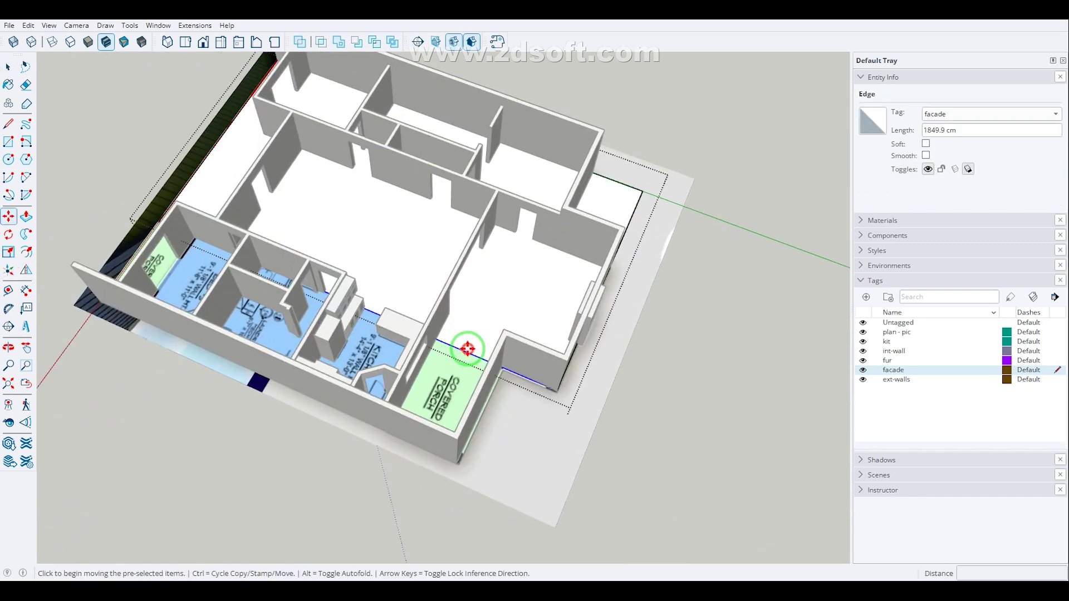
left_click(467, 348)
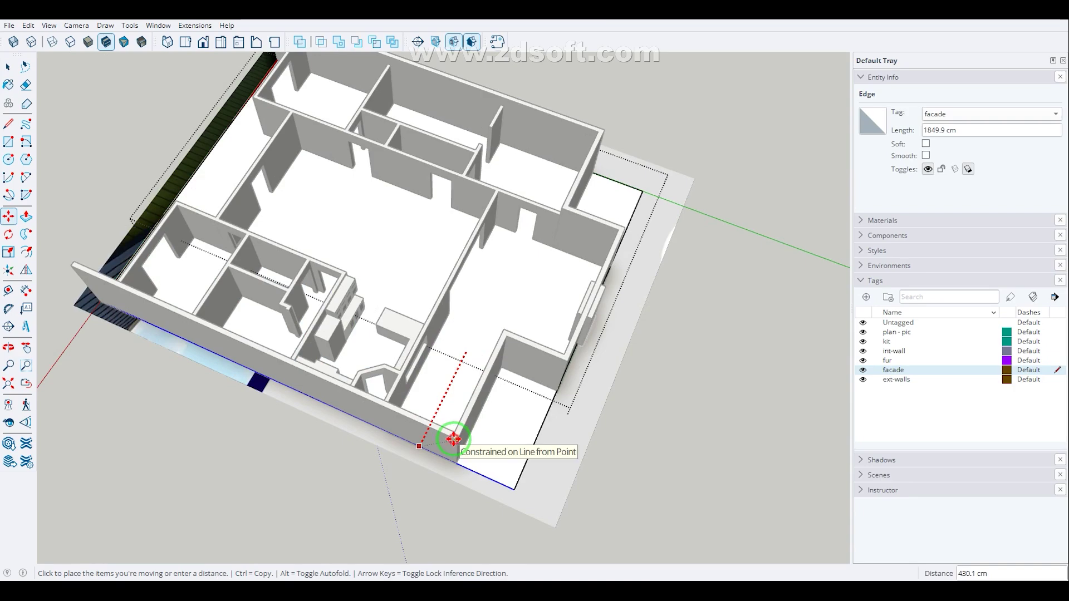
key("space")
- Push/Pull the facade floor face up 300 cm to the wall tops and close the component
left_click(496, 256)
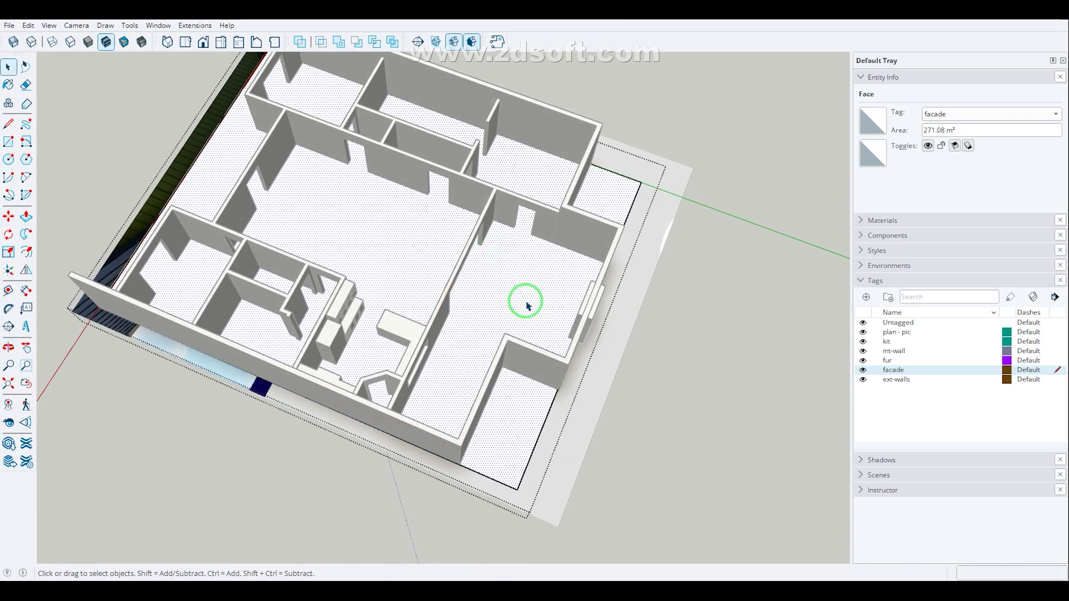
key("p")
left_click(526, 304)
middle_click_drag(544, 282, 523, 355)
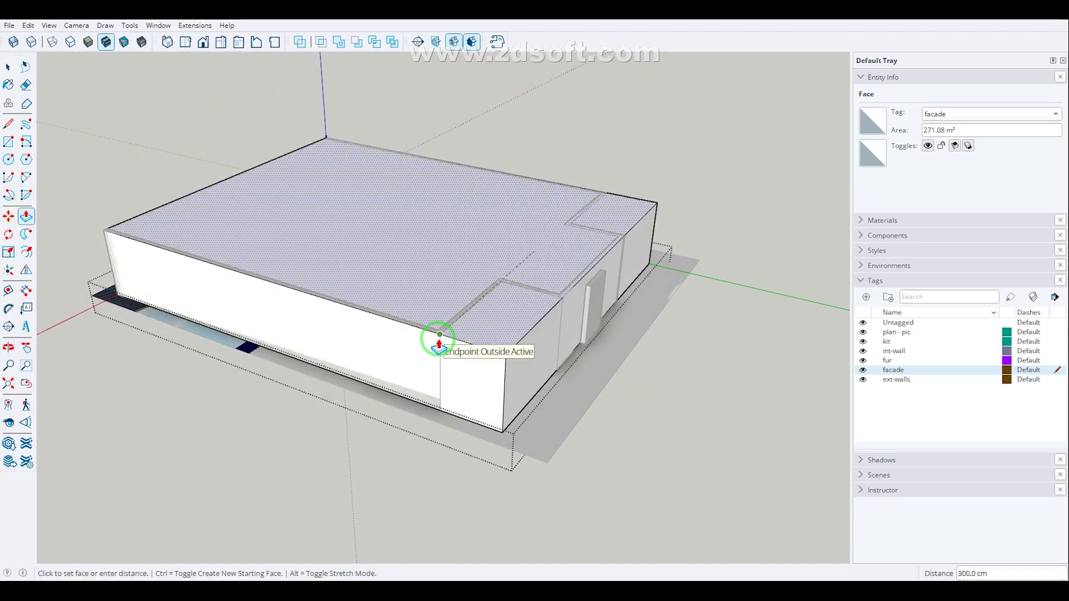
left_click(439, 335)
middle_click_drag(442, 334, 413, 334)
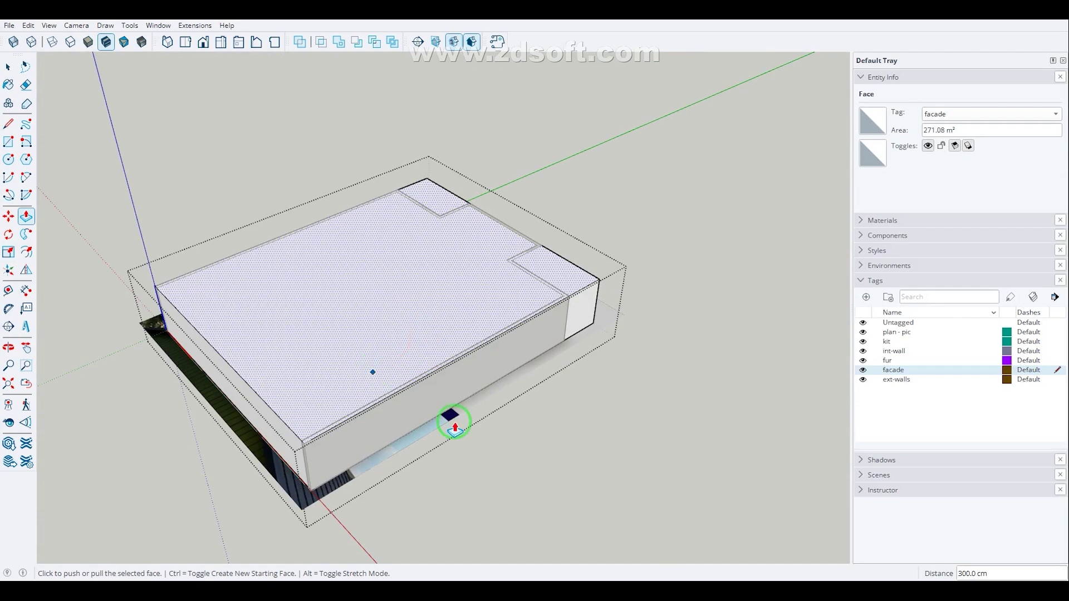
key("space")
left_click(501, 433)
- Turn on the back edges display to see the interior walls through the facade block
scroll(502, 434, "up", 2)
key("k")
middle_click_drag(500, 433, 203, 402)
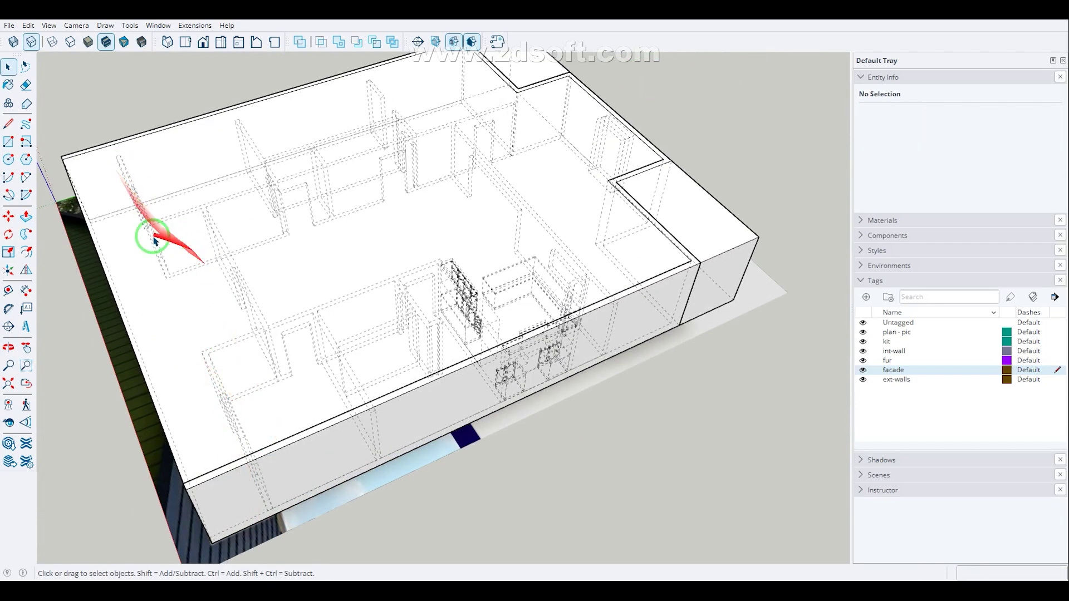
middle_click_drag(236, 136, 430, 412)
middle_click_drag(525, 199, 305, 429)
scroll(283, 485, "up", 2)
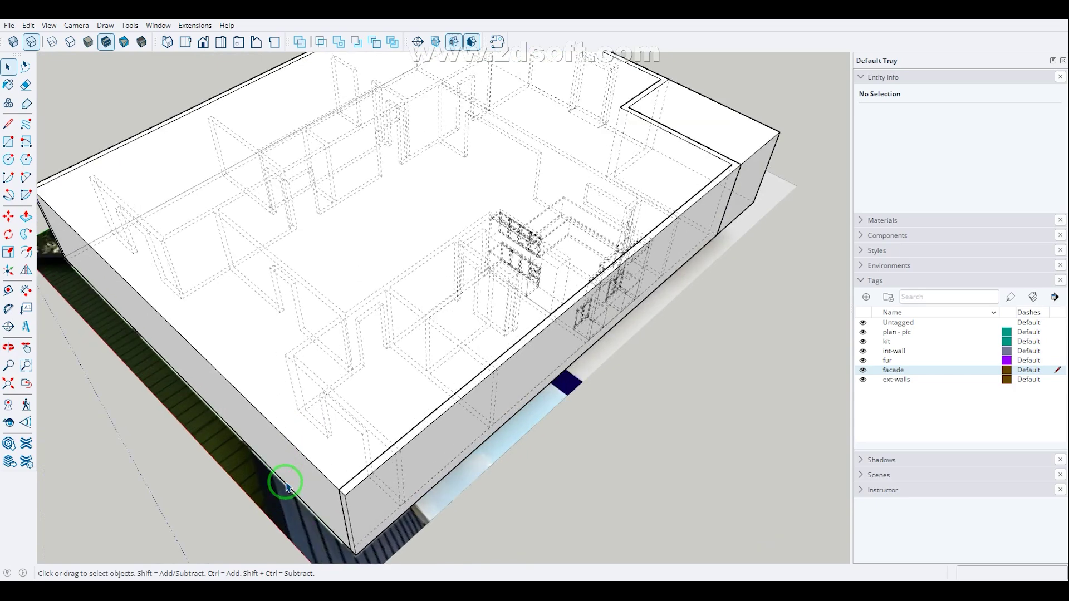
scroll(485, 305, "down", 3)
middle_click_drag(217, 325, 333, 244)
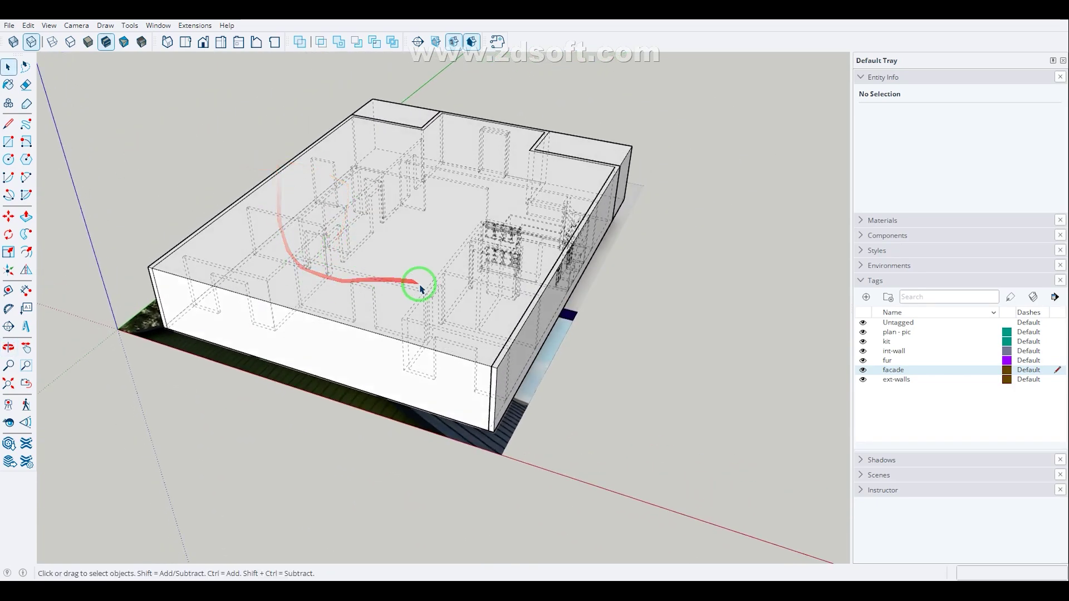
- Open the facade block for editing and trace the stepped front wall outline behind the porches across its upper face
left_click(399, 351)
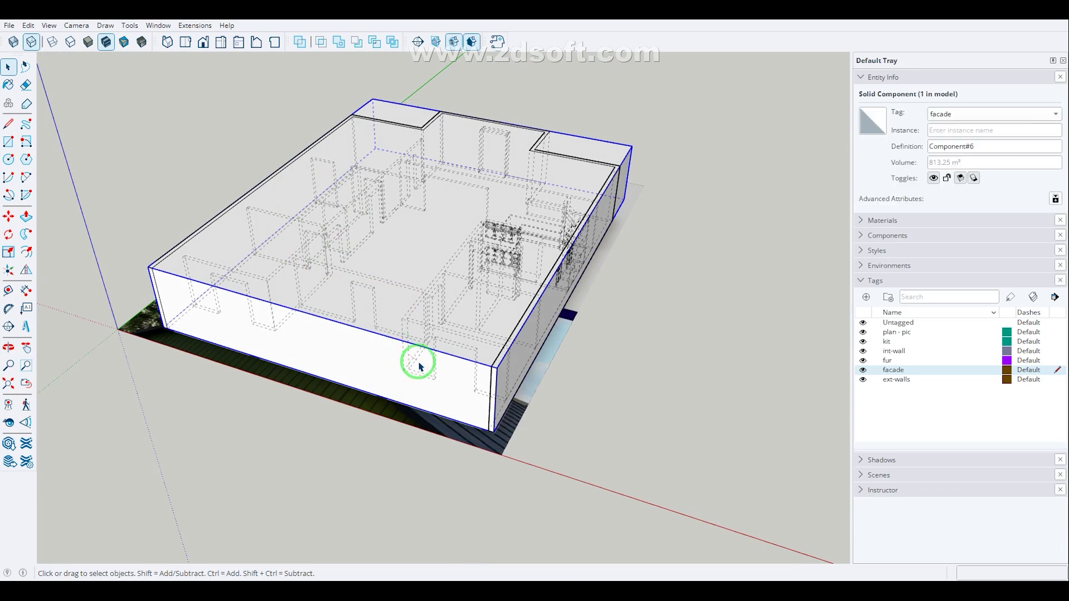
middle_click_drag(404, 360, 304, 420)
double_click(290, 341)
middle_click_drag(250, 329, 279, 299)
key("l")
scroll(130, 242, "up", 2)
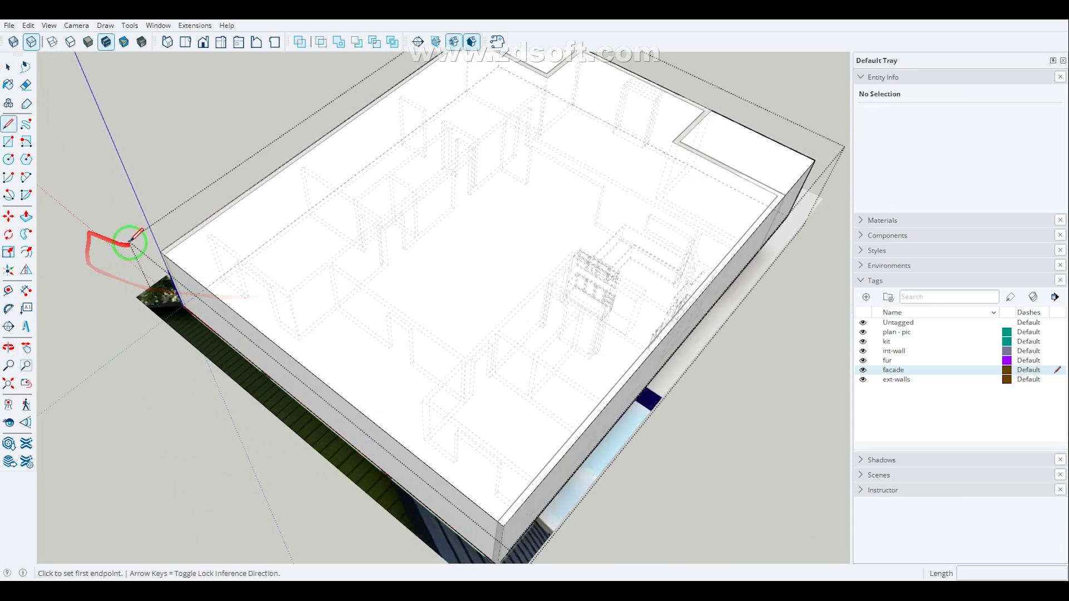
left_click(161, 251)
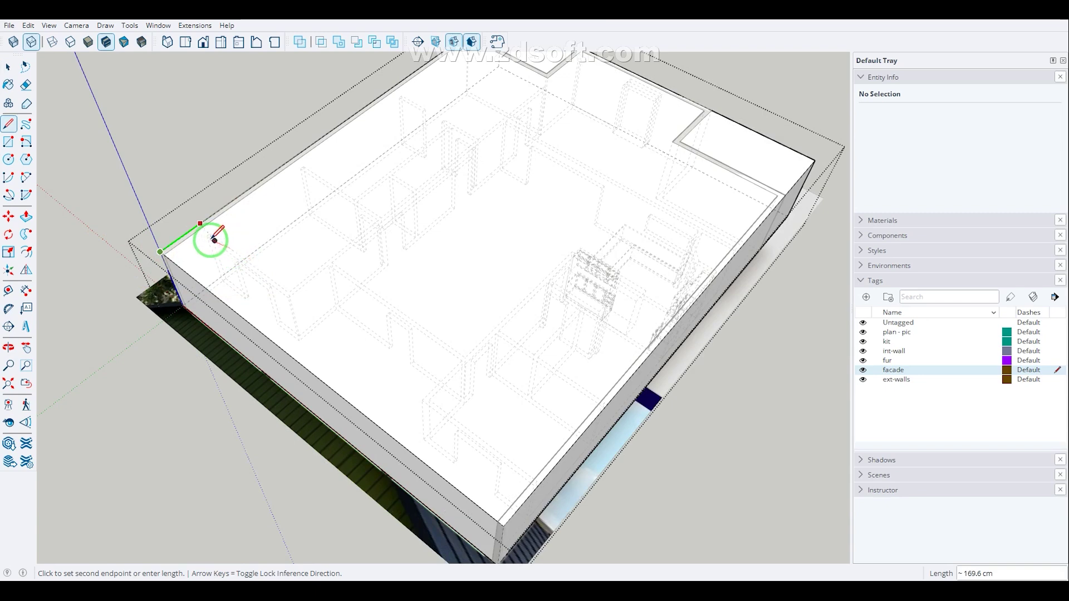
key("Escape")
left_click(200, 223)
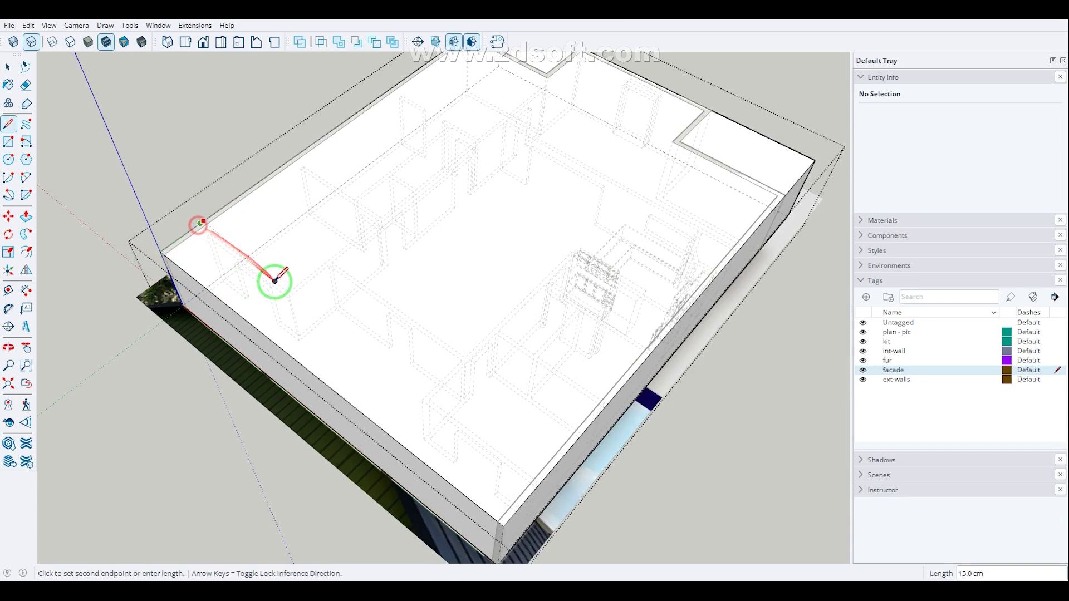
left_click(286, 288)
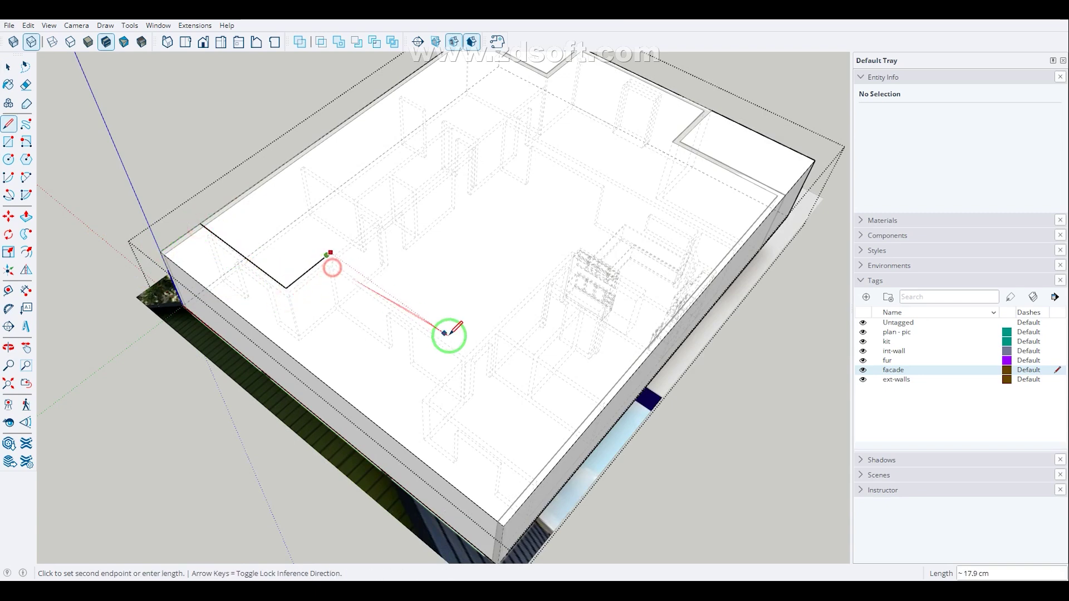
left_click(421, 399)
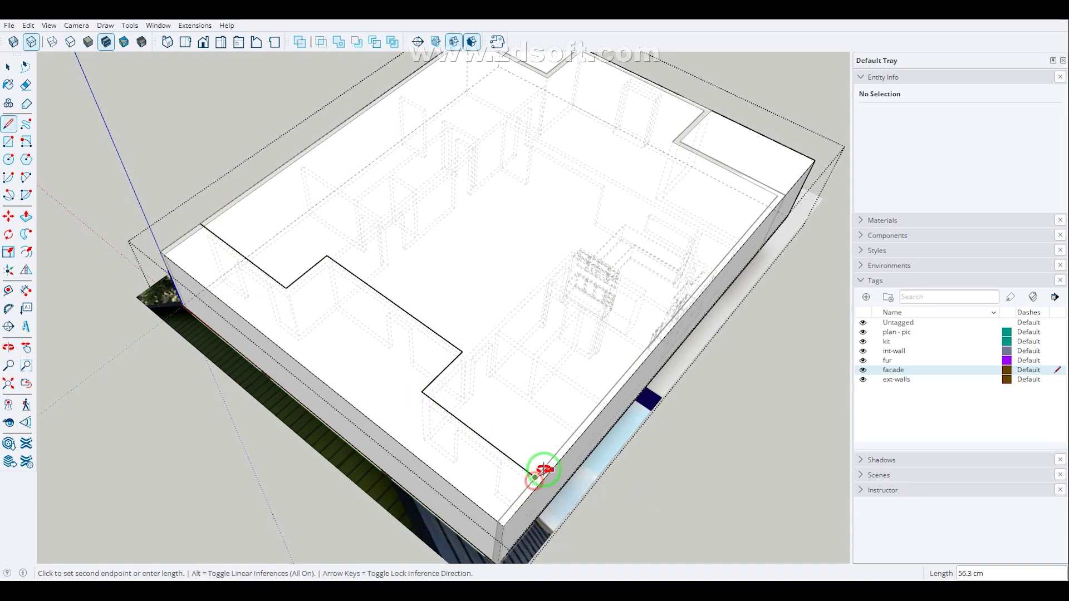
middle_click_drag(539, 471, 358, 351)
key("space")
left_click(281, 223)
left_click(281, 220)
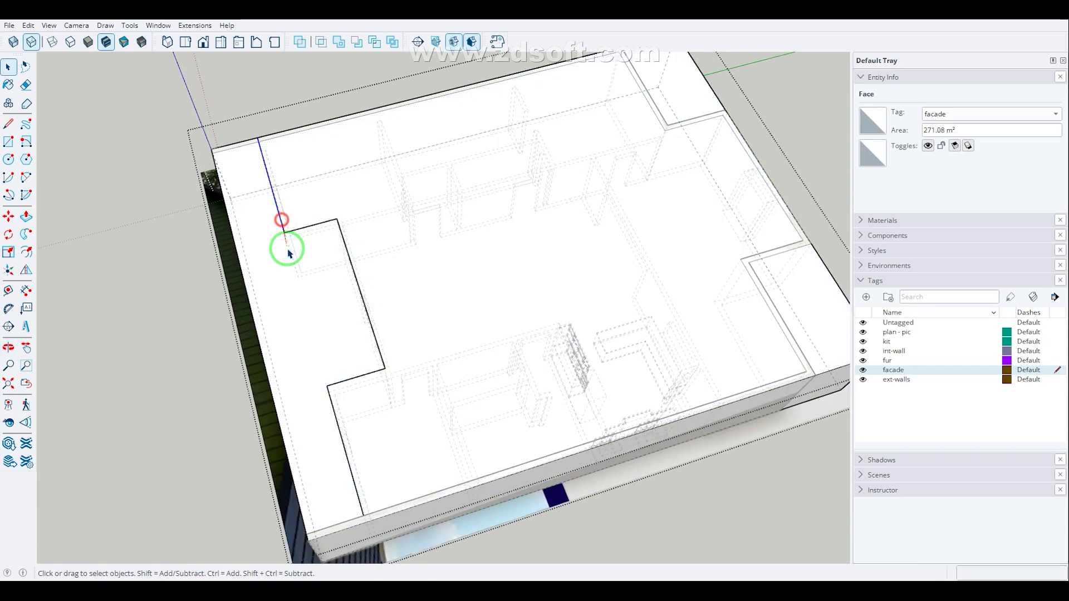
key("m")
left_click(282, 235)
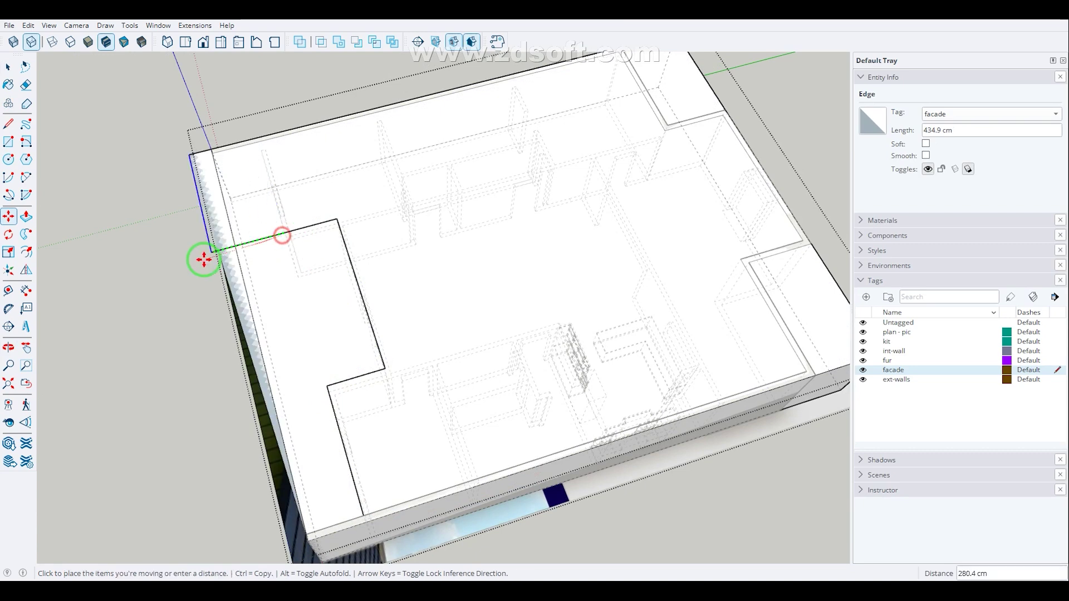
key("Escape")
- Draw a centre line across the block's upper face from the midpoint of the recessed middle wall line to the front edge
middle_click_drag(257, 449, 520, 423)
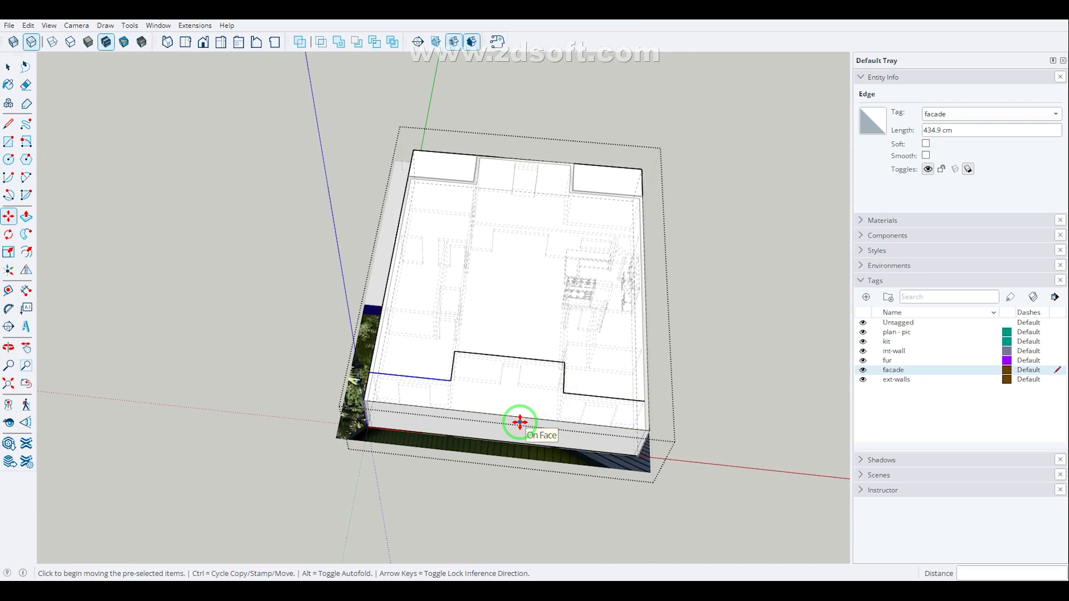
mouse_move(519, 422)
middle_mouse_down()
mouse_move(520, 501)
mouse_move(501, 358)
mouse_move(473, 390)
middle_mouse_up()
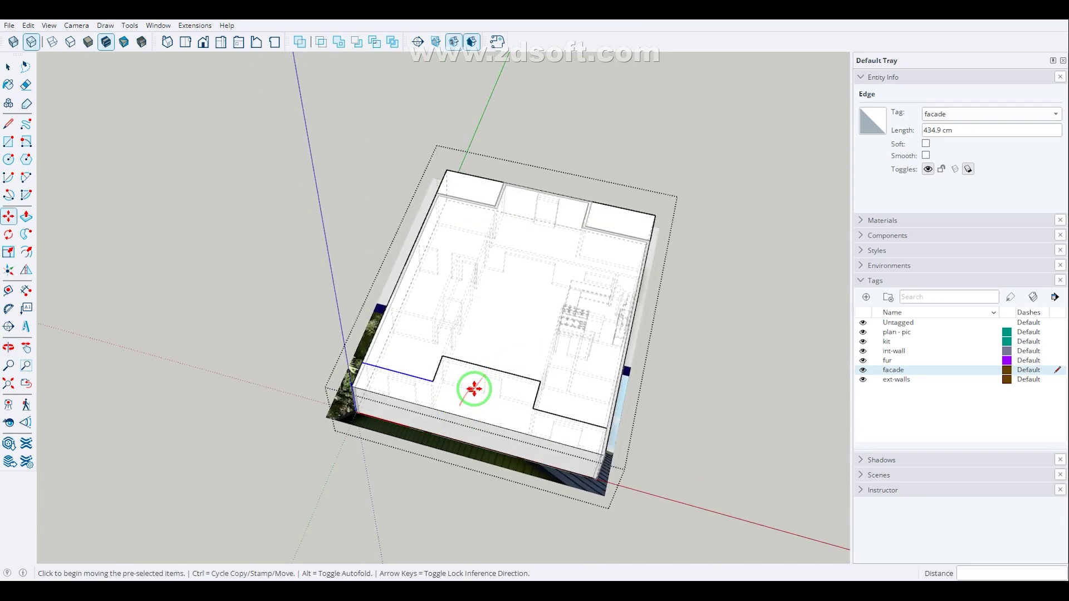
key("l")
scroll(485, 388, "up", 1)
left_click(489, 369)
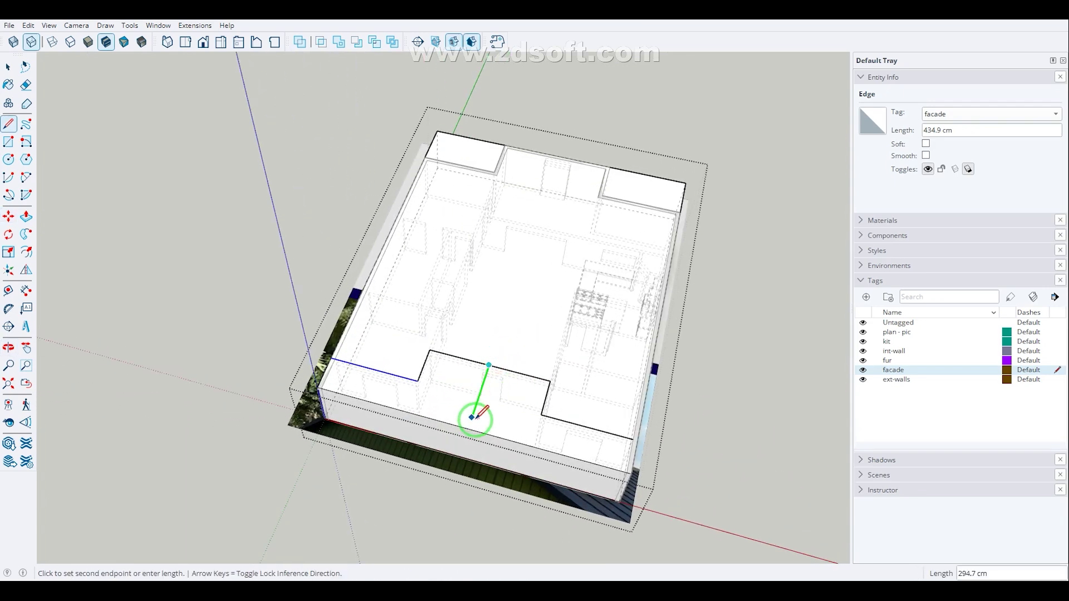
left_click(469, 429)
middle_click_drag(469, 429, 513, 358)
- Draw two side lines from the recessed wall's corners straight to the front edge, forming a central rectangle about 354 cm deep
left_click(562, 340)
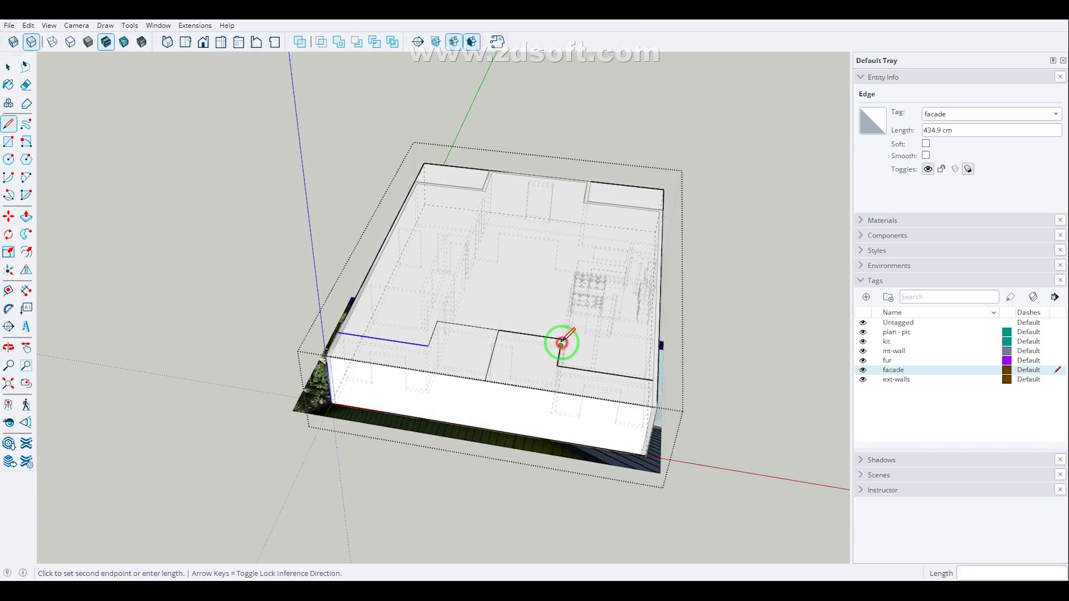
left_click(564, 337)
left_click(562, 338)
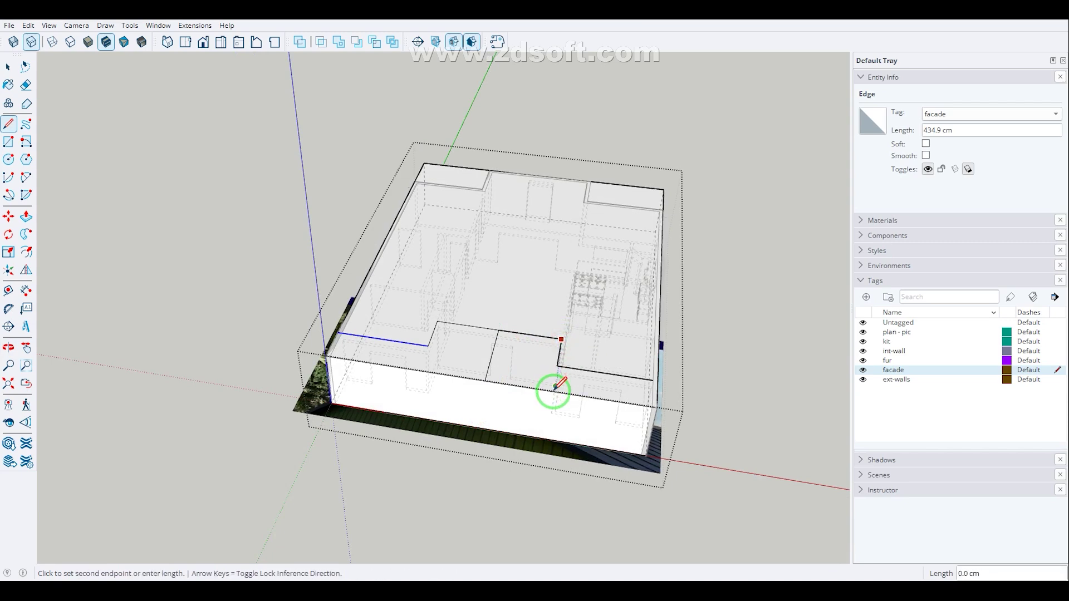
middle_click_drag(583, 398, 456, 417)
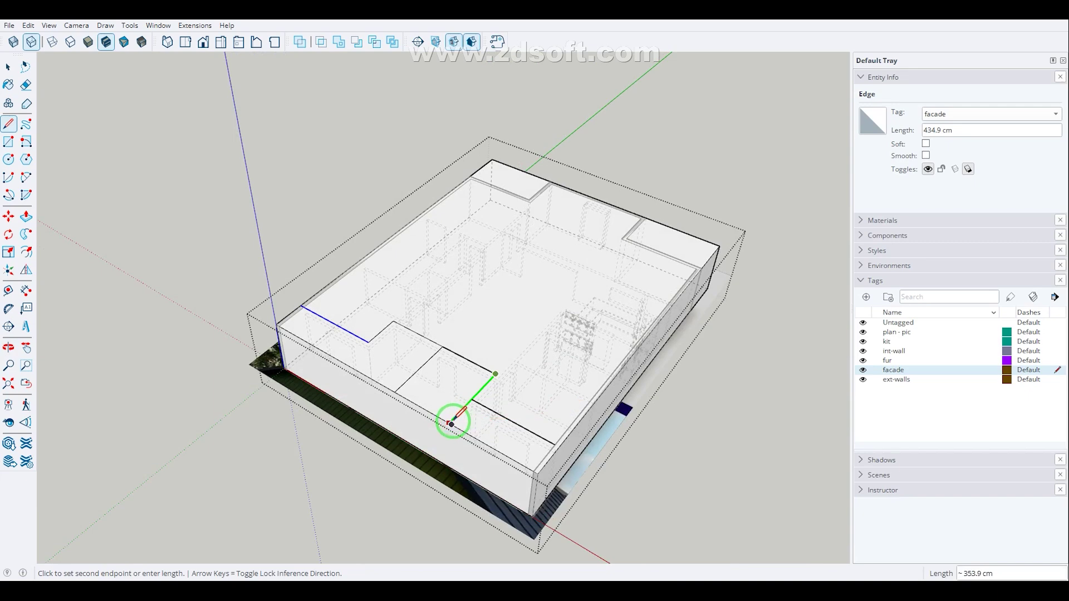
left_click(451, 424)
left_click(394, 321)
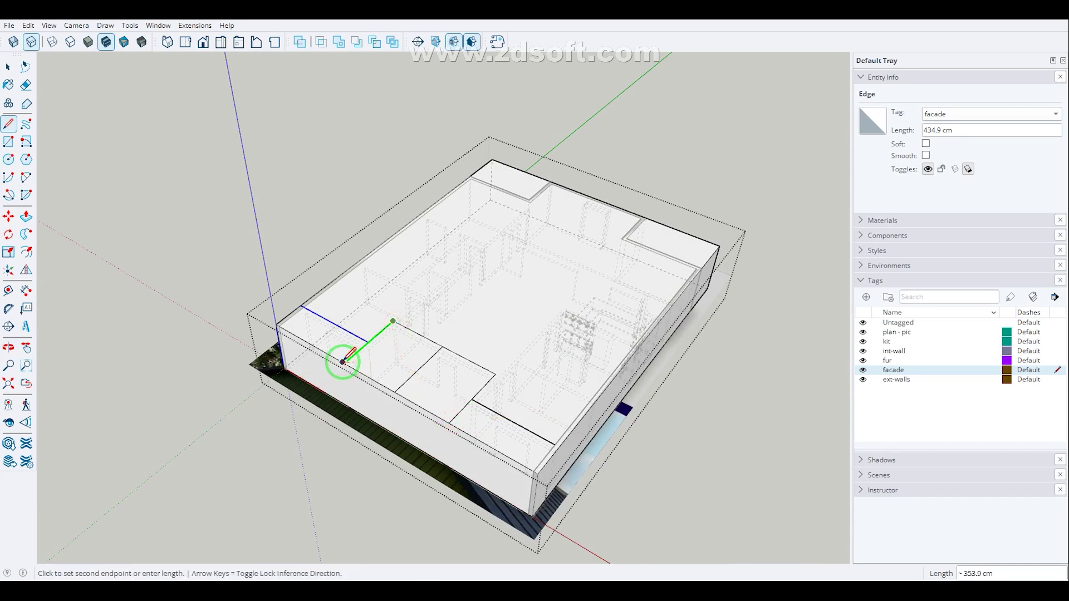
left_click(556, 425)
middle_click_drag(556, 425, 518, 426)
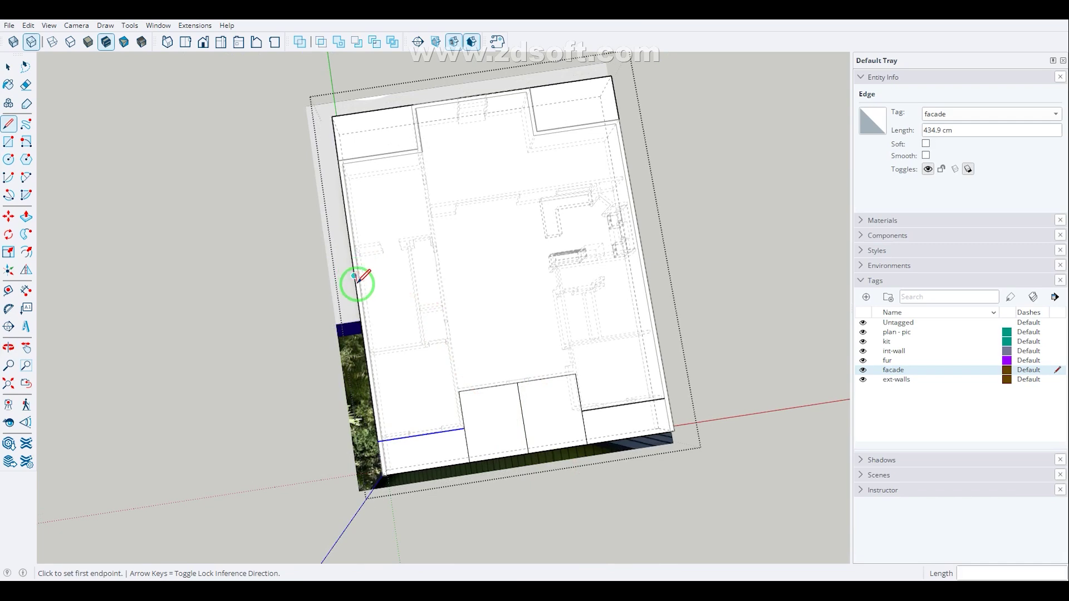
- Delete the two outer front wall lines on either side of the central rectangle
middle_click_drag(411, 452, 412, 434)
key("space")
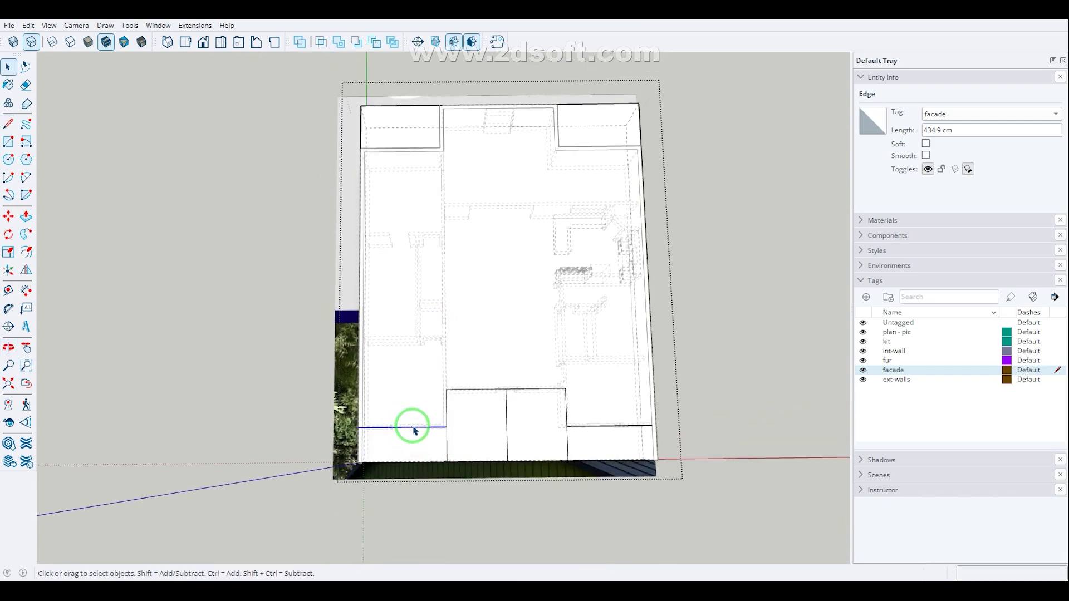
left_click(632, 426)
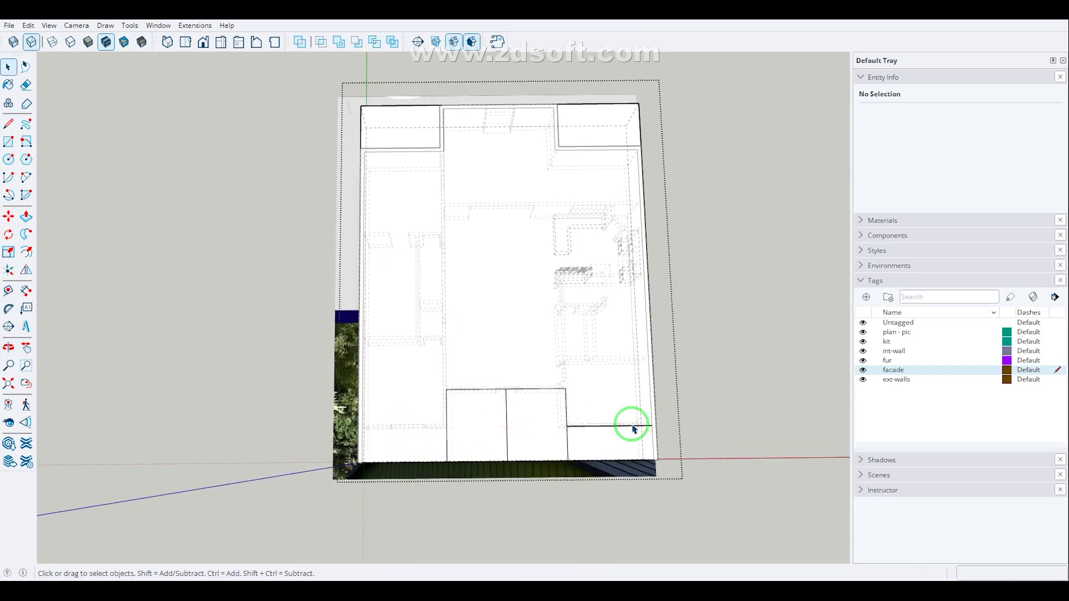
left_click(635, 428)
- Draw a line across the block's upper face between the midpoints of its two long side edges
key("l")
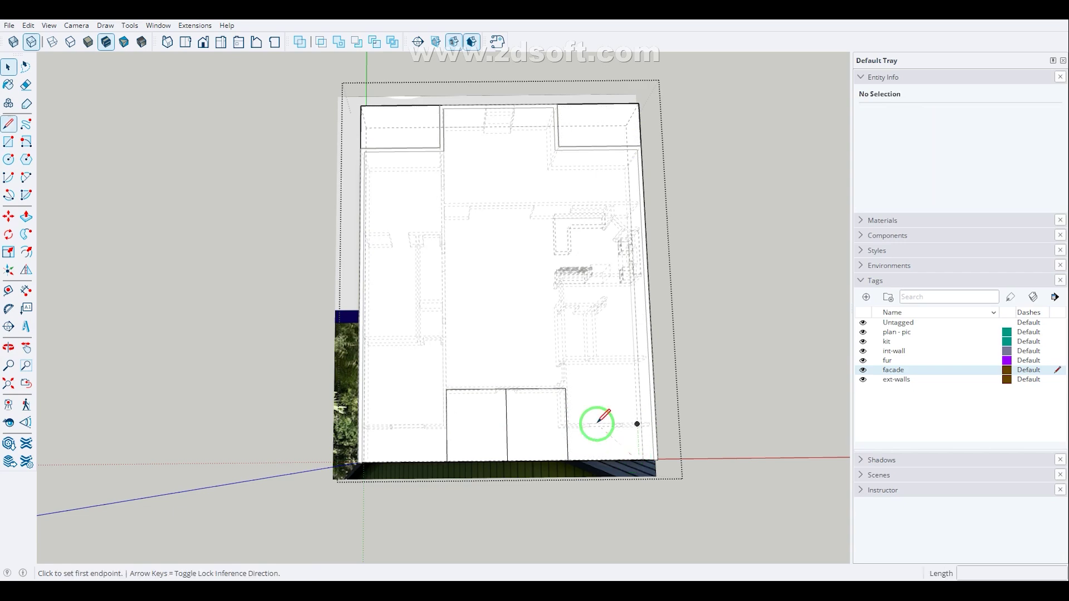
left_click(359, 277)
left_click(647, 274)
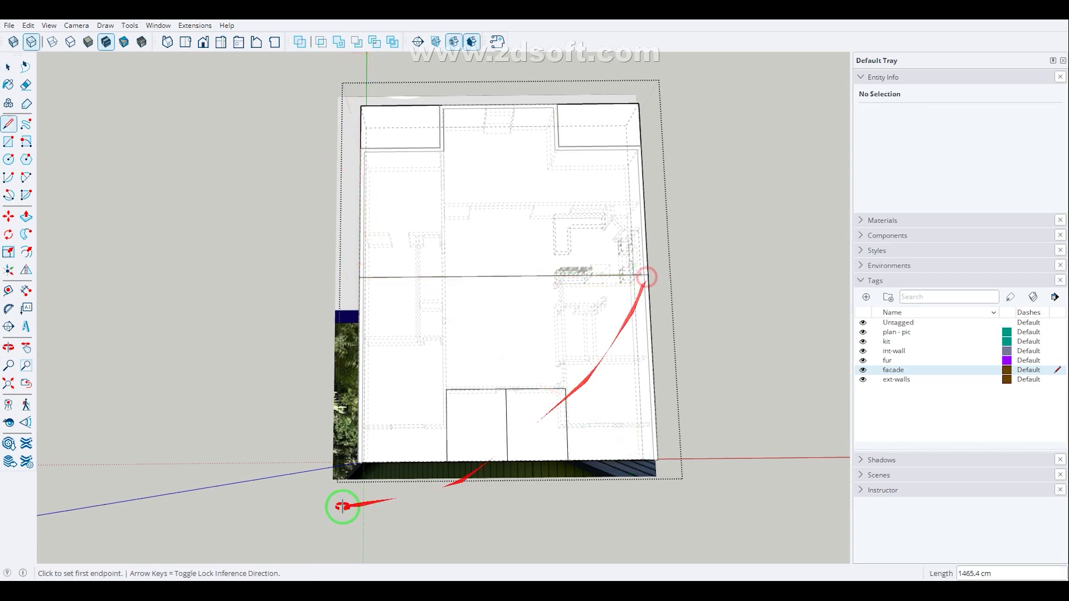
- Draw a 200 cm high vertical face standing on the line across the middle of the block as the main ridge
middle_click_drag(345, 501, 418, 310)
left_click(365, 298)
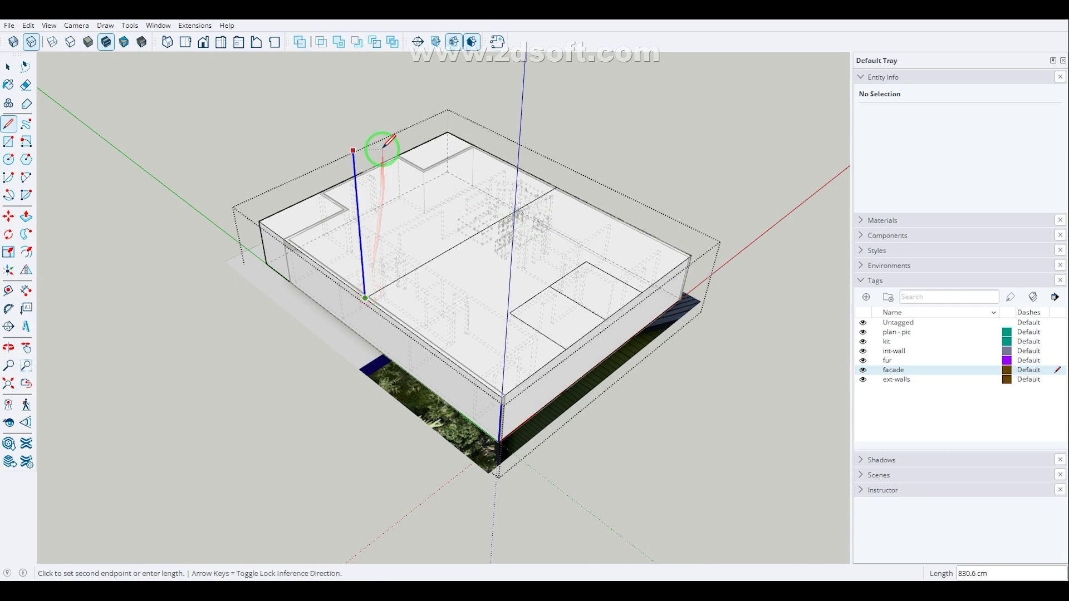
type("200")
key("Return")
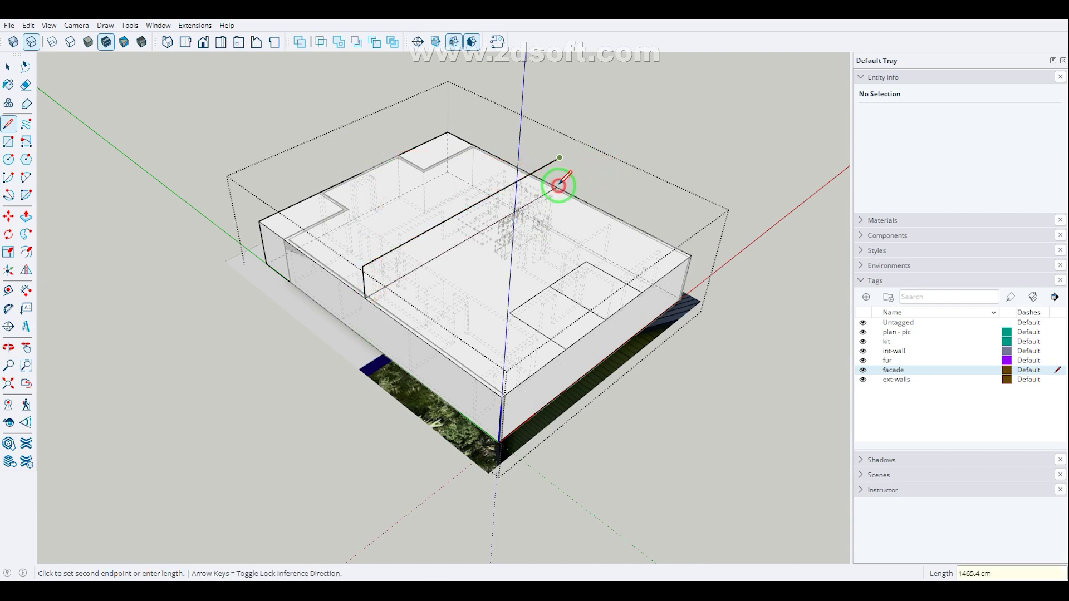
left_click(559, 159)
left_click(557, 188)
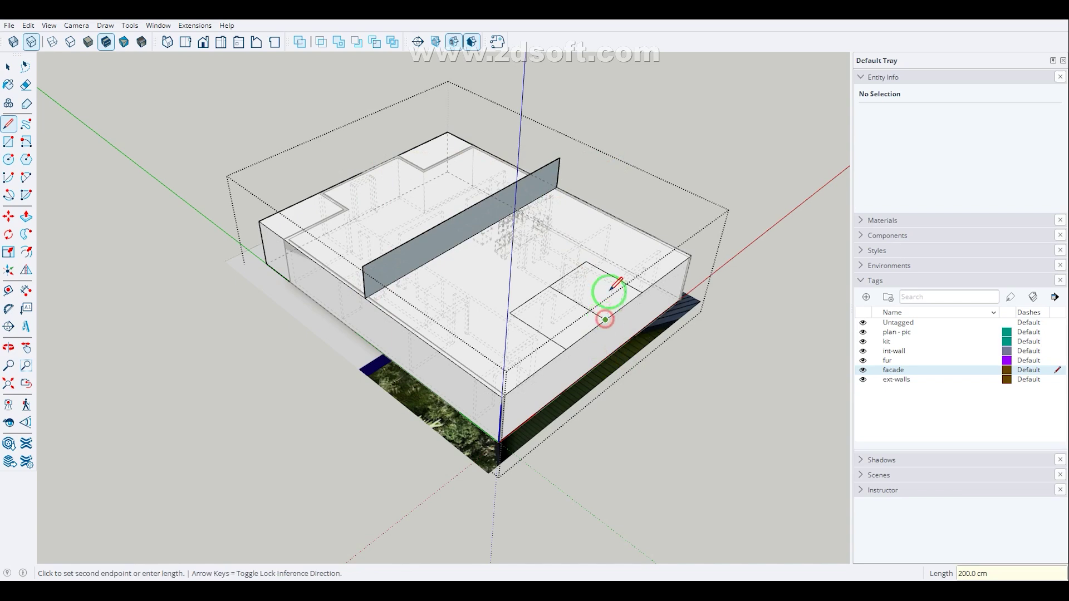
- Draw a 150 cm high vertical face standing on the centre line of the front rectangle
middle_click_drag(442, 112, 490, 149)
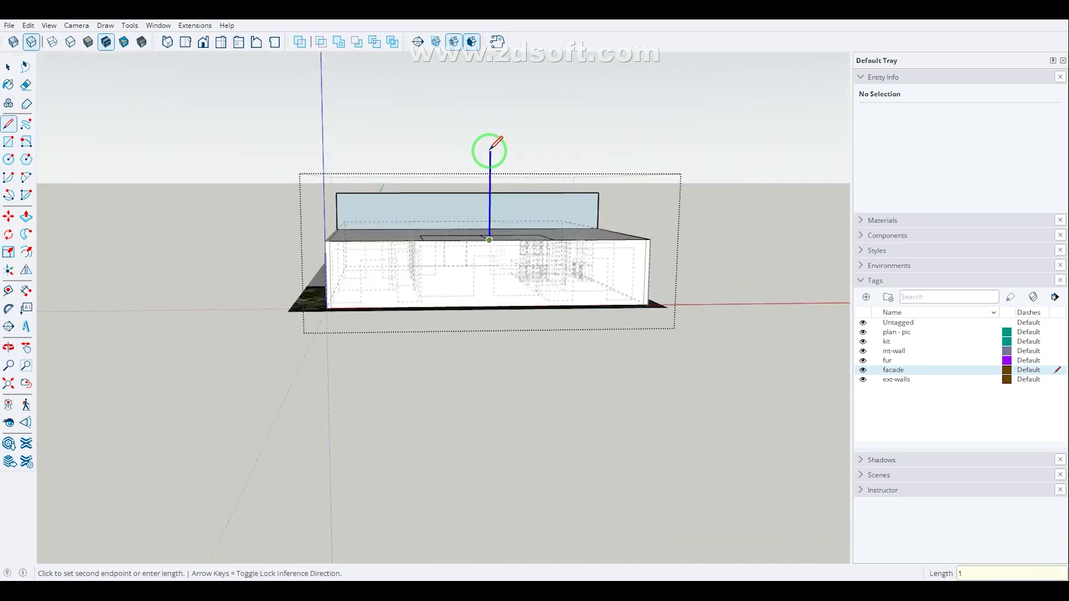
middle_click_drag(490, 151, 546, 295)
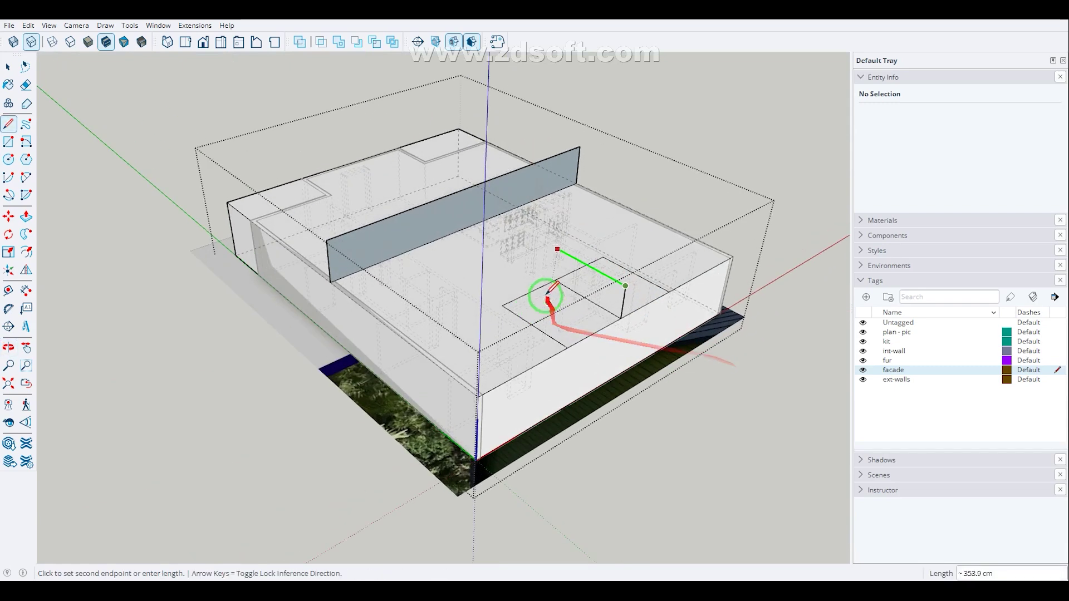
type("150")
key("Return")
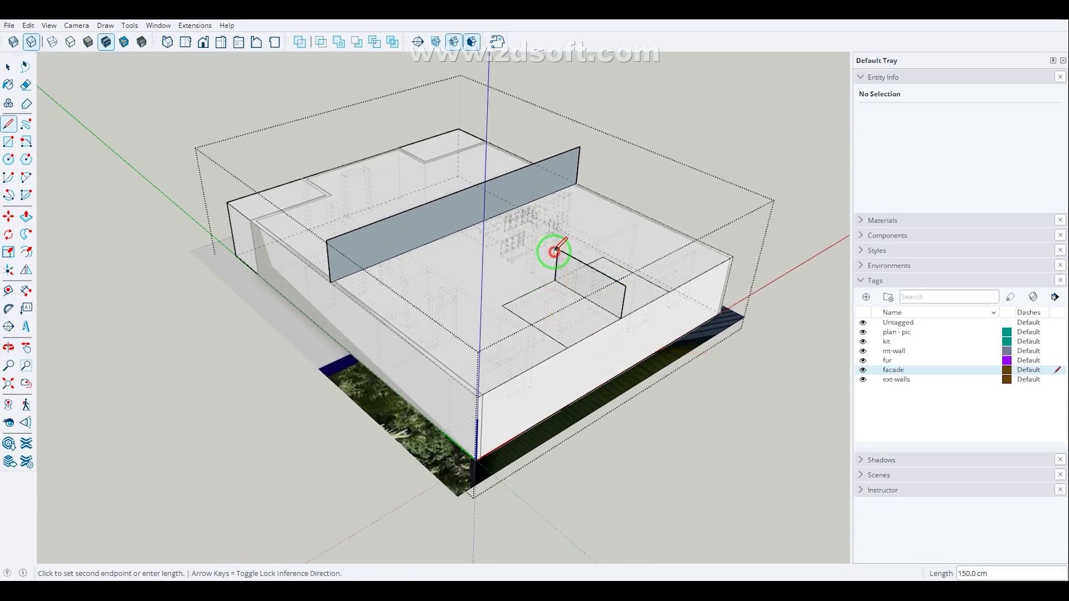
key("Escape")
- Draw a sloping line from the main ridge's kitchen-side end down to the block's front corner on that side
left_click(580, 148)
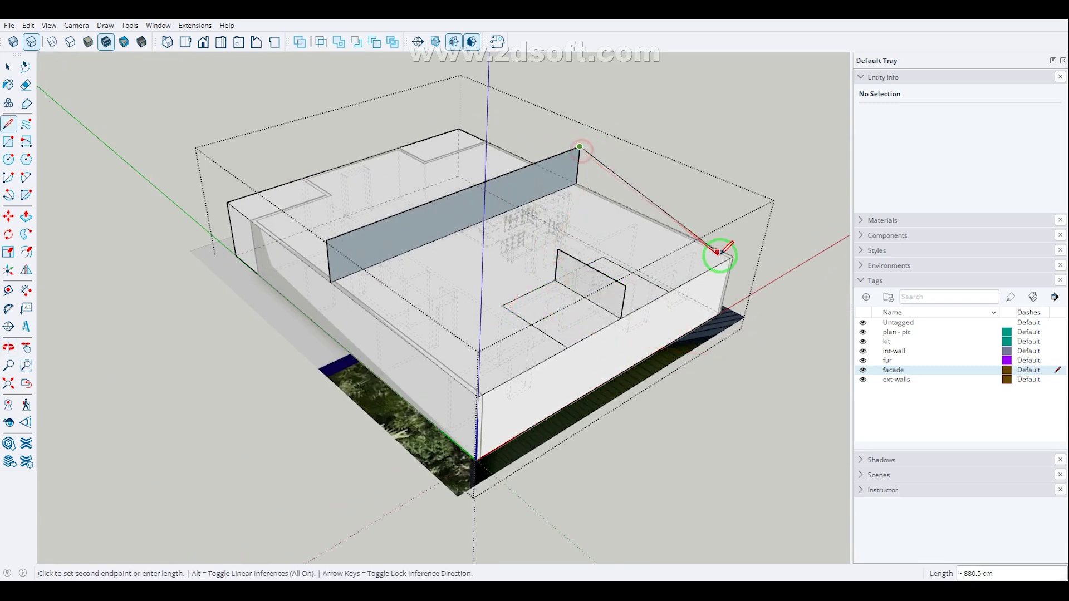
middle_click_drag(733, 256, 600, 480)
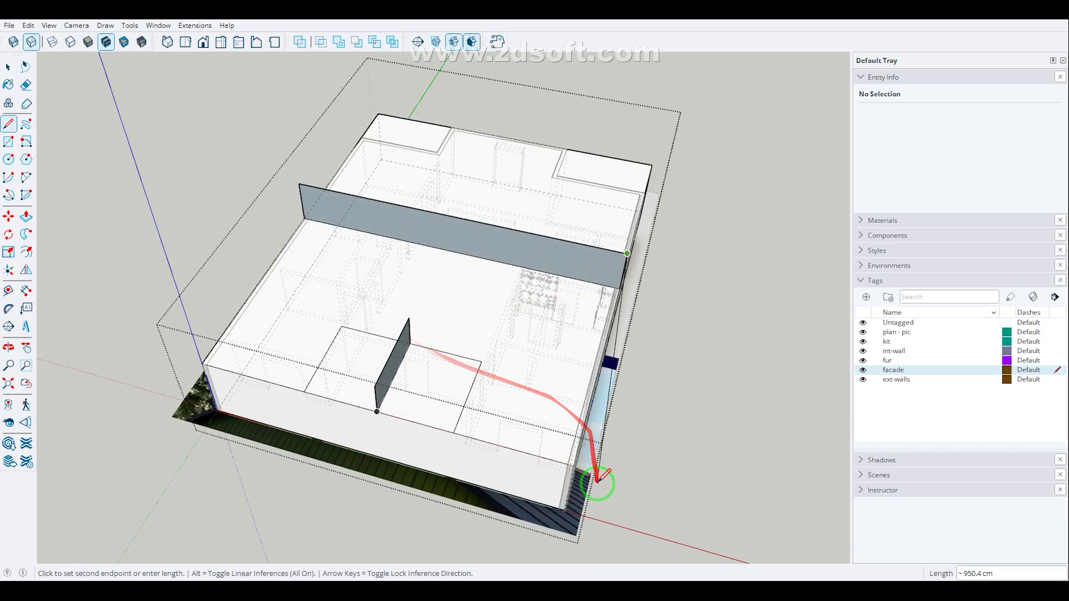
left_click(574, 465)
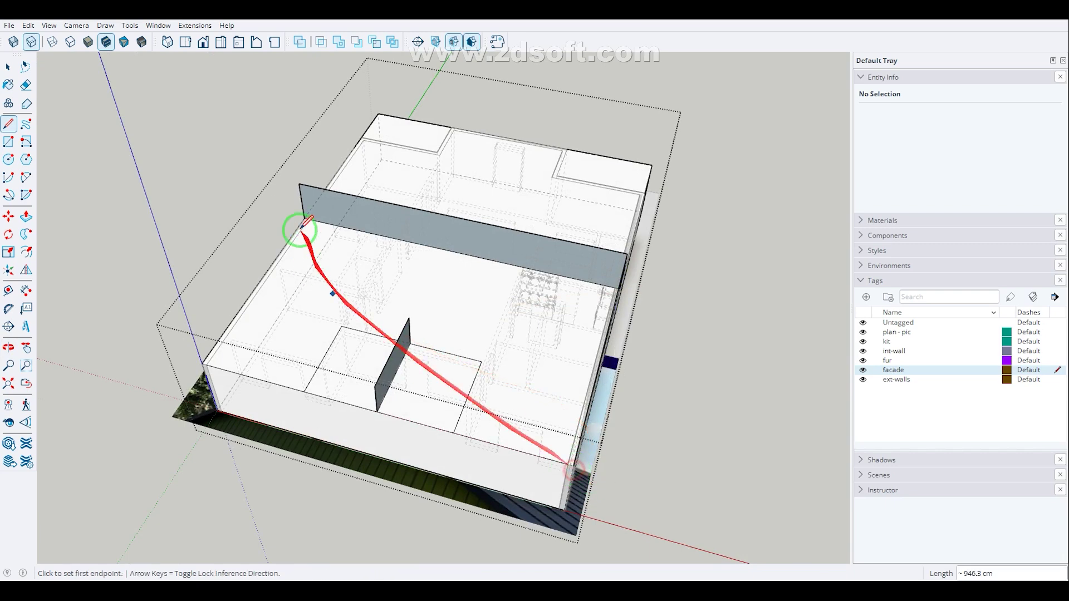
- Try to close the front roof slope with a line from the main ridge's other end to the front corner
left_click(299, 183)
left_click(203, 358)
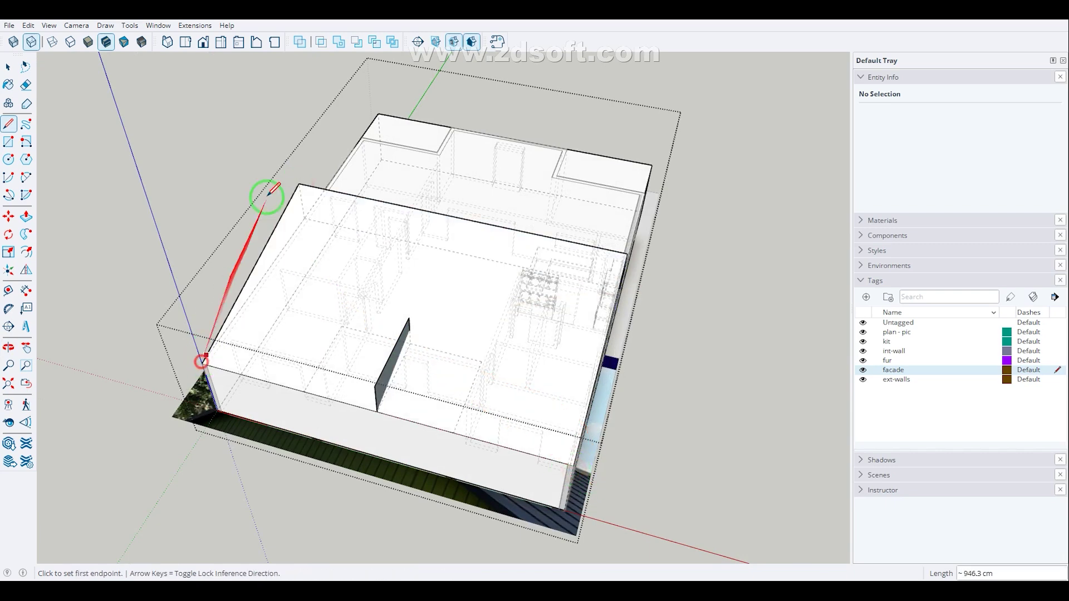
left_click(299, 183)
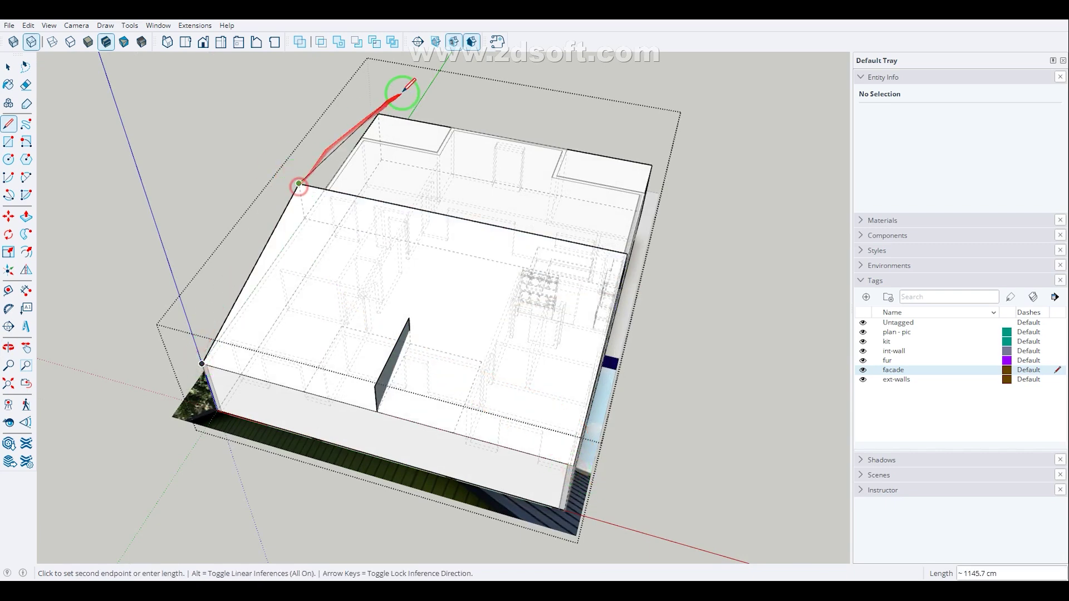
left_click(627, 250)
- Draw the front gable's two sloping edges from the 150 cm apex down to the central rectangle's front corners
left_click(375, 385)
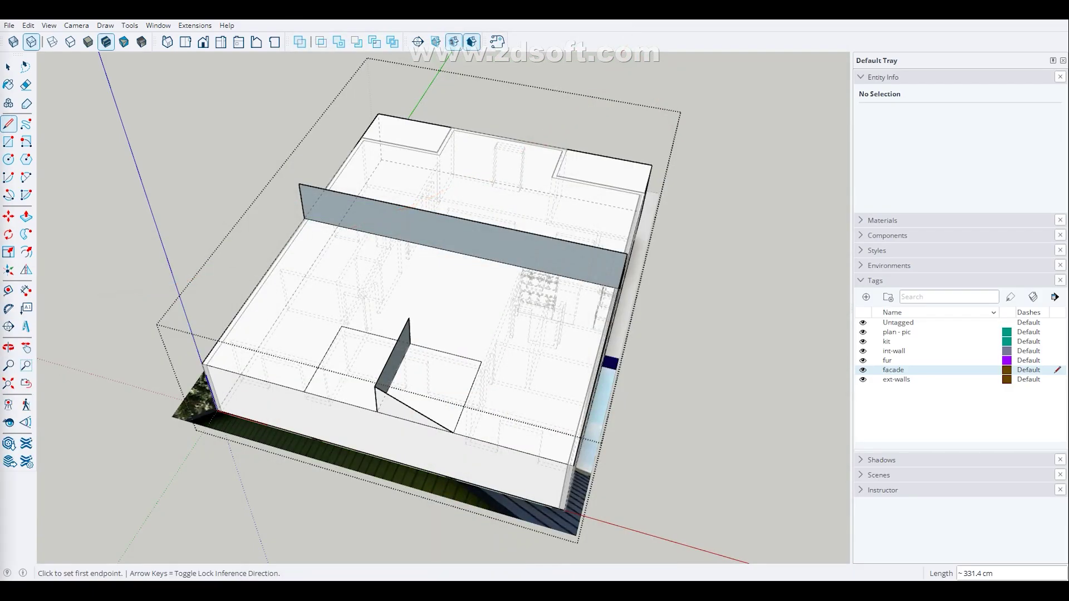
left_click(330, 392)
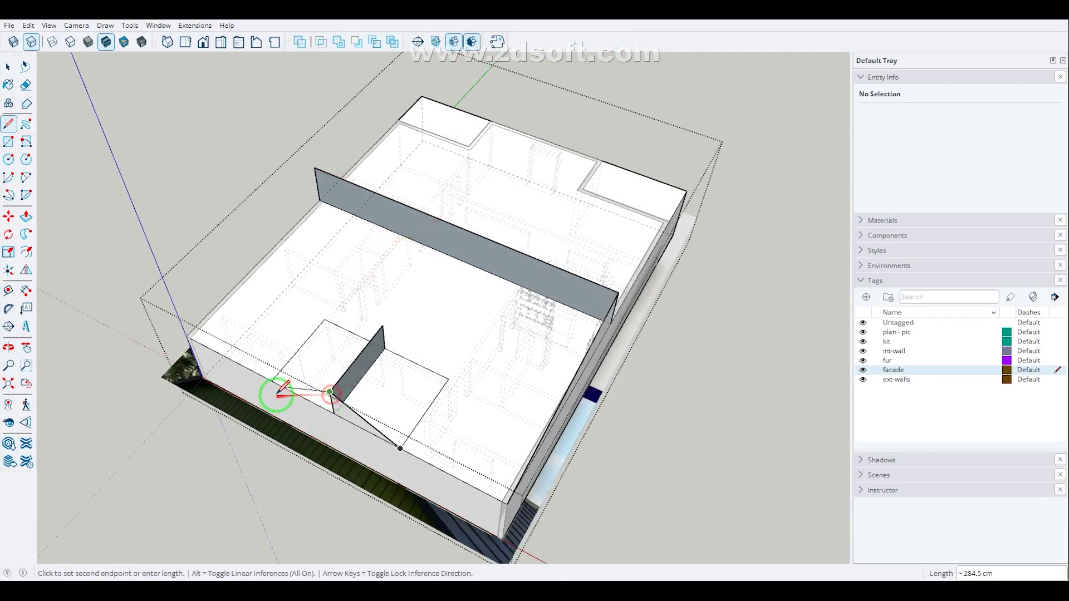
left_click(272, 383)
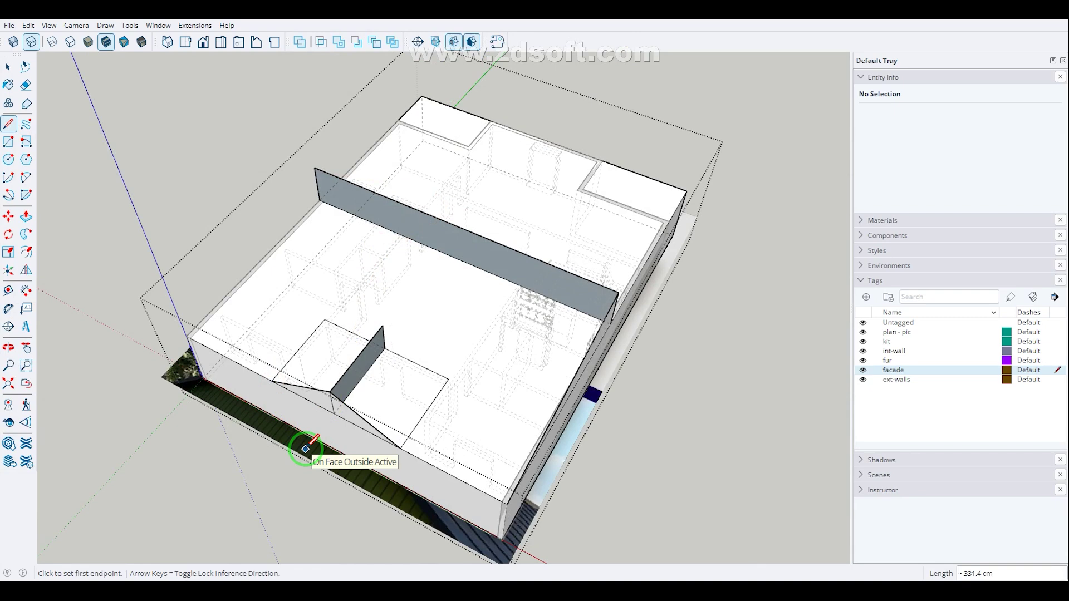
- Connect both front corners of the small gable to the rear end of its 150 cm ridge with sloping lines
left_click(272, 381)
left_click(382, 327)
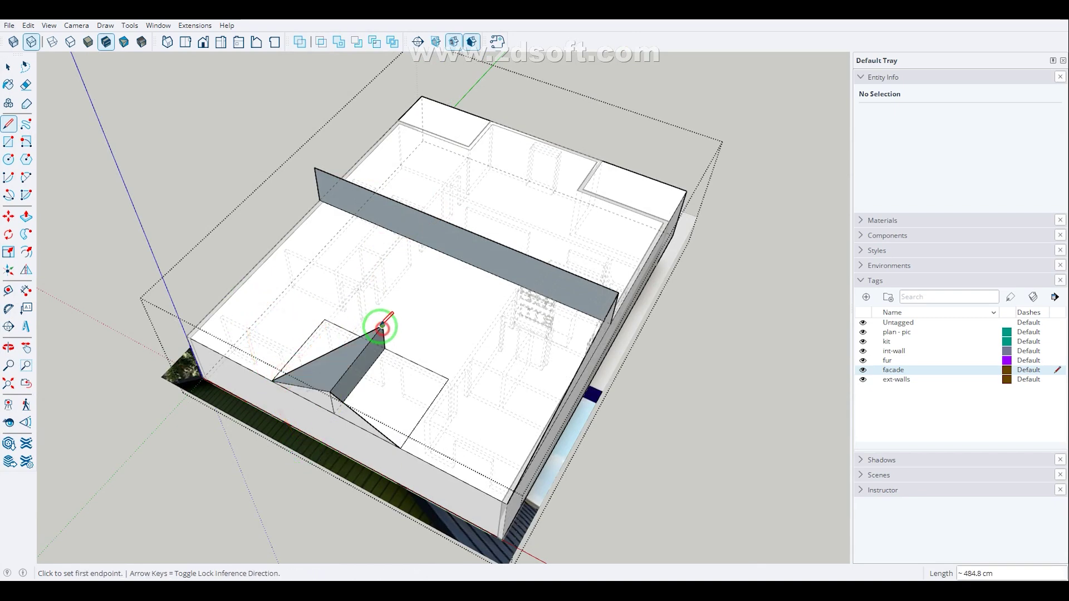
left_click(400, 447)
left_click(386, 329)
- Draw the slope line from the main ridge's open end to the front corner opposite the kitchen side, closing the front roof slope
middle_click_drag(386, 329, 573, 206)
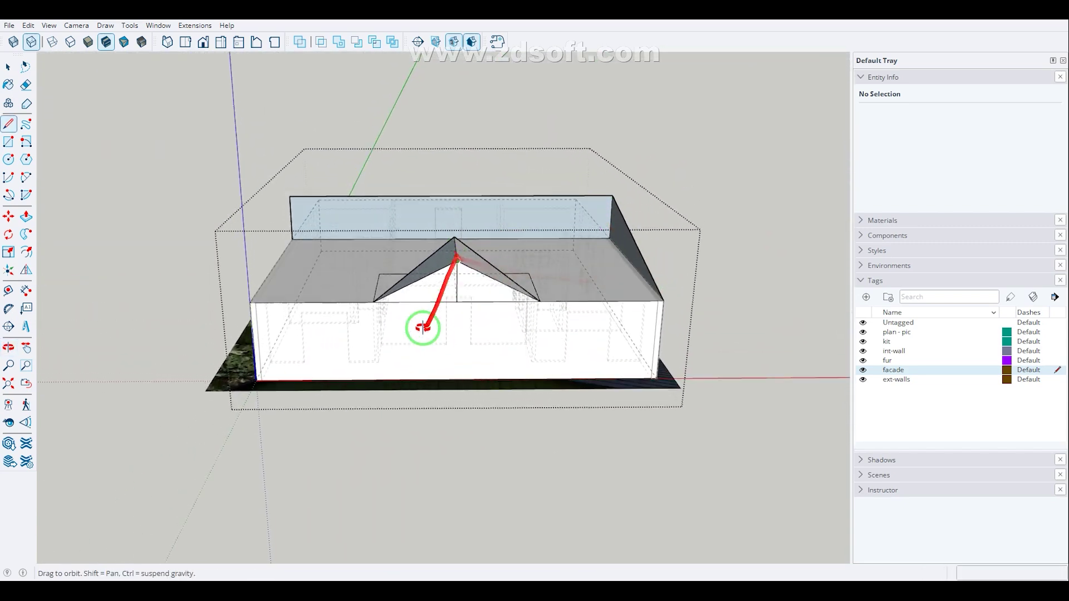
middle_click_drag(425, 318, 451, 315)
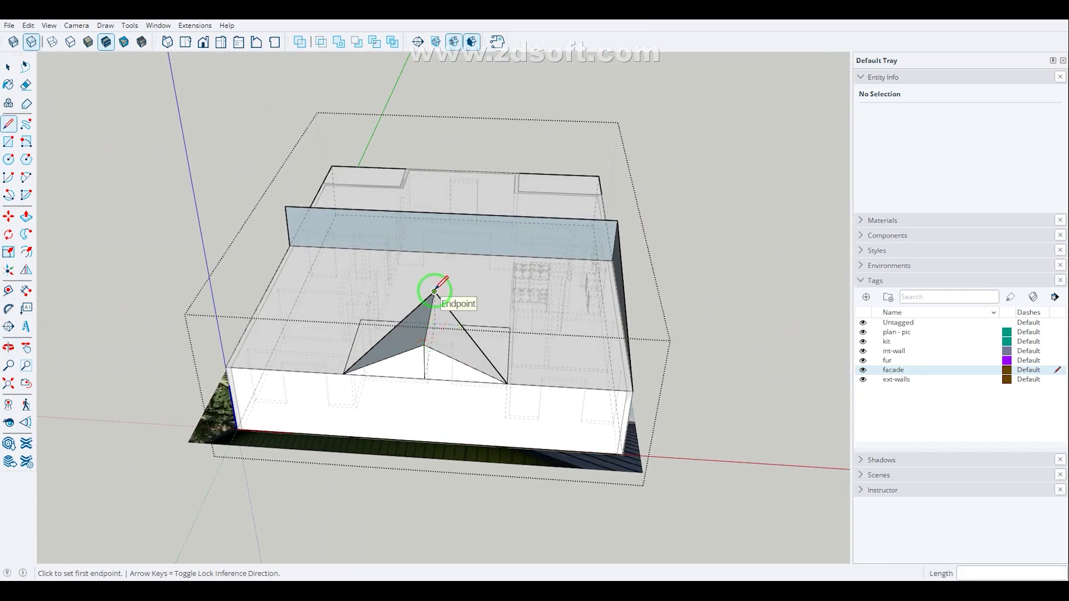
left_click(285, 207)
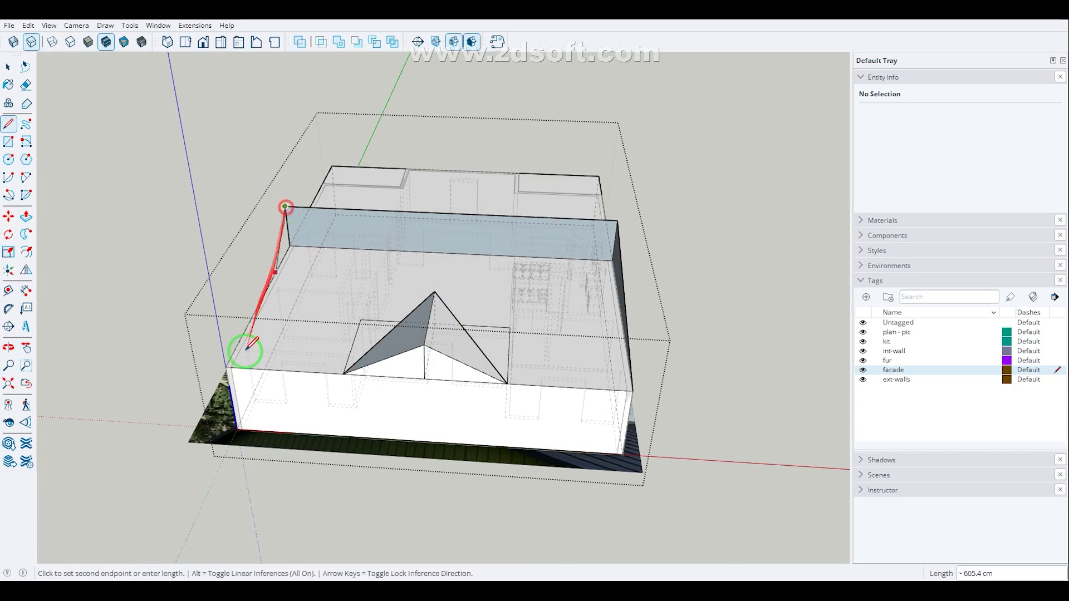
left_click(230, 366)
- Extend the small gable's ridge from its 150 cm apex back to the main roof slope, and connect that point to the gable's front corner
middle_click_drag(226, 370, 786, 307)
middle_click_drag(538, 254, 644, 235)
scroll(644, 229, "up", 3)
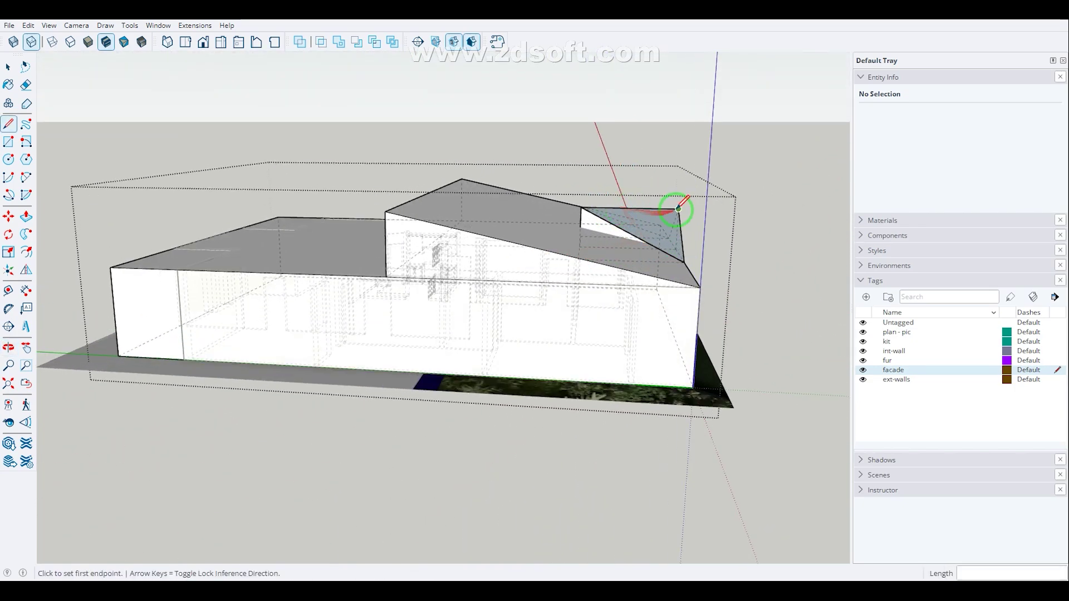
left_click(676, 209)
left_click(490, 206)
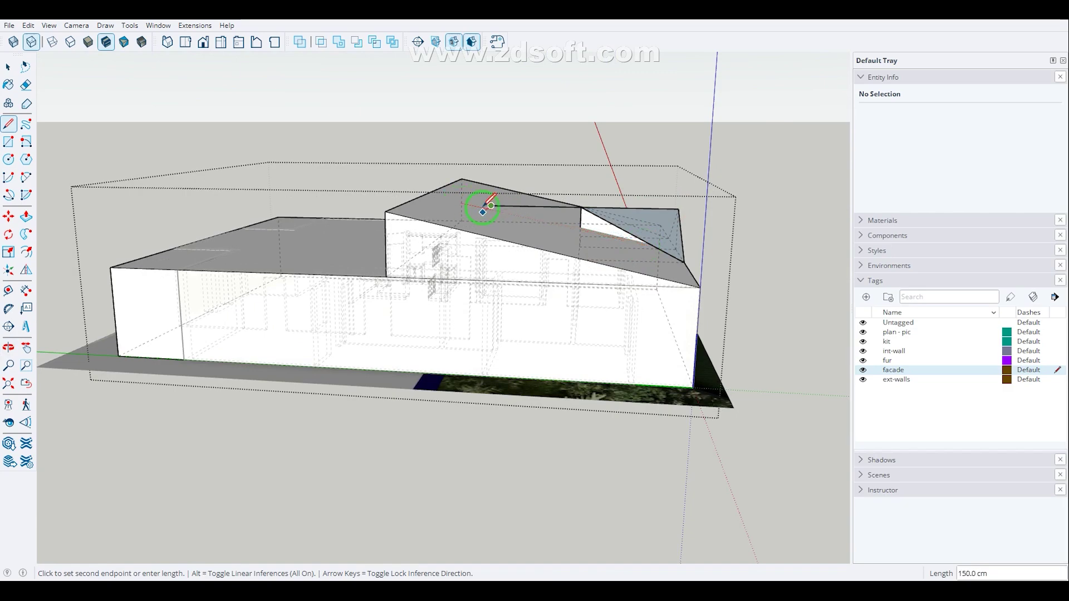
middle_click_drag(686, 264, 8, 452)
left_click(378, 232)
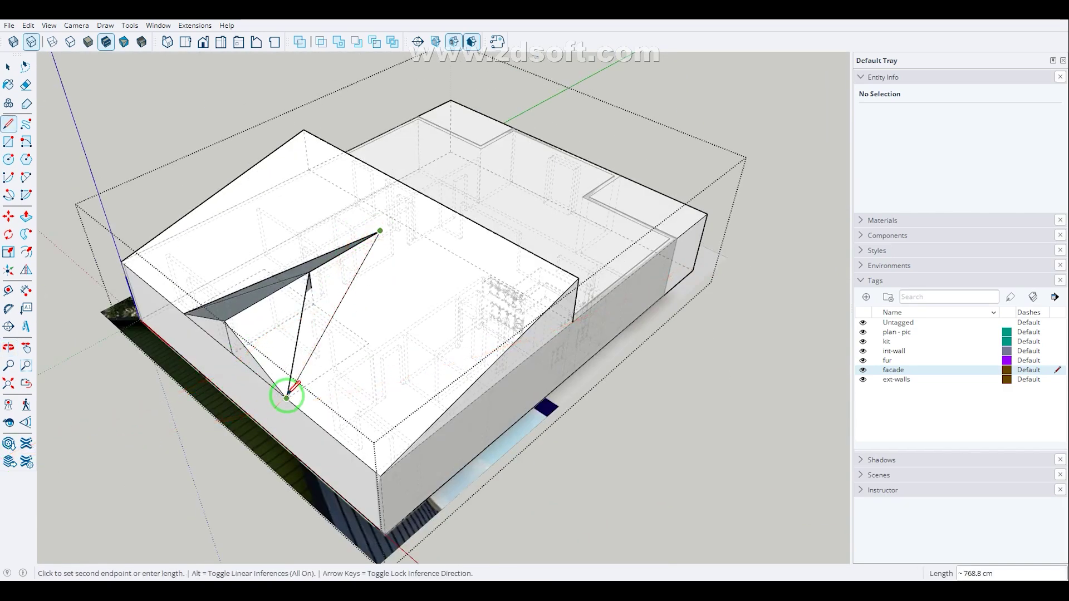
left_click(287, 398)
- Draw slope lines from both ends of the main ridge to the rear corners, closing the rear roof slope
middle_click_drag(272, 432, 480, 278)
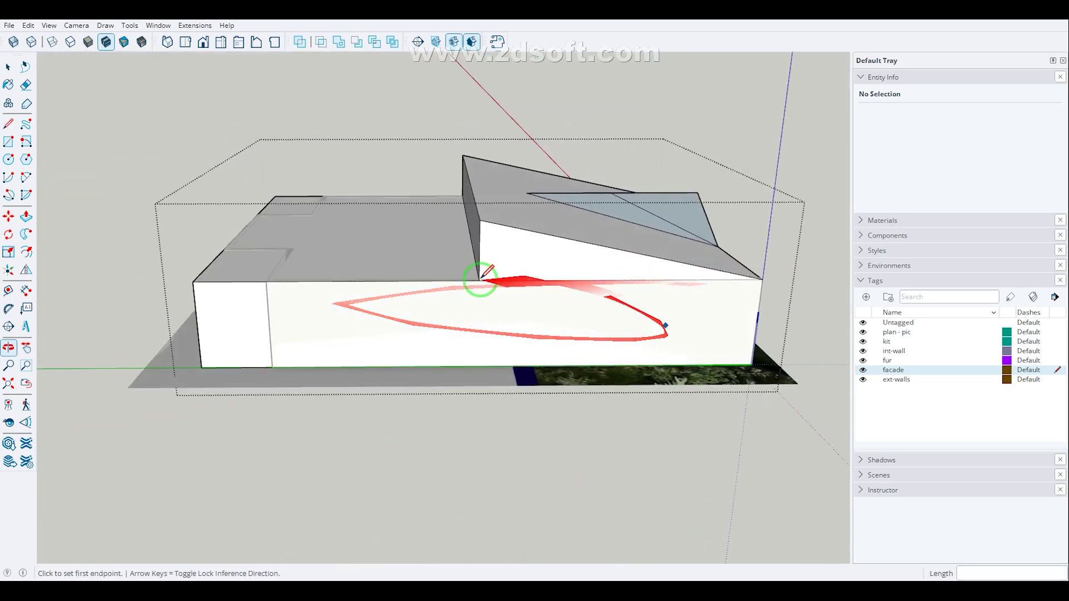
left_click(483, 220)
left_click(195, 282)
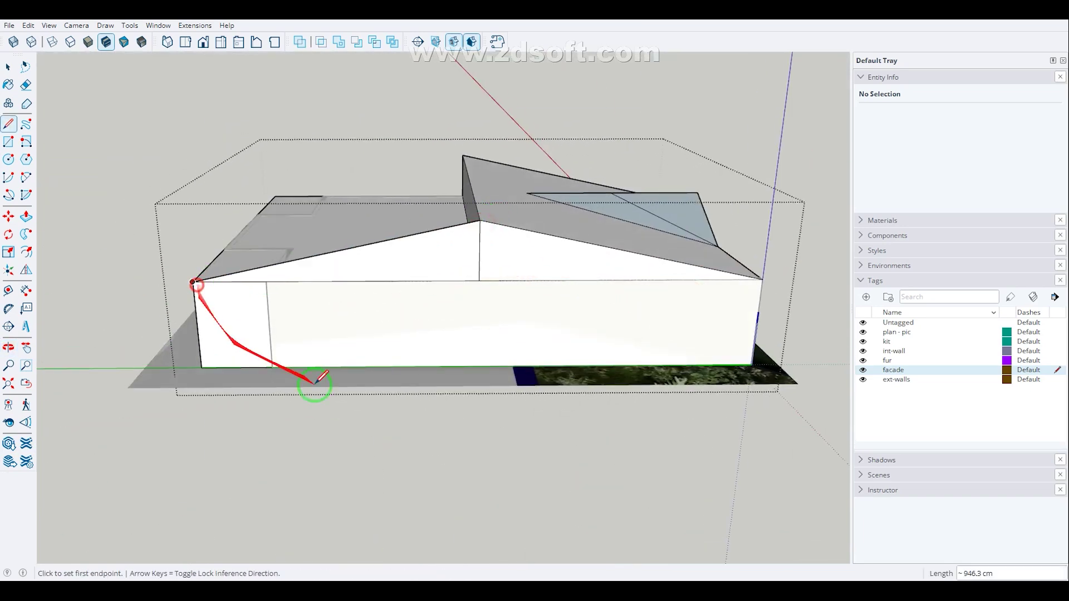
middle_click_drag(310, 382, 425, 167)
left_click(372, 148)
left_click(185, 225)
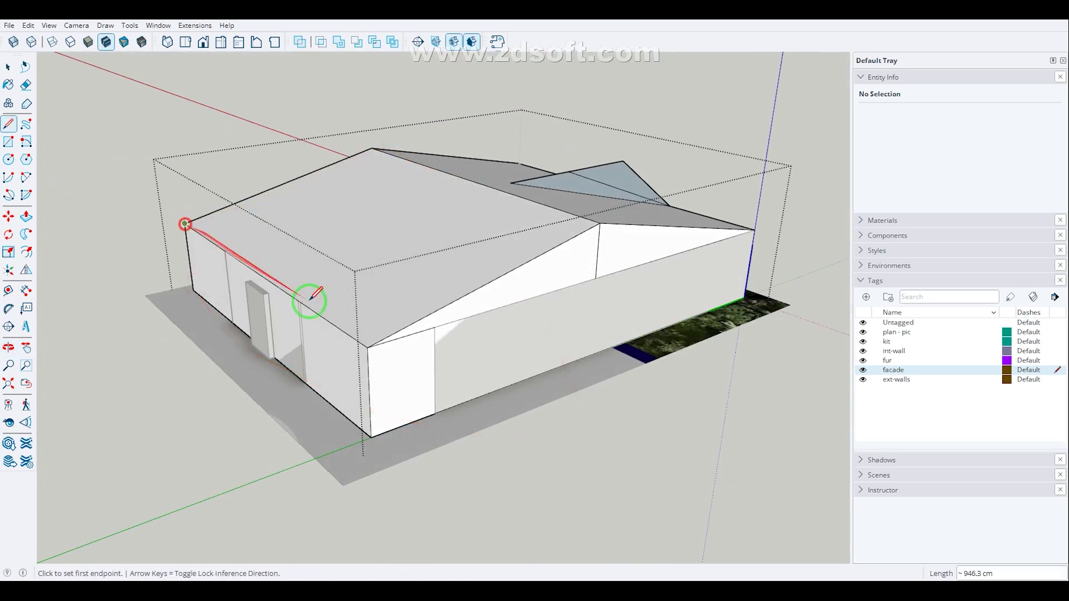
- Delete the superseded sloping edges on the small front gable's roof faces
middle_click_drag(310, 296, 494, 358)
key("space")
left_click(504, 265)
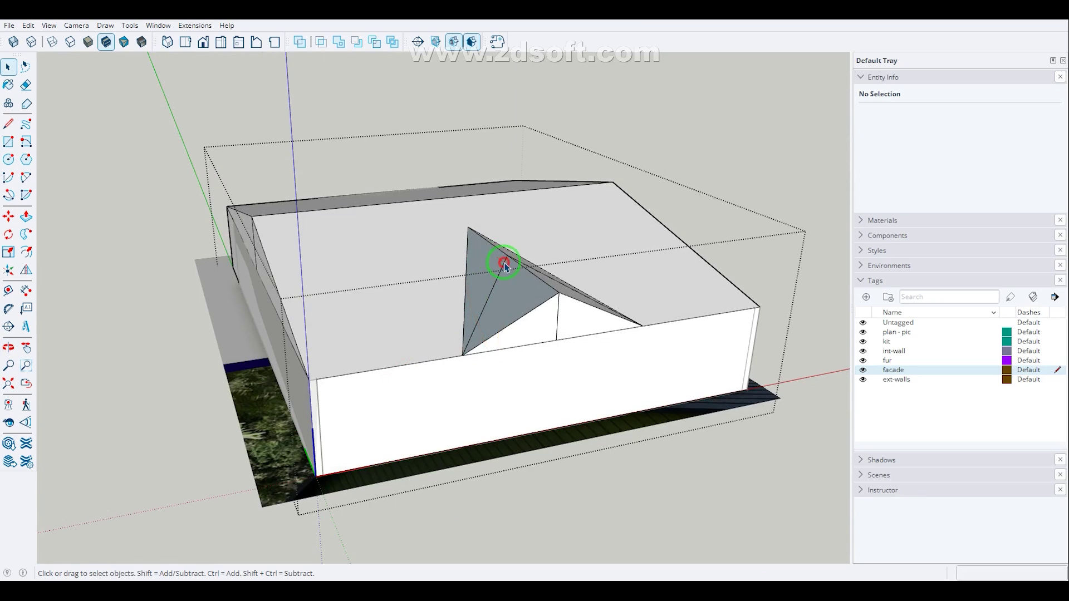
key("Delete")
middle_click_drag(571, 301, 336, 351)
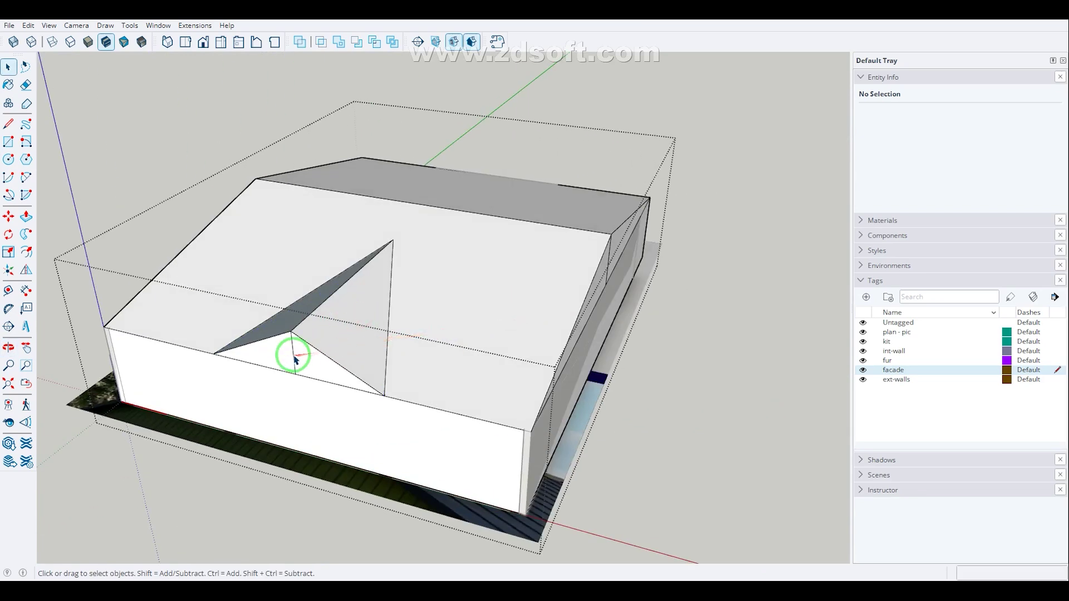
- Copy the facade component along the red axis, placing the copy beside the original house
middle_click_drag(300, 382, 485, 274)
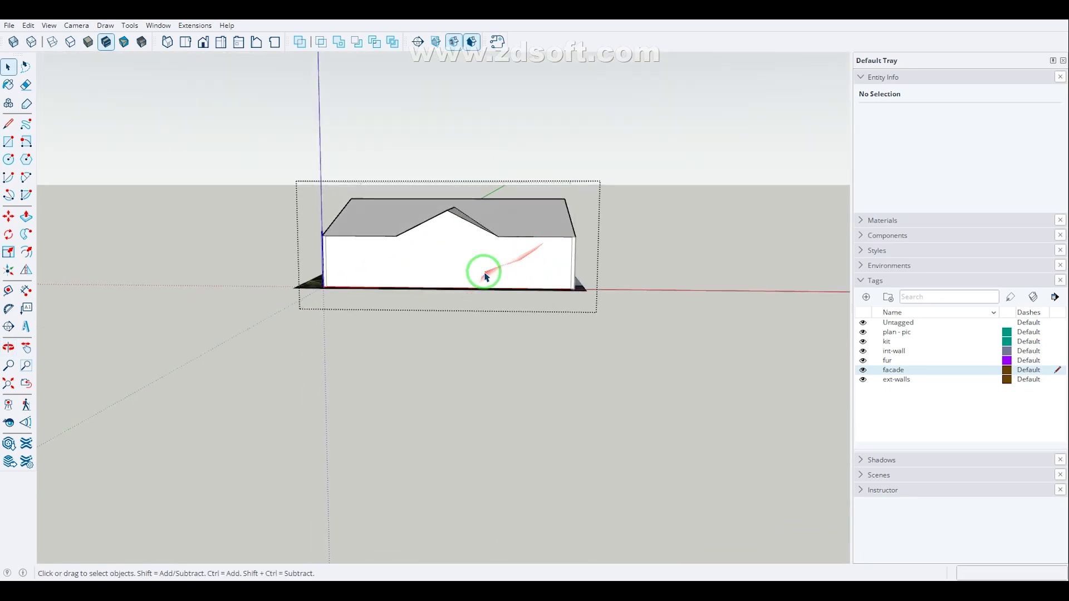
key("m")
key("ctrl")
left_click(483, 273)
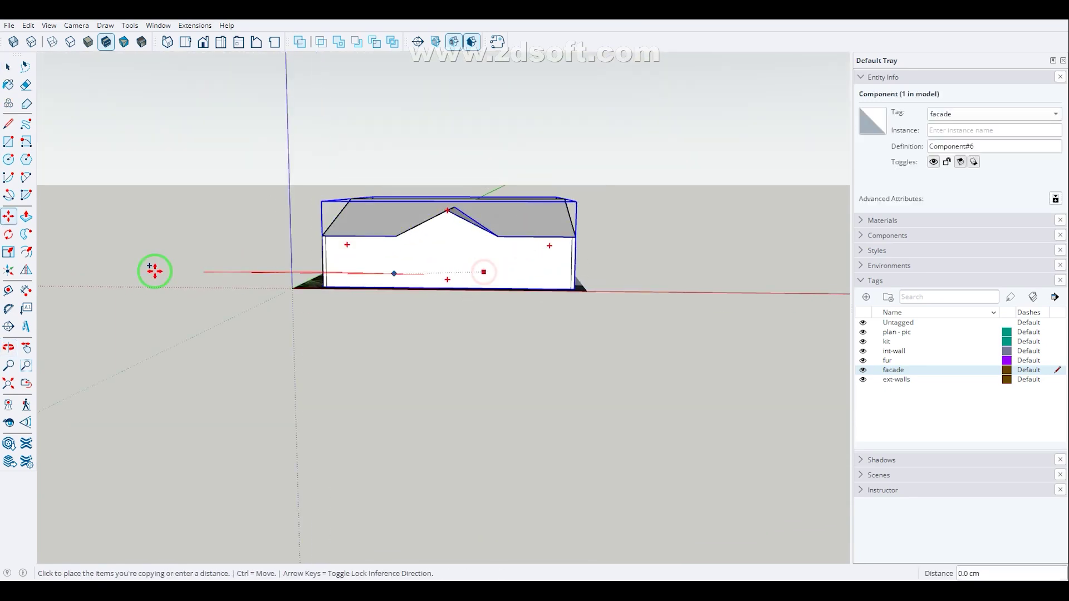
scroll(434, 273, "down", 2)
middle_click_drag(589, 315, 460, 440)
left_click(549, 353)
key("space")
left_click(550, 461)
- Open the facade component for editing and delete the leftover edges dividing both gable end walls
middle_click_drag(595, 509, 721, 375)
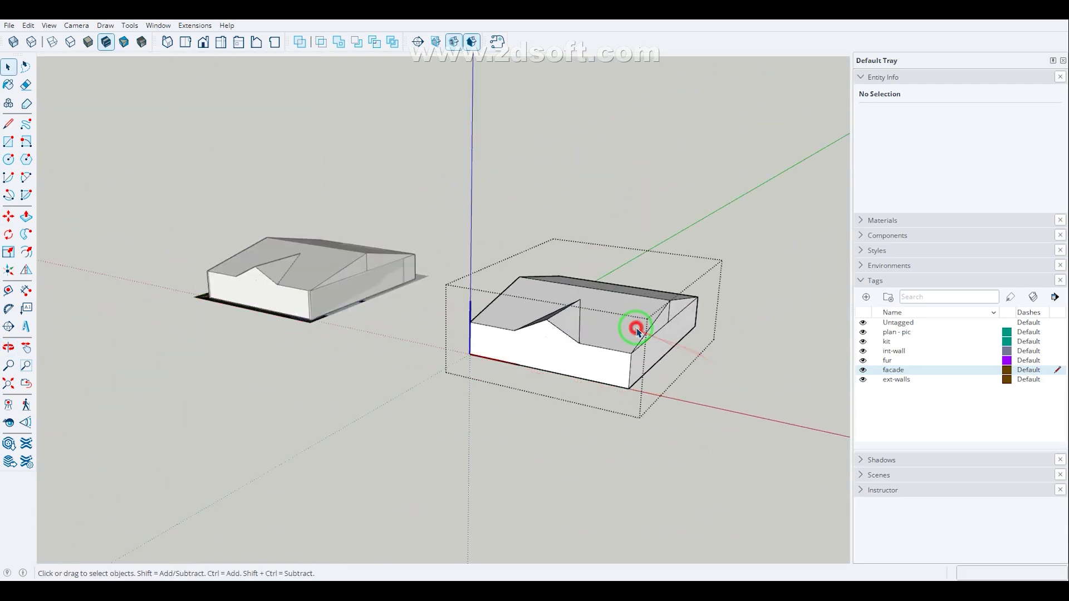
scroll(673, 313, "up", 3)
double_click(675, 318)
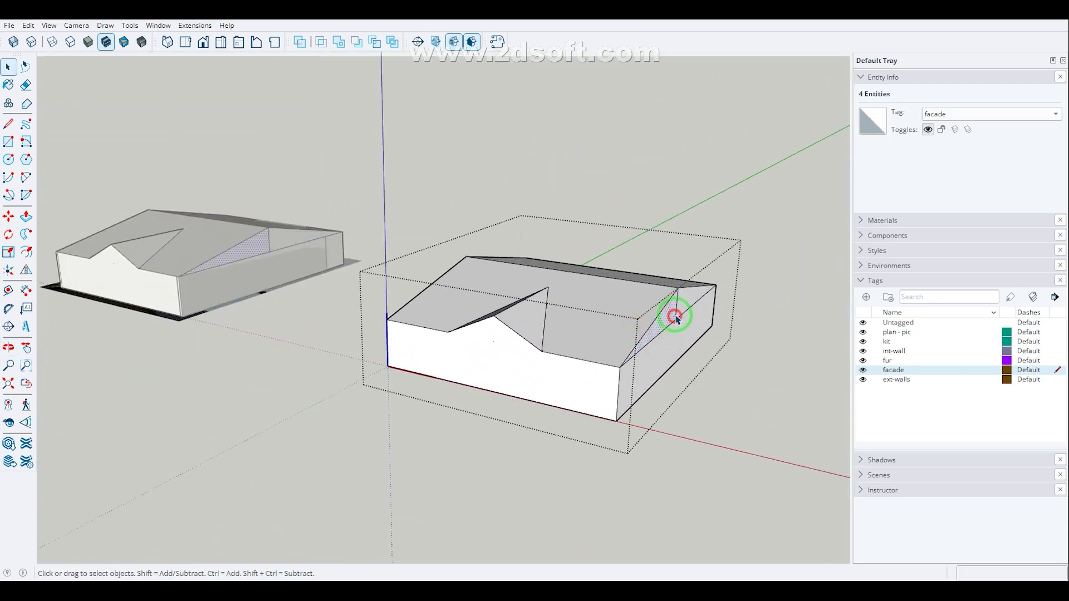
left_click(303, 399)
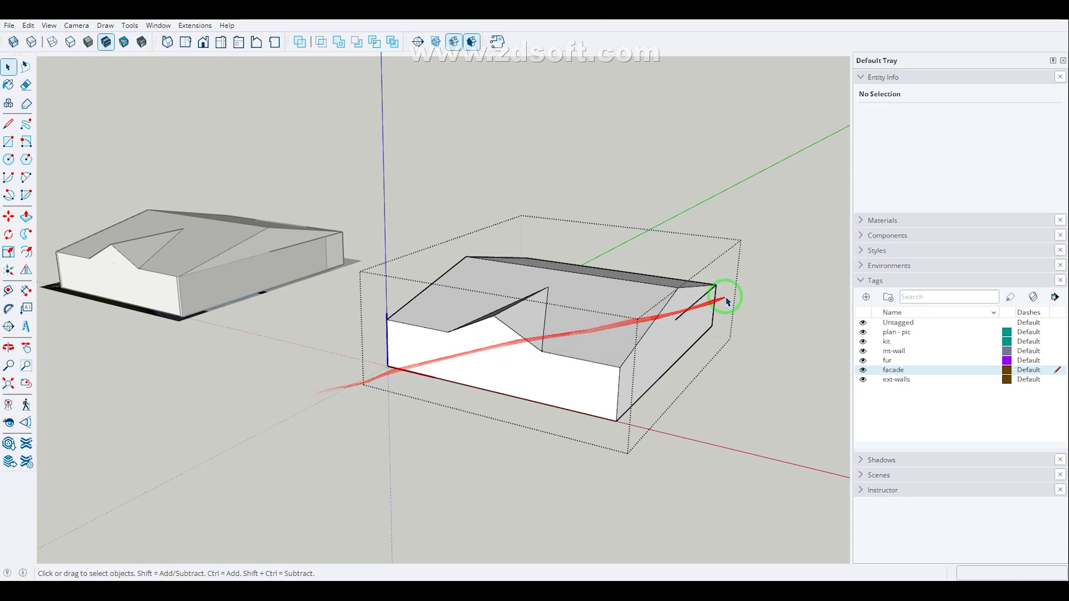
middle_click_drag(697, 300, 587, 249)
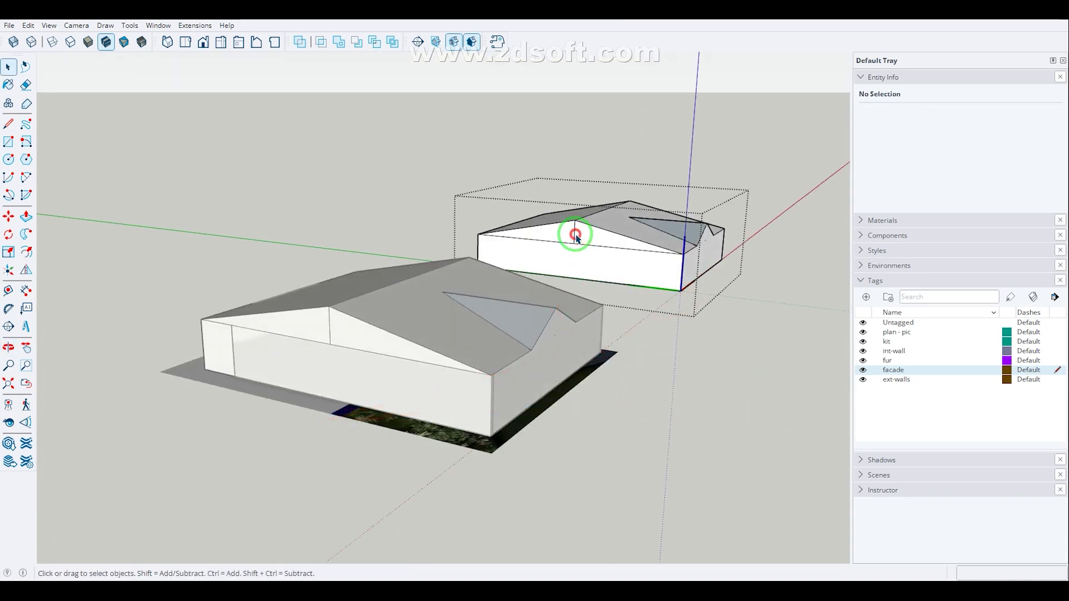
left_click(587, 246)
key("Delete")
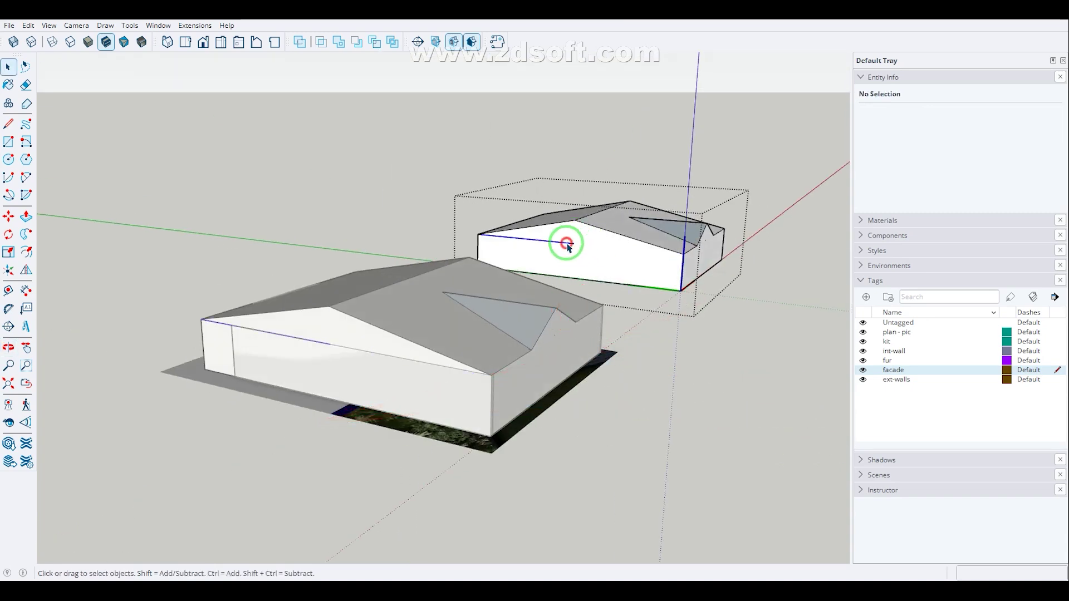
- Show the hidden back edges and delete the leftover rectangle and vertical lines beneath the small front gable
middle_click_drag(567, 247, 519, 388)
key("x")
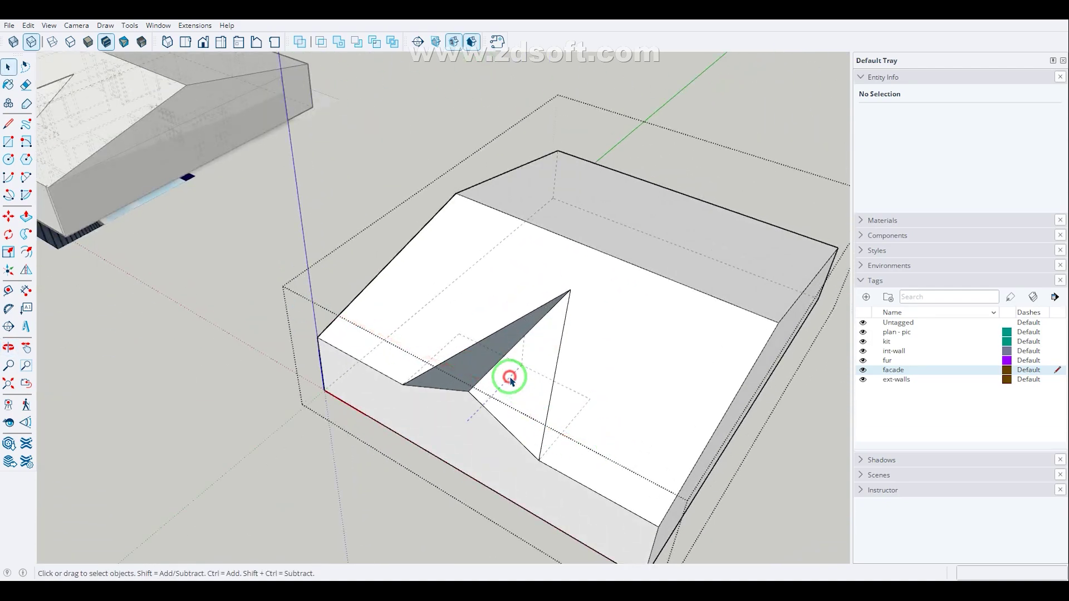
left_click(524, 358)
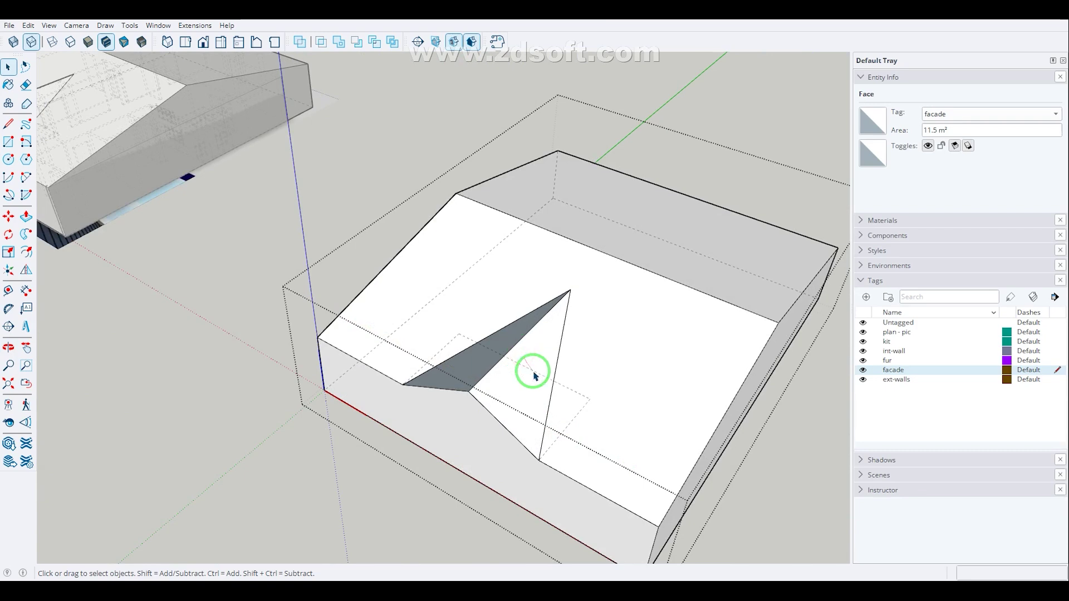
left_click(592, 440)
left_click(476, 345)
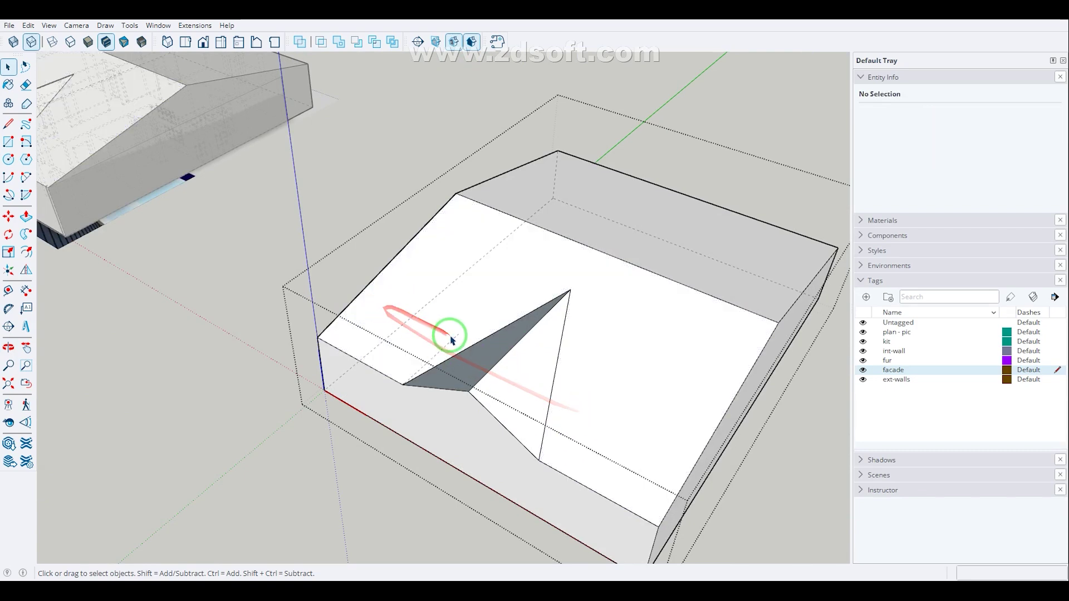
- Switch to the browser and compare the roof shape with the exterior pictures of house plan 41841
scroll(453, 341, "down", 4)
mouse_move(490, 374)
middle_mouse_down()
mouse_move(613, 186)
mouse_move(525, 431)
mouse_move(520, 420)
mouse_move(411, 425)
mouse_move(649, 248)
mouse_move(429, 356)
mouse_move(481, 300)
mouse_move(750, 195)
mouse_move(723, 172)
middle_mouse_up()
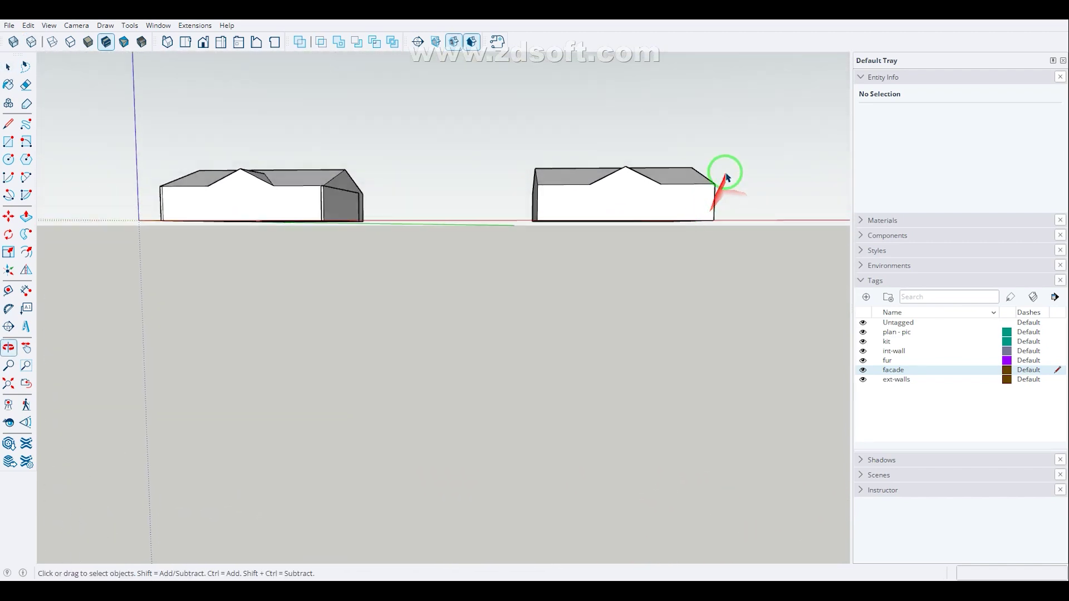
scroll(696, 162, "up", 3)
scroll(659, 140, "up", 1)
middle_click_drag(659, 139, 663, 149)
left_click_drag(1, 296, 555, 43)
left_click_drag(484, 23, 492, 1)
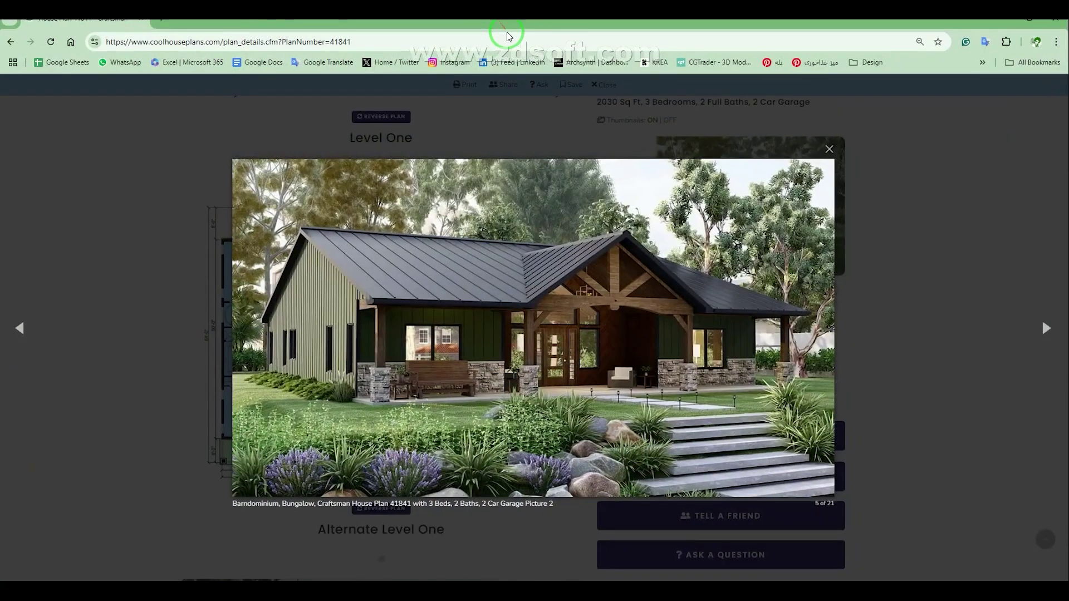
key("Right")
key("Left")
key("Left")
key("Left")
key("Left")
key("Right")
key("Right")
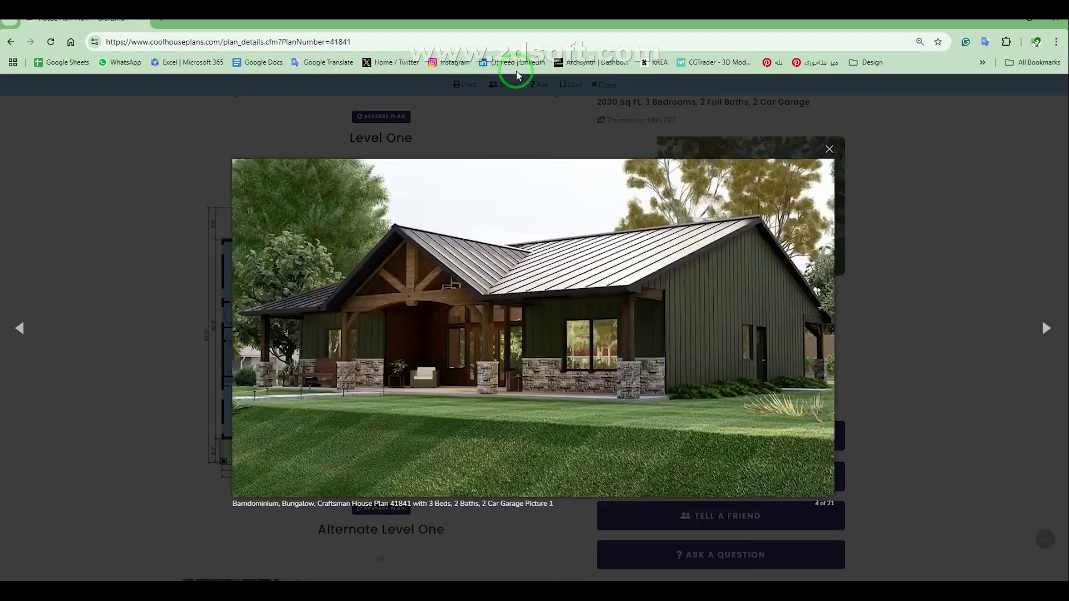
key("Right")
key("Right")
key("Right")
key("Right")
key("Right")
key("Right")
key("Right")
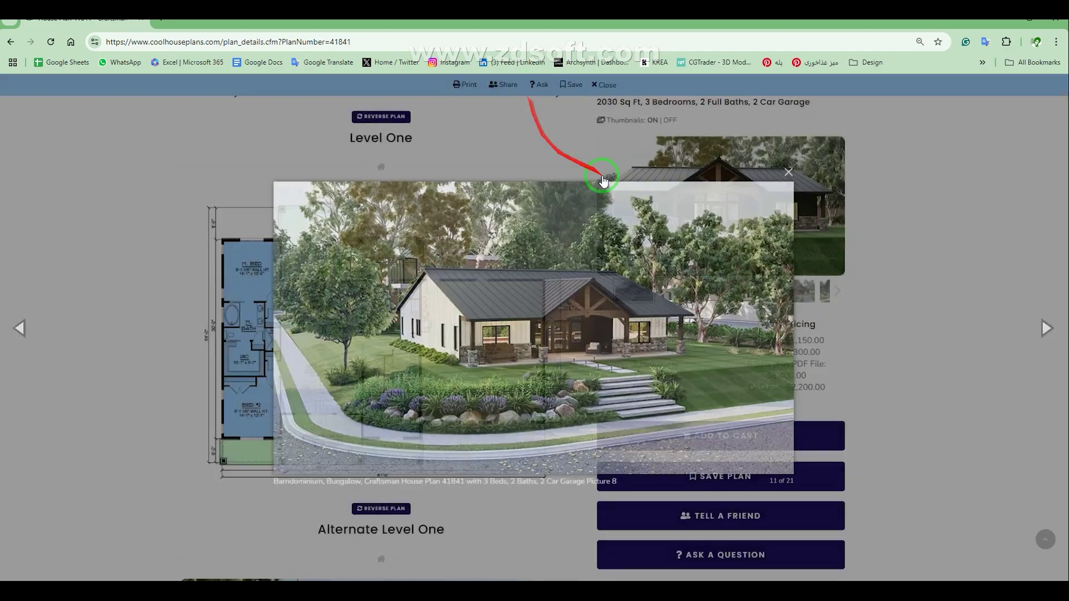
- Examine the front elevation picture of plan 41841, and return to the SketchUp model
left_click(603, 180)
left_click(717, 238)
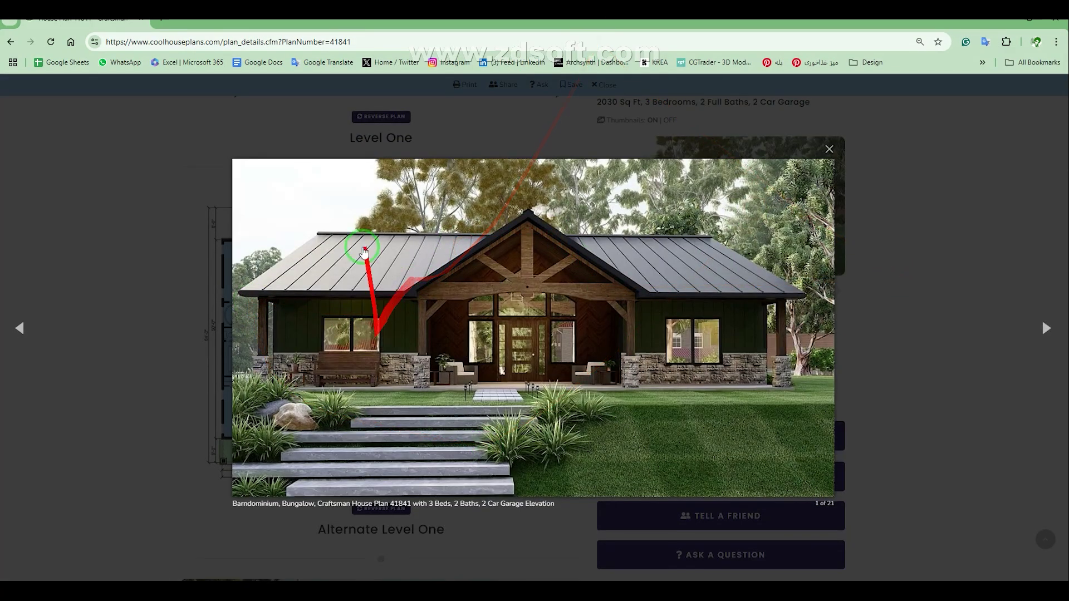
left_click_drag(574, 28, 2, 444)
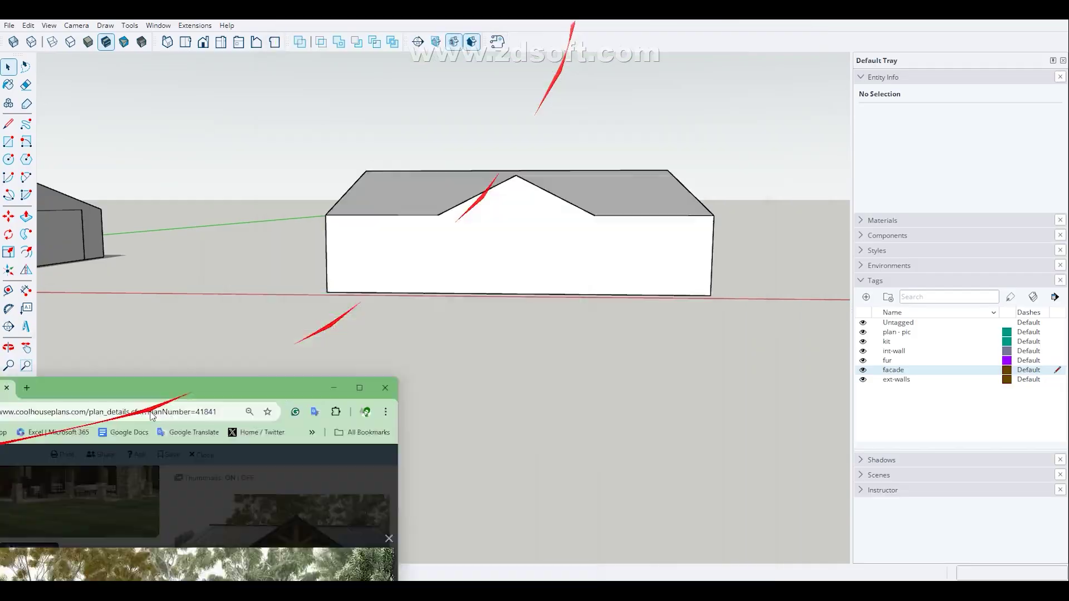
- Open the facade copy and duplicate the front face's four upper edges, including the gable slopes, vertically down onto the face
middle_click_drag(649, 256, 578, 361)
scroll(578, 361, "down", 3)
double_click(518, 386)
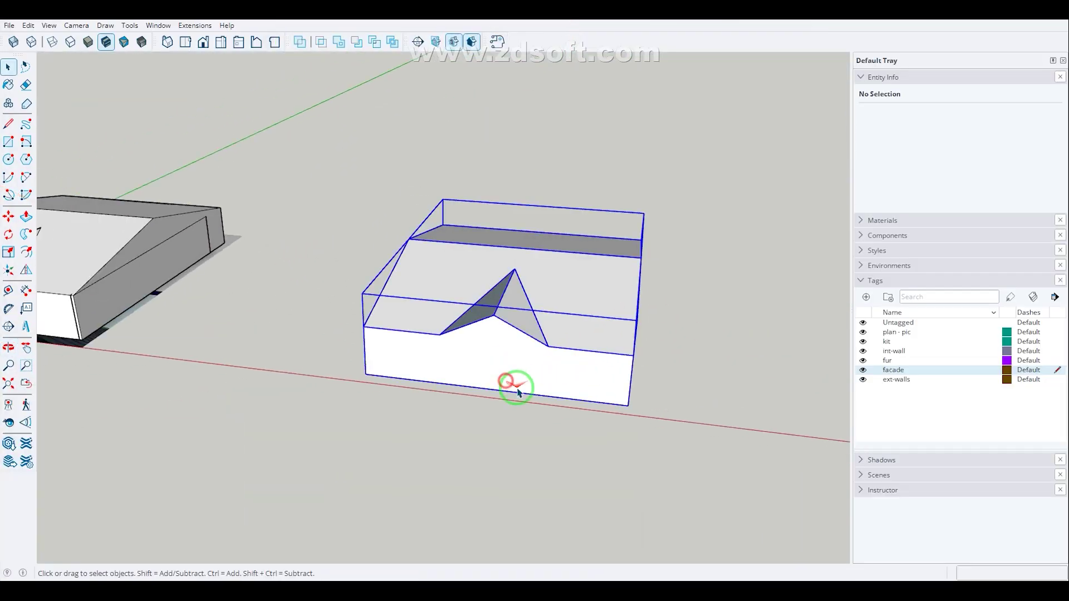
left_click(511, 374)
middle_click_drag(511, 374, 513, 301)
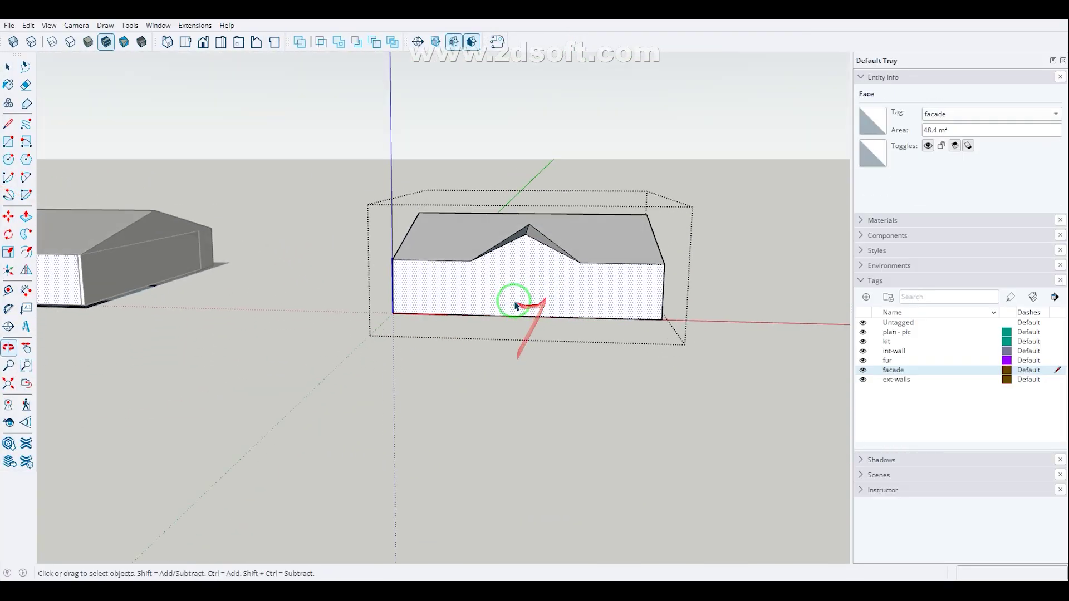
left_click(465, 262)
scroll(485, 261, "up", 3)
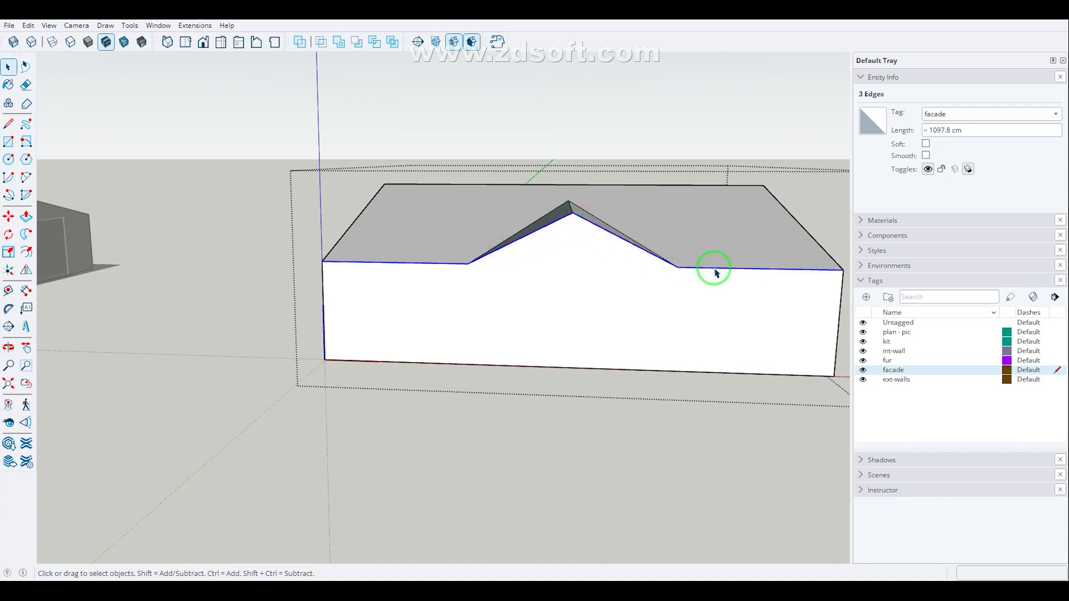
key("m")
key("ctrl")
left_click(665, 277)
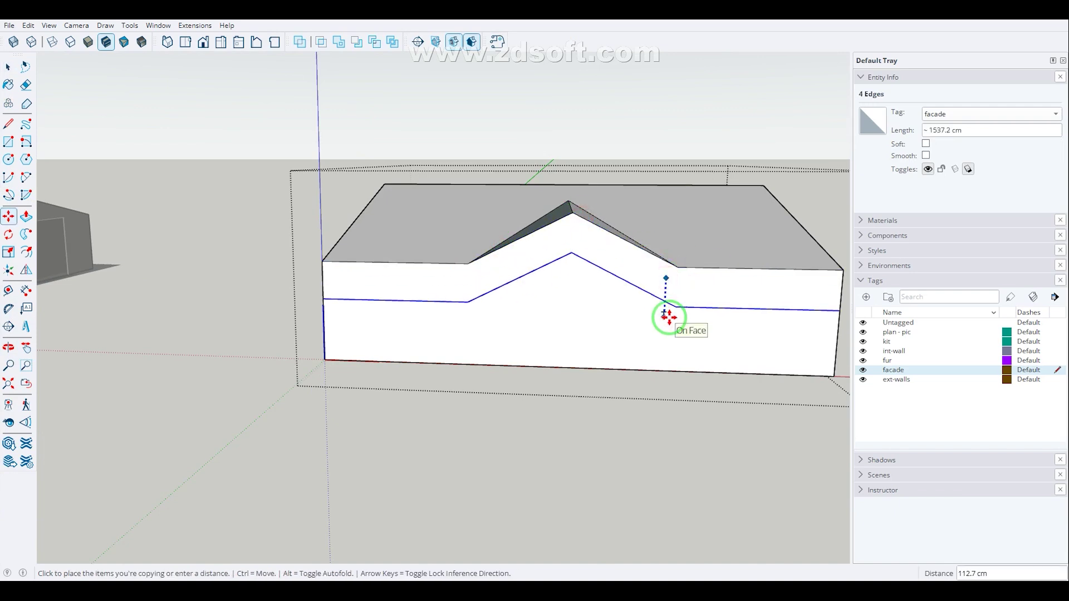
left_click(668, 317)
key("space")
- Push the front face below the copied edges back 1849.9 cm, leaving a roof slab over the hollowed block
middle_click_drag(668, 317, 393, 401)
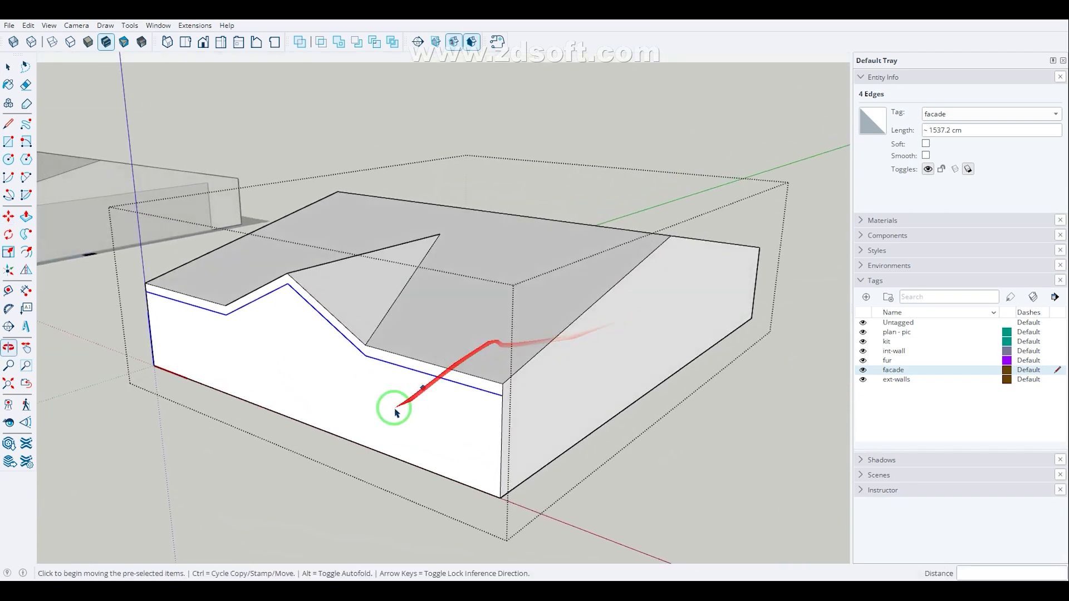
left_click(394, 411)
key("p")
left_click_drag(393, 406, 754, 272)
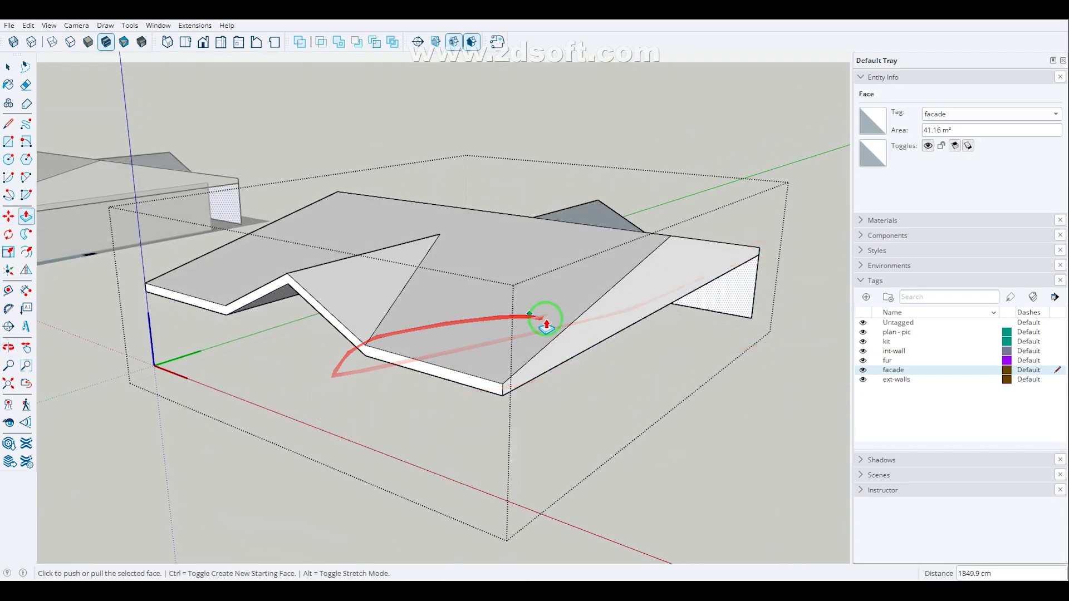
middle_click_drag(547, 324, 618, 262)
key("space")
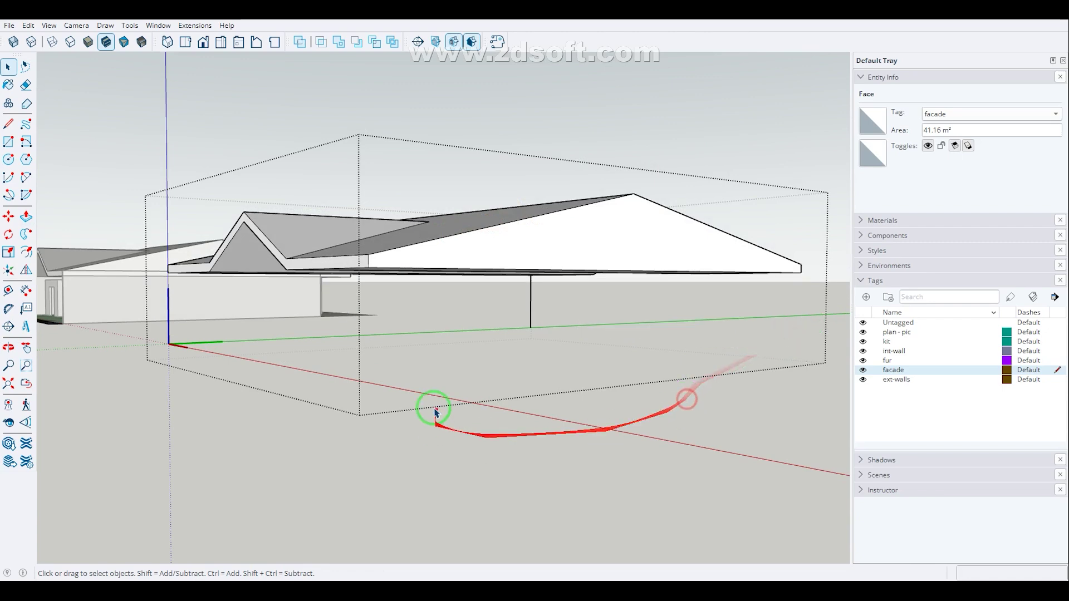
left_click(435, 412)
- Remove the small triangular gable on the rear side of the roof copy by deleting its face and edges
middle_click_drag(436, 412, 316, 362)
scroll(298, 298, "up", 5)
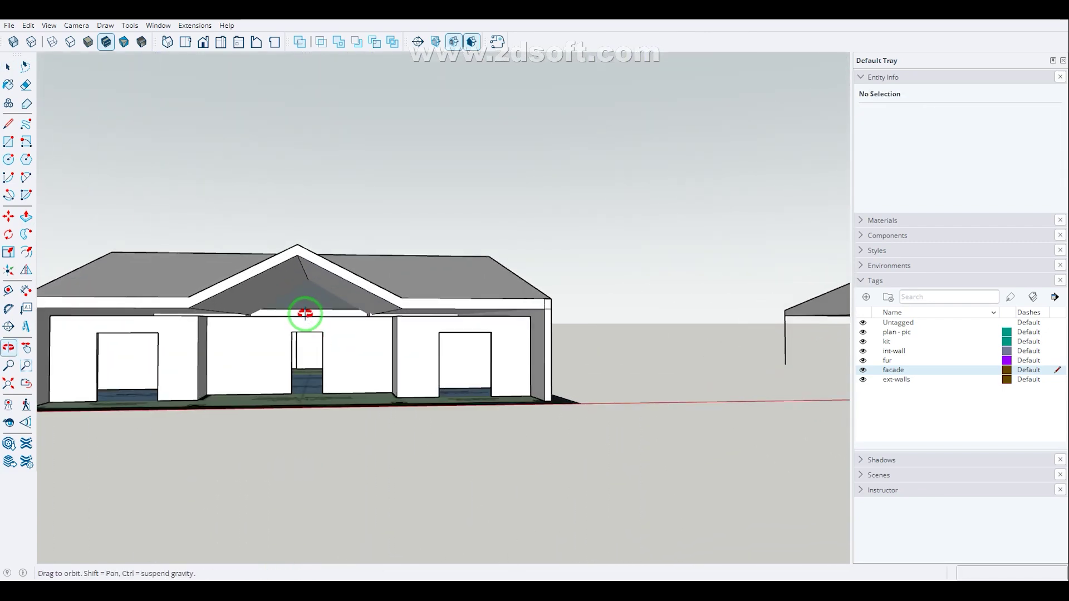
middle_click_drag(305, 314, 470, 402)
middle_click_drag(539, 409, 365, 332)
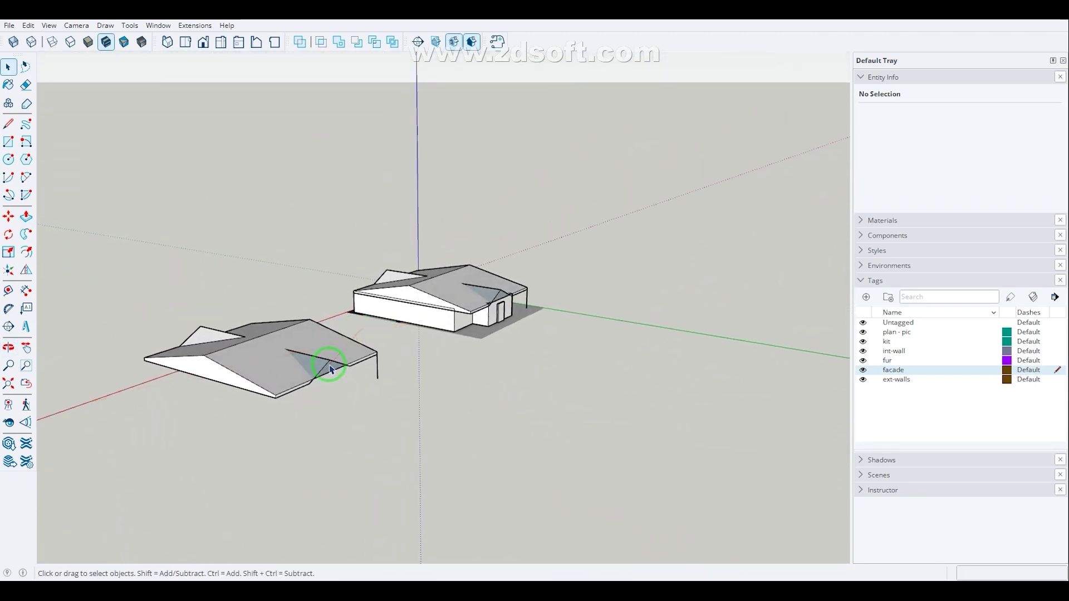
scroll(330, 369, "up", 3)
scroll(412, 396, "up", 2)
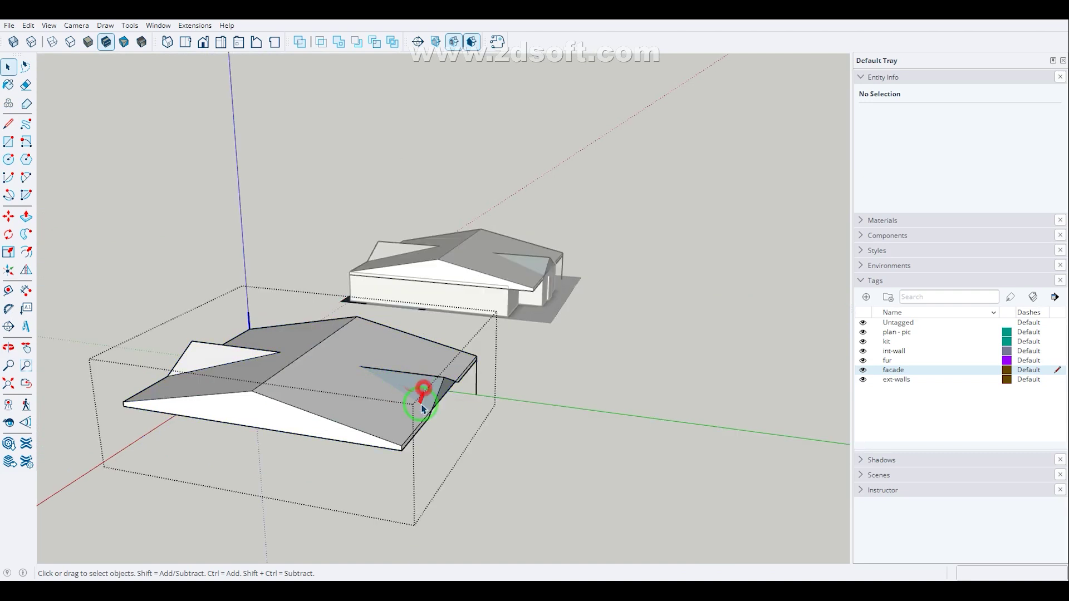
left_click(425, 401)
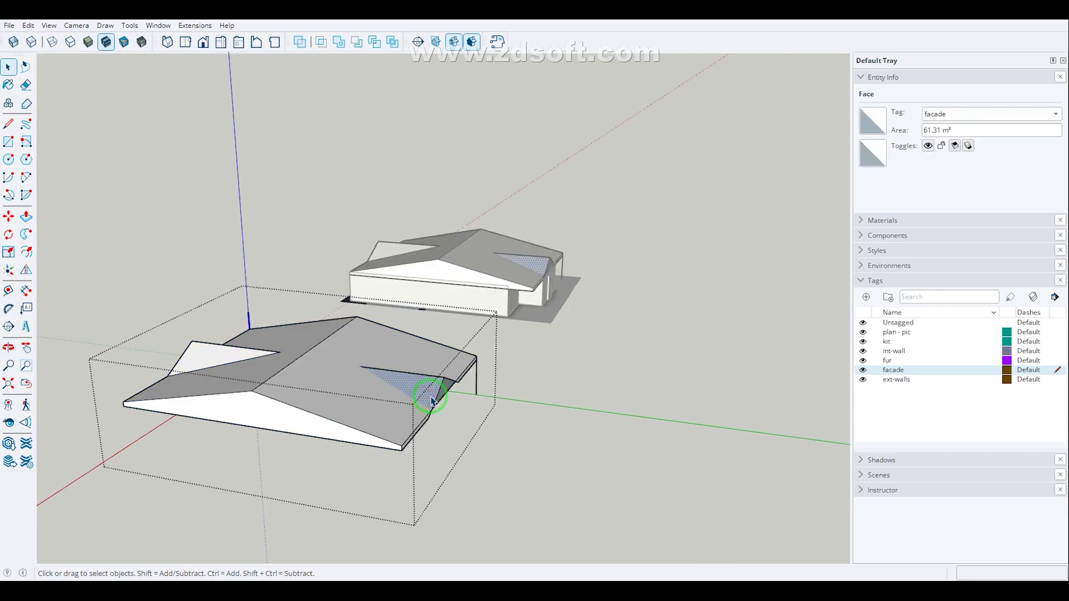
scroll(432, 401, "up", 1)
left_click(437, 376)
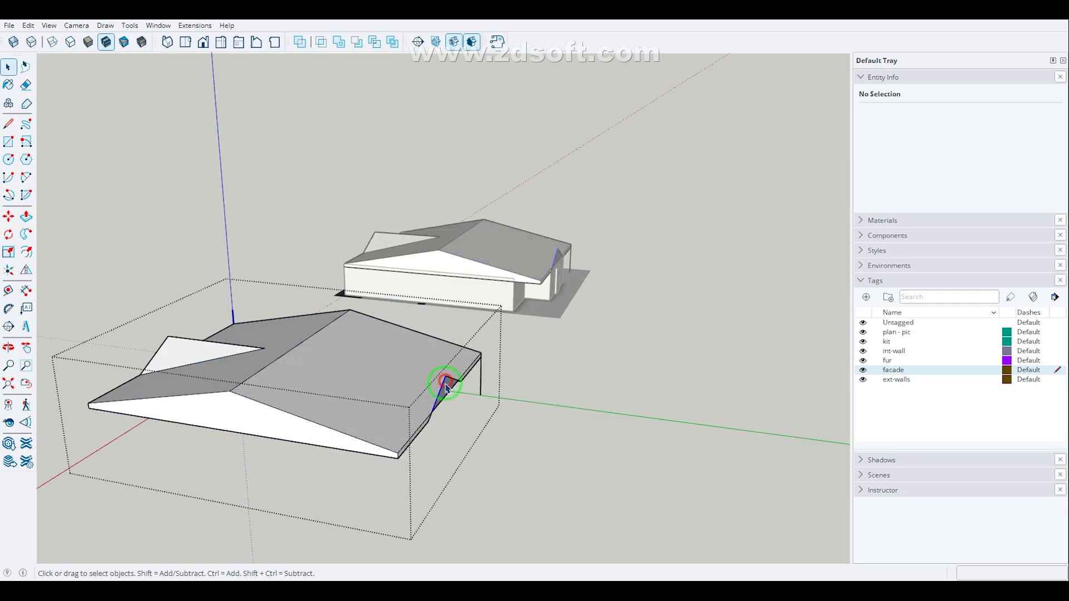
left_click(455, 385)
- Close the rear eave gap with a 591.1 cm line, and fill the roof's underside with a rectangle between opposite lower corners
middle_click_drag(454, 373, 478, 286)
middle_click_drag(338, 249, 339, 187)
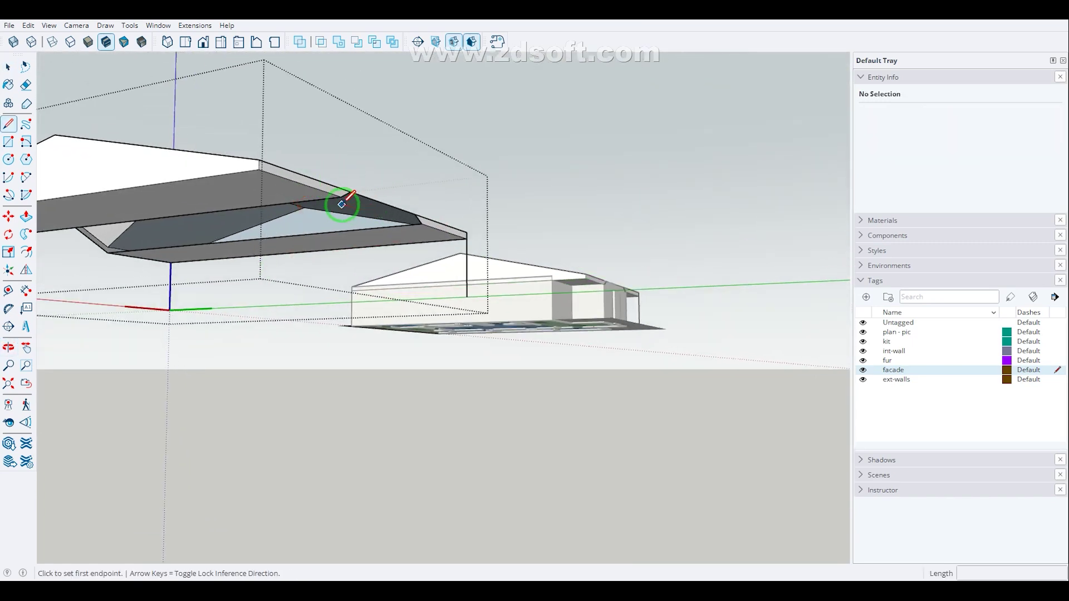
left_click(341, 197)
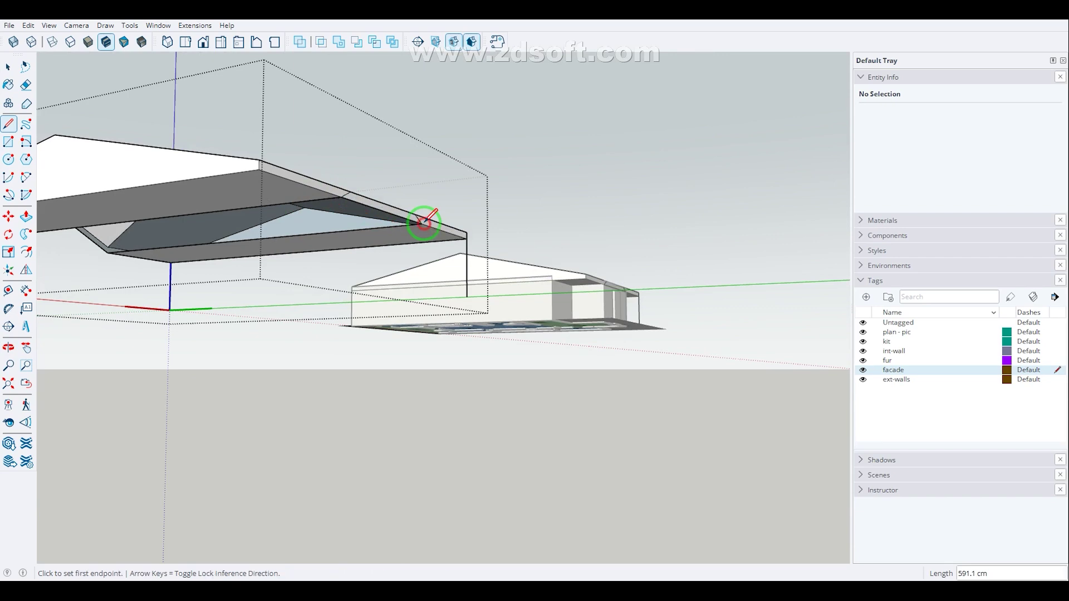
key("space")
middle_click_drag(418, 220, 595, 222)
left_click(580, 177)
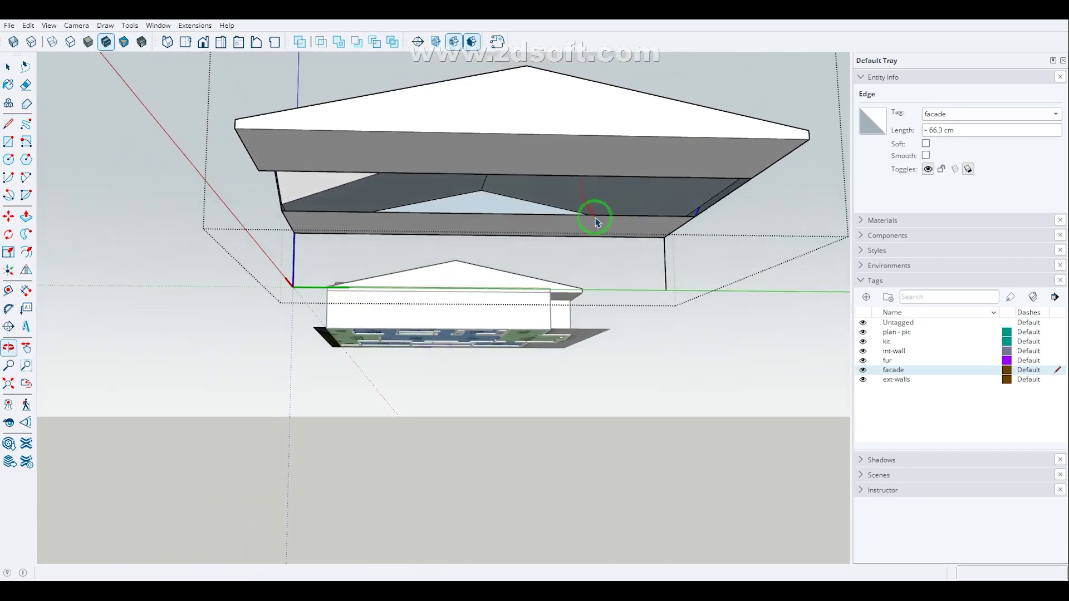
key("r")
left_click(237, 123)
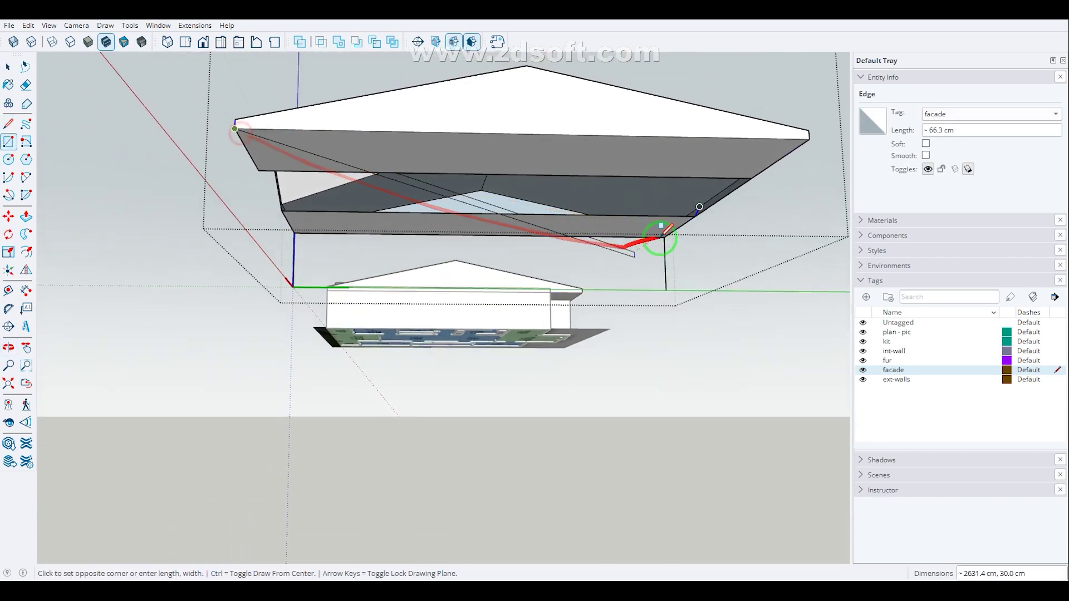
left_click(668, 233)
key("space")
- Push the triangular face inside the front gable's frame back into the roof volume
mouse_move(661, 323)
middle_mouse_down()
mouse_move(393, 351)
mouse_move(255, 291)
mouse_move(406, 317)
mouse_move(687, 341)
mouse_move(670, 333)
middle_mouse_up()
left_click(256, 291)
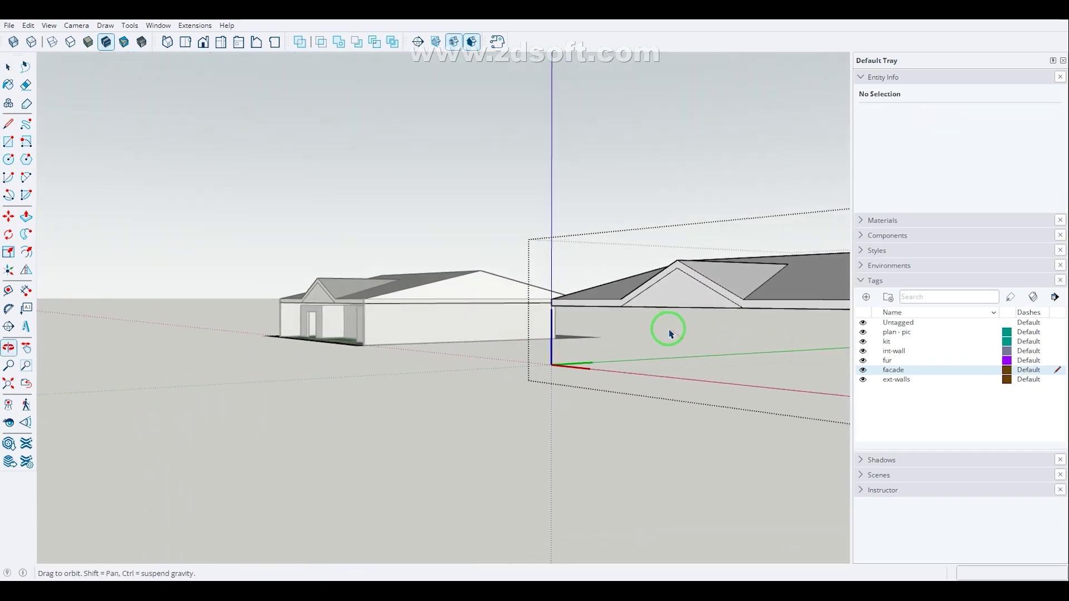
left_click(678, 281)
middle_click_drag(678, 281, 470, 336)
key("p")
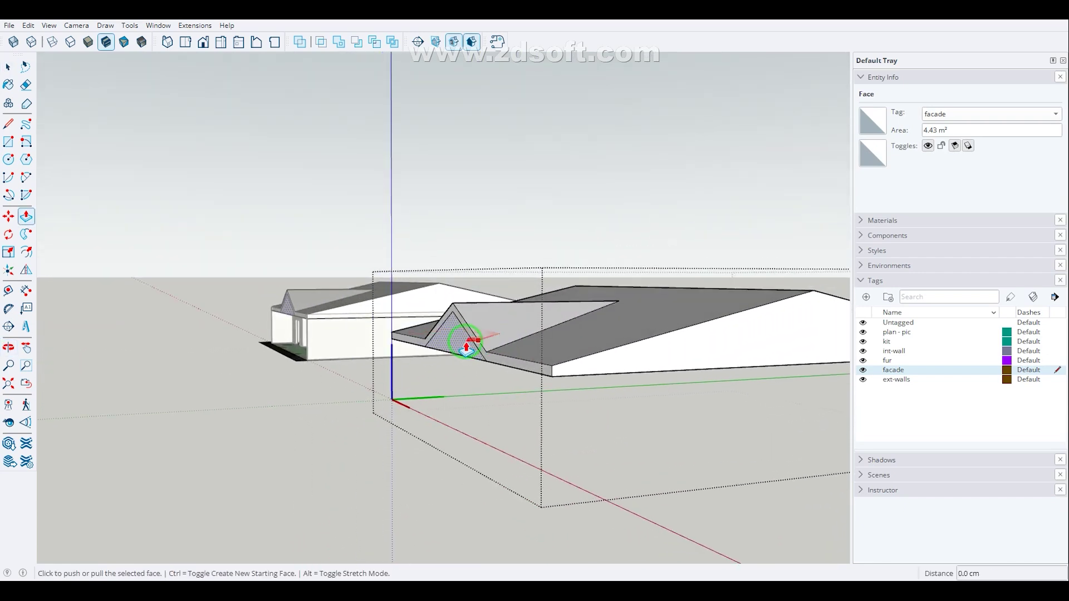
left_click(462, 339)
middle_click_drag(618, 306, 529, 436)
middle_click_drag(289, 241, 580, 246)
key("space")
- Offset the outline of the large gable-end face inward by 30 cm, and select the inner face
left_click(658, 249)
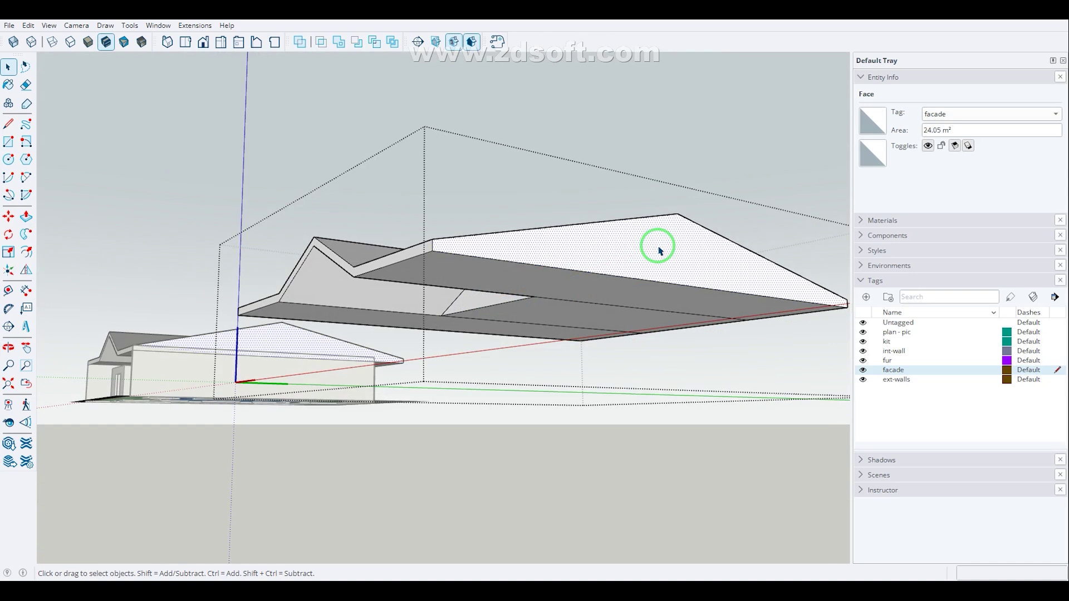
key("f")
left_click(659, 251)
key("Return")
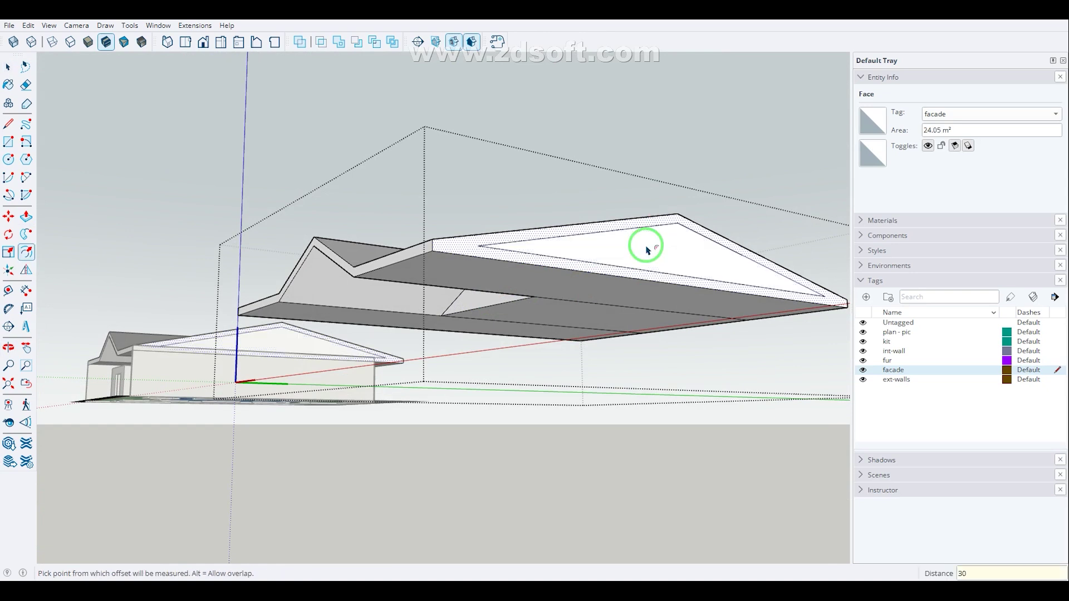
key("space")
left_click(655, 259)
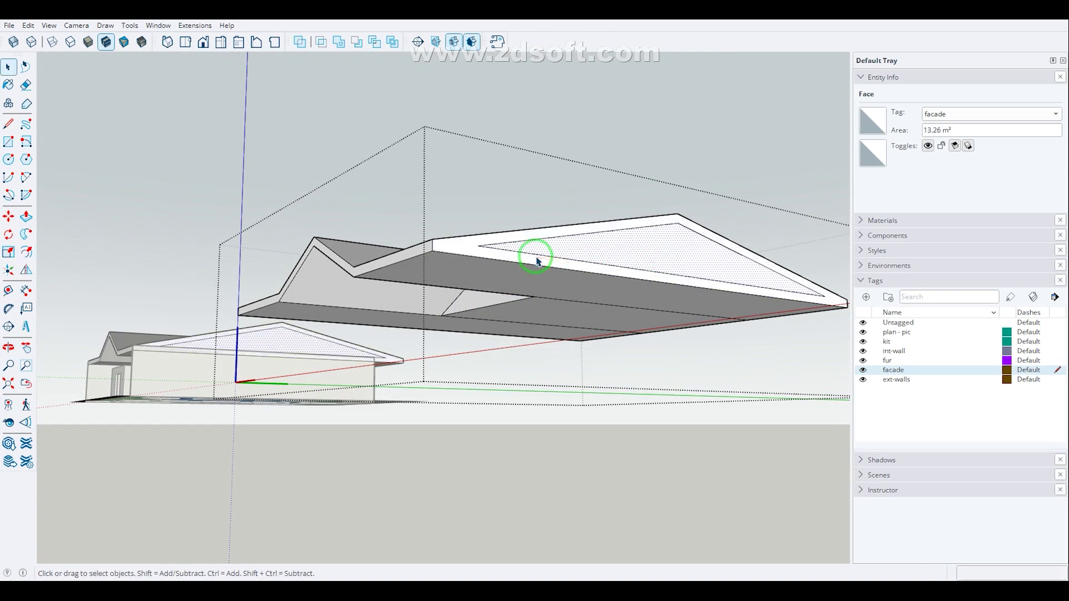
- Extend both offset slope lines from their lower ends past the corners of the large gable-end face
left_click(485, 244)
middle_click_drag(334, 275, 199, 429)
scroll(110, 479, "up", 2)
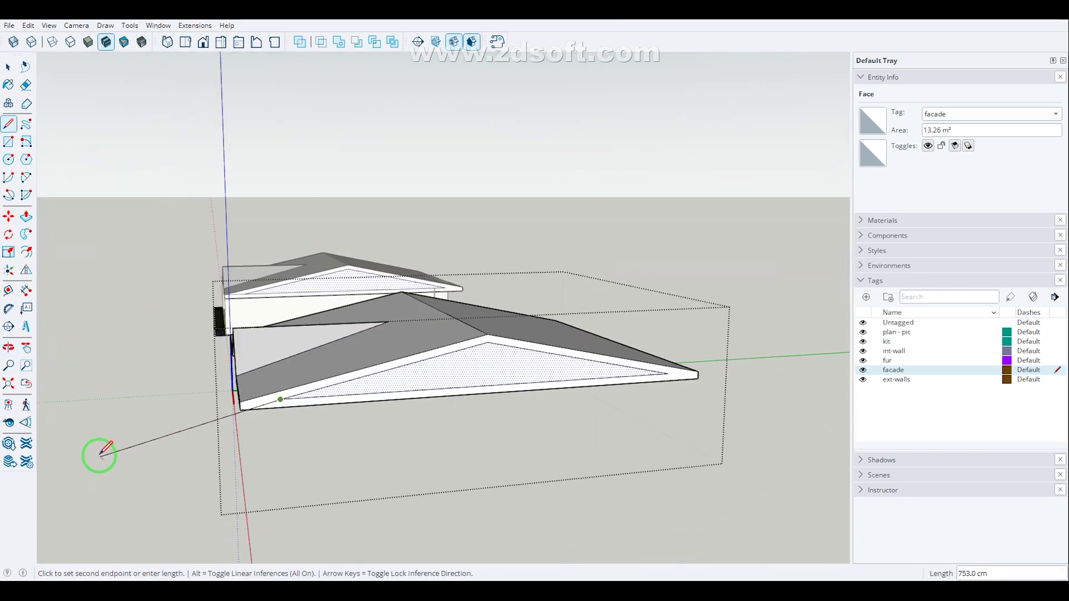
left_click(97, 449)
key("Escape")
left_click(668, 373)
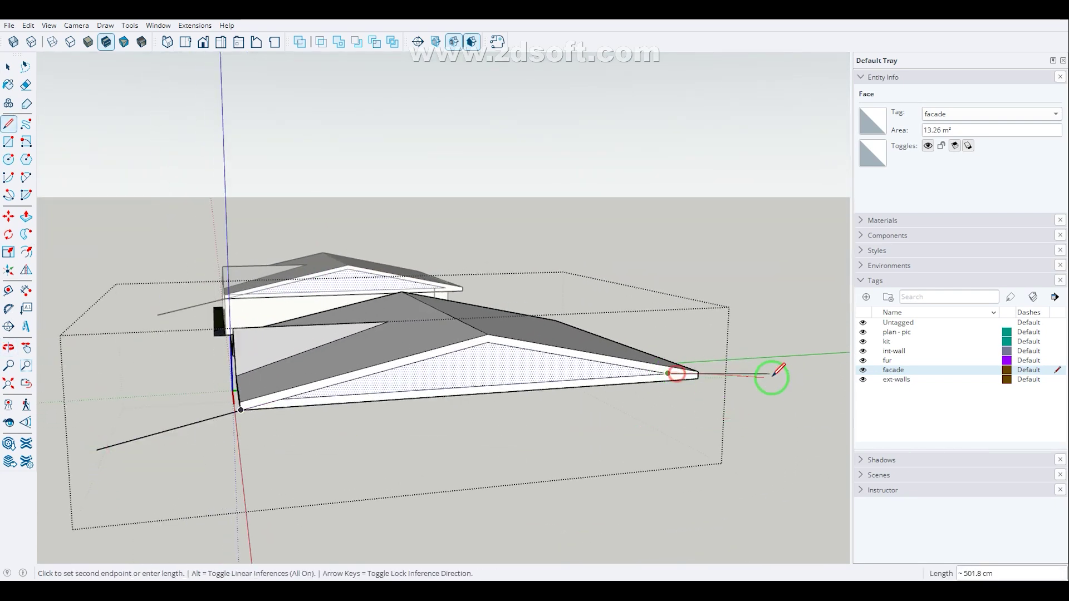
left_click(778, 392)
- Delete the excess line segments that overhang beyond the two roof corners
key("space")
left_click_drag(759, 382, 730, 442)
key("Delete")
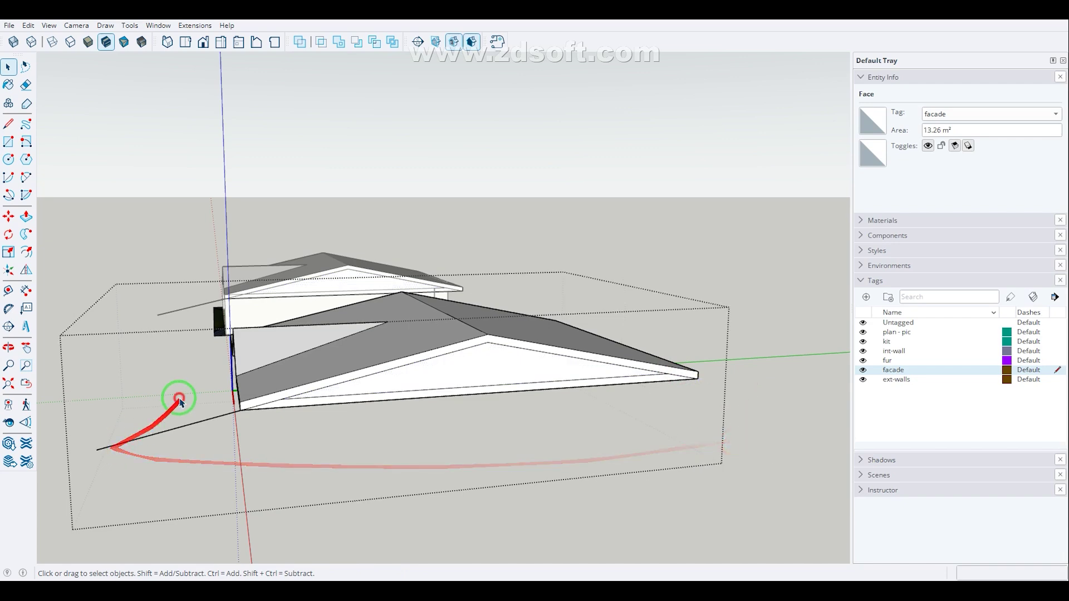
left_click_drag(179, 402, 121, 505)
key("Delete")
- Push the gable-end face below the offset slopes inward under the roof, leaving the sloped slab edge in place
scroll(295, 473, "up", 2)
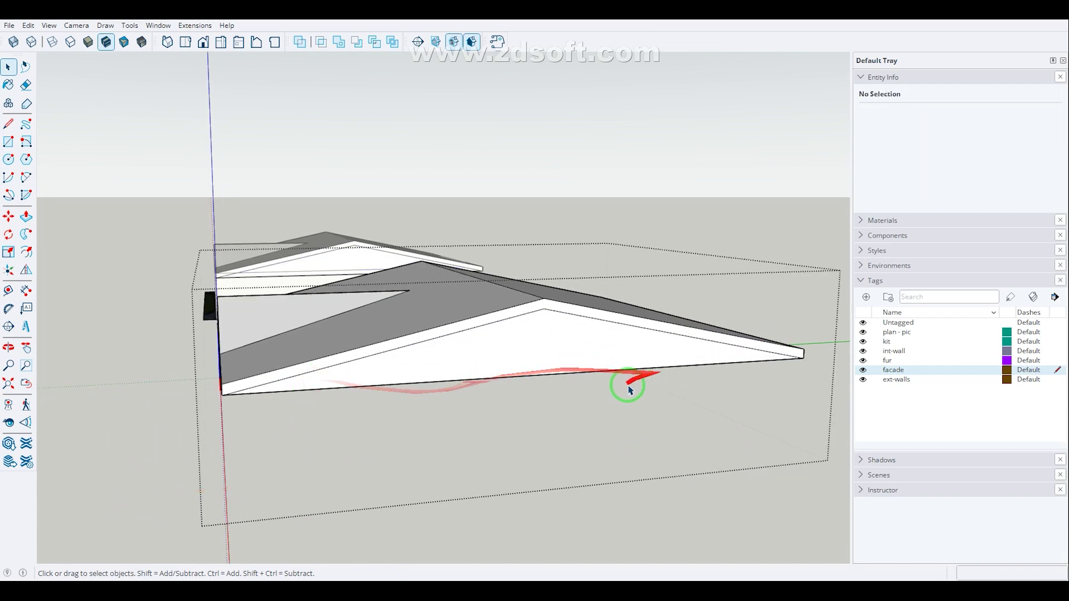
key("p")
left_click(494, 370)
middle_click_drag(360, 389, 406, 406)
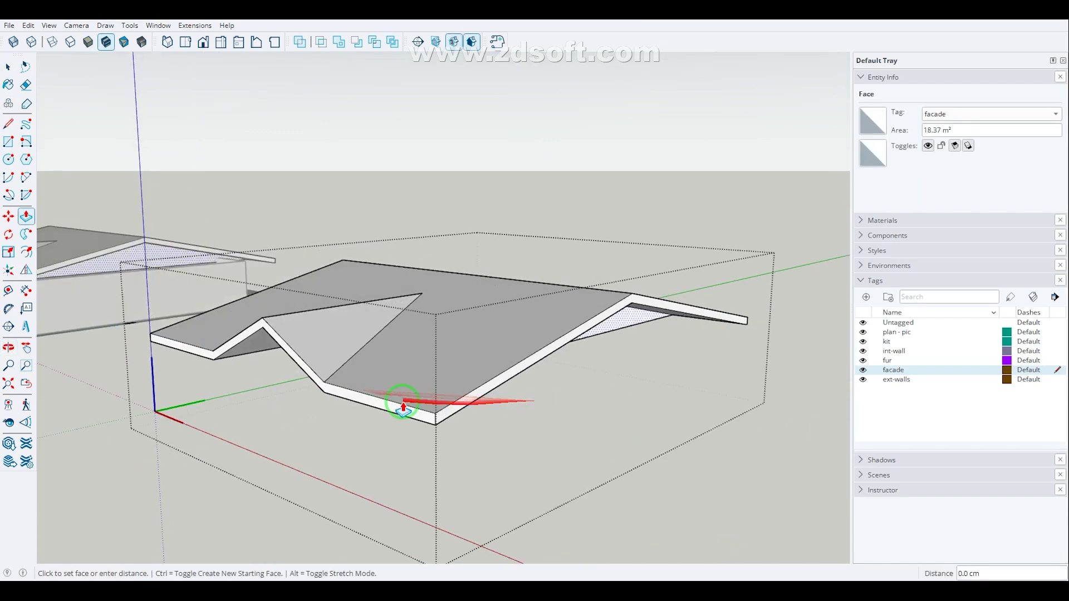
left_click(446, 437)
key("space")
middle_click_drag(446, 436, 654, 256)
left_click(649, 237)
key("m")
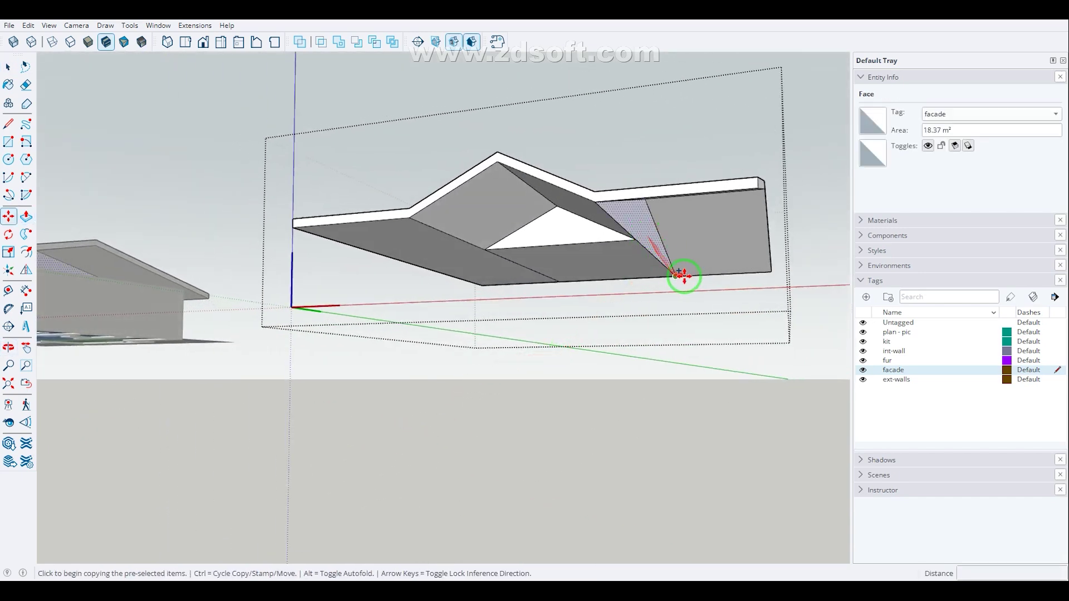
left_click(681, 275)
middle_click_drag(489, 275, 735, 353)
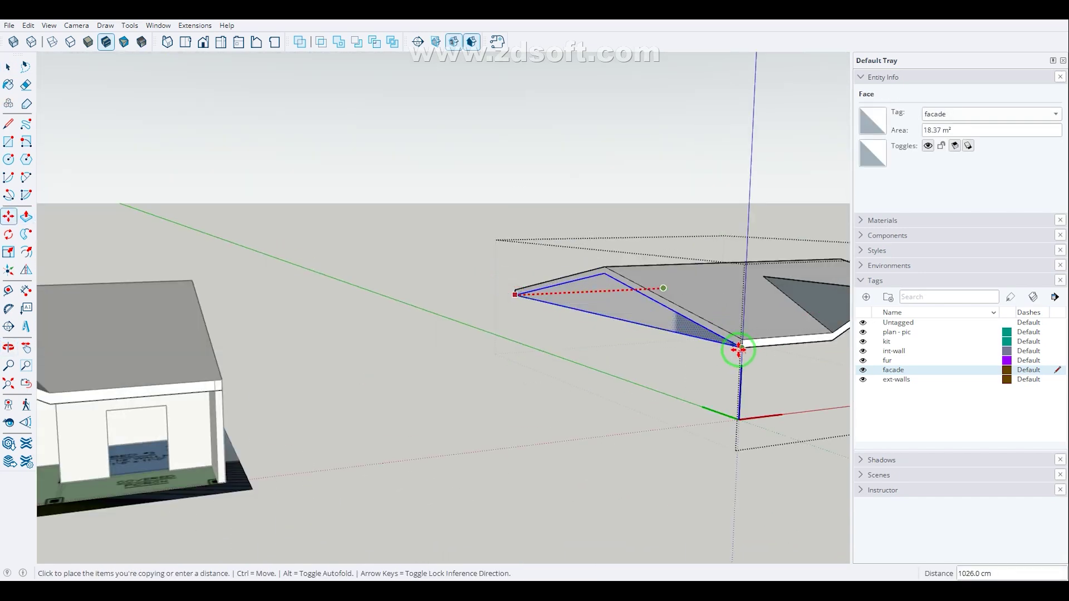
key("ctrl")
- Push the inner face at the opposite gable end inward to hollow out the roof below its slopes
key("p")
left_click(637, 311)
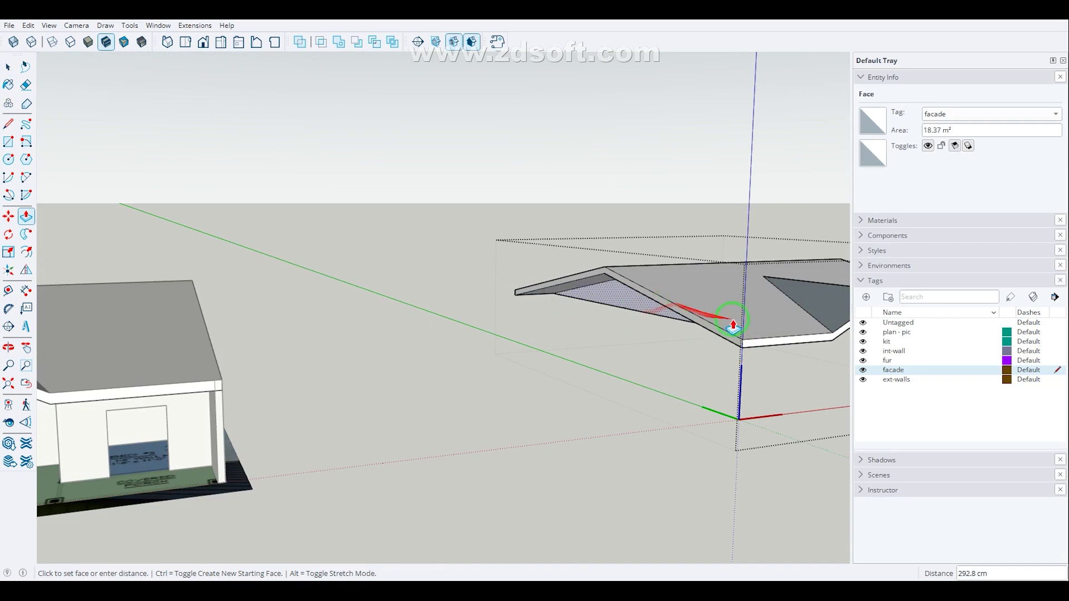
middle_click_drag(520, 327, 668, 267)
- Delete the leftover faces and edges under the roof where the front gable's recess projects into the hollow
left_click(676, 274)
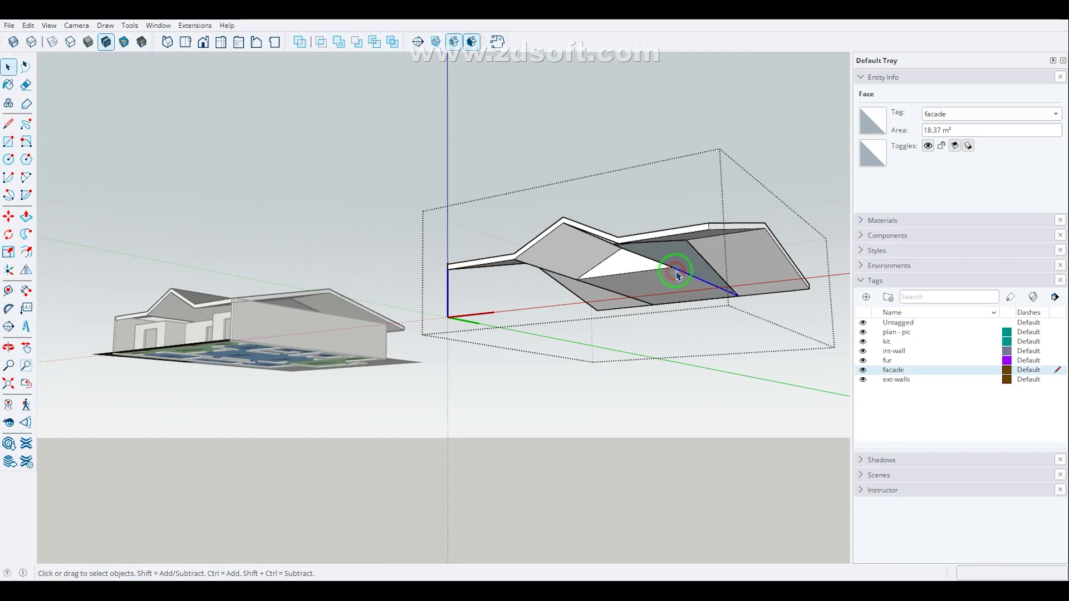
left_click(668, 269)
left_click(597, 282)
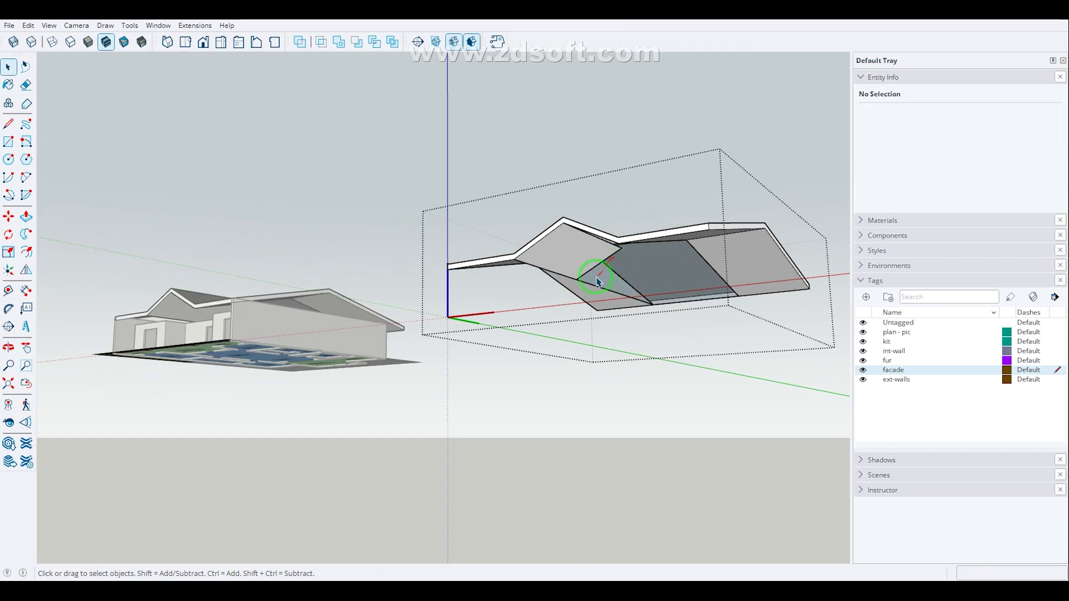
middle_click_drag(594, 287, 677, 257)
scroll(572, 215, "up", 3)
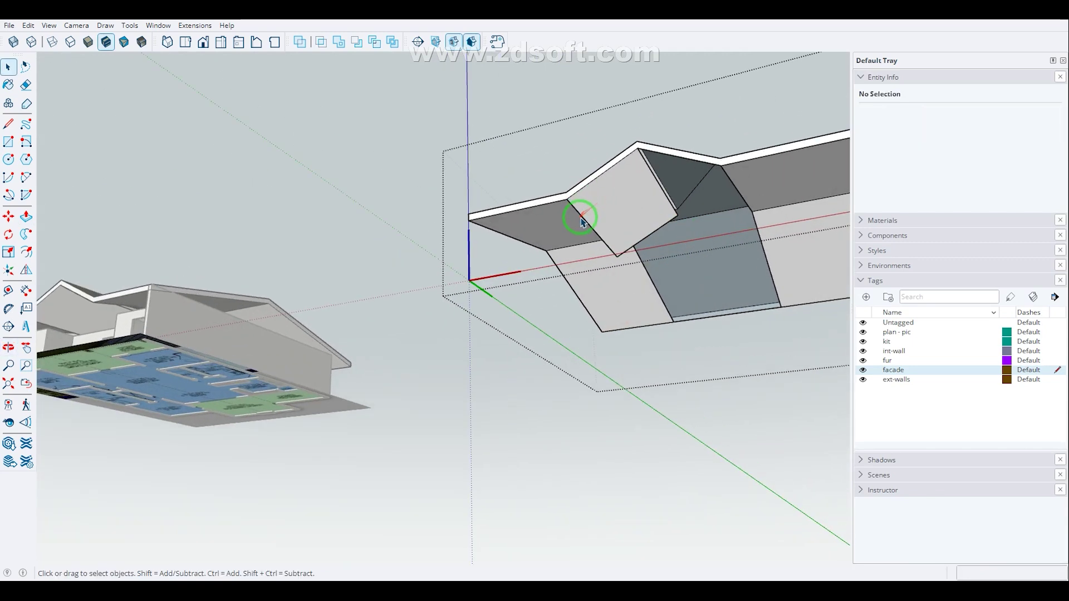
left_click(637, 251)
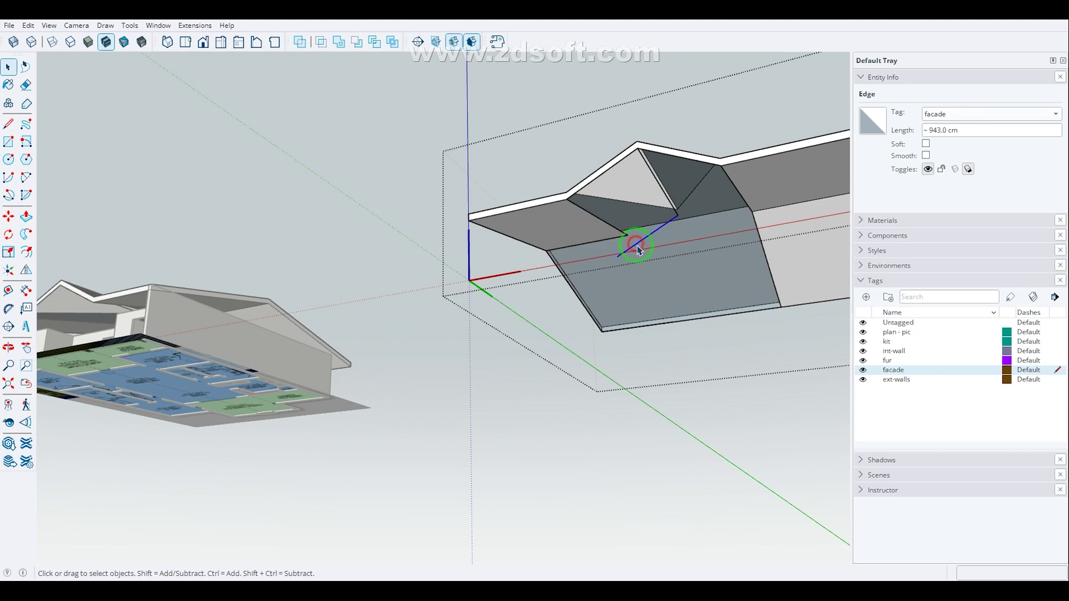
left_click(638, 249)
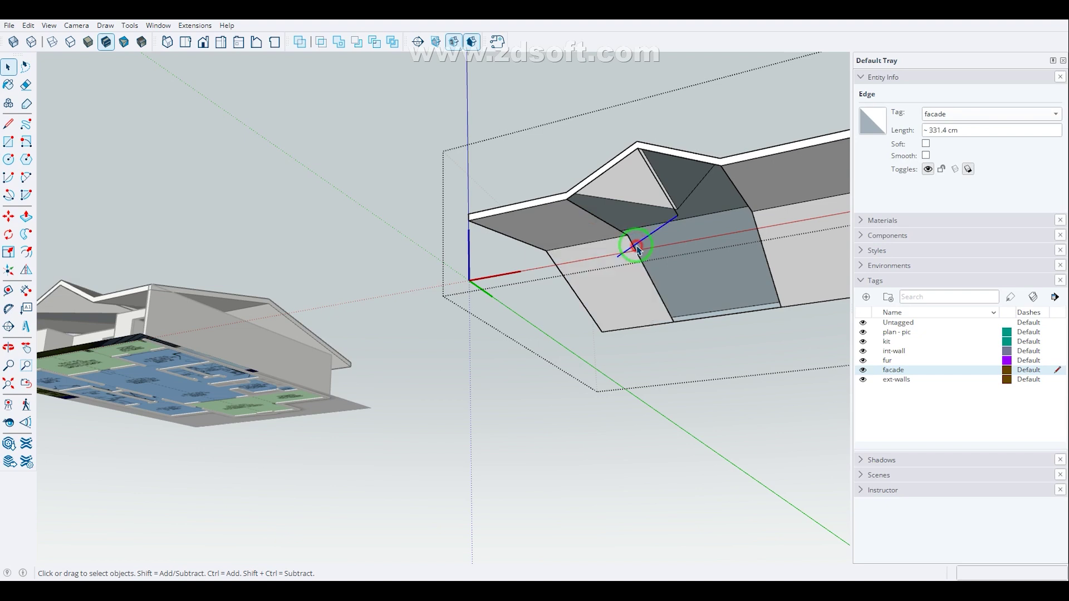
- Draw a vertical line about 1068 cm long down from the inner tip of the front gable's recess
left_click(752, 217)
left_click(752, 211)
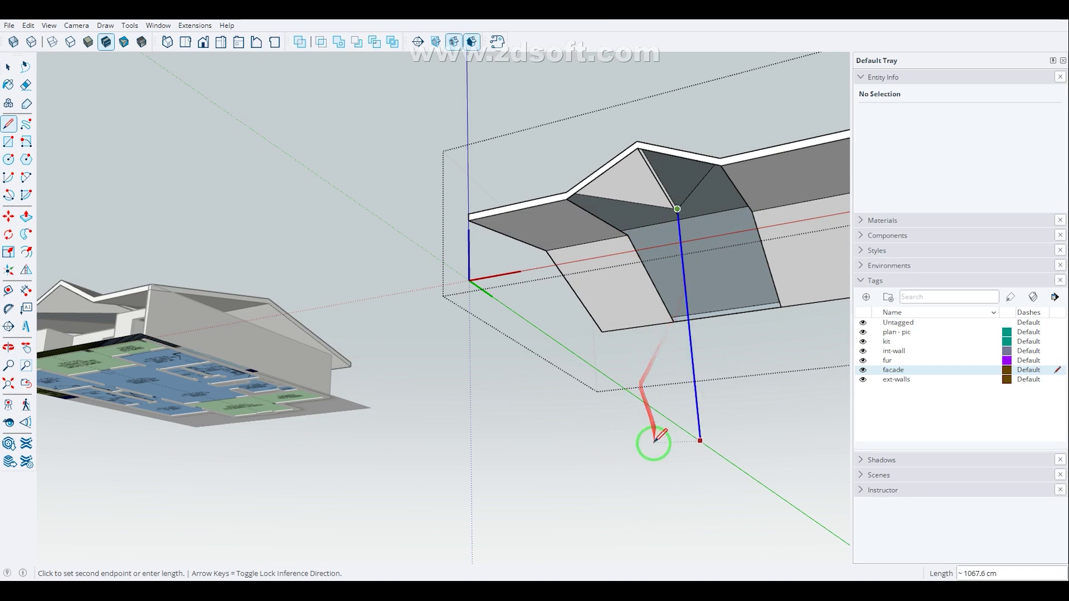
left_click(655, 440)
middle_click_drag(655, 440, 703, 228)
key("Escape")
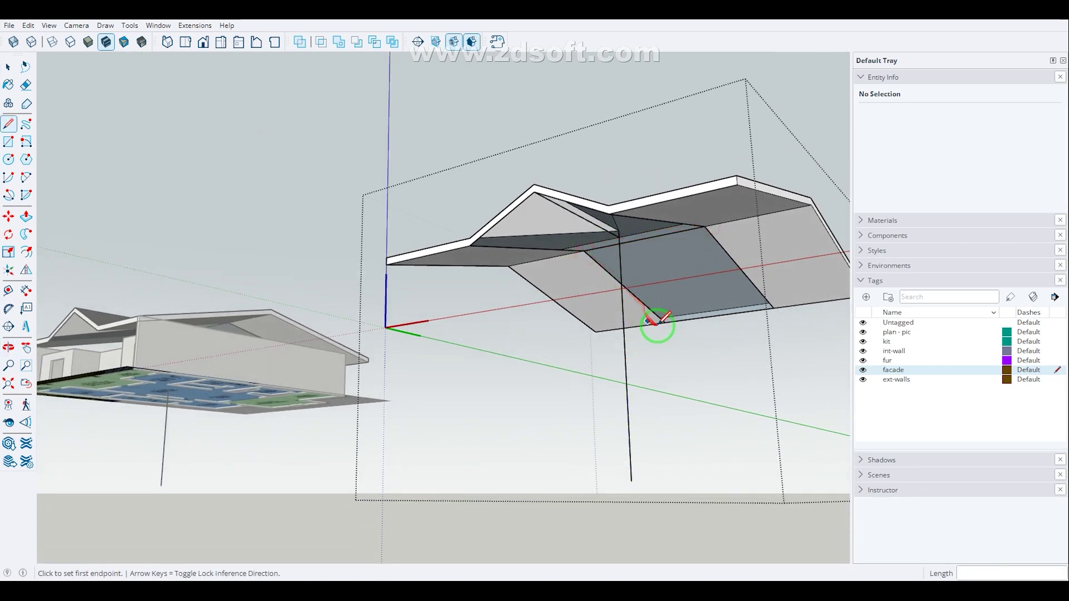
- Retrace an edge of the open underside panel to fill it, and delete the vertical line below the gable tip
left_click(773, 308)
key("space")
left_click_drag(657, 358, 602, 406)
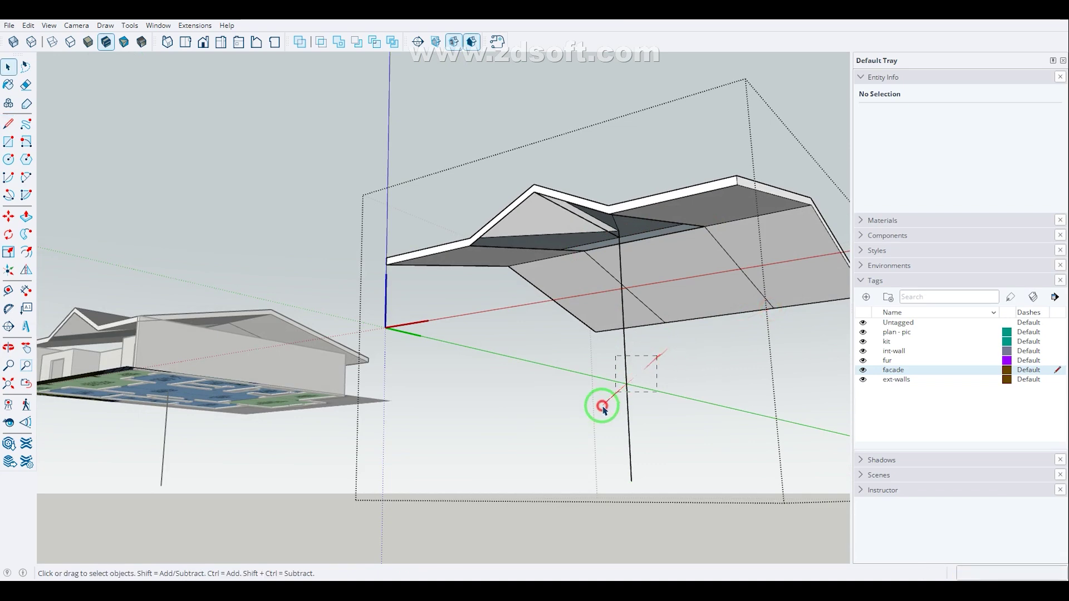
key("Delete")
- Draw a new vertical line from the inner tip of the front gable's recess down below the roof
middle_click_drag(604, 246, 684, 194)
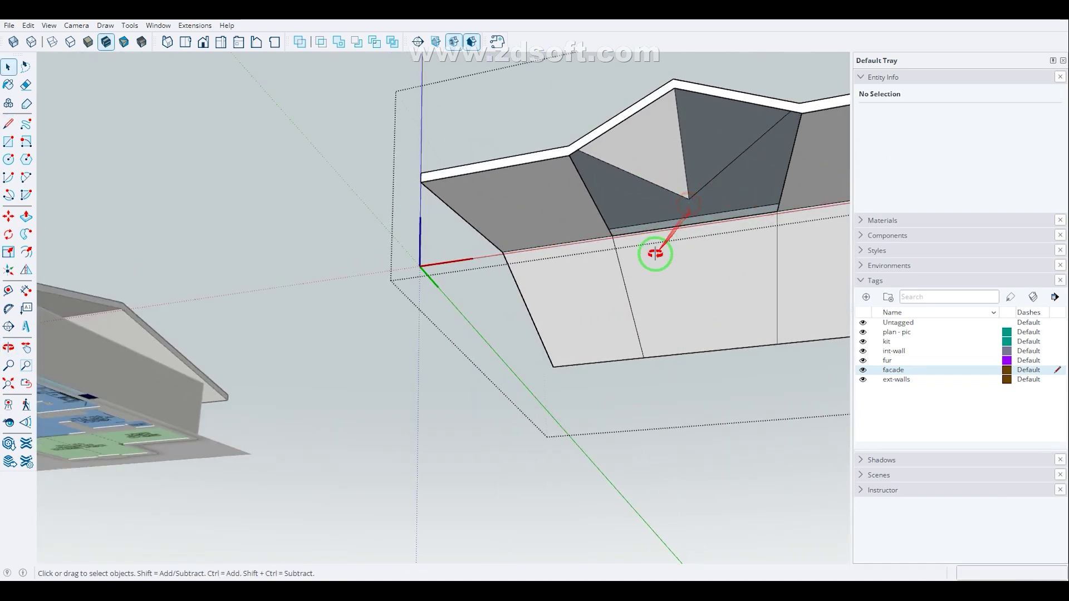
middle_click_drag(656, 254, 490, 308)
scroll(612, 311, "down", 10)
scroll(668, 278, "up", 6)
middle_click_drag(562, 254, 564, 259)
scroll(584, 278, "up", 3)
left_click(572, 239)
left_click(583, 517)
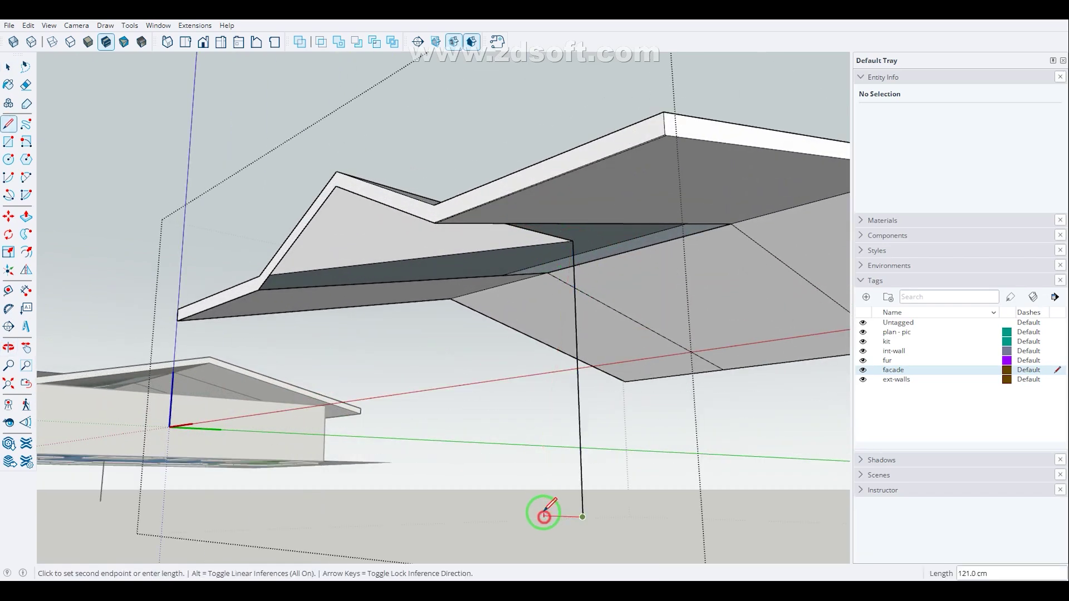
key("Escape")
- Draw a line through the recess tip to both underside edges with vertical lines down, closing the underside behind it
middle_click_drag(434, 223, 494, 192)
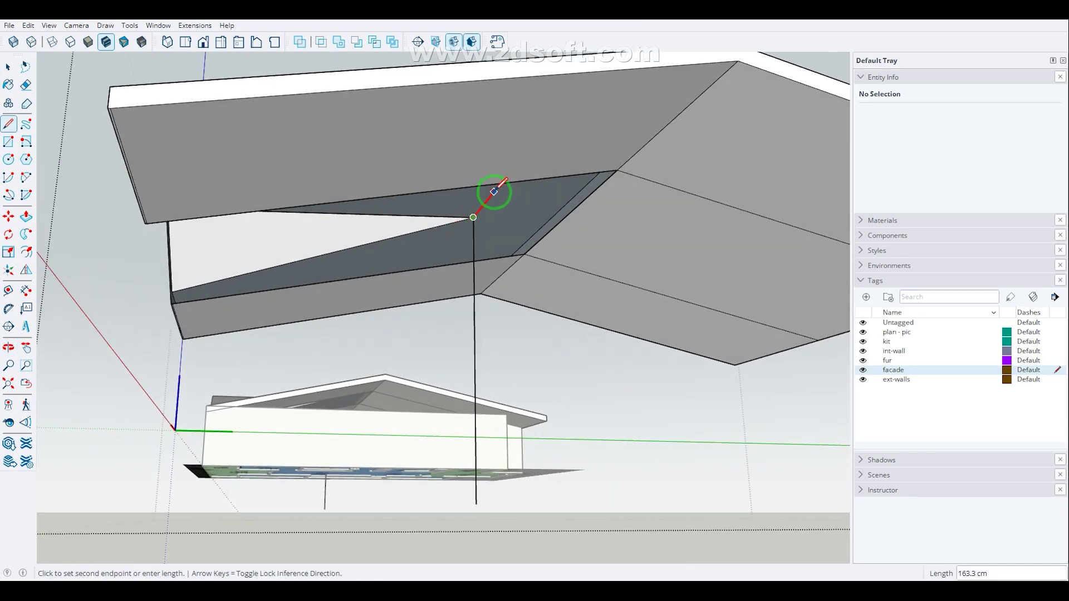
left_click(549, 498)
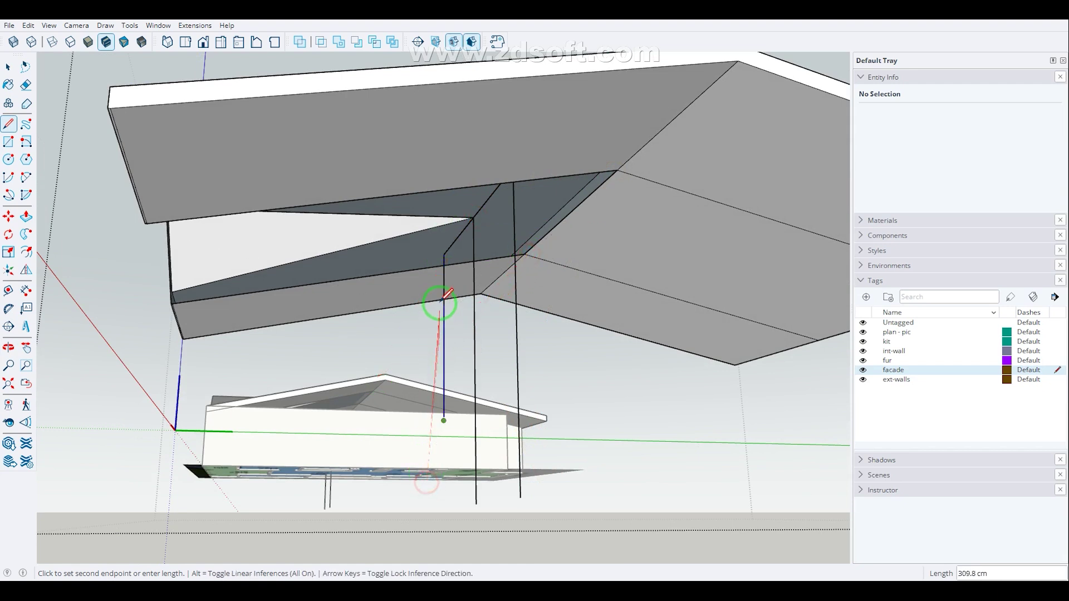
left_click(513, 181)
key("space")
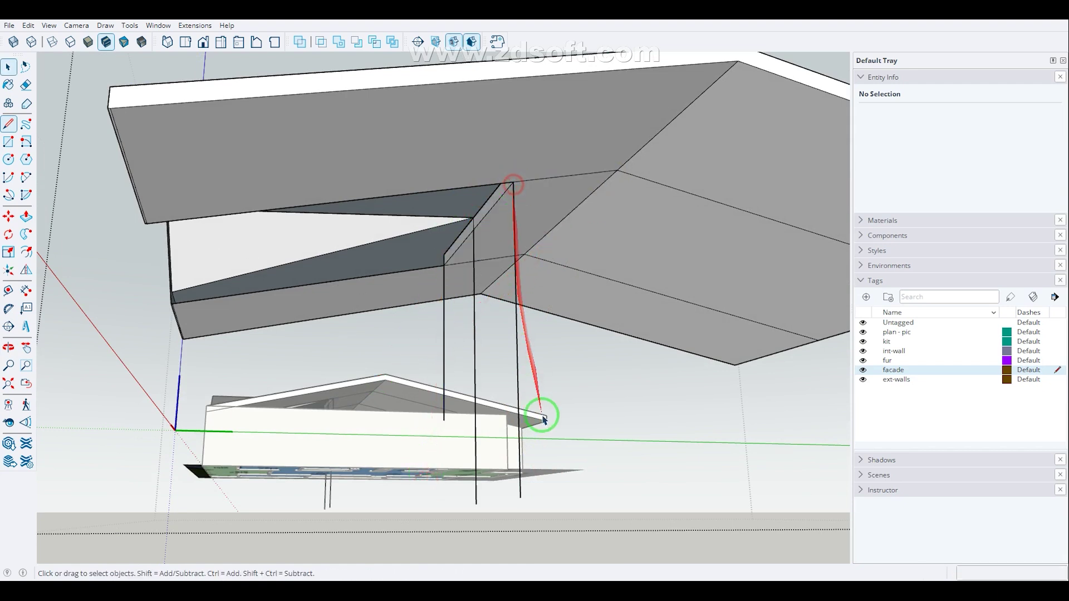
- Delete the remaining vertical construction lines below the front gable's recess
left_click(475, 422)
key("Delete")
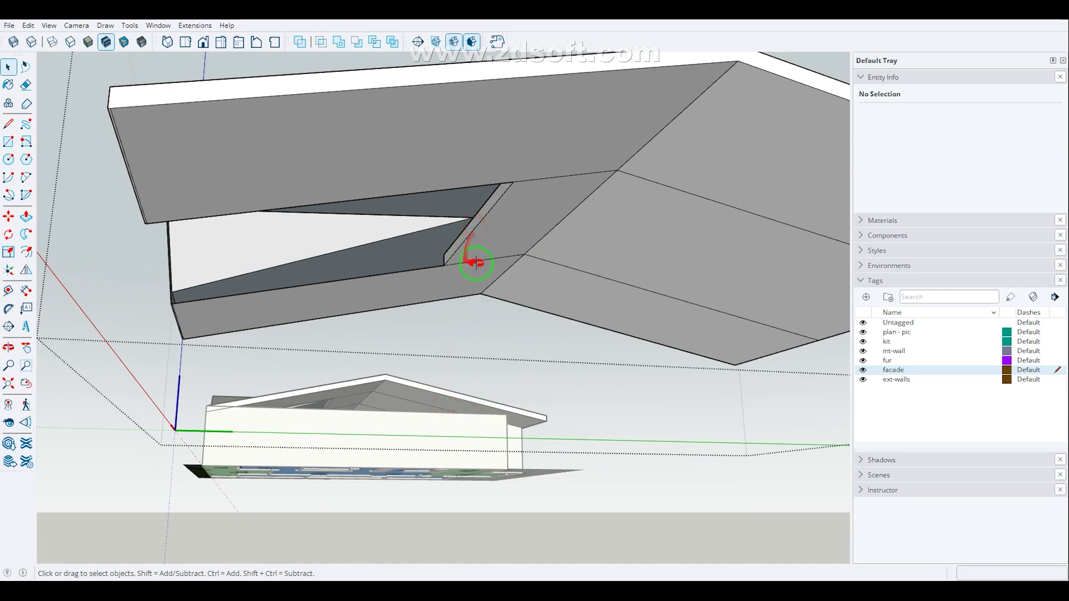
middle_click_drag(475, 262, 667, 271)
middle_click_drag(722, 250, 416, 365)
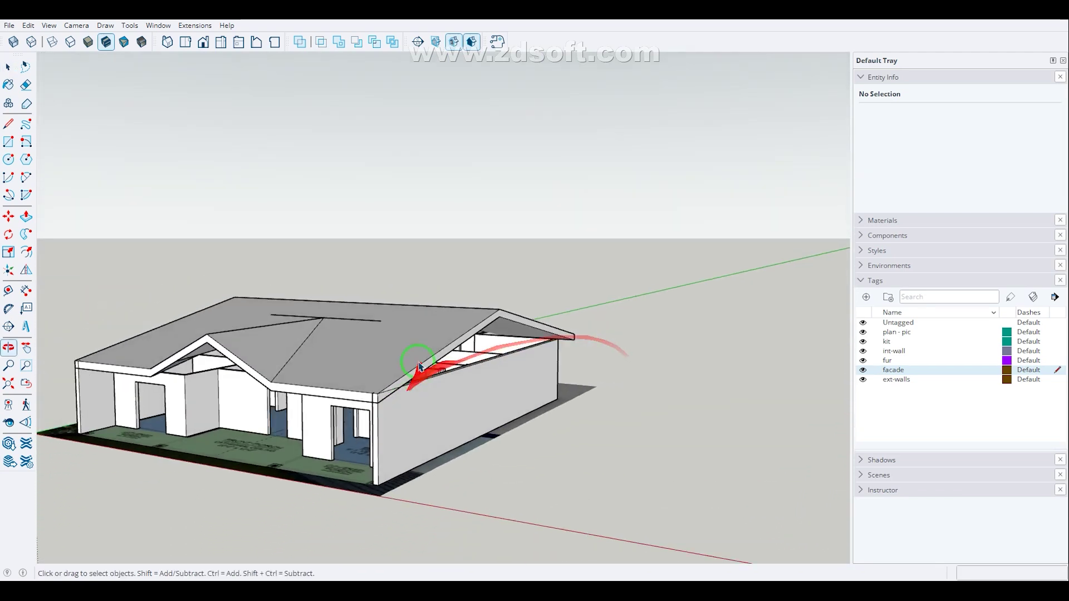
- Open the separate roof slab for editing and delete the short leftover vertical edges at the back of the gable recess
scroll(418, 356, "down", 6)
scroll(639, 341, "up", 8)
double_click(568, 327)
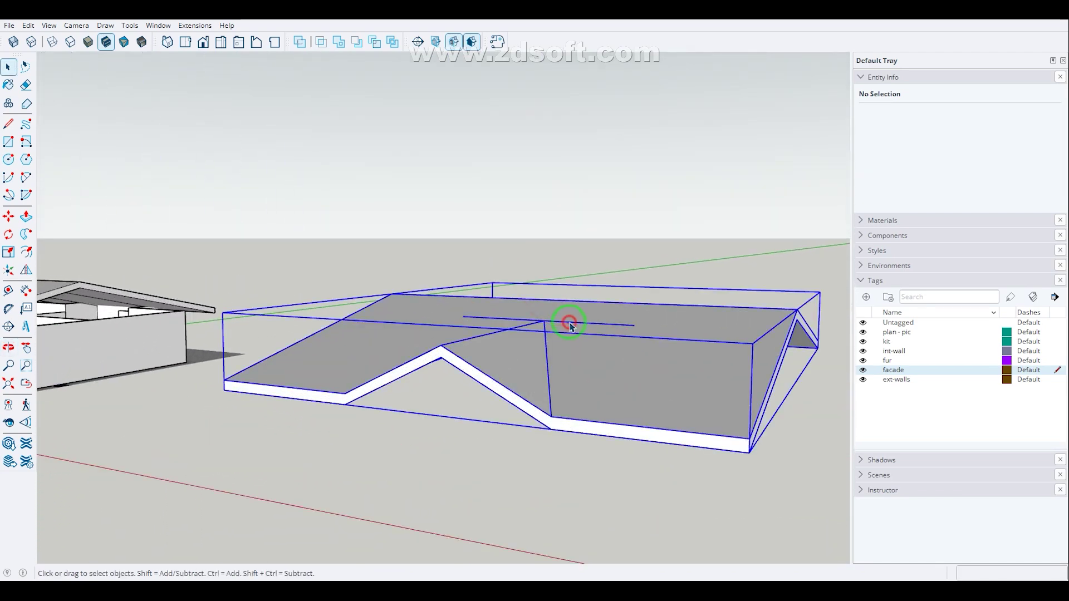
middle_click_drag(509, 322, 549, 177)
left_click(560, 210)
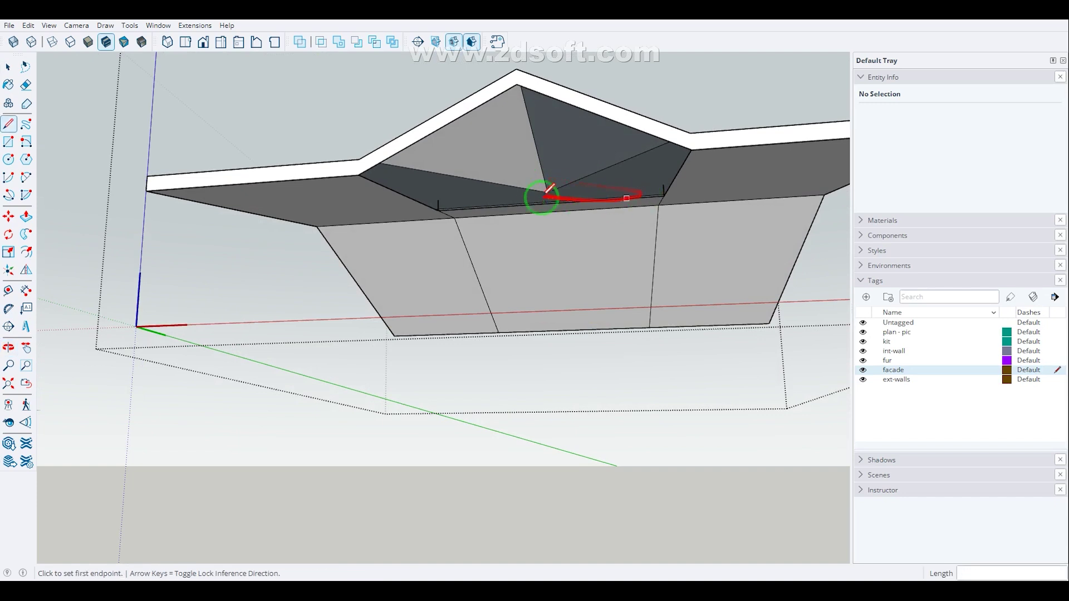
middle_click_drag(469, 211, 456, 224)
key("space")
middle_click_drag(673, 324, 659, 199)
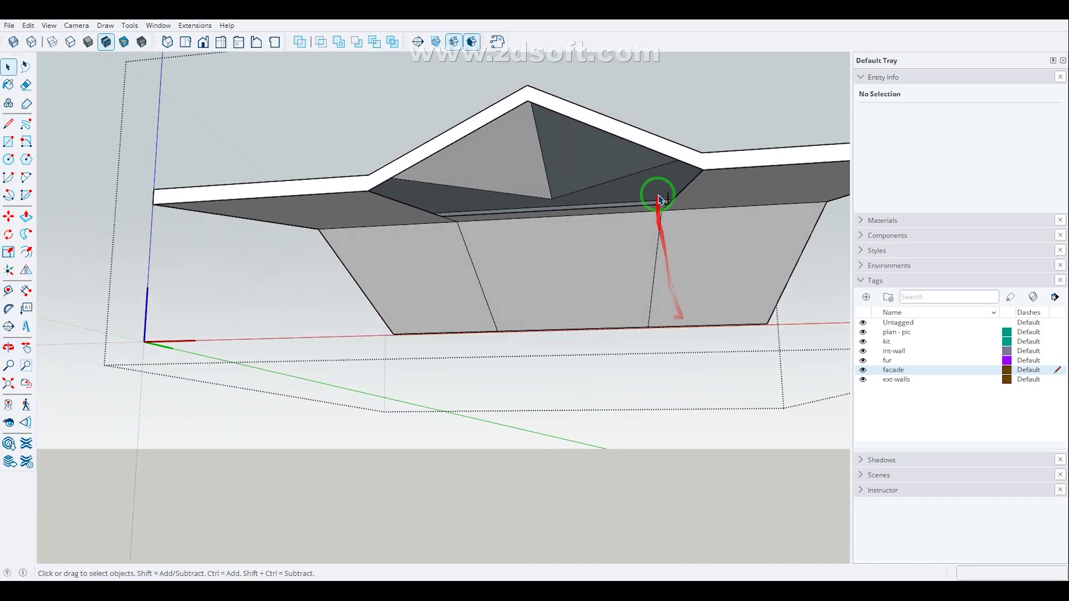
left_click(668, 200)
left_click(663, 199)
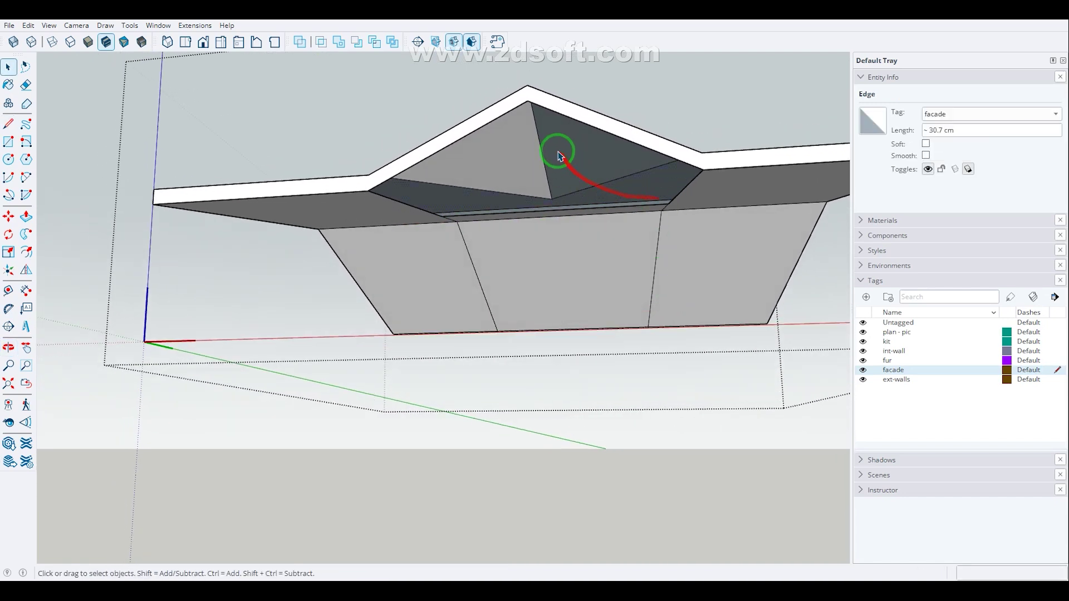
- Copy the two inner gable faces 30 cm down, from the gable's outer peak to its lower peak
key("m")
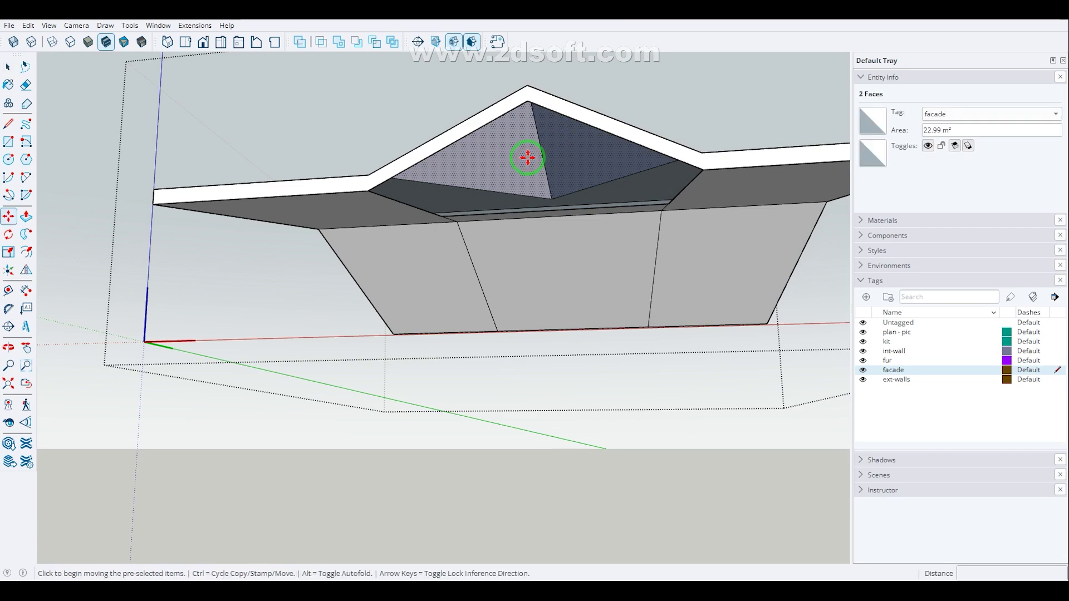
left_click(526, 84)
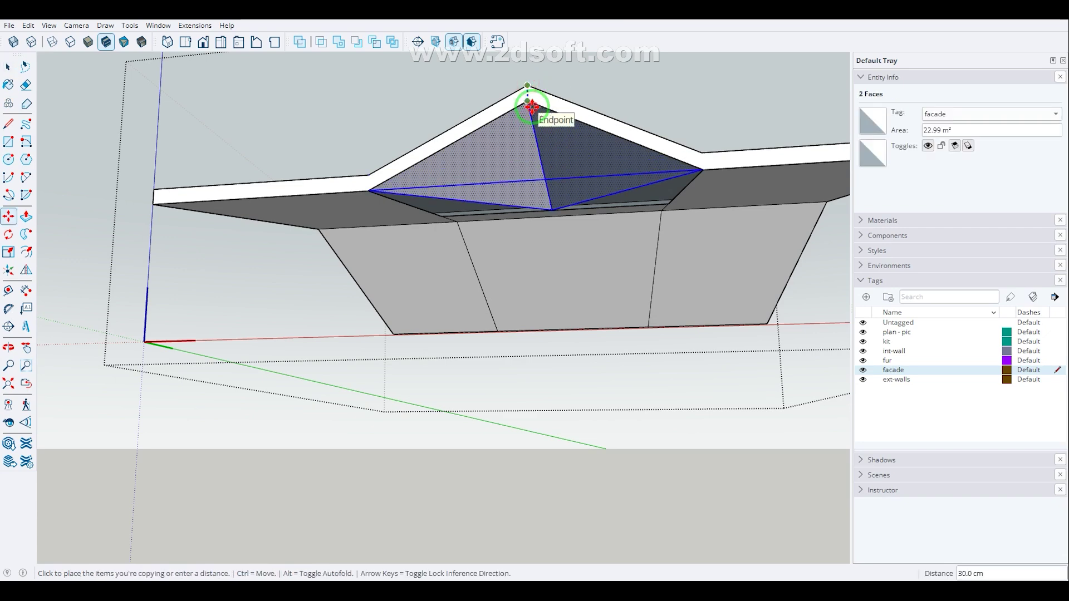
mouse_move(532, 106)
middle_mouse_down()
mouse_move(540, 196)
mouse_move(509, 220)
mouse_move(556, 172)
mouse_move(618, 155)
mouse_move(565, 187)
middle_mouse_up()
key("space")
- Draw a line along the copied gable face's lower edge, from the recess's left front corner to the inner tip
key("l")
left_click(474, 147)
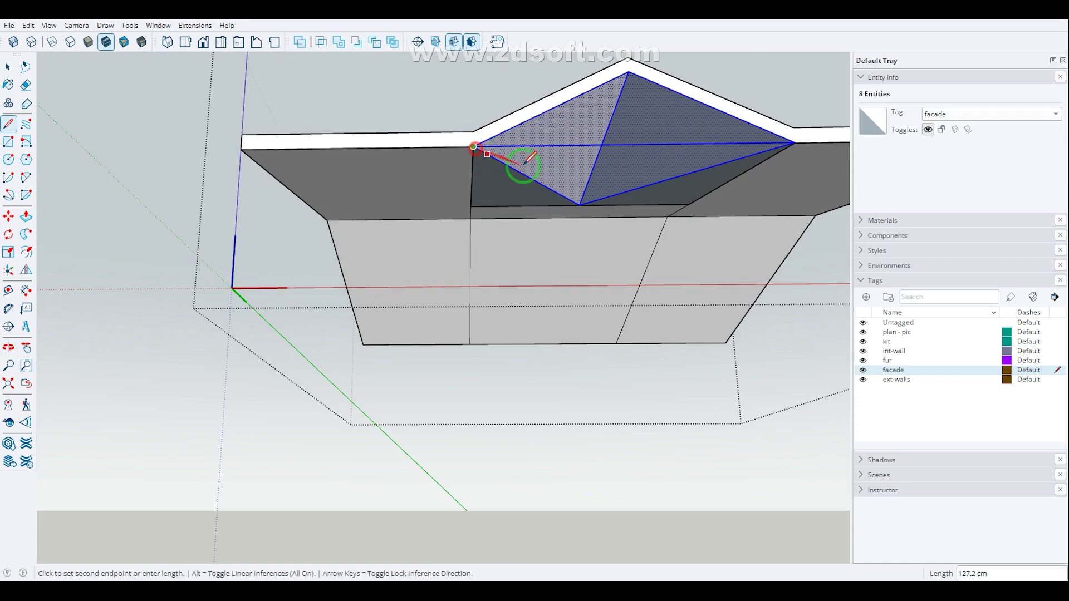
left_click(580, 204)
middle_click_drag(579, 204, 505, 175)
key("space")
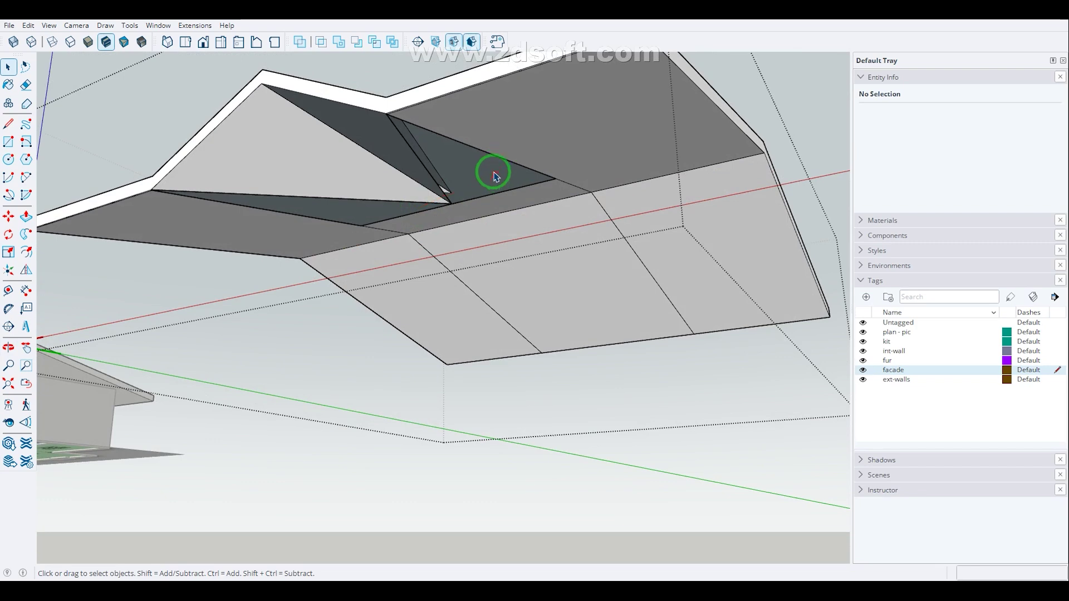
- Rebuild the underside panel to the right of the gable recess as a rotated rectangle about 439 by 946 cm
scroll(495, 175, "up", 2)
middle_click_drag(458, 142, 346, 93)
scroll(409, 86, "down", 2)
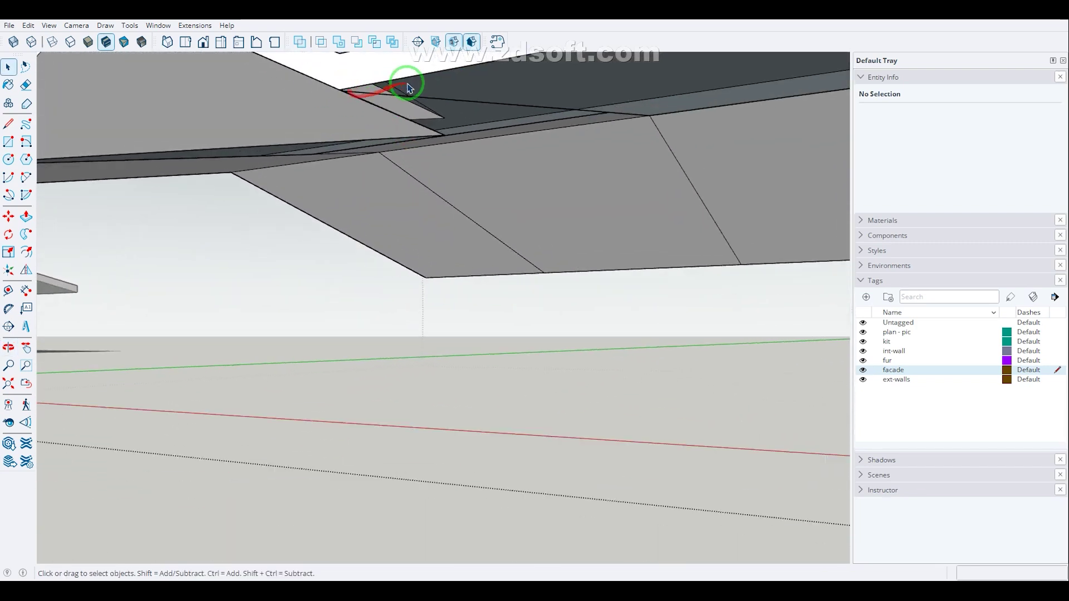
middle_click_drag(452, 192, 484, 153)
scroll(492, 217, "down", 6)
middle_click_drag(492, 226, 601, 136)
scroll(588, 127, "up", 2)
scroll(588, 127, "up", 3)
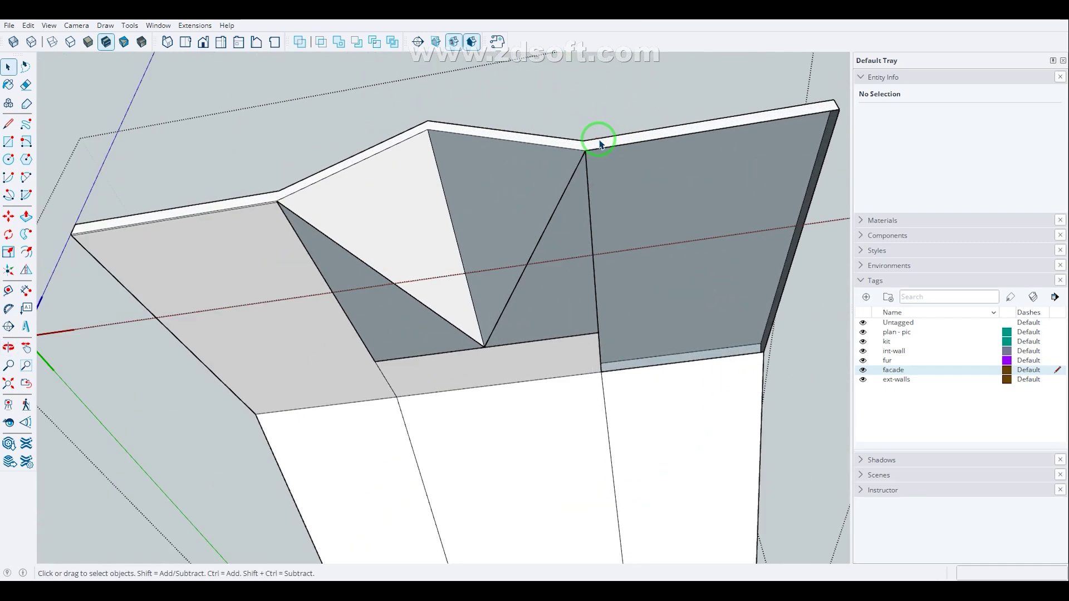
left_click(27, 143)
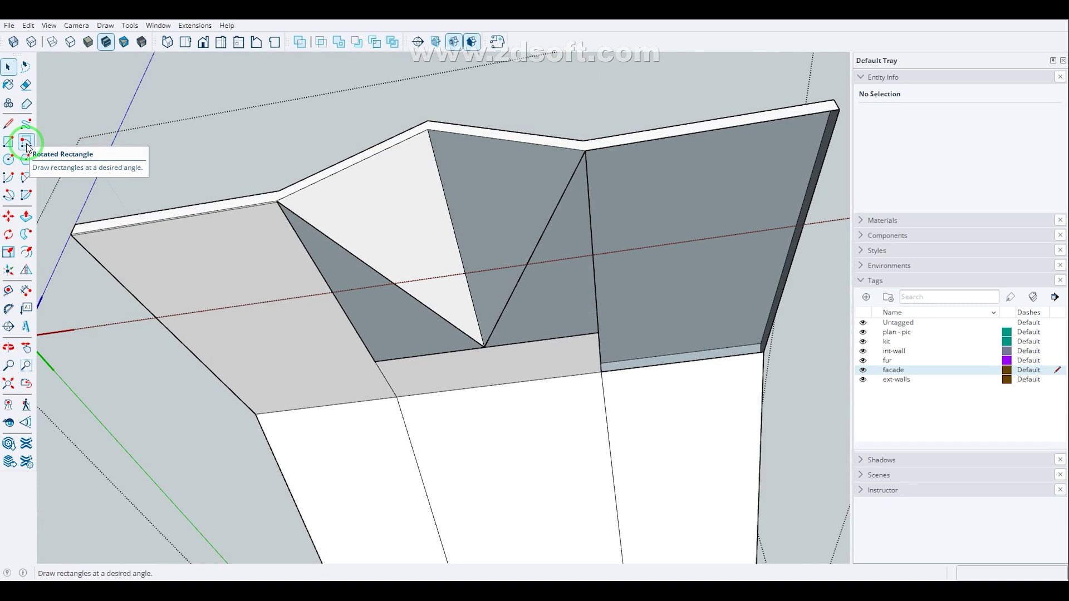
left_click(27, 144)
left_click(585, 149)
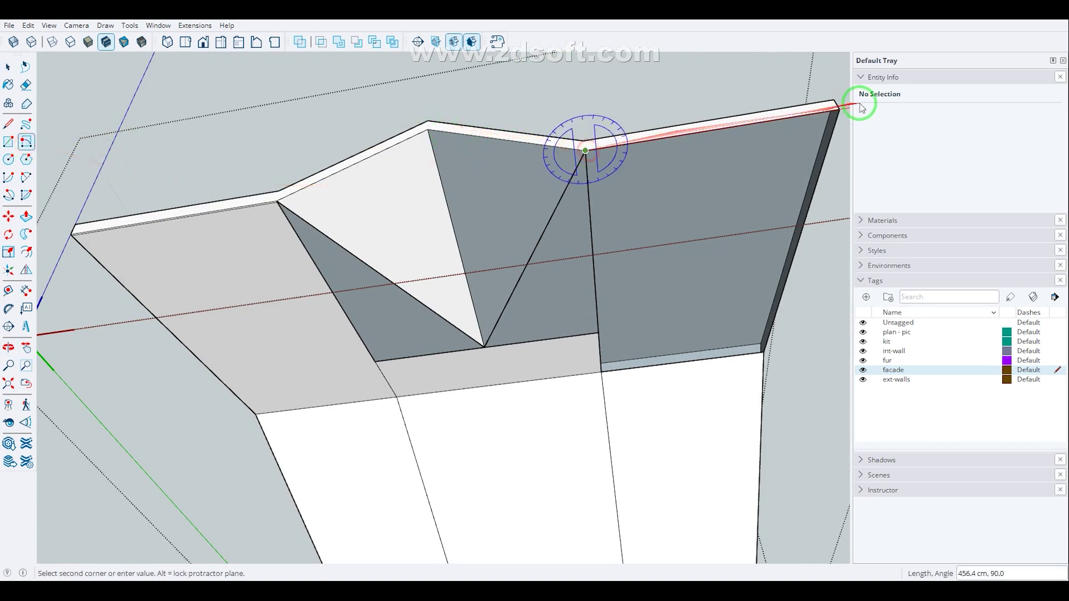
left_click(766, 345)
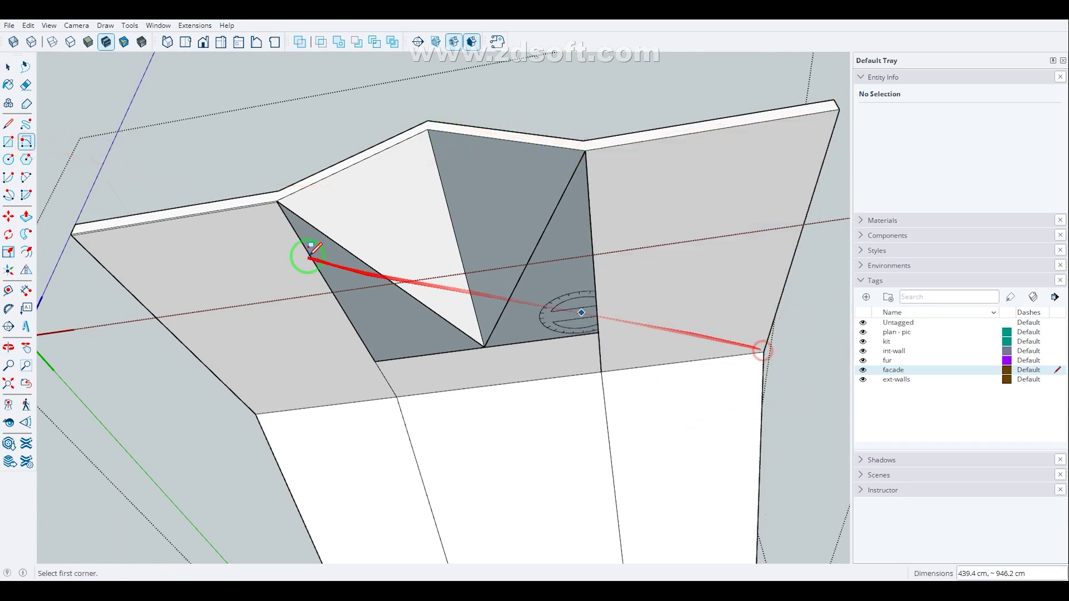
- Delete the underside panel left of the gable recess and redraw it as a rotated rectangle about 435 by 946 cm
scroll(274, 210, "up", 2)
key("space")
left_click(270, 206)
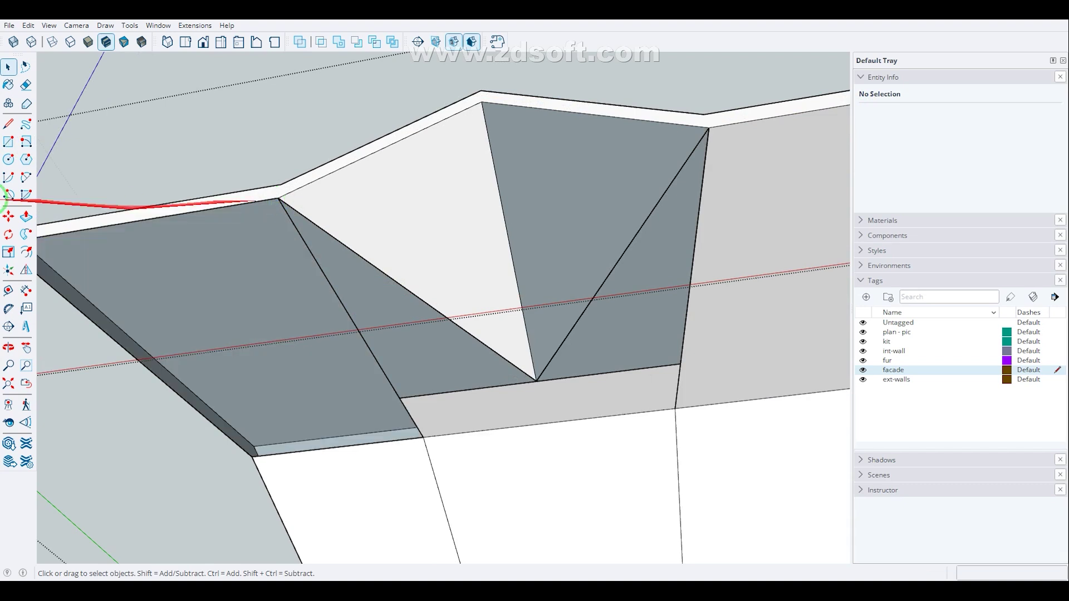
left_click(25, 142)
scroll(381, 174, "down", 2)
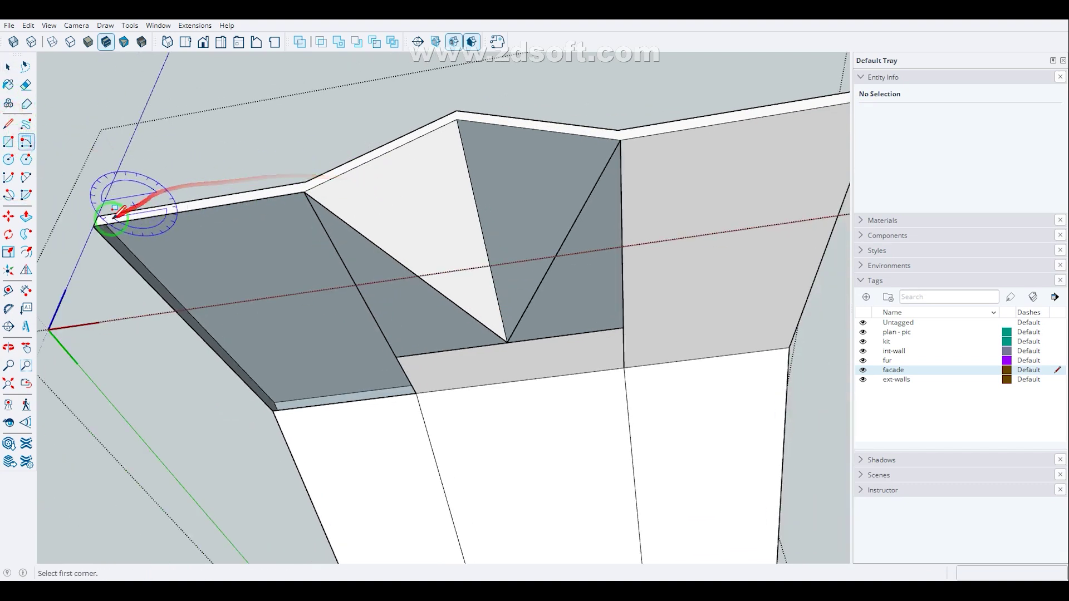
left_click(93, 228)
left_click(305, 191)
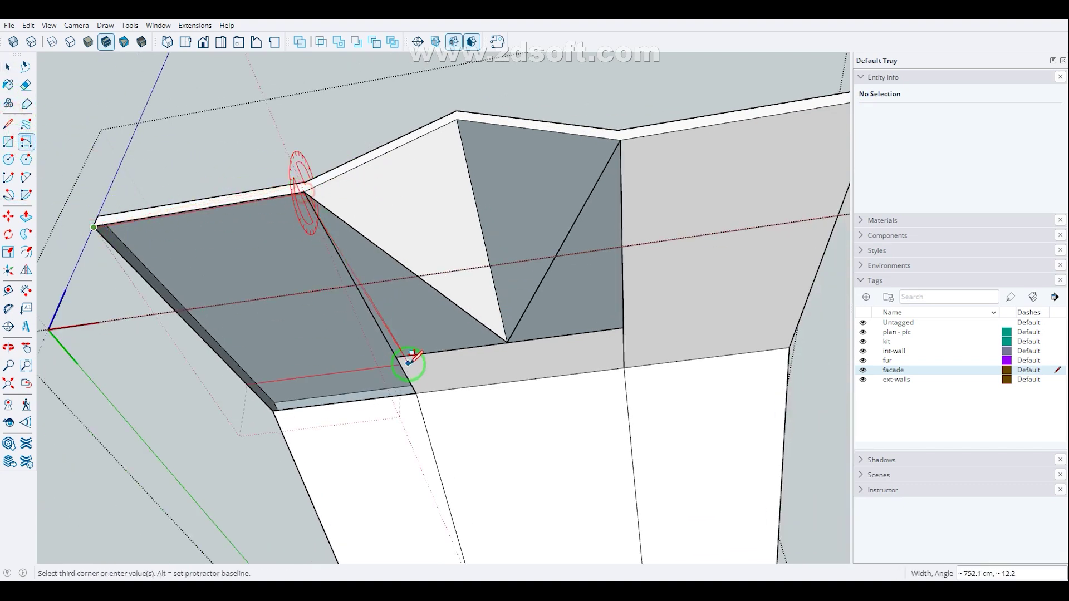
left_click(415, 383)
left_click(416, 393)
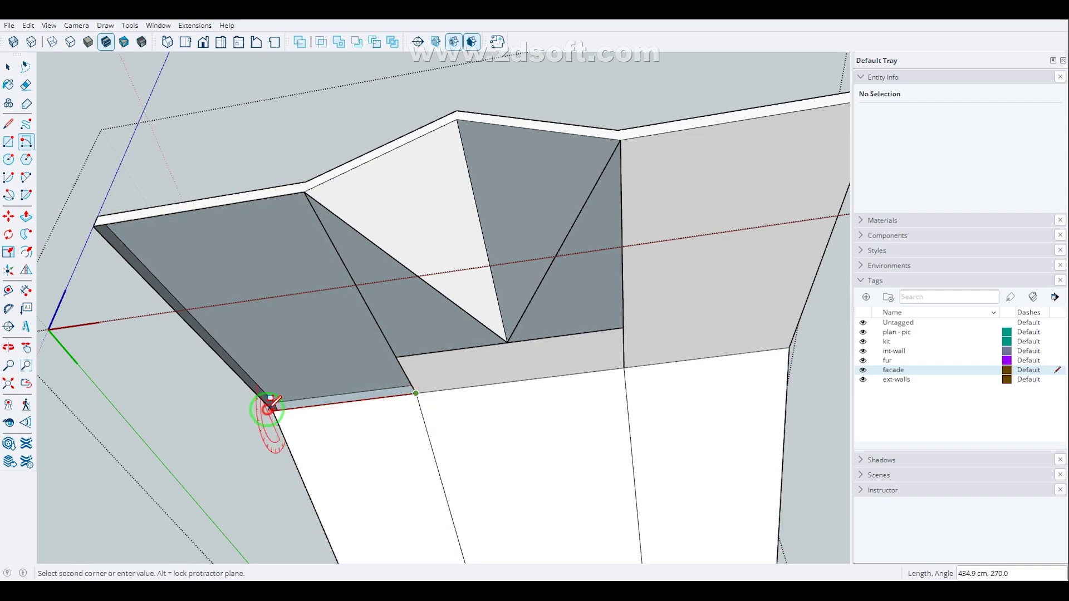
left_click(270, 408)
left_click(94, 225)
- Trace lines along the back edge of the recess, between its two rear corners and from the inner tip to the left corner
scroll(253, 206, "down", 3)
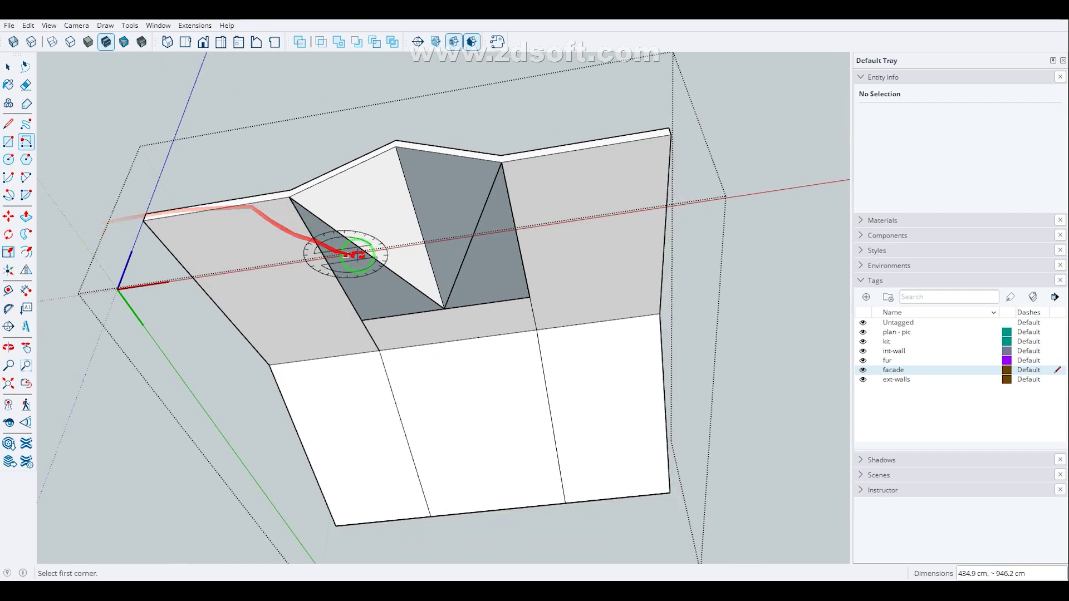
middle_click_drag(360, 254, 497, 346)
scroll(498, 341, "up", 5)
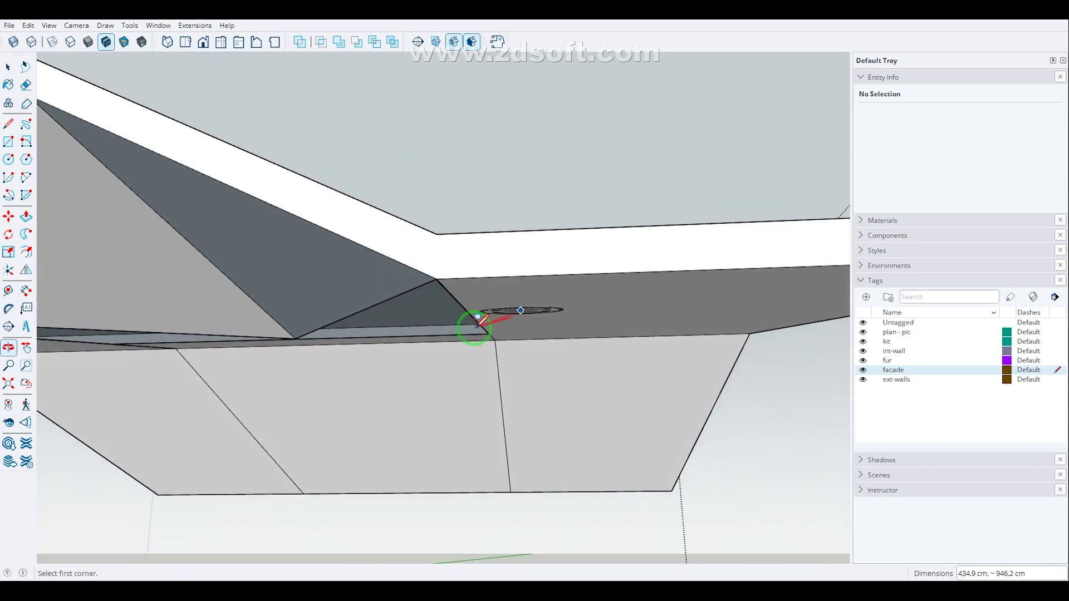
key("l")
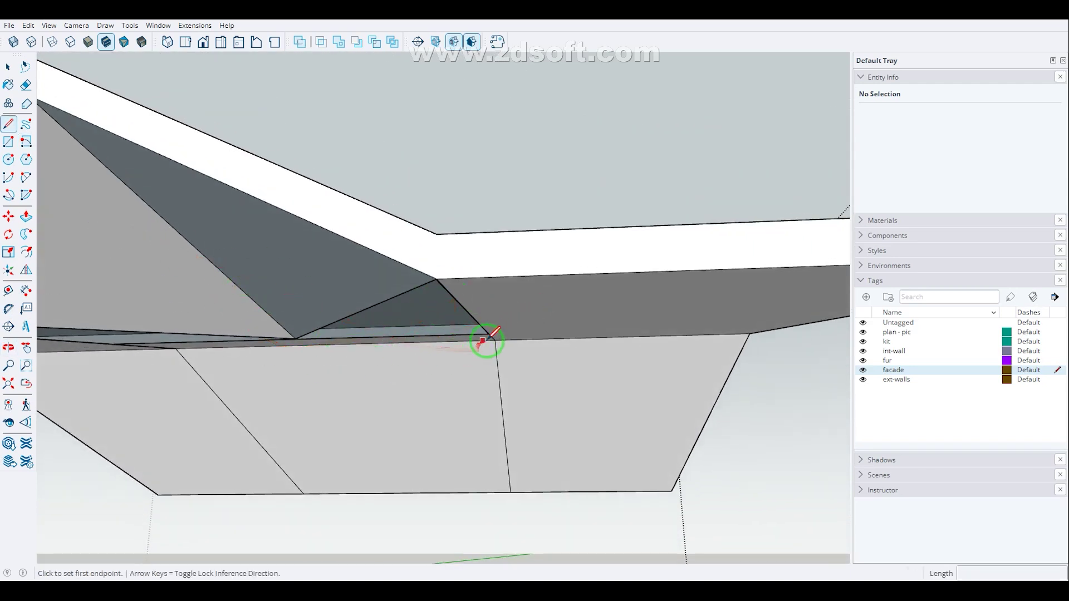
left_click(483, 327)
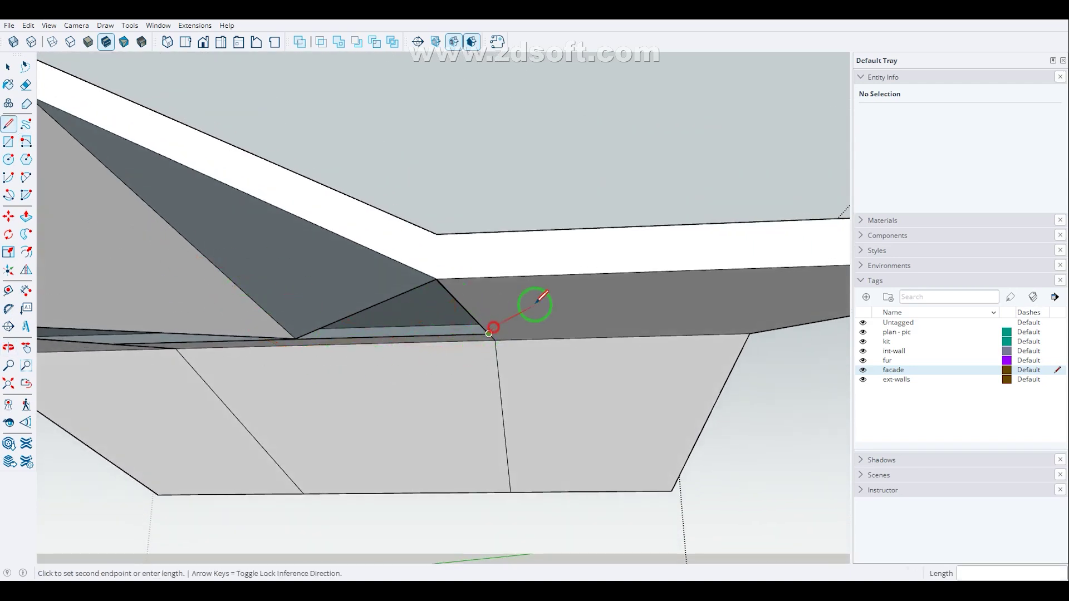
scroll(602, 292, "down", 4)
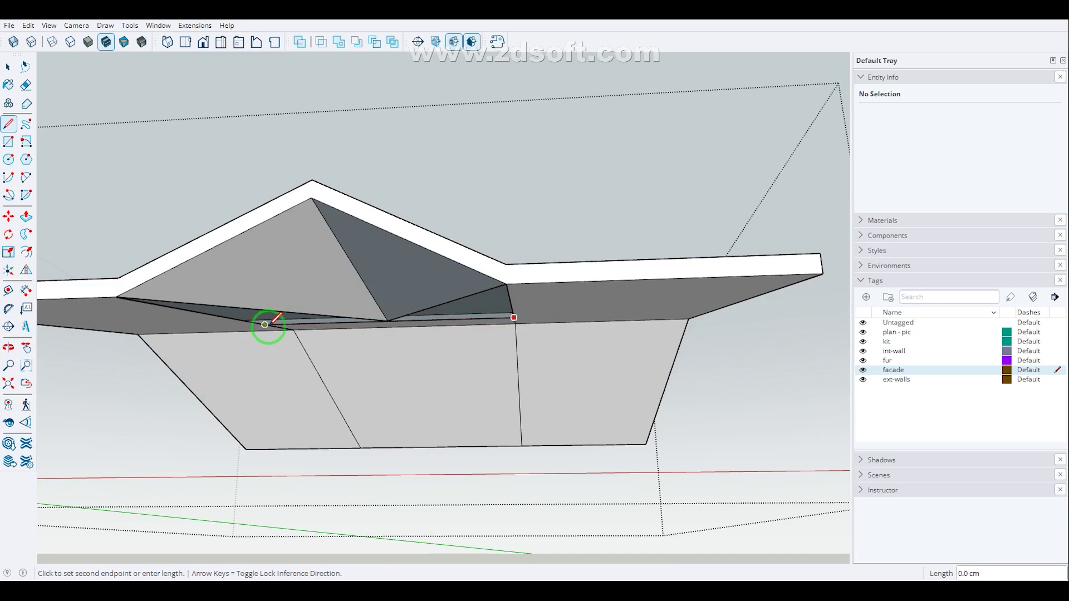
middle_click_drag(269, 326, 186, 149)
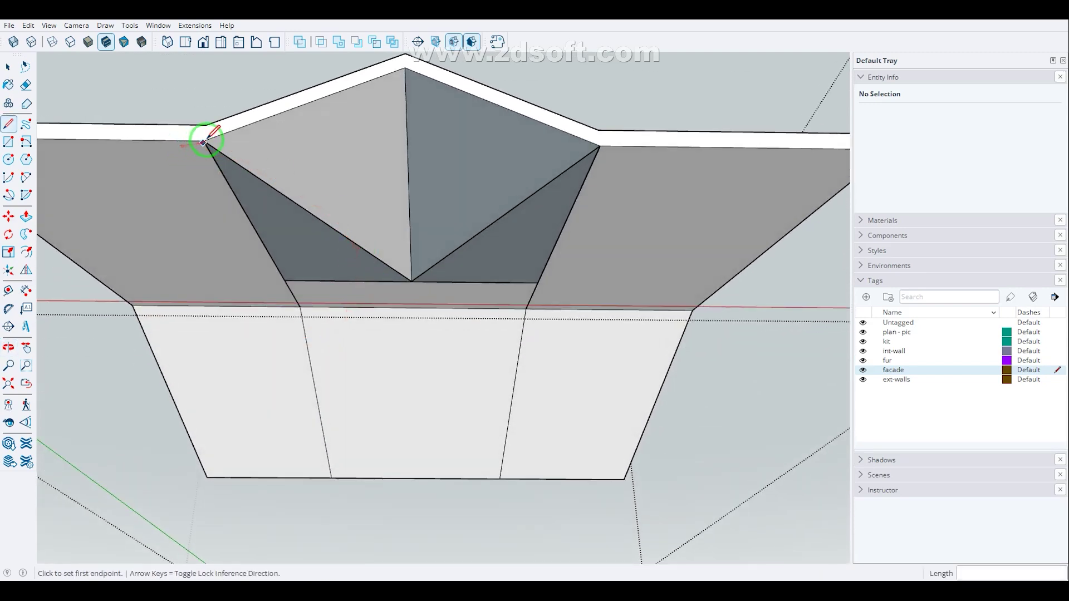
left_click(411, 282)
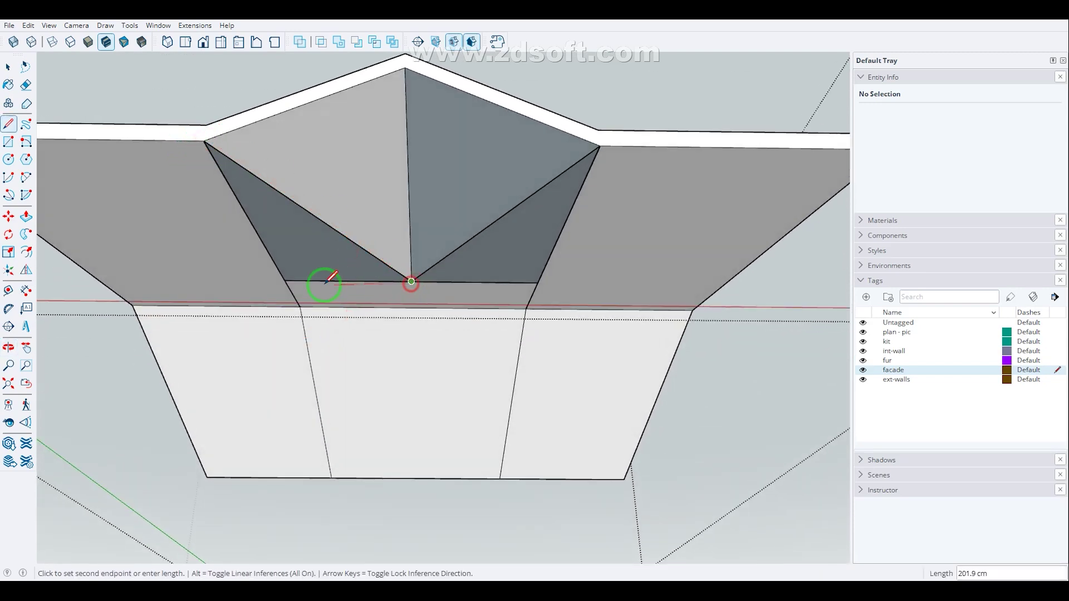
scroll(278, 312, "down", 5)
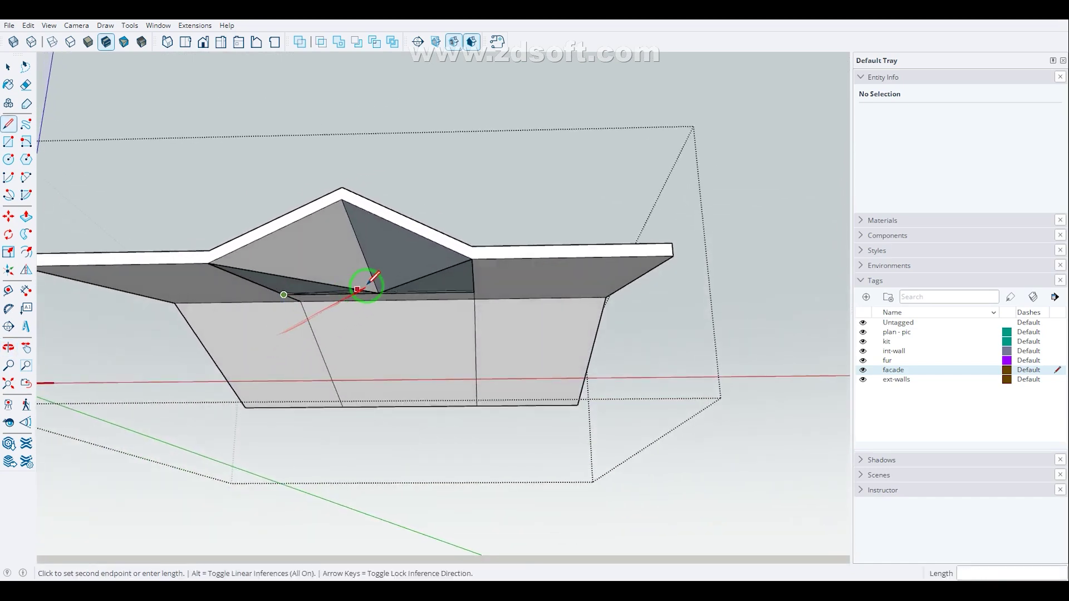
- Delete the narrow underside strip behind the gable recess together with its leftover boundary edges
middle_click_drag(359, 288, 524, 284)
key("space")
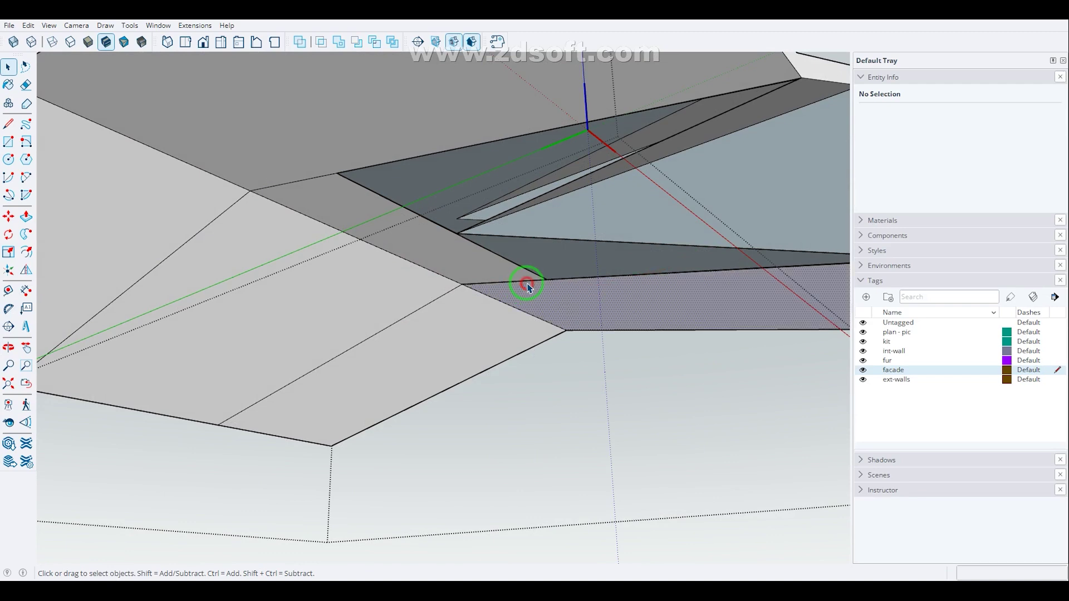
left_click(518, 277)
left_click(322, 179)
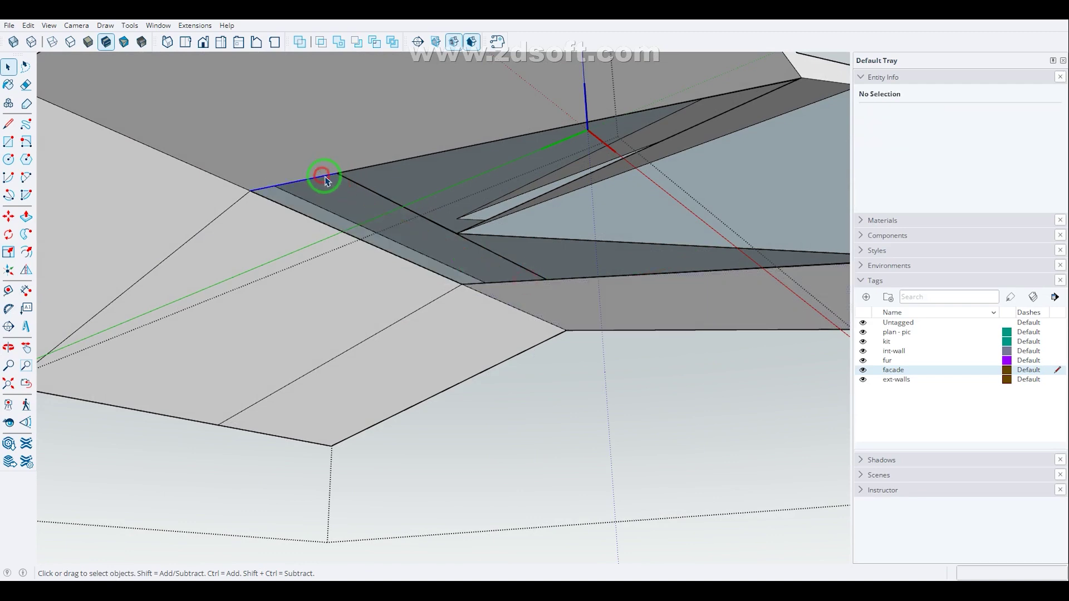
scroll(329, 185, "down", 2)
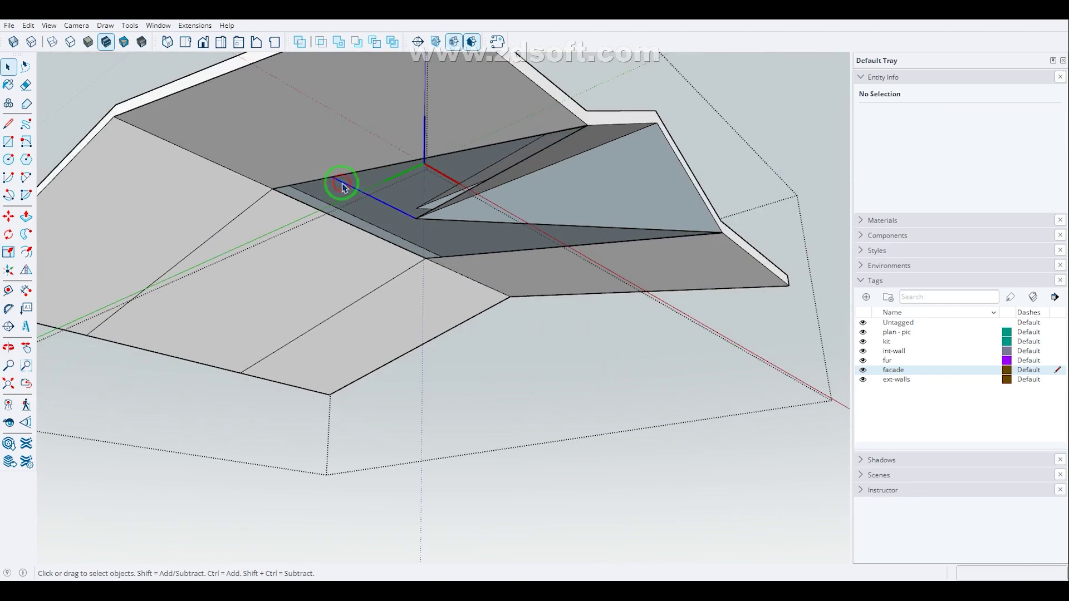
middle_click_drag(342, 186, 358, 208)
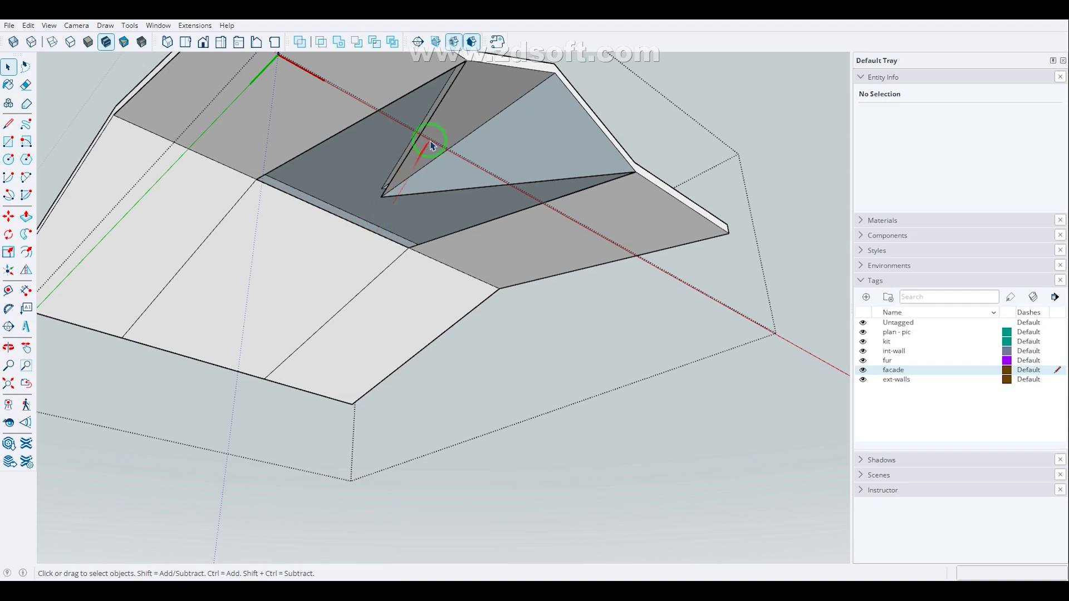
- Draw lines to the gable recess's inner tip from the left panel's outer corner and from the gable peak
left_click(467, 60)
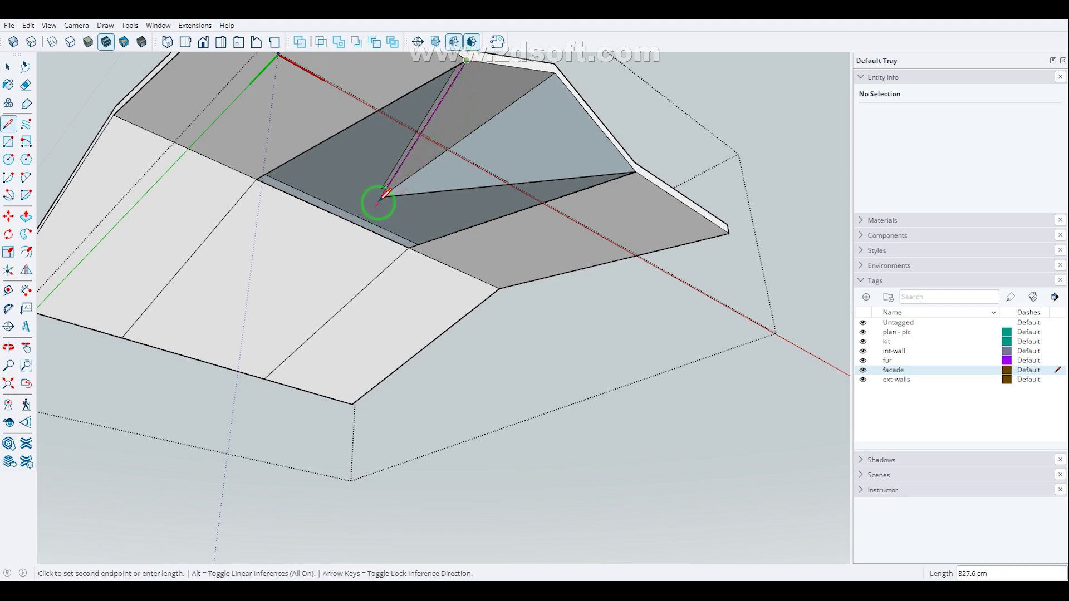
left_click(381, 197)
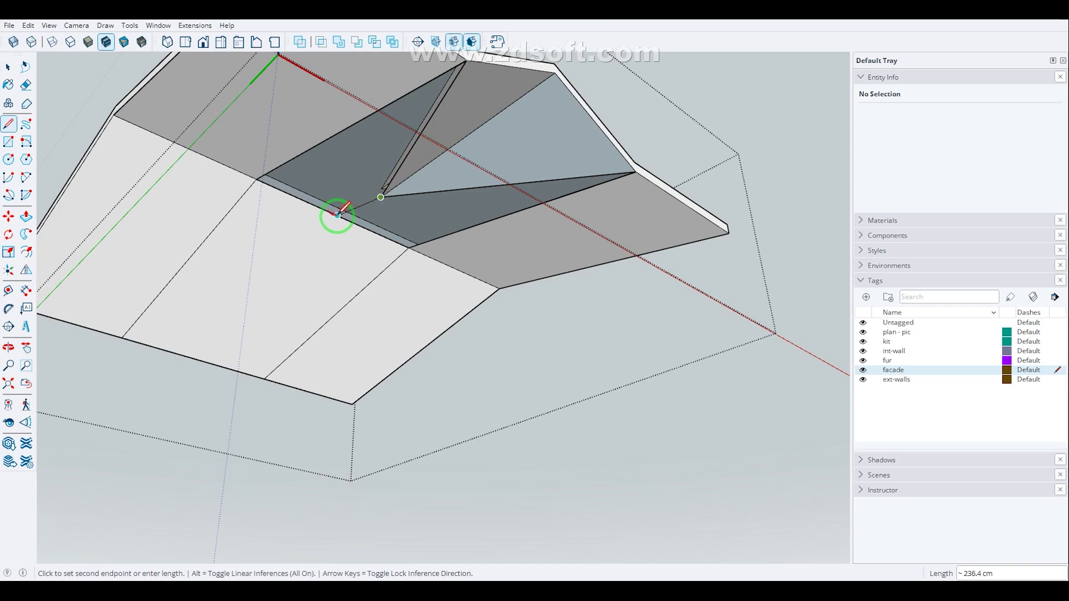
middle_click_drag(349, 221, 551, 273)
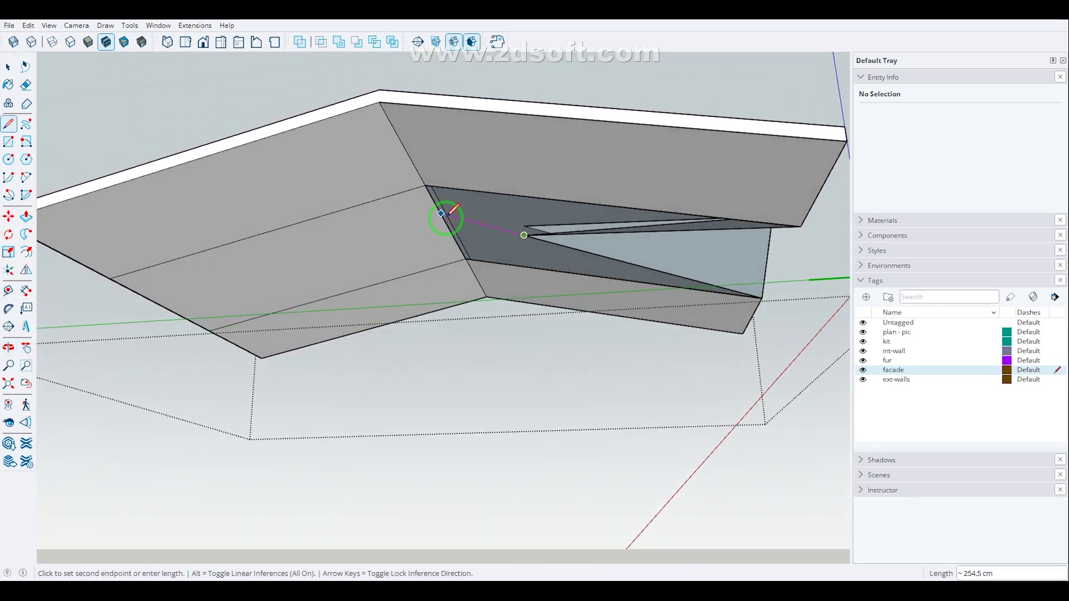
left_click(549, 228)
middle_click_drag(549, 228, 337, 159)
left_click(344, 133)
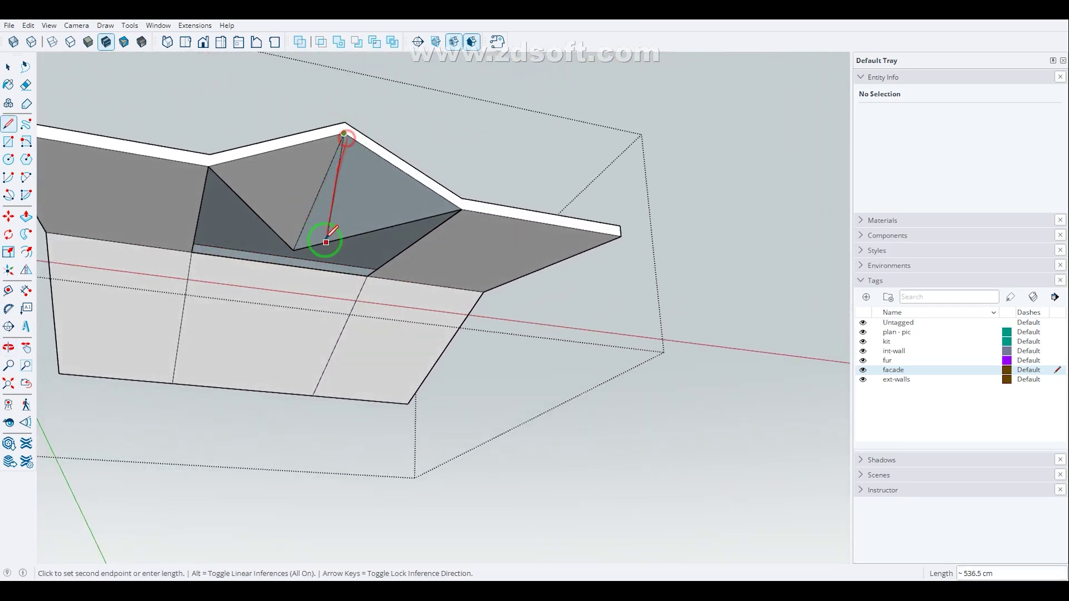
left_click(293, 250)
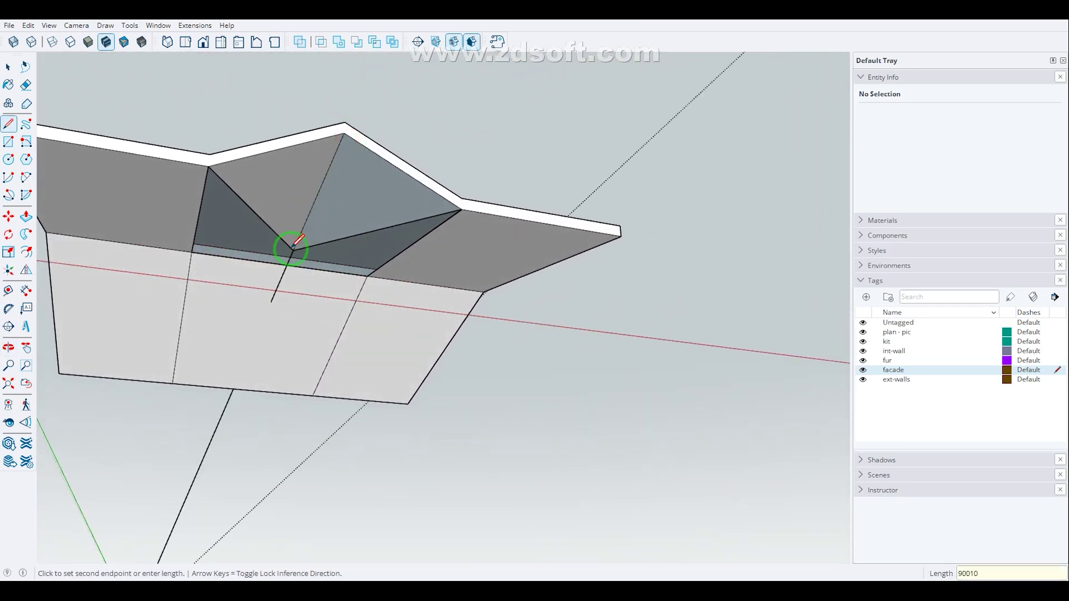
- Try to draw a line from the recess's inner tip to its left rear corner
middle_click_drag(282, 296, 446, 236)
key("l")
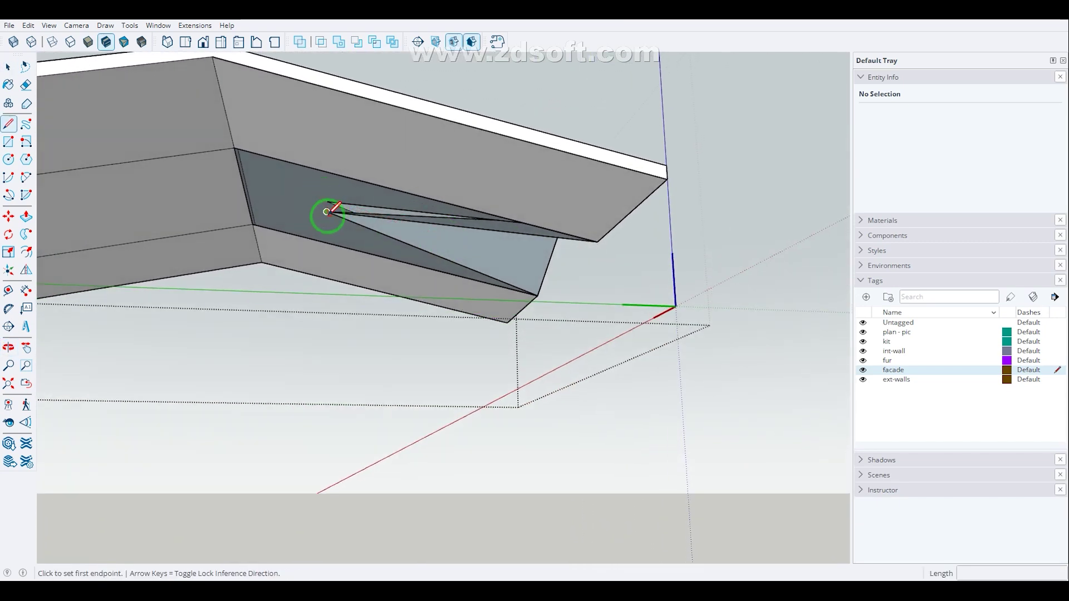
left_click(326, 211)
left_click(234, 147)
key("space")
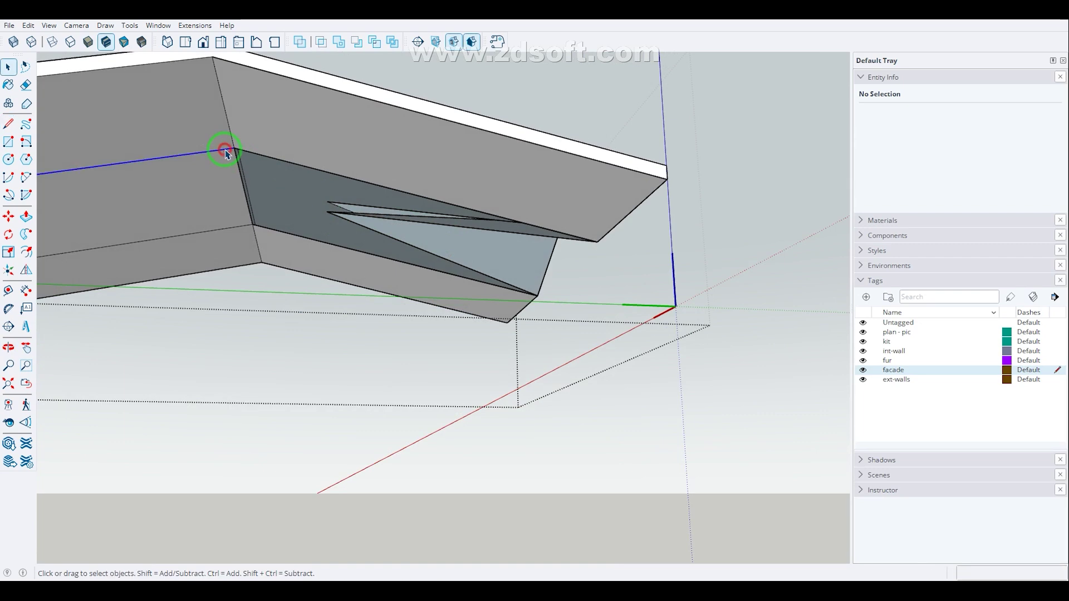
- Try to copy the left panel's edge along the recess so that it ends at the inner tip
left_click(225, 149)
middle_click_drag(239, 162, 319, 209)
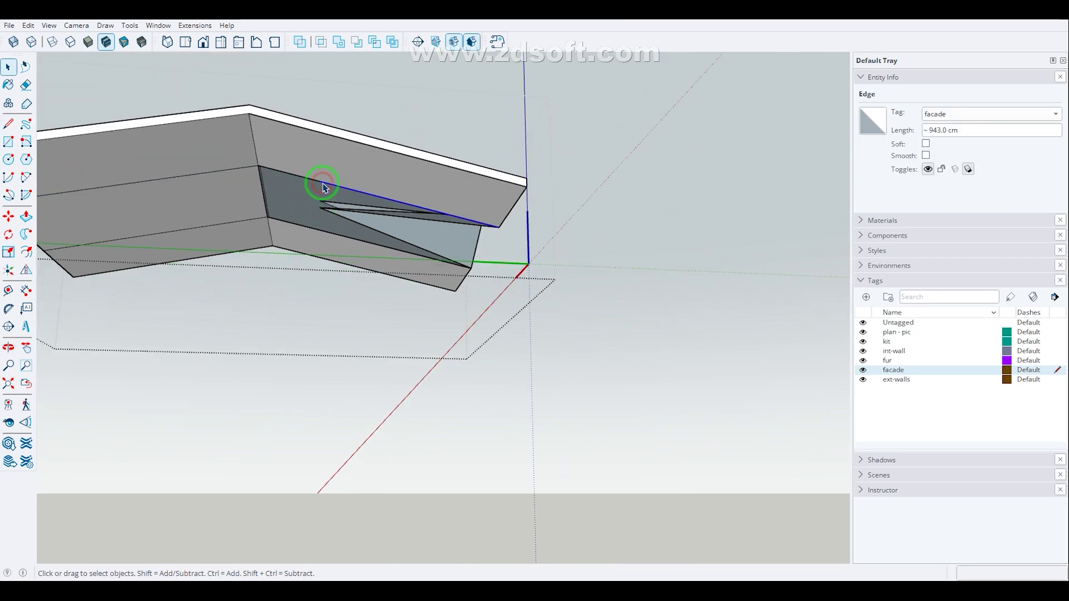
key("m")
key("ctrl")
left_click(321, 209)
scroll(494, 229, "up", 1)
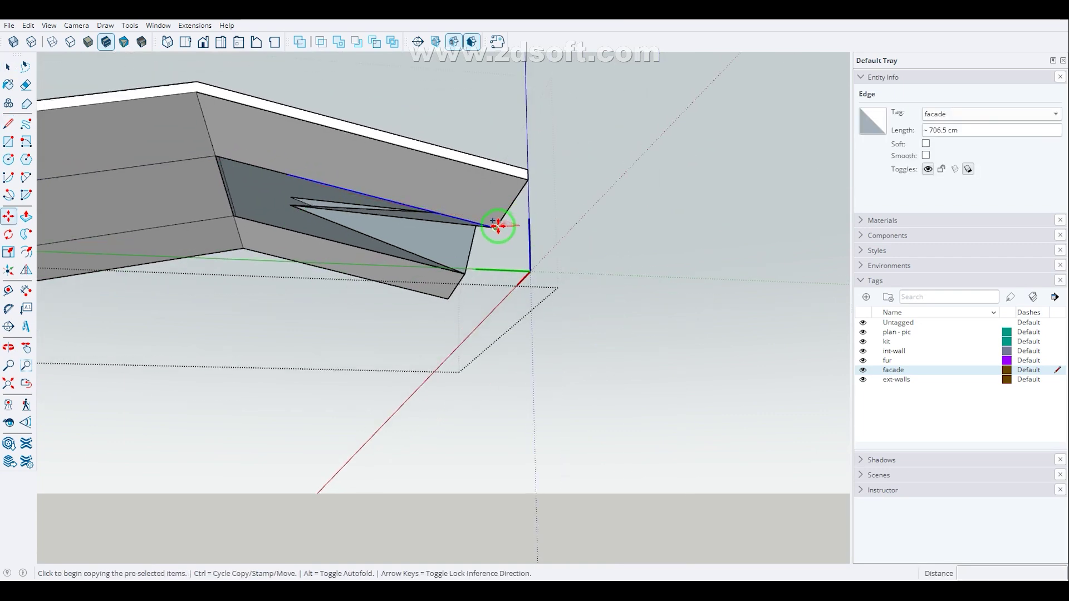
left_click(294, 203)
middle_click_drag(293, 201, 296, 143)
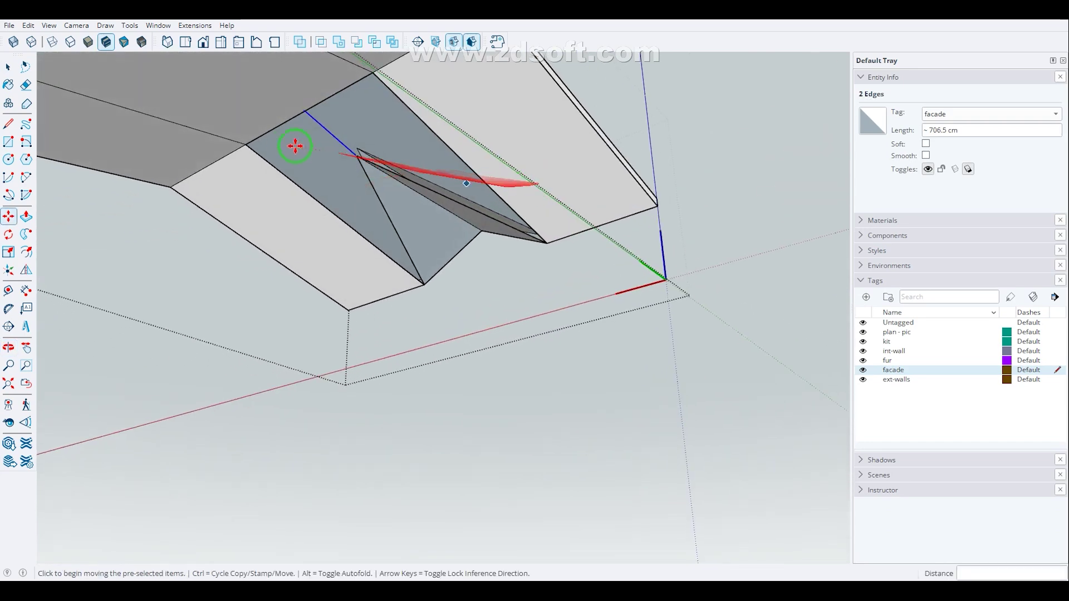
key("space")
middle_click_drag(299, 85, 370, 215)
scroll(370, 156, "up", 4)
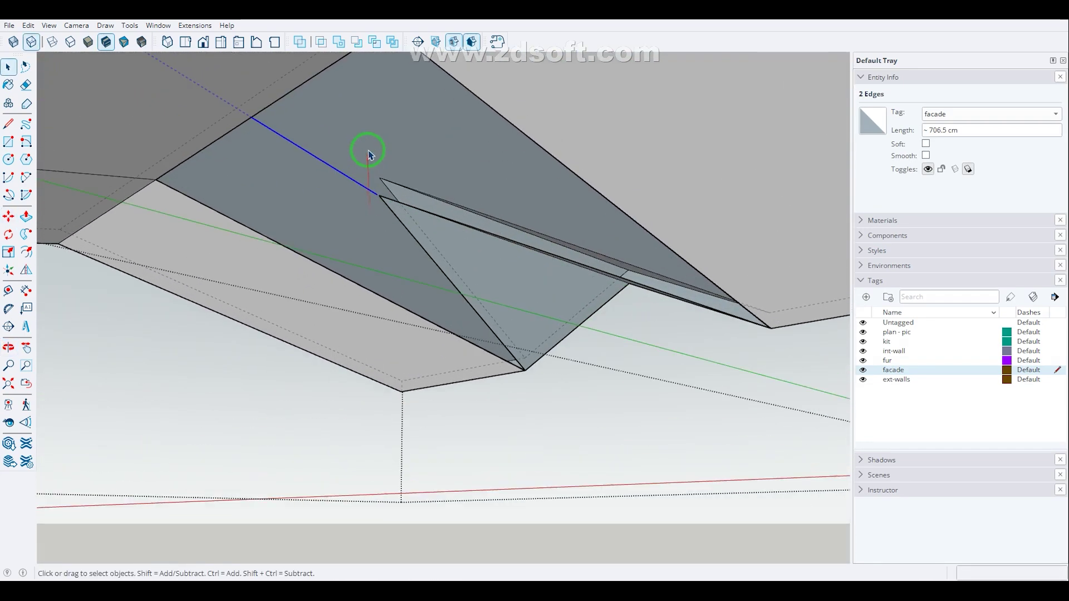
key("Escape")
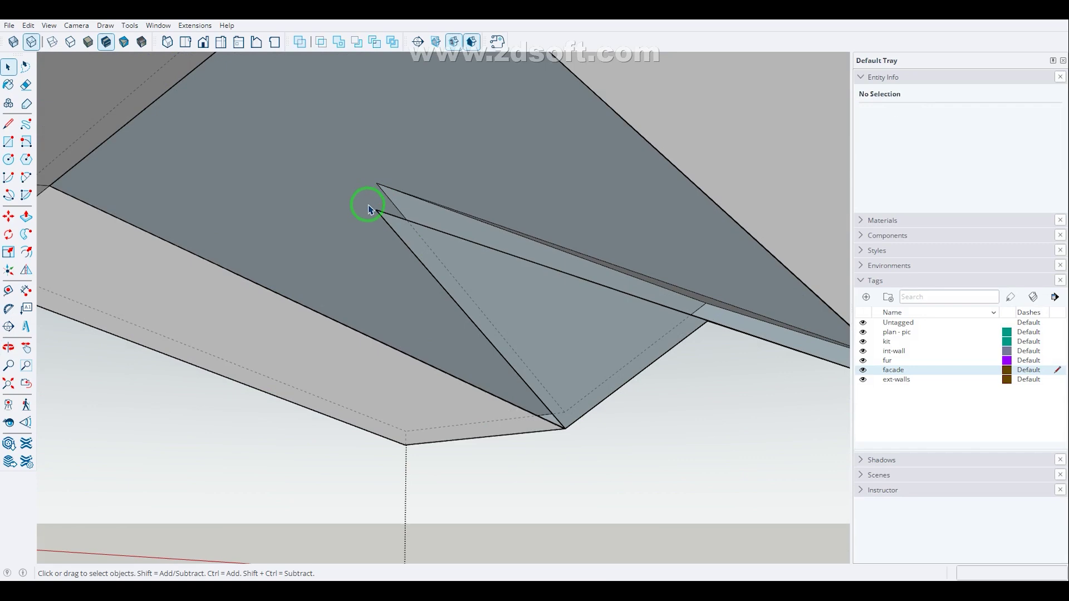
- Retry copying the left panel's recess edge by its outer end onto the inner tip, with hidden back edges shown
middle_click_drag(366, 207, 406, 222)
scroll(523, 199, "down", 3)
key("m")
key("ctrl")
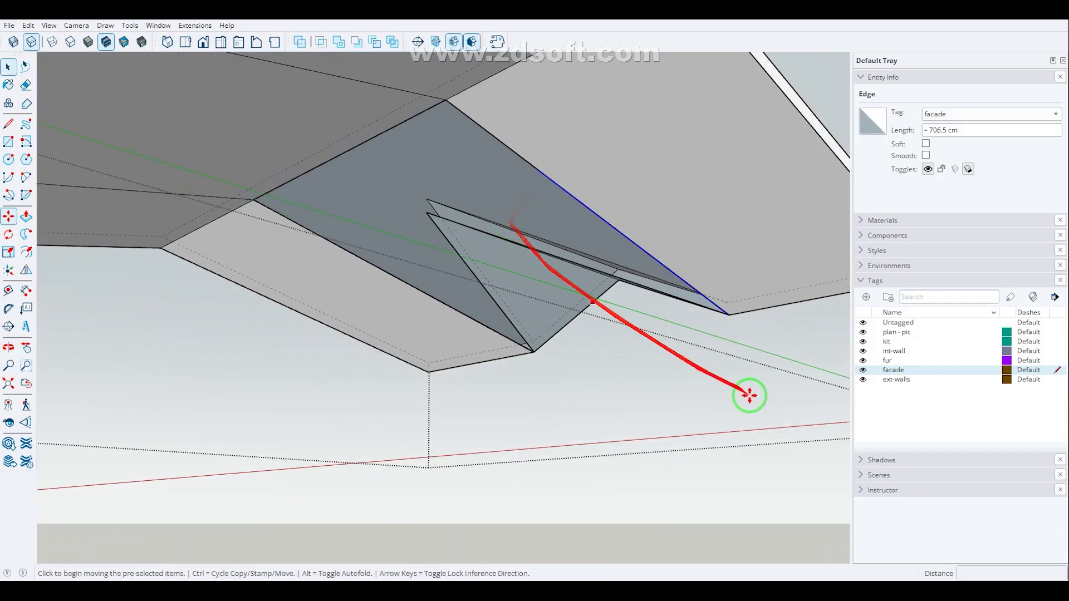
scroll(725, 316, "up", 2)
left_click(730, 315)
scroll(352, 192, "up", 2)
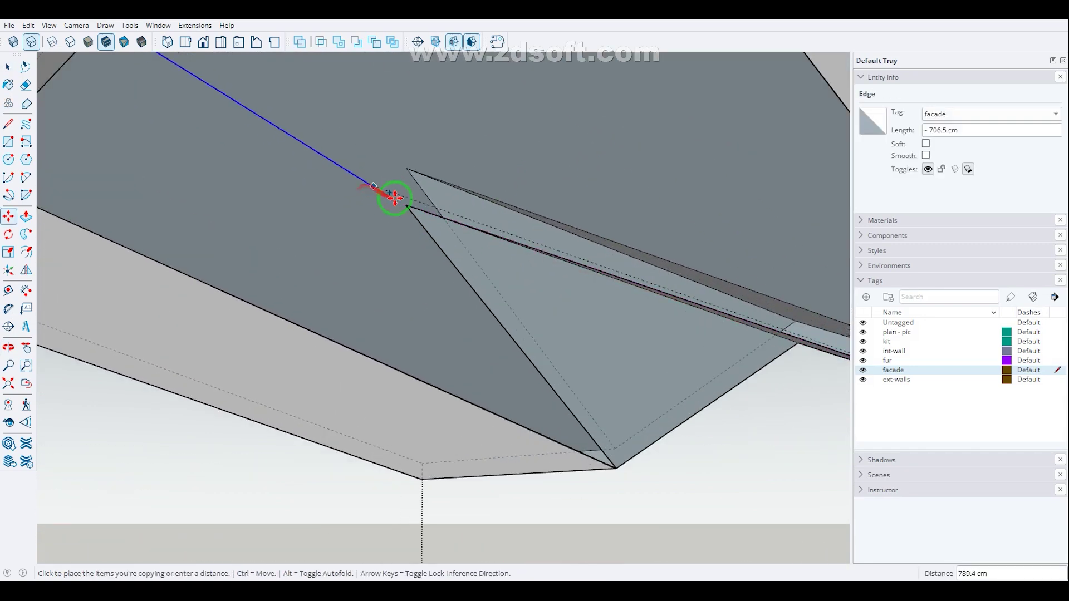
key("ctrl")
scroll(409, 206, "up", 3)
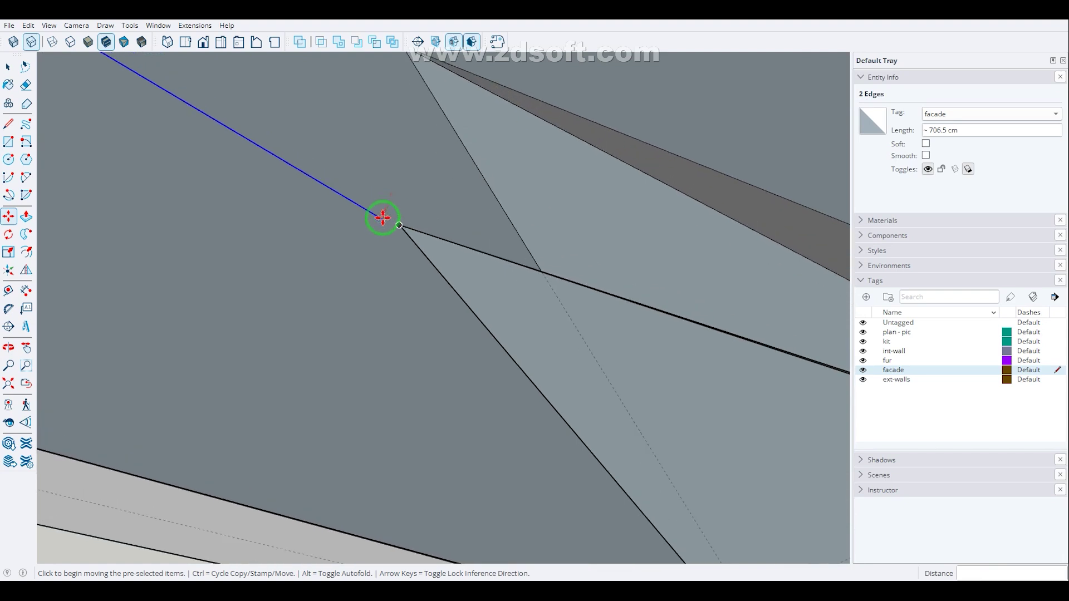
middle_click_drag(400, 227, 618, 187)
left_click(343, 279)
key("space")
scroll(546, 271, "down", 4)
scroll(543, 276, "down", 3)
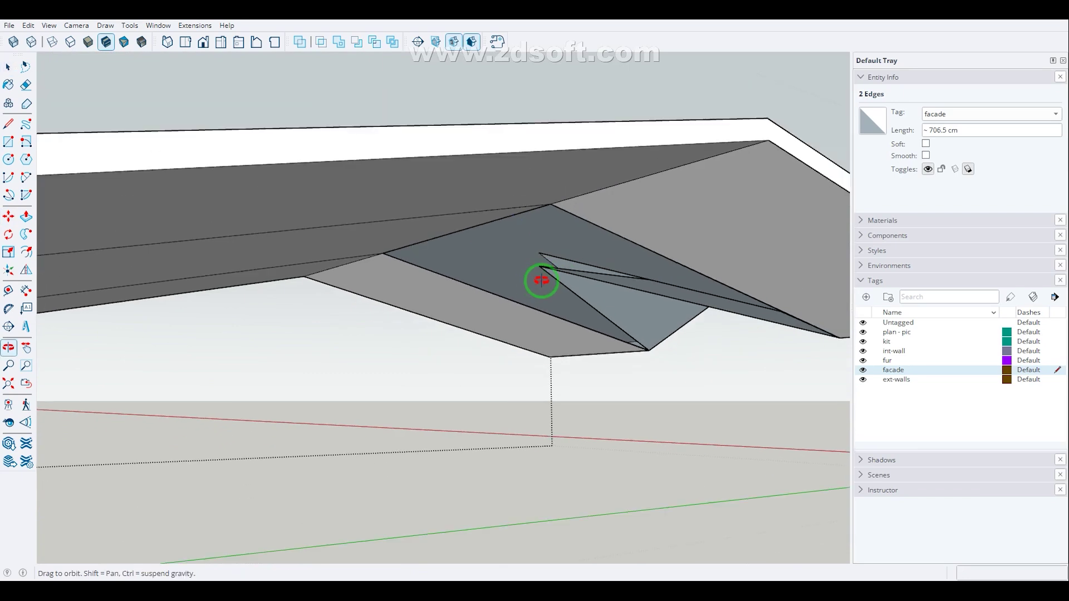
middle_click_drag(544, 282, 501, 179)
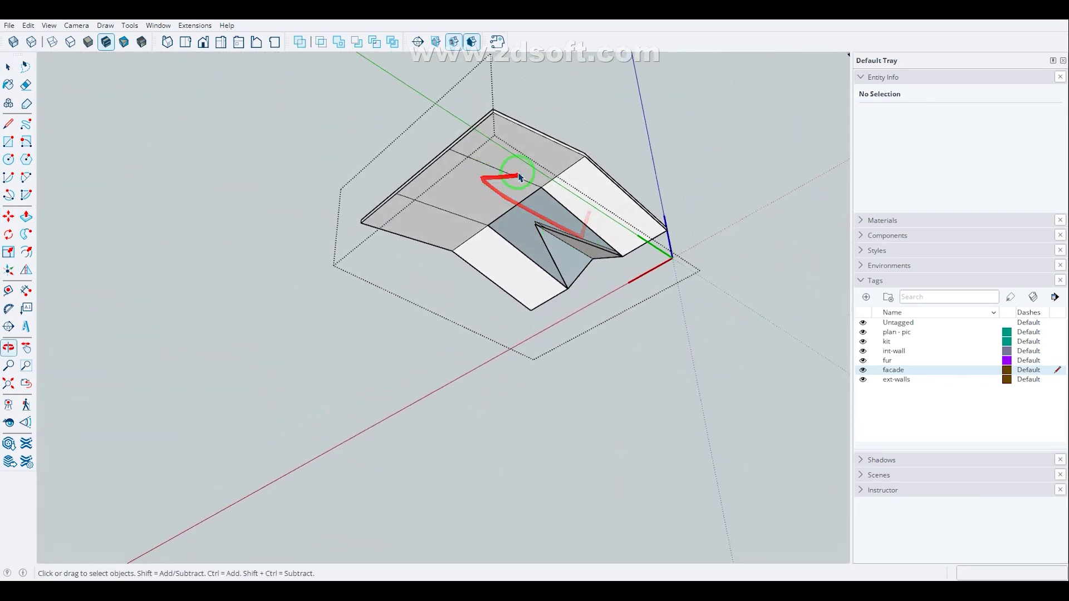
scroll(554, 223, "up", 5)
key("l")
scroll(556, 380, "up", 3)
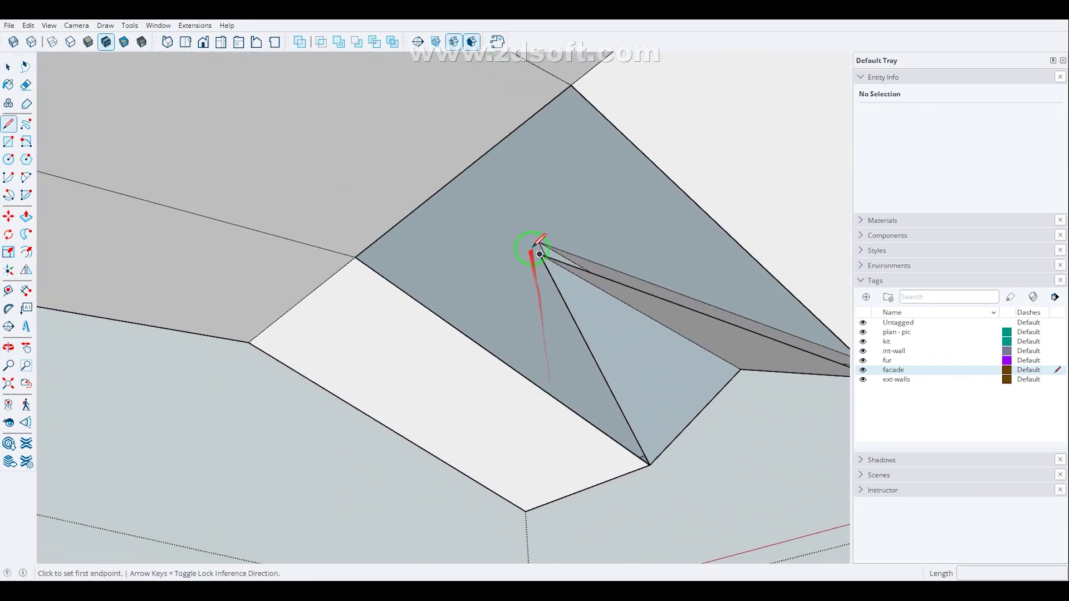
scroll(539, 254, "down", 5)
key("space")
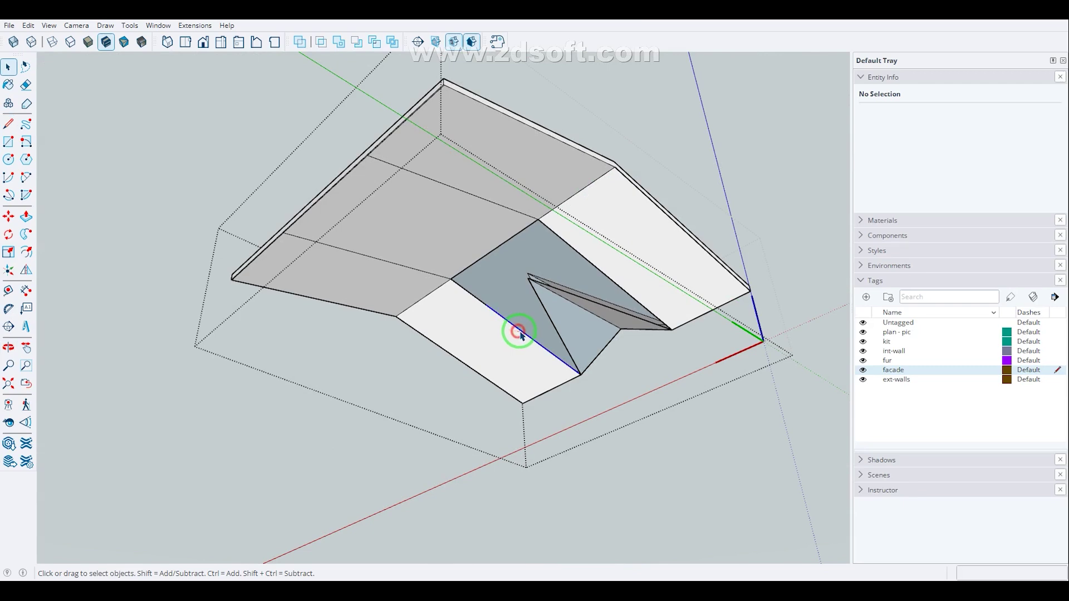
- Delete the stray edge just inside the right panel's recess edge, together with its short link to the outer corner
left_click(573, 374)
scroll(574, 375, "up", 5)
scroll(573, 373, "up", 6)
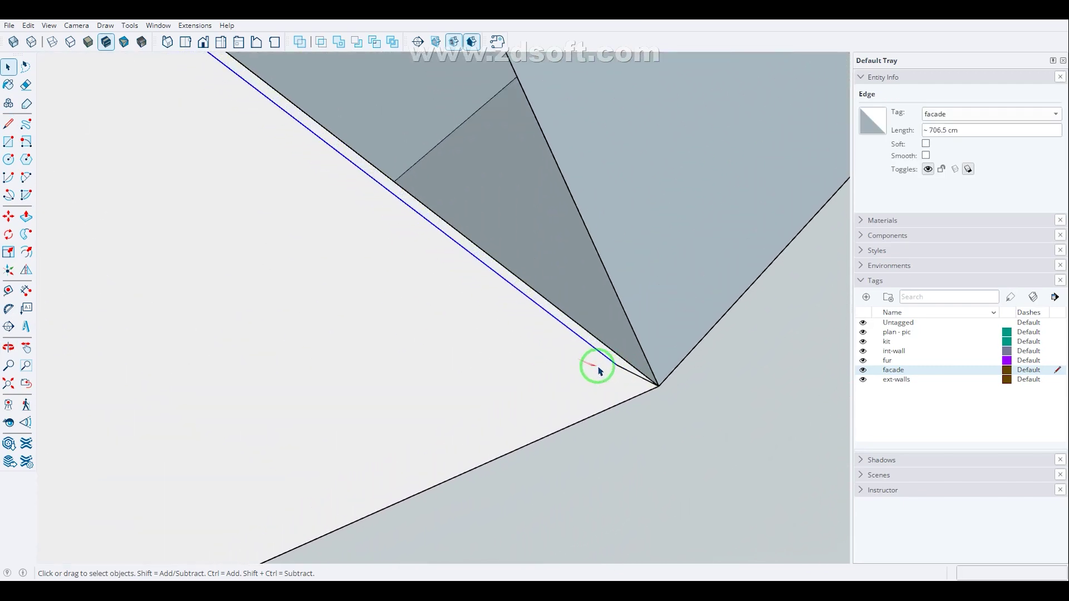
key("m")
middle_click_drag(662, 403, 639, 341)
key("space")
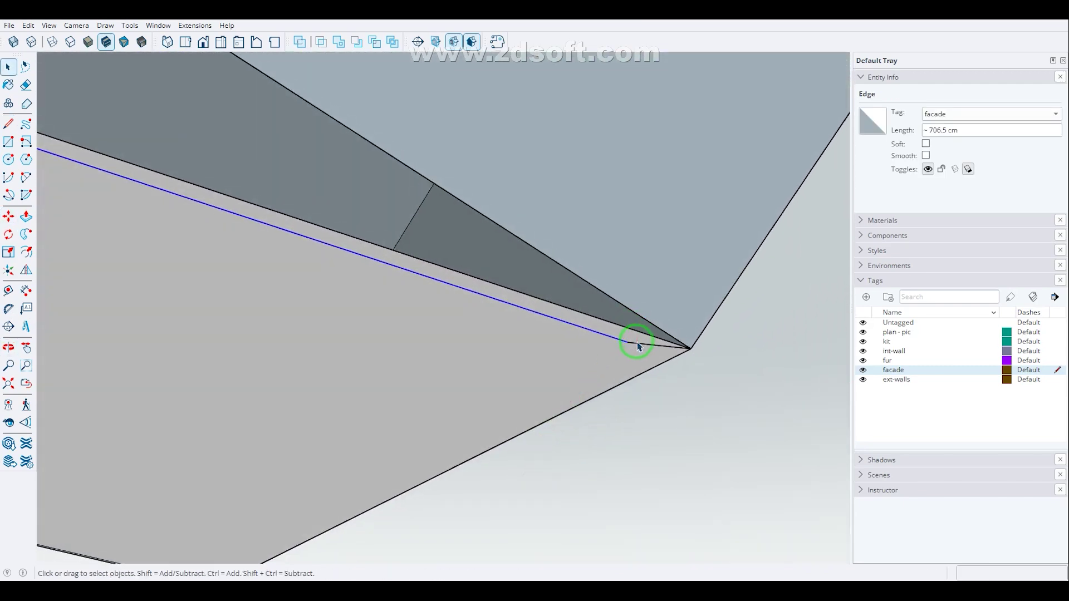
- Copy the right panel's full recess edge from its outer corner to the recess's inner tip
left_click(644, 336)
key("m")
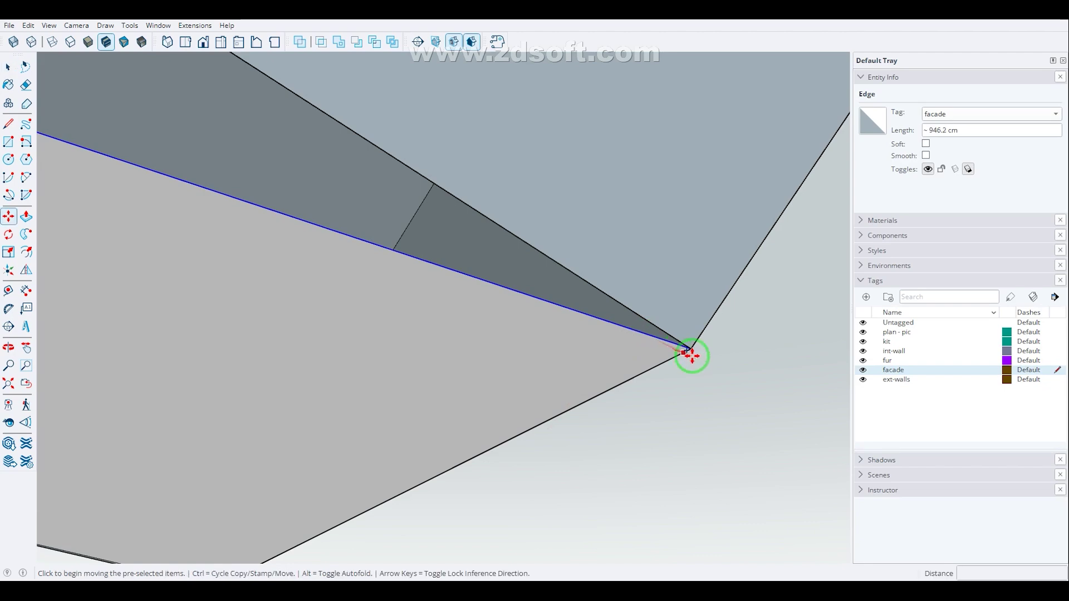
key("ctrl")
left_click(691, 349)
middle_click_drag(691, 350, 372, 208)
left_click(200, 141)
key("space")
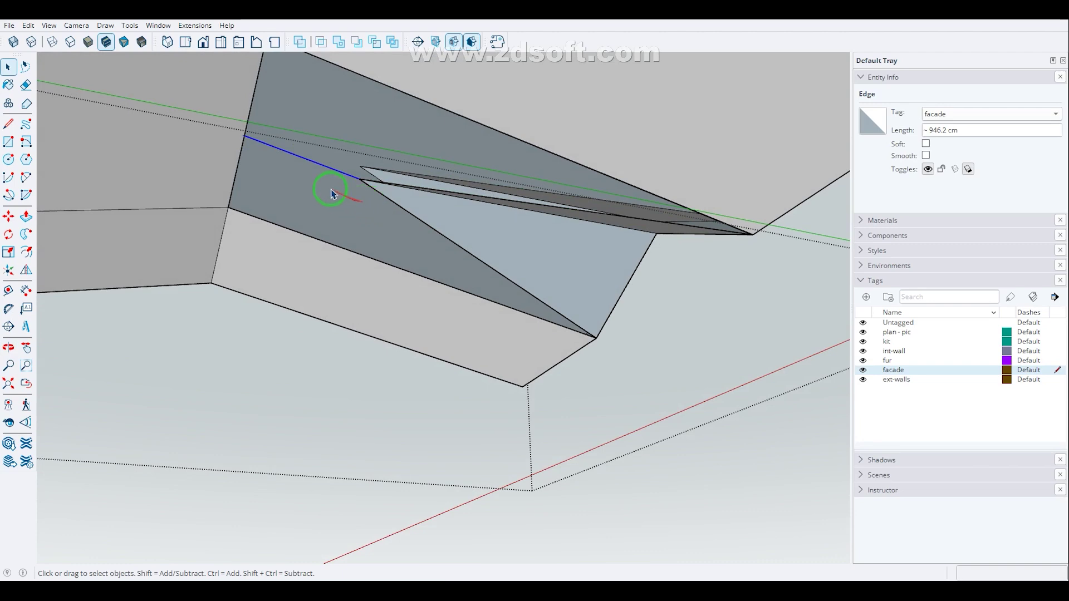
- Close the left half of the recess with a line from the copied edge's rear end to the left rear corner
key("l")
middle_click_drag(246, 109, 291, 160)
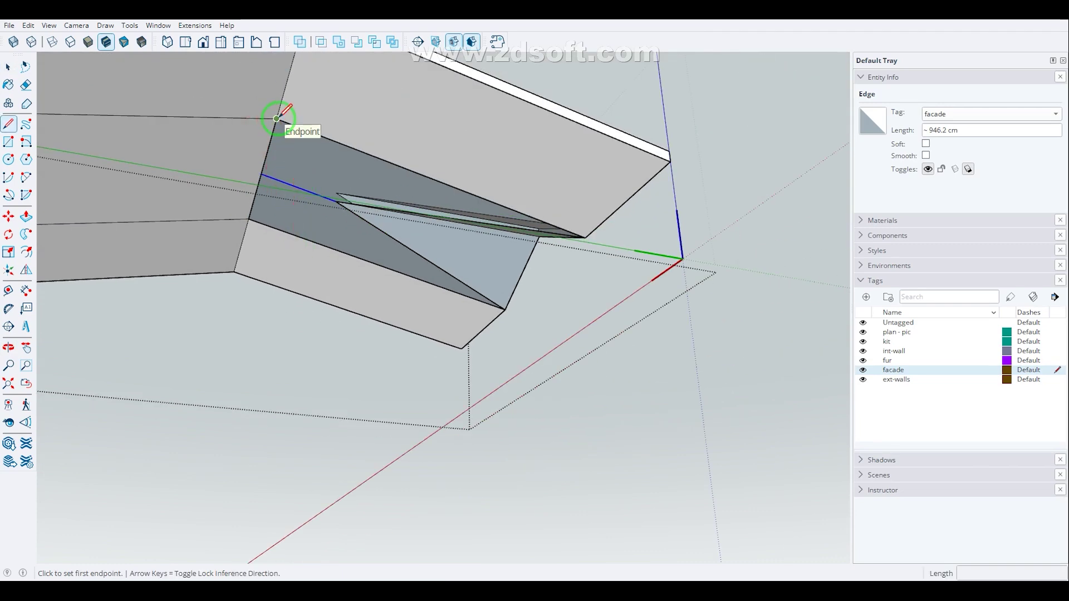
scroll(277, 118, "up", 2)
key("k")
left_click(255, 194)
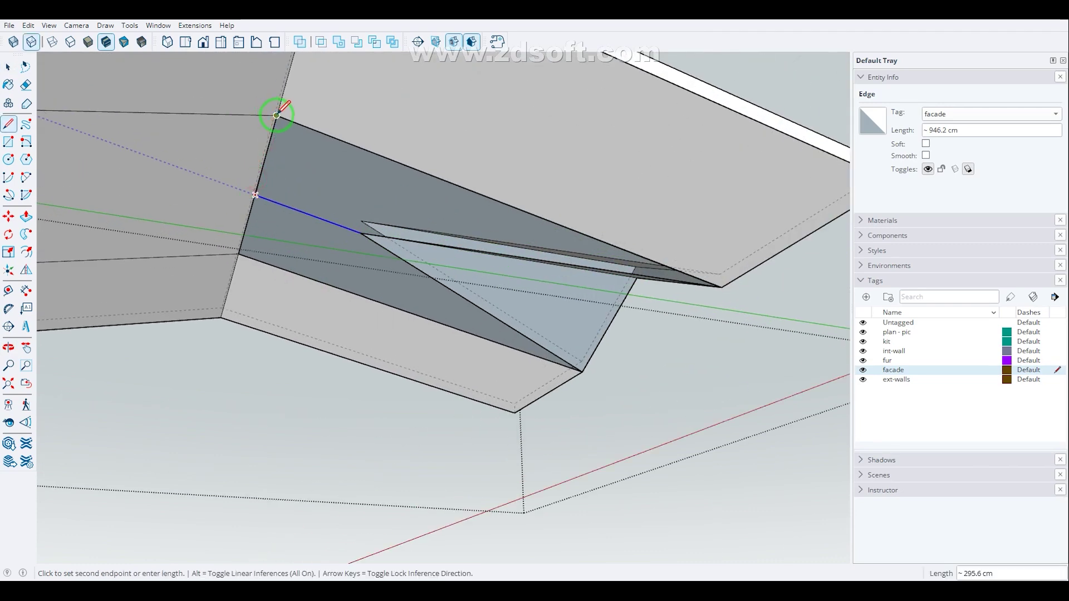
left_click(277, 115)
- Draw a line from the copied edge's rear end to the right rear corner, then another about 392 cm along the rear edge
left_click(255, 195)
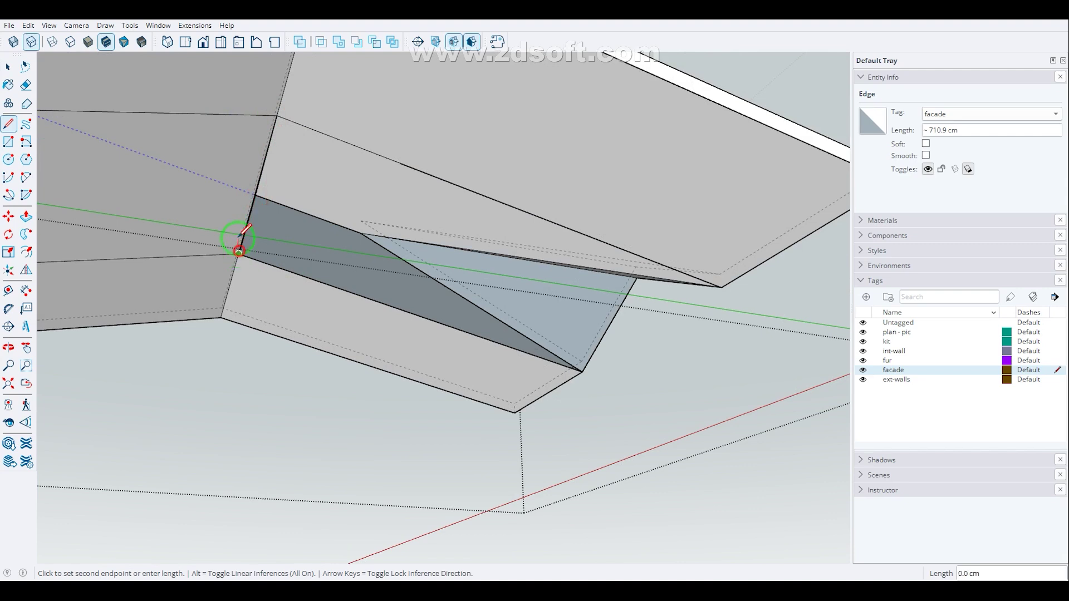
left_click(239, 245)
scroll(236, 246, "up", 5)
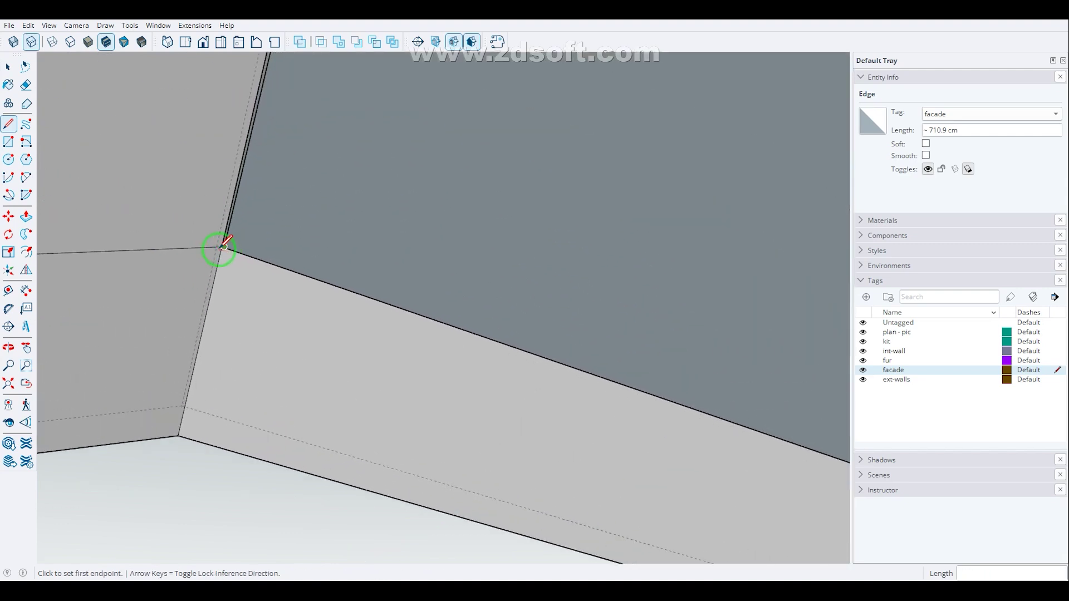
scroll(222, 246, "up", 3)
left_click(258, 250)
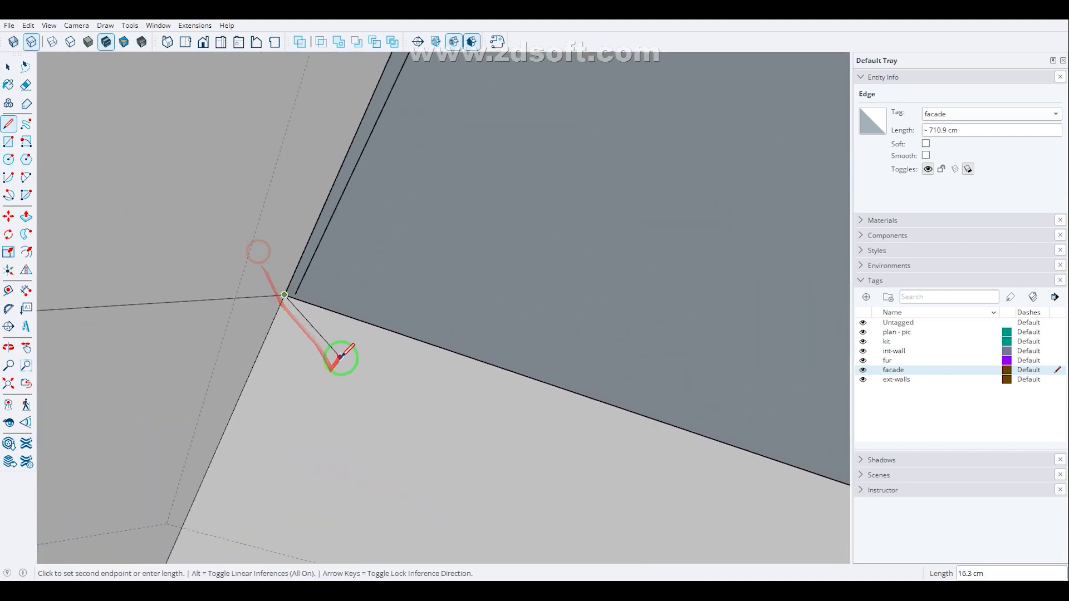
scroll(341, 358, "down", 3)
middle_click_drag(362, 382, 465, 179)
left_click(515, 174)
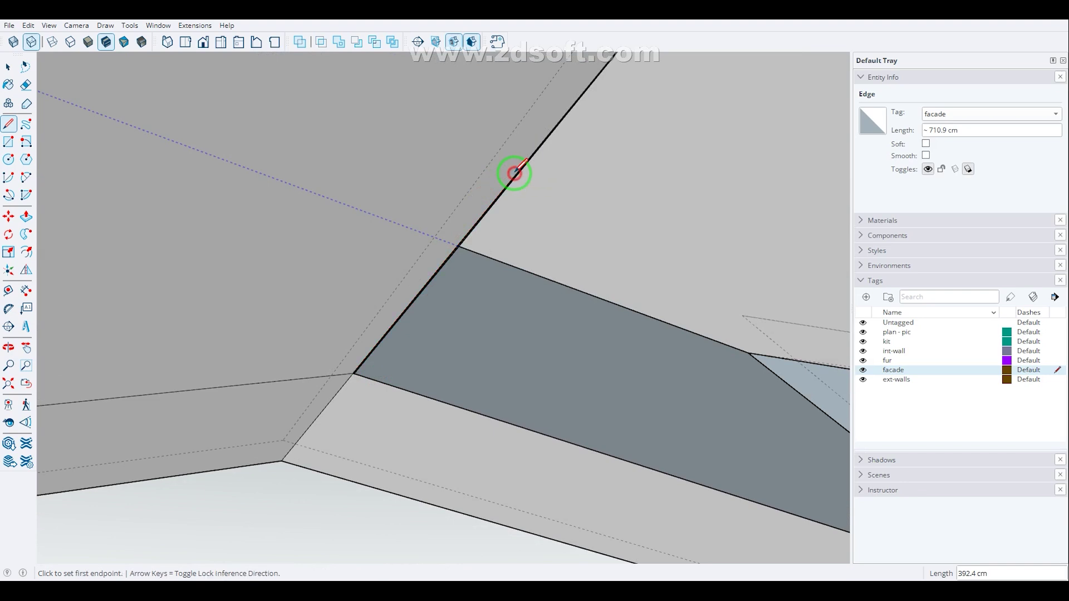
- Delete the misaligned line beside the rear edge and redraw it from the copied edge's end to the right rear corner
key("space")
scroll(445, 261, "up", 4)
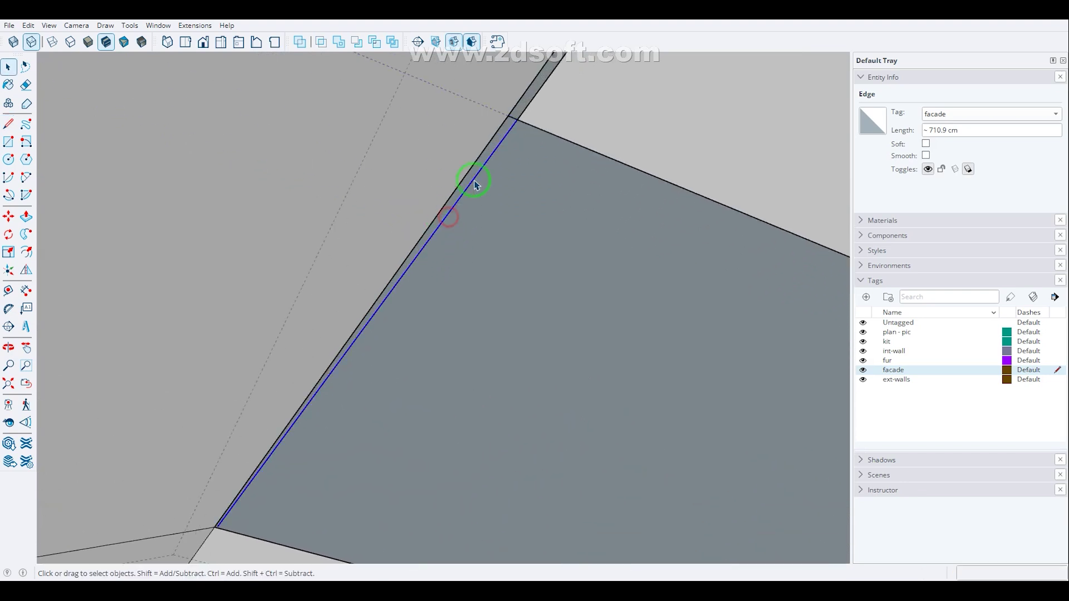
left_click(522, 120)
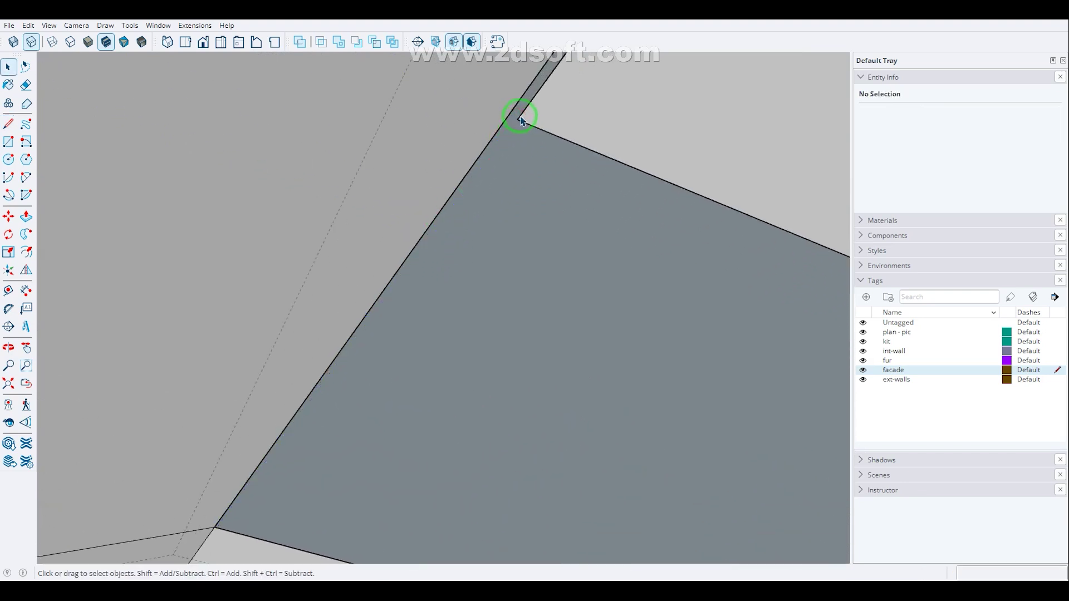
left_click(517, 119)
scroll(364, 359, "down", 2)
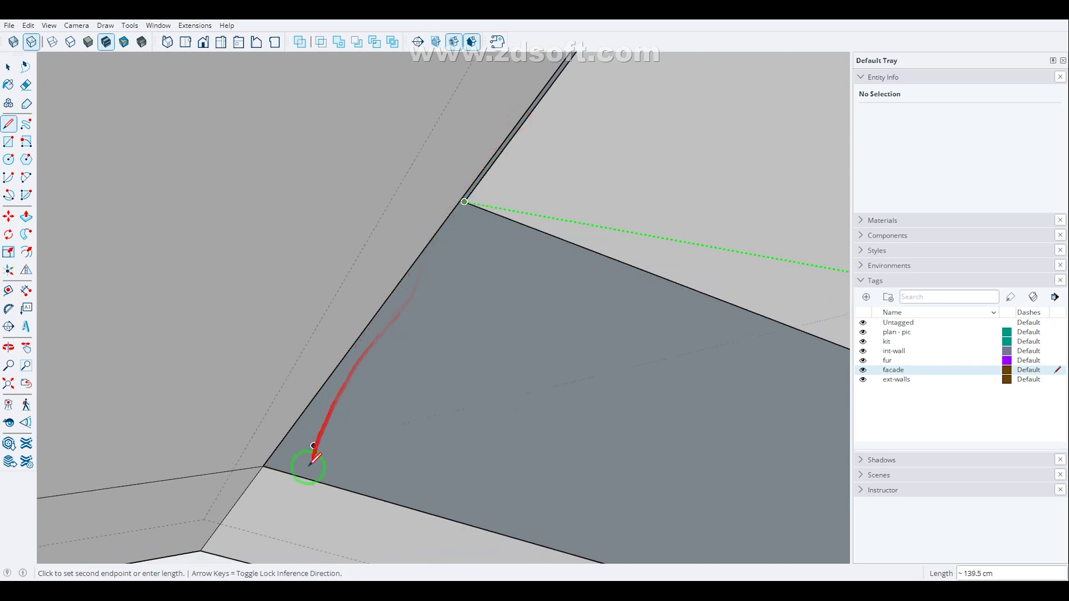
left_click(266, 466)
- Try to close the open panel beside the recess by retracing its rear edge and its long edge to the recess's front corner
scroll(224, 423, "down", 5)
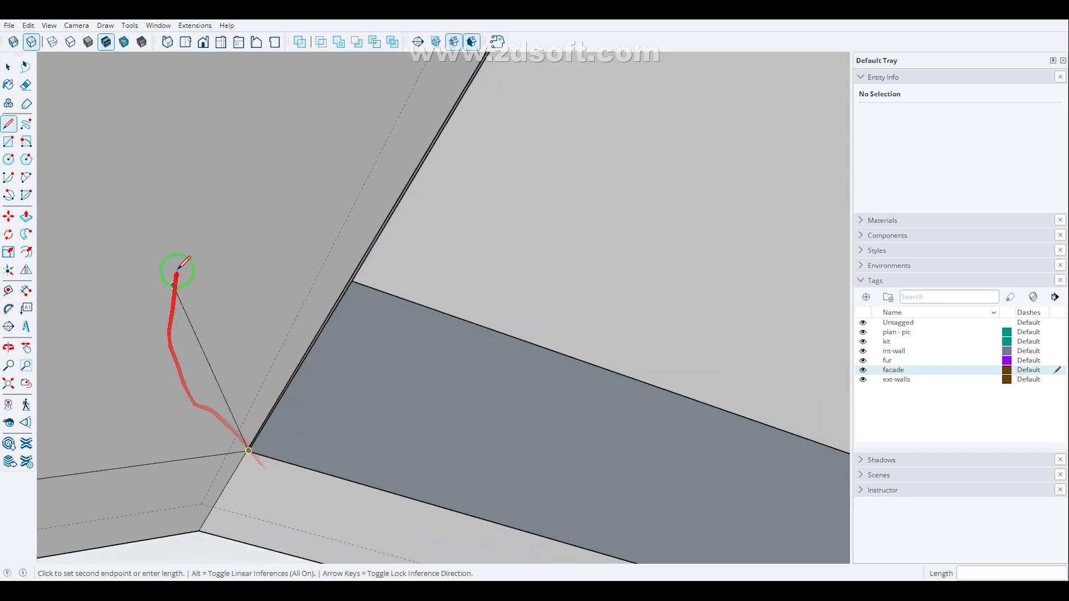
scroll(503, 337, "down", 4)
scroll(646, 427, "up", 2)
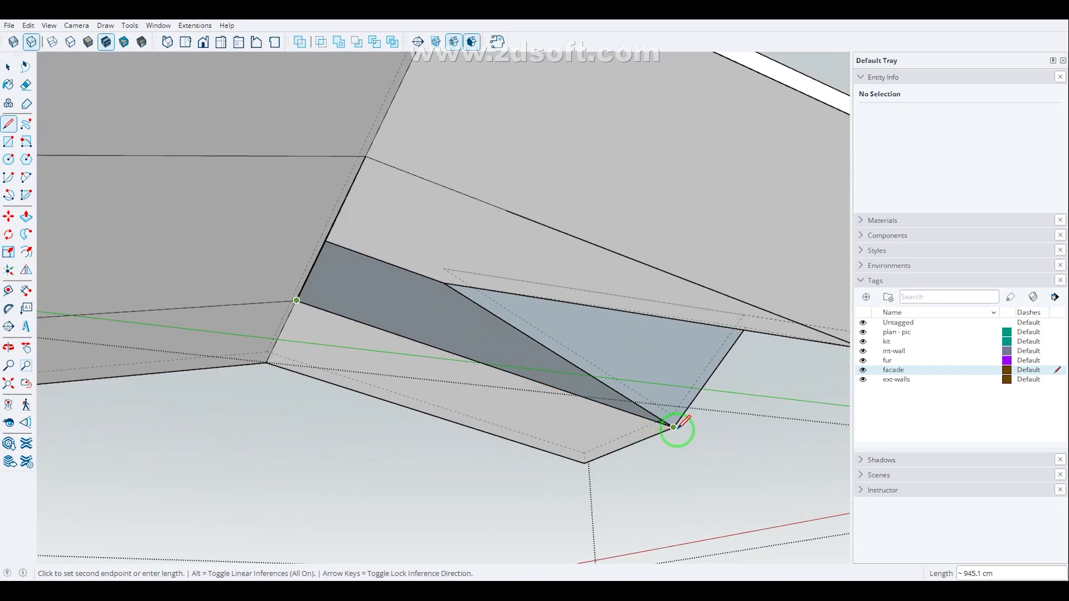
middle_click_drag(416, 276, 372, 300)
- Copy the intact underside panel on the opposite side of the recess into the empty space below the roof, about 3414 cm away
key("space")
left_click(353, 185)
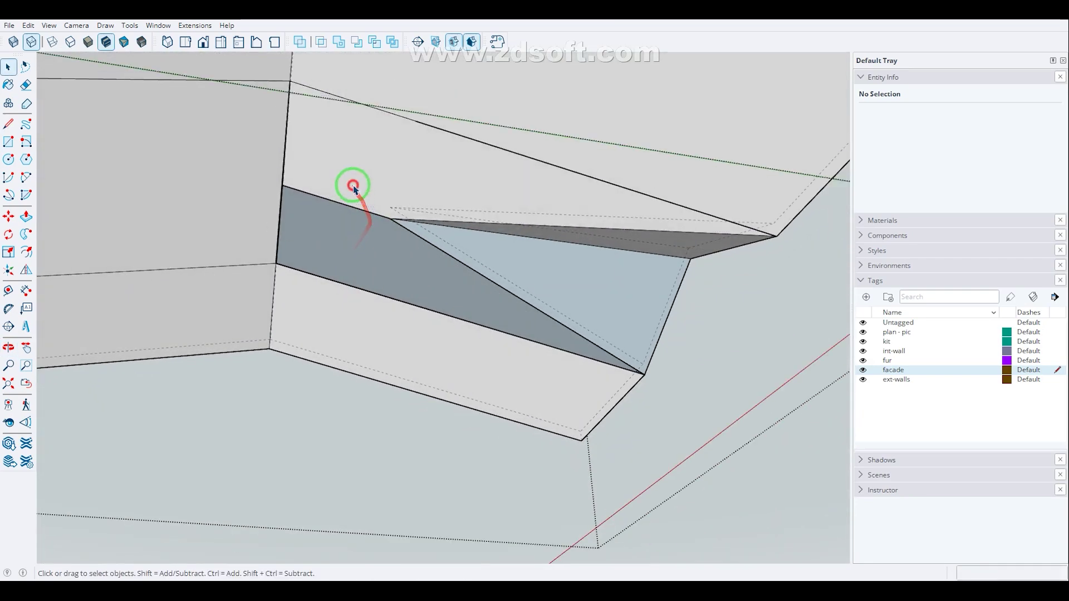
scroll(412, 181, "down", 2)
middle_click_drag(410, 206, 722, 234)
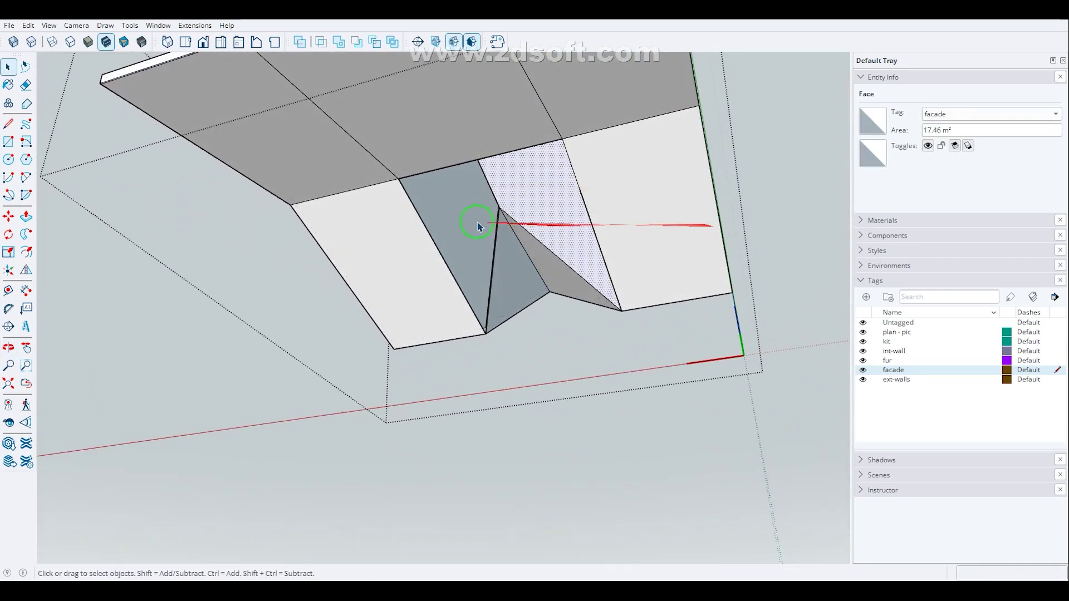
middle_click_drag(477, 225, 530, 219)
key("m")
left_click(530, 220)
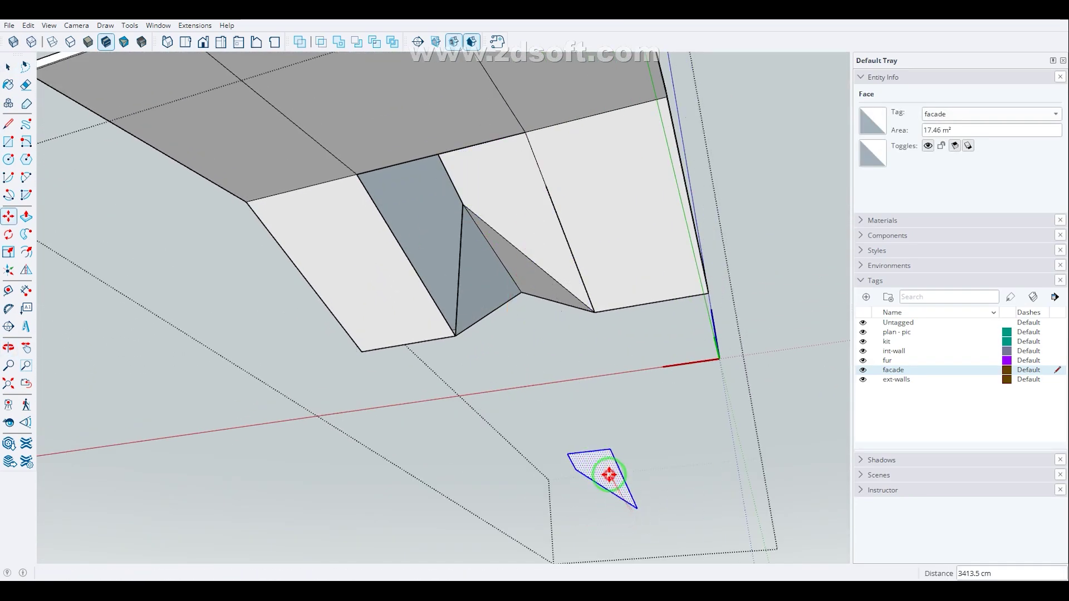
left_click(609, 475)
- Flip the copied panel across its red-axis plane
left_click(24, 270)
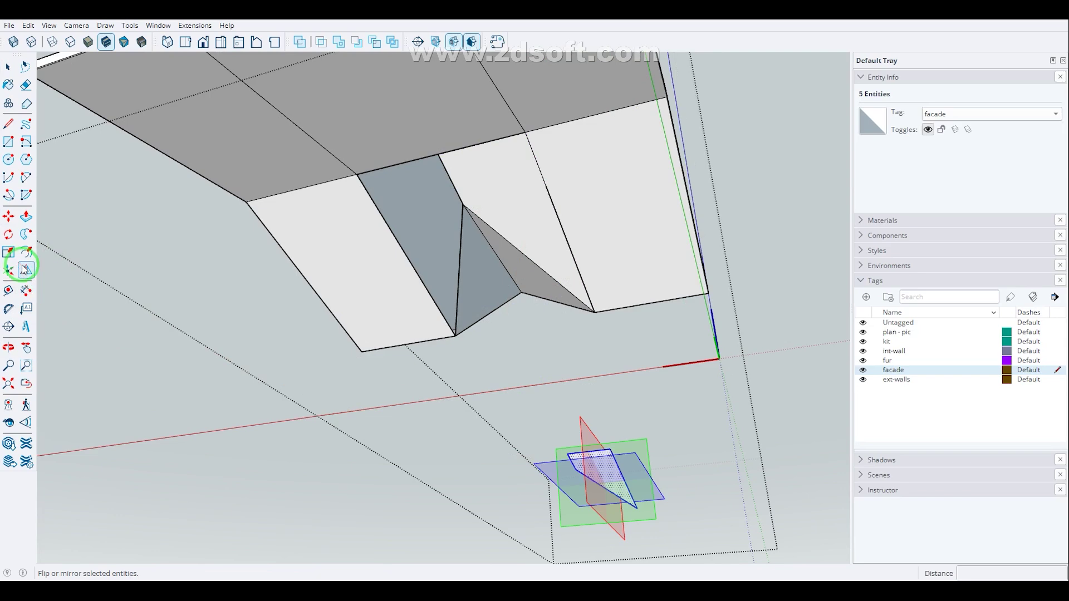
scroll(582, 440, "up", 2)
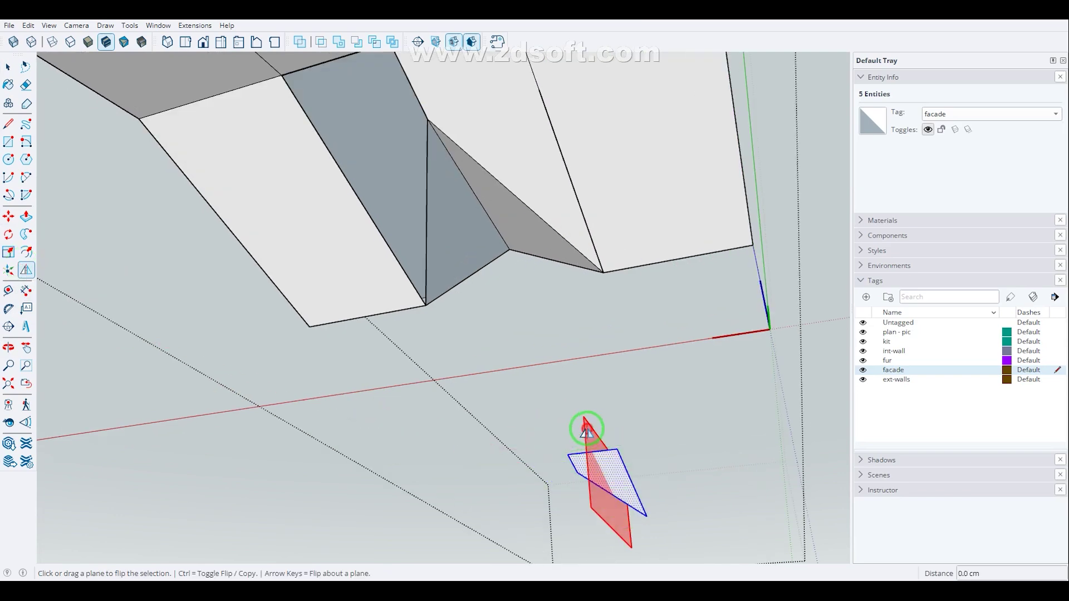
left_click(586, 434)
- Move the flipped panel by its rear corner onto the matching corner of the slab underside, filling the open area beside the recess
key("m")
scroll(618, 459, "up", 2)
left_click(614, 451)
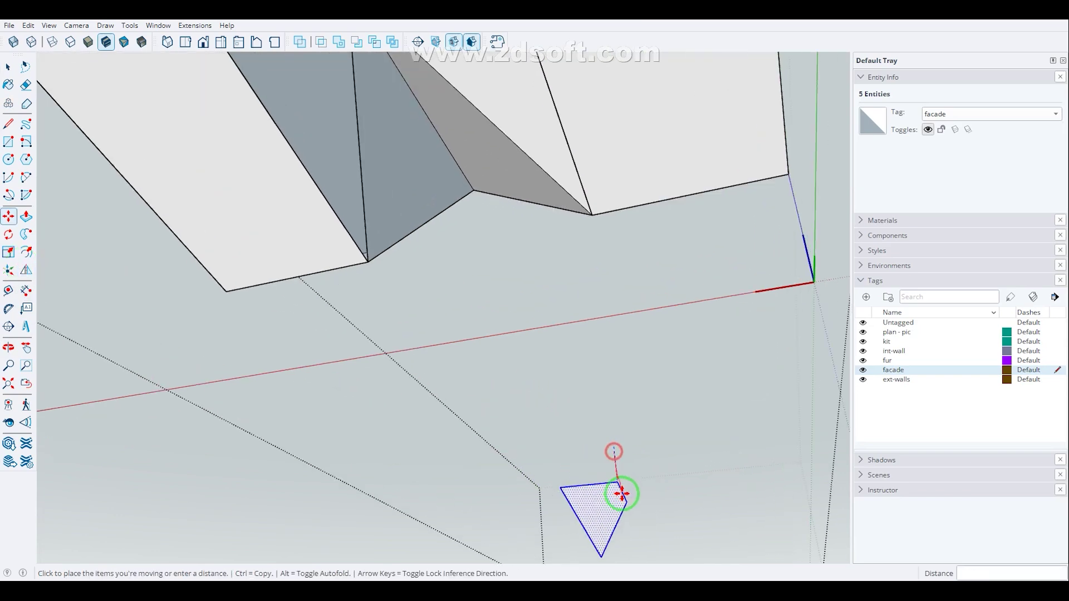
scroll(429, 203, "down", 3)
scroll(534, 258, "up", 8)
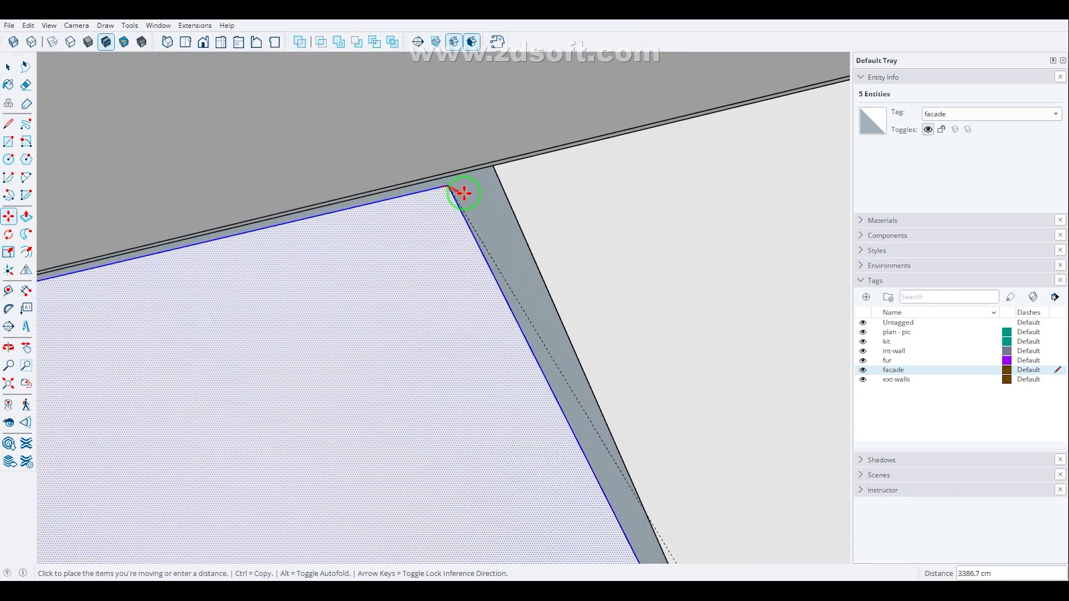
left_click(502, 161)
scroll(486, 236, "down", 4)
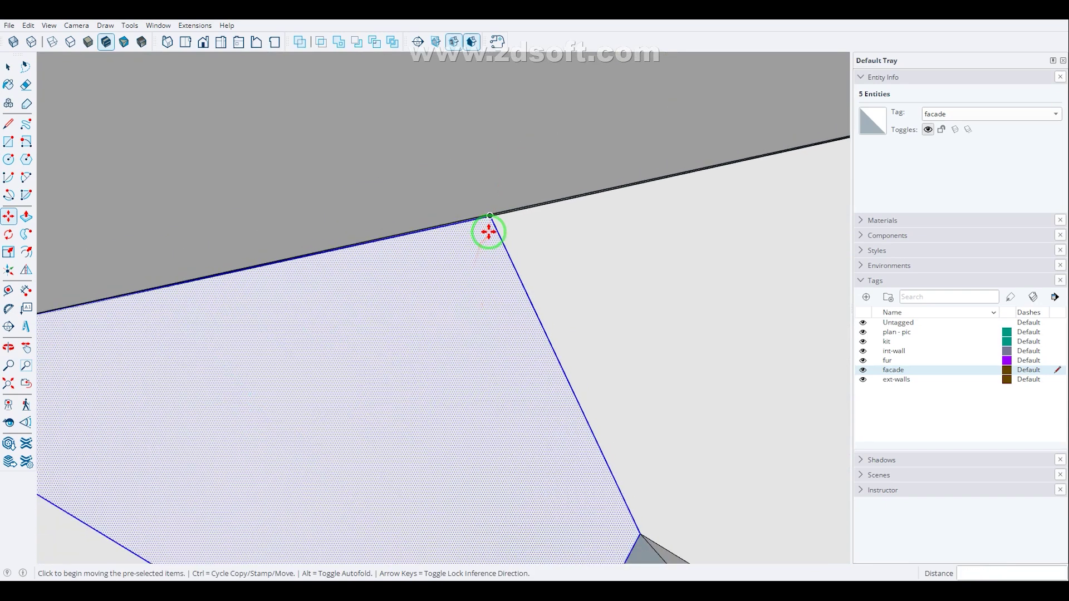
scroll(489, 245, "down", 3)
scroll(211, 284, "up", 6)
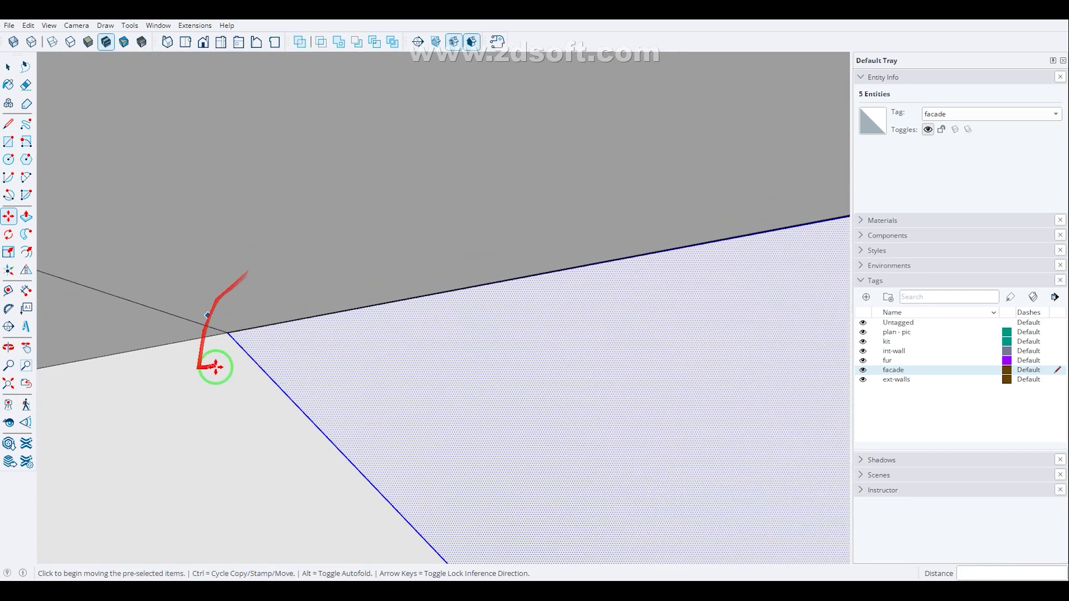
scroll(334, 350, "down", 3)
- Leave the roof component and inspect the gable and its underside from the front of the house
key("space")
left_click(350, 307)
scroll(375, 313, "down", 7)
middle_click_drag(587, 425, 318, 368)
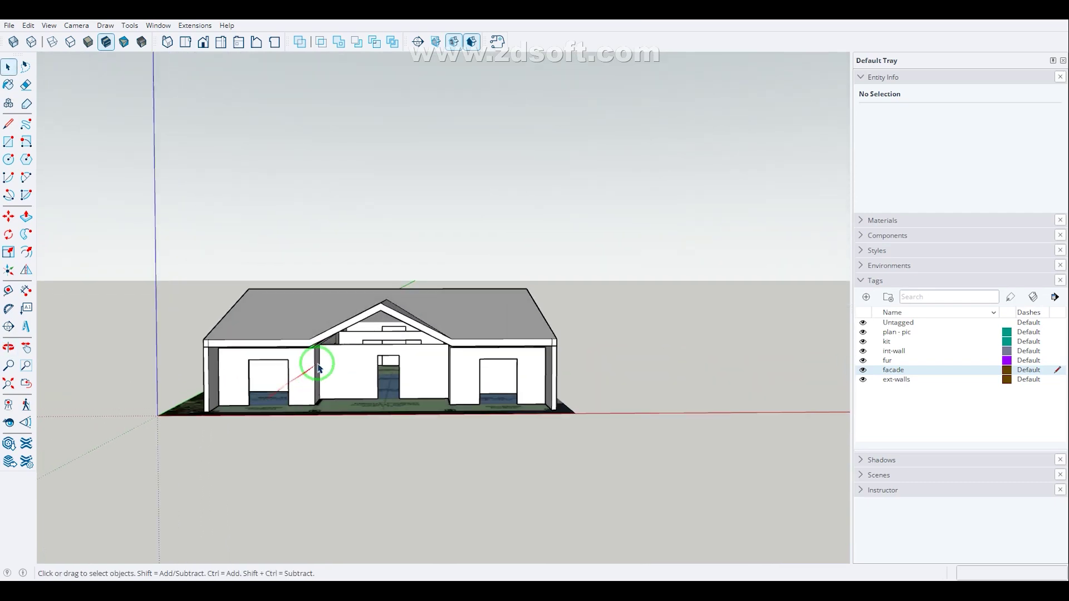
scroll(318, 368, "up", 3)
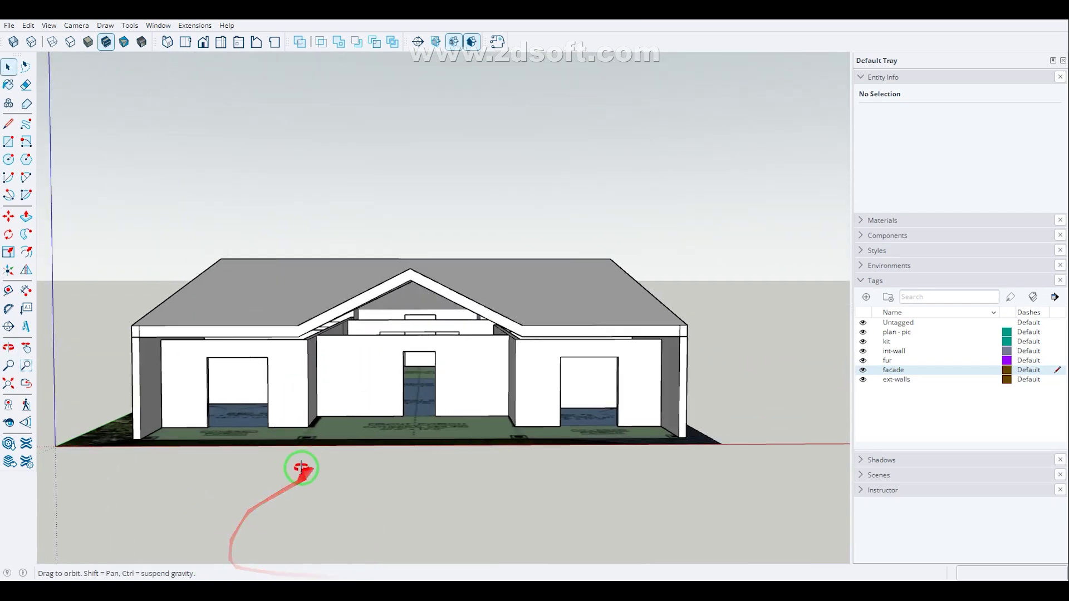
scroll(353, 327, "up", 5)
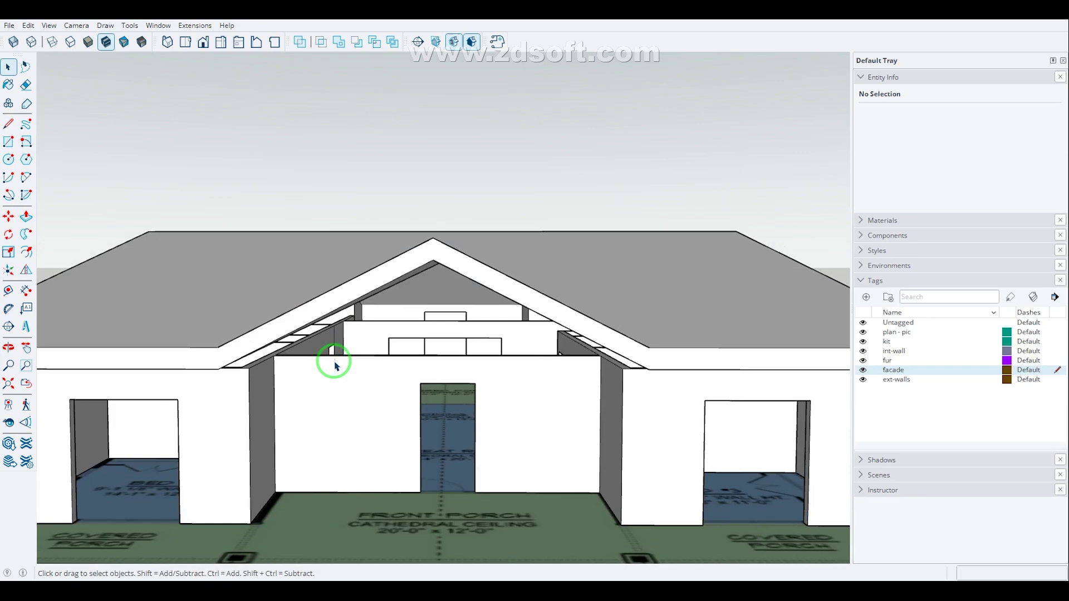
middle_click_drag(335, 366, 191, 401)
scroll(484, 248, "down", 3)
middle_click_drag(422, 328, 462, 294)
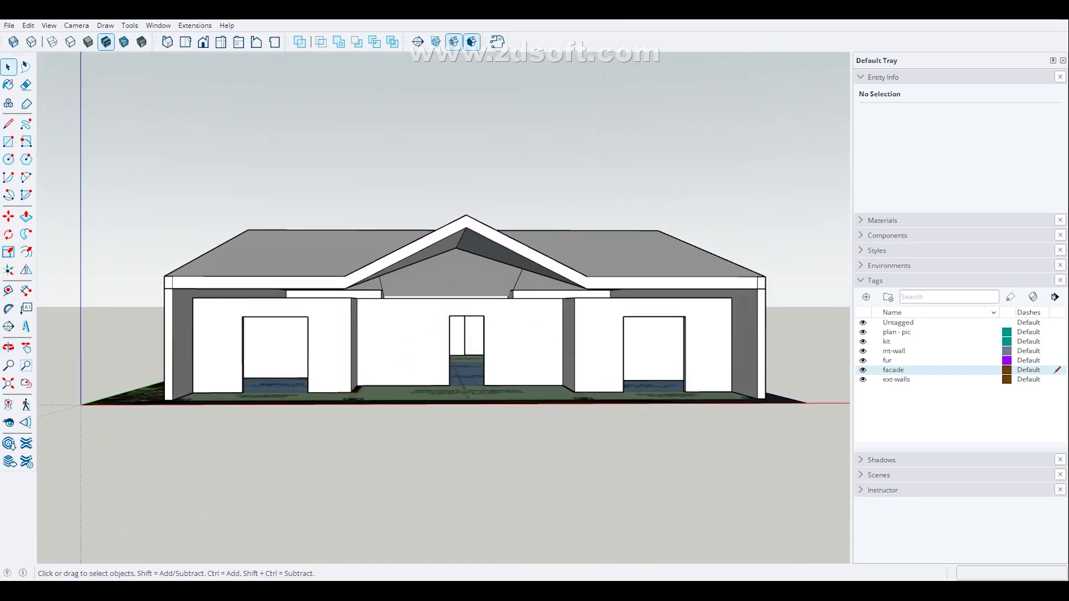
- Switch to the browser's elevation photo of plan 41841 and place it side by side with SketchUp
left_click(333, 27)
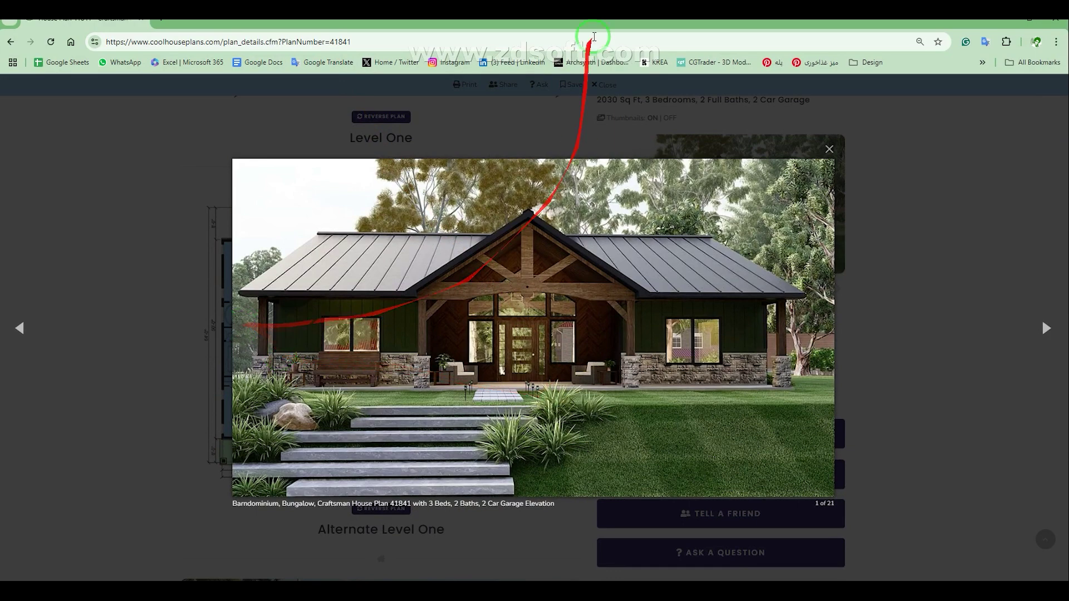
mouse_move(603, 28)
left_mouse_down()
mouse_move(1063, 167)
mouse_move(1068, 190)
left_mouse_up()
left_click(157, 174)
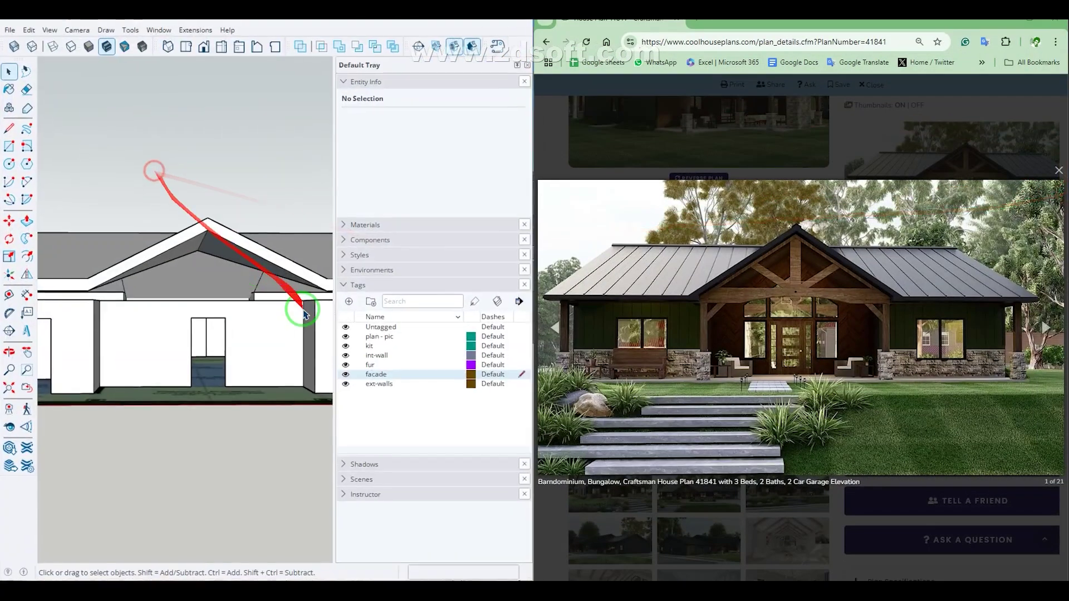
- Frame the whole front facade at the photo's viewing angle and compare the model with the reference elevation
scroll(254, 325, "down", 5)
middle_click_drag(267, 321, 276, 338, "shift")
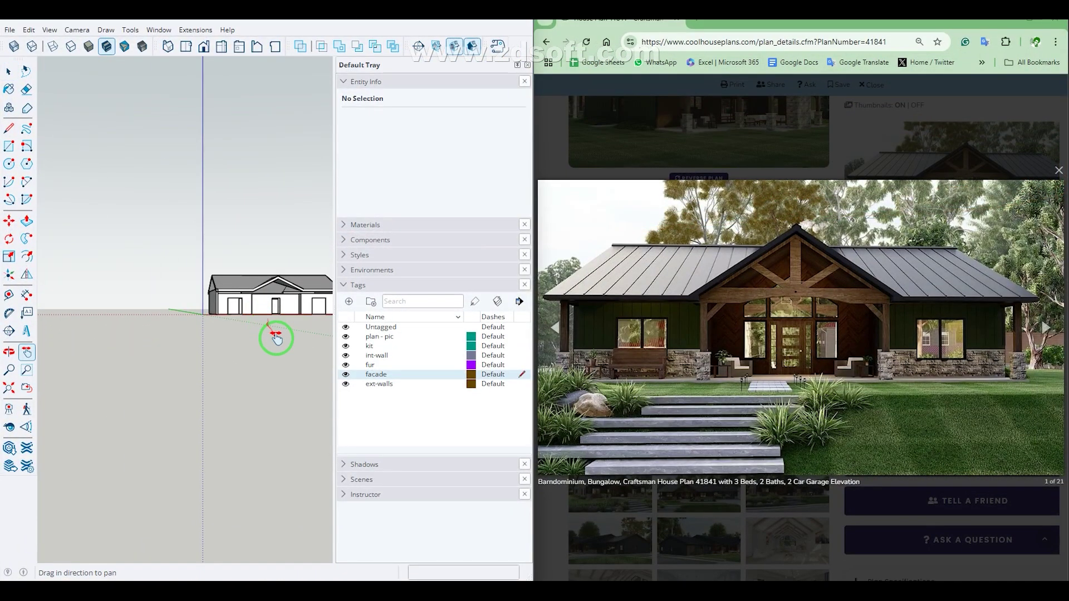
mouse_move(214, 365)
middle_mouse_down("shift")
mouse_move(38, 386)
mouse_move(186, 399)
mouse_move(215, 341)
mouse_move(223, 360)
mouse_move(215, 347)
middle_mouse_up("shift")
scroll(235, 273, "up", 5)
scroll(235, 273, "down", 5)
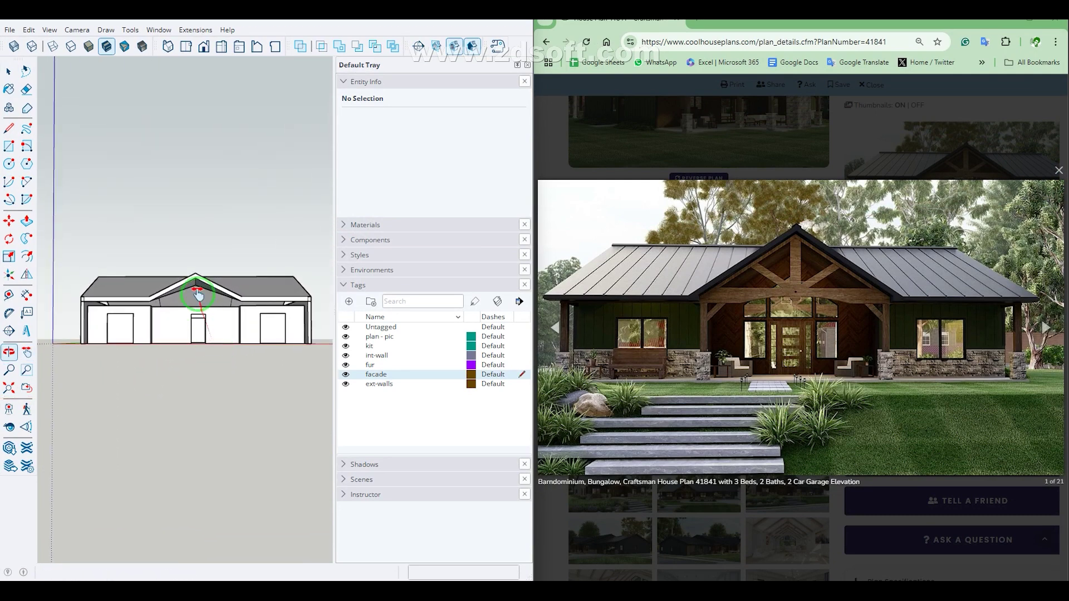
scroll(198, 290, "up", 2)
scroll(202, 292, "down", 4)
scroll(265, 297, "up", 2)
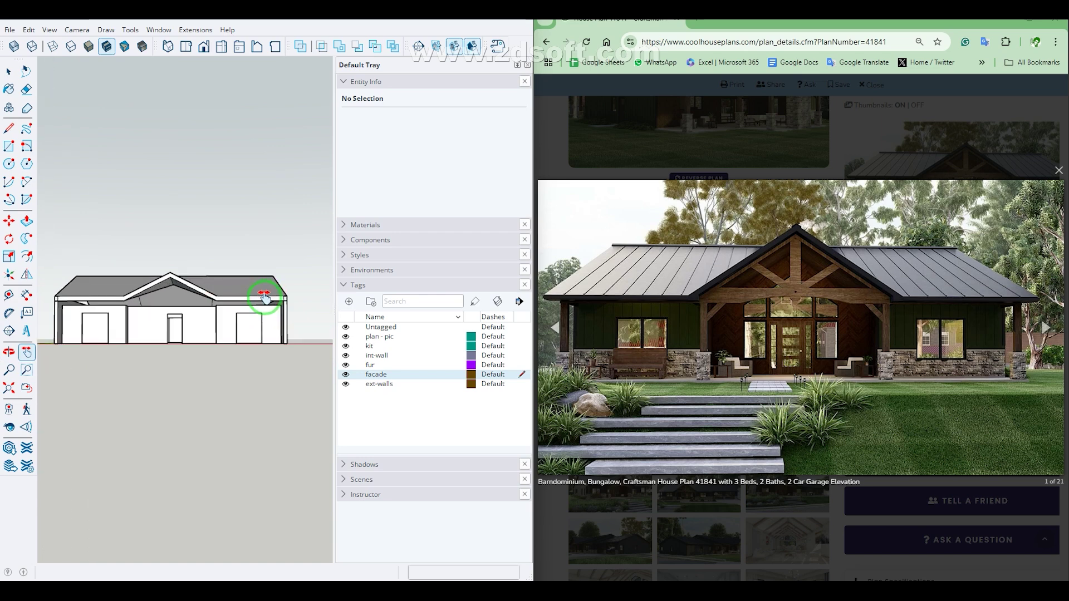
scroll(264, 298, "down", 2)
scroll(113, 293, "up", 3)
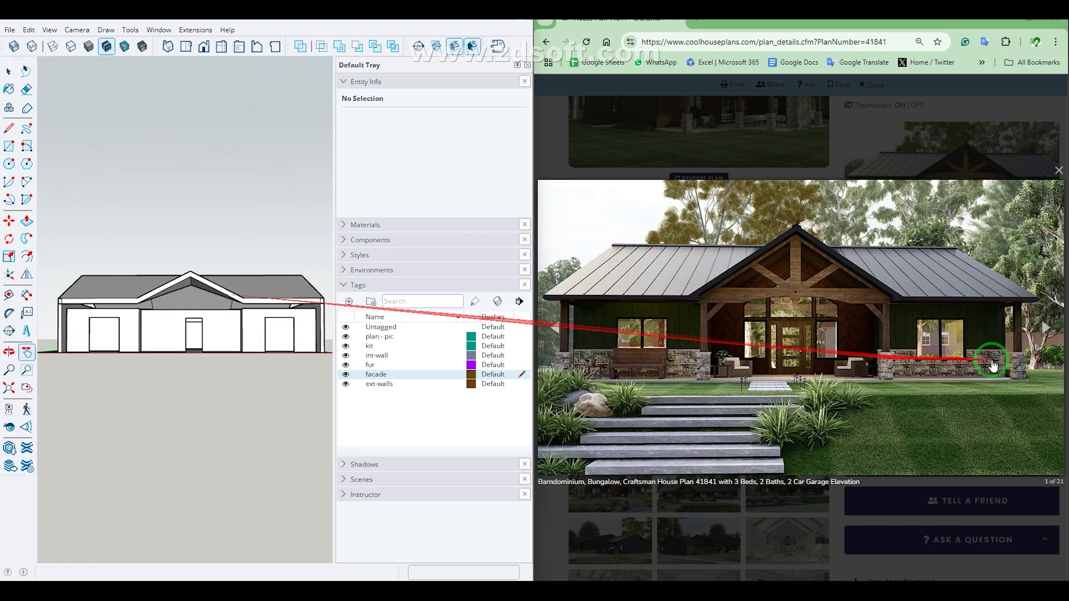
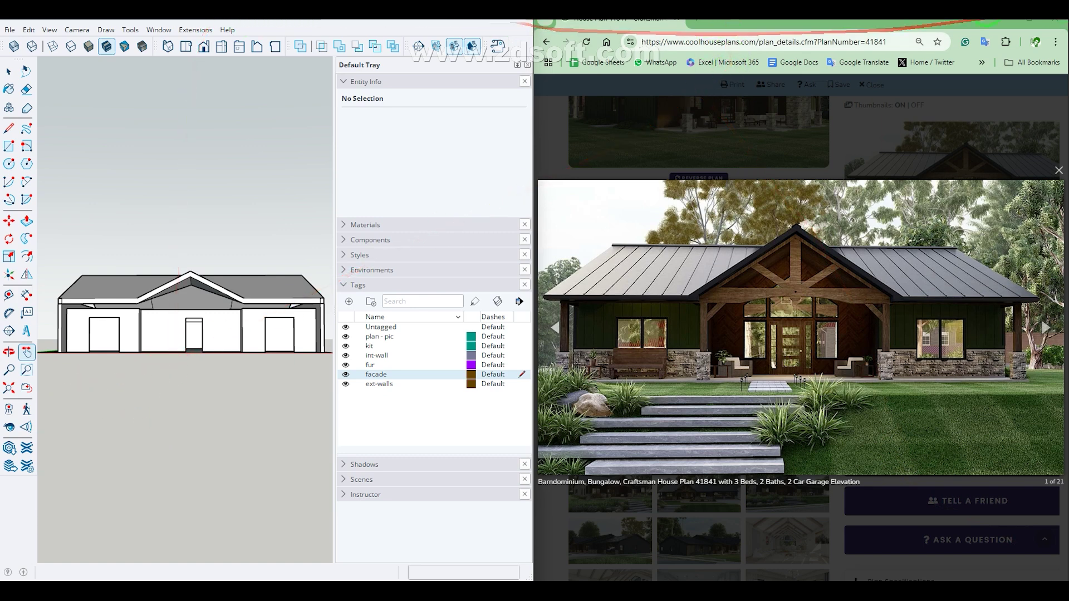
- Draw a rectangular panel across the front porch opening, from the gable's two lower corners down to the ground
left_click(508, 23)
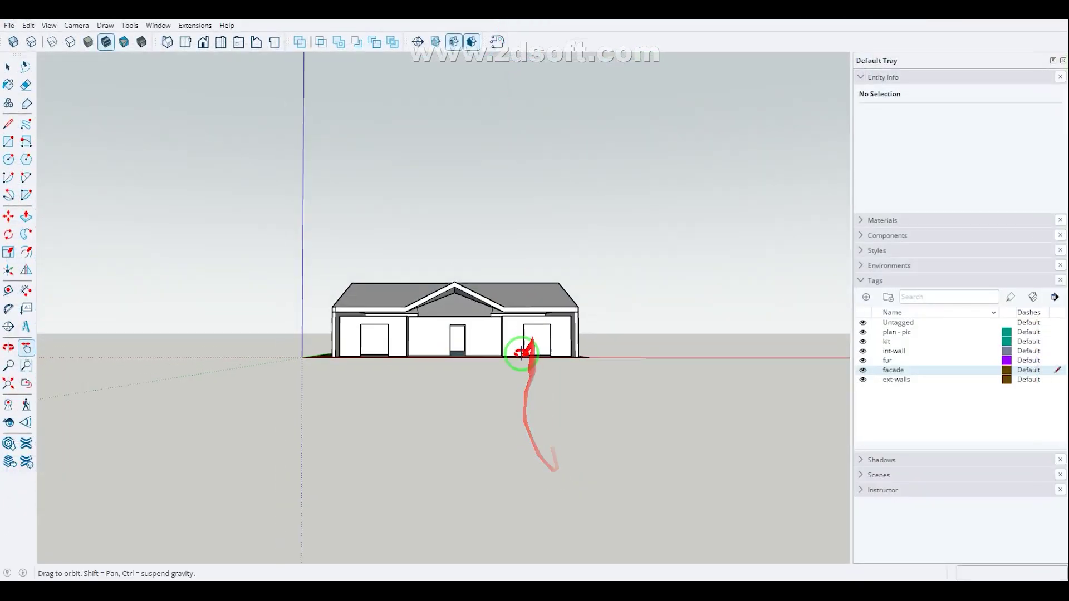
mouse_move(520, 353)
middle_mouse_down()
mouse_move(412, 429)
mouse_move(459, 326)
middle_mouse_up()
left_click(460, 326)
scroll(568, 370, "up", 3)
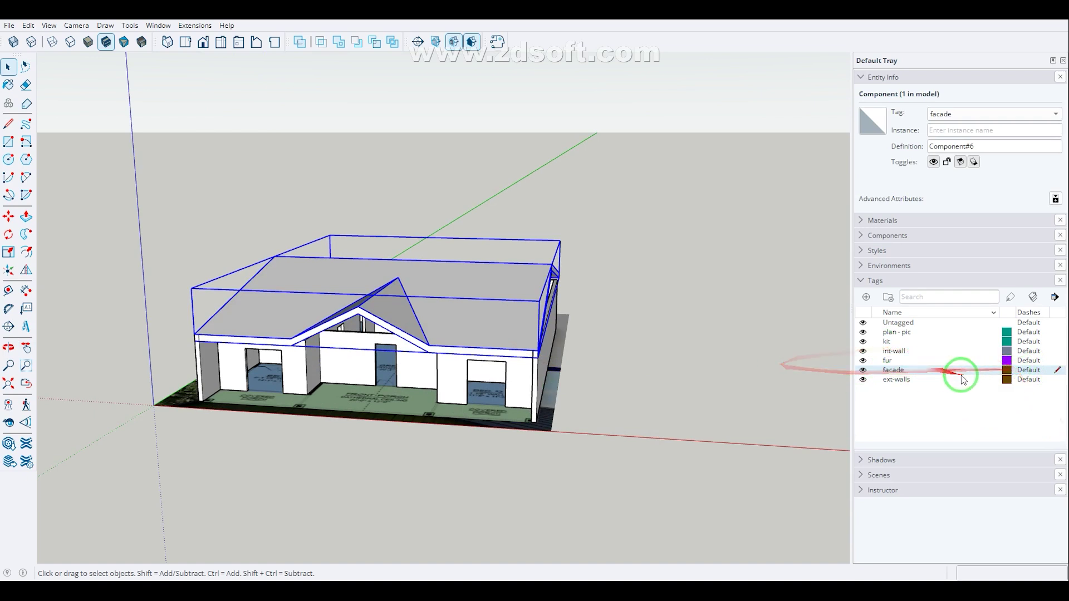
middle_click_drag(405, 490, 315, 438)
scroll(350, 384, "up", 3)
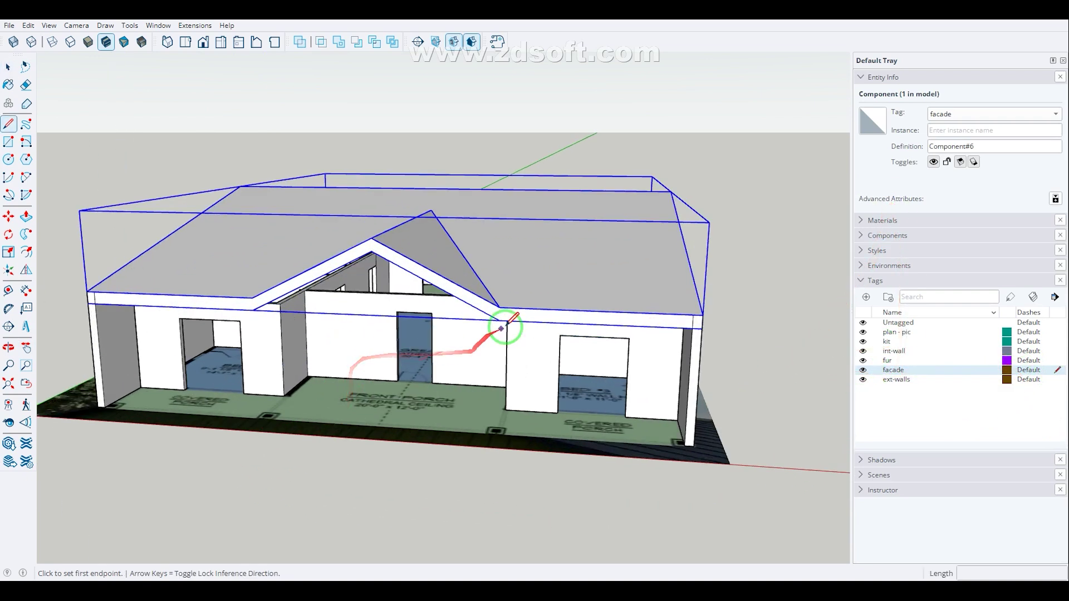
left_click(499, 320)
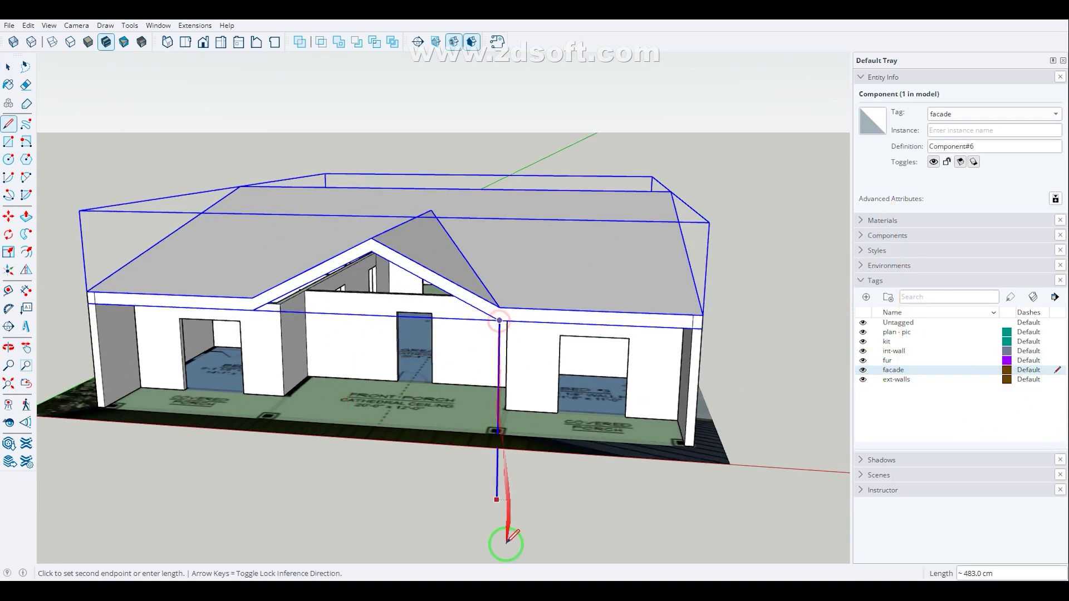
left_click(498, 433)
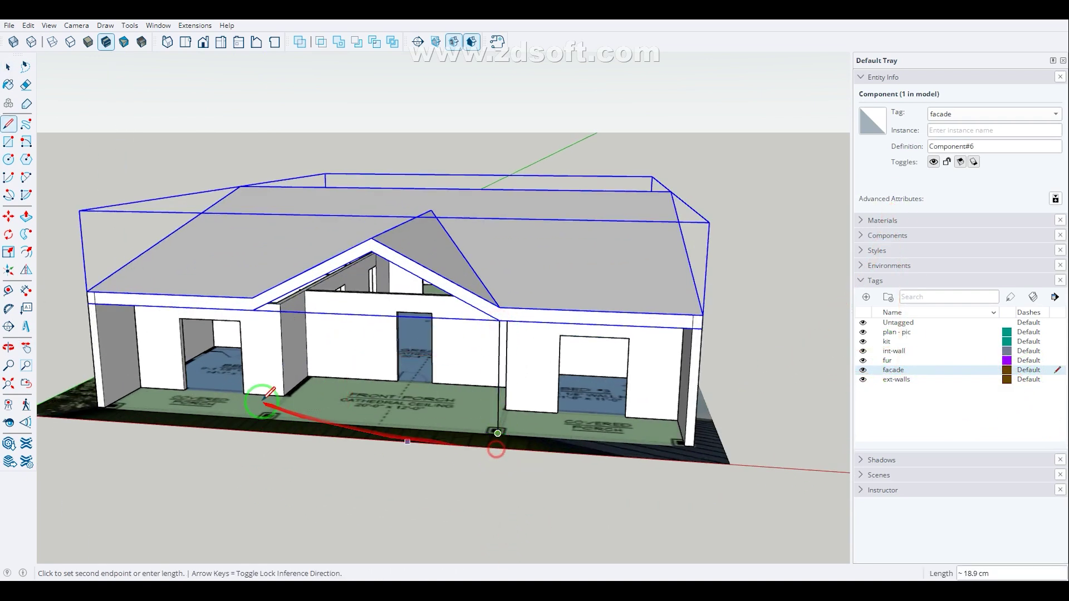
left_click(253, 309)
left_click(499, 316)
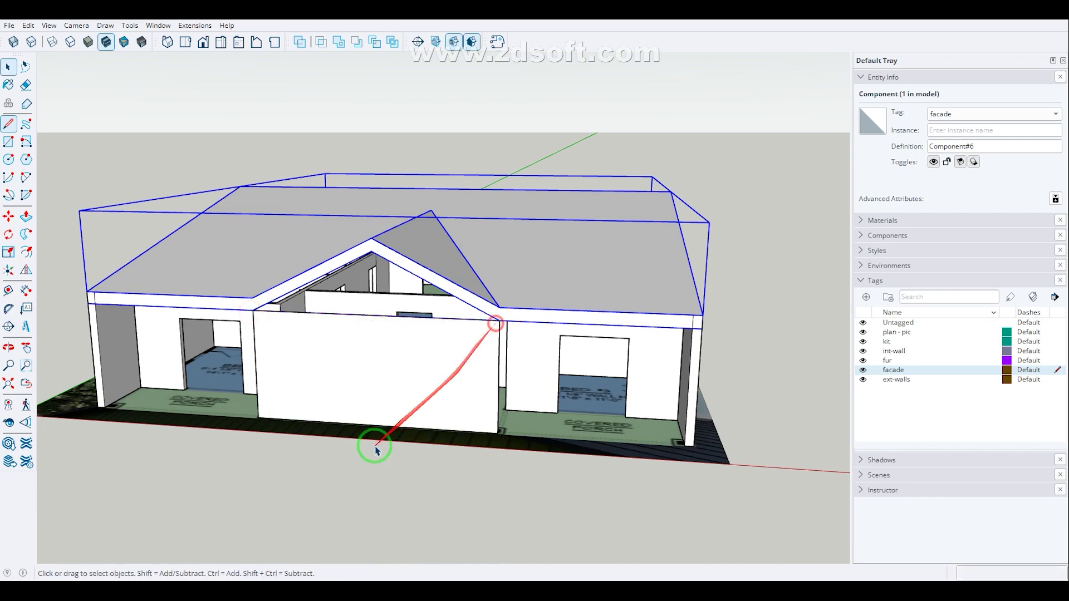
- Make the new porch panel face a component
middle_click_drag(375, 442, 401, 382)
key("space")
left_click(449, 384)
key("g")
key("Return")
- Check the reference elevation's gable and draw a 150 cm vertical line from the midpoint of the panel's upper edge to the gable's inner peak
left_click(1029, 22)
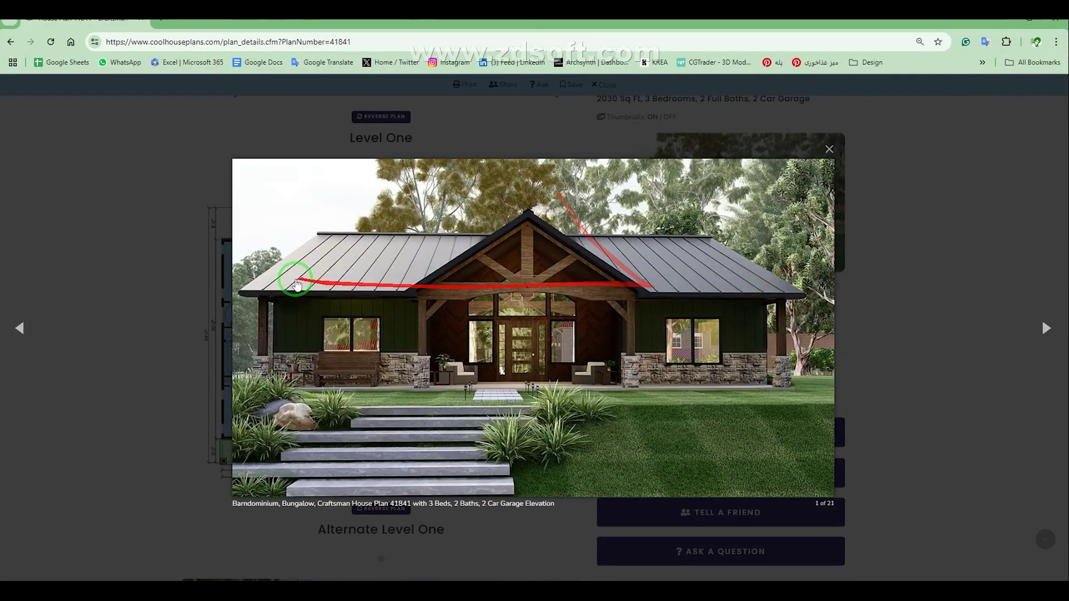
key("alt+Tab")
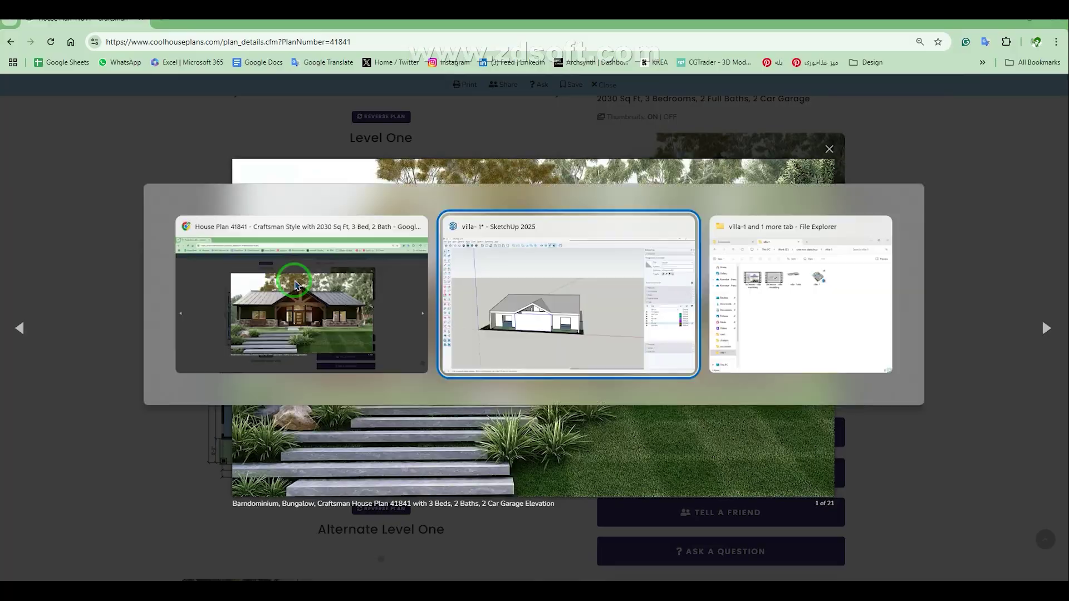
scroll(356, 320, "up", 5)
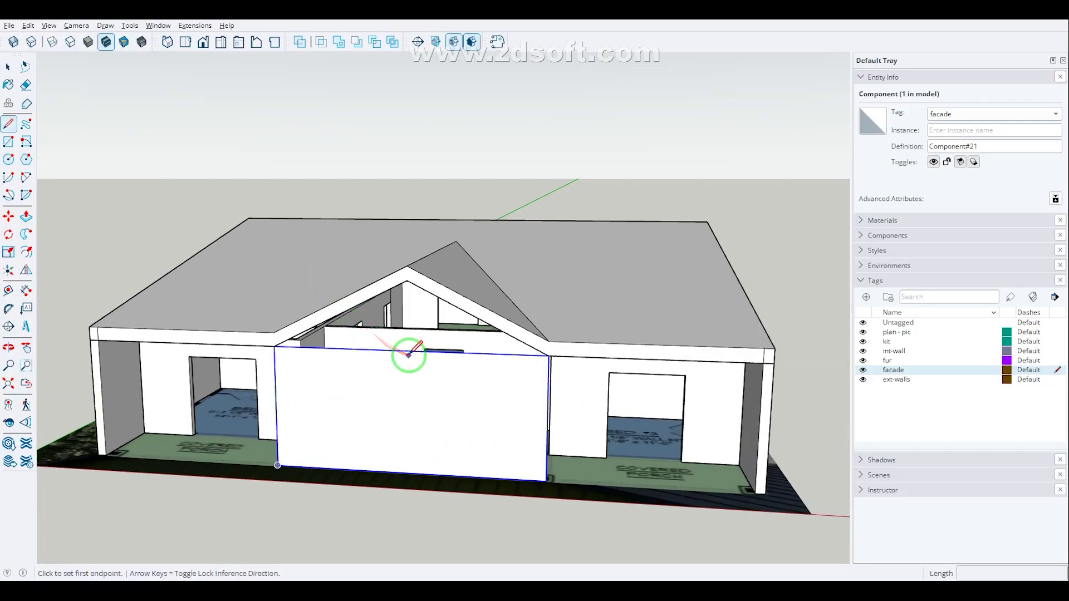
left_click(408, 349)
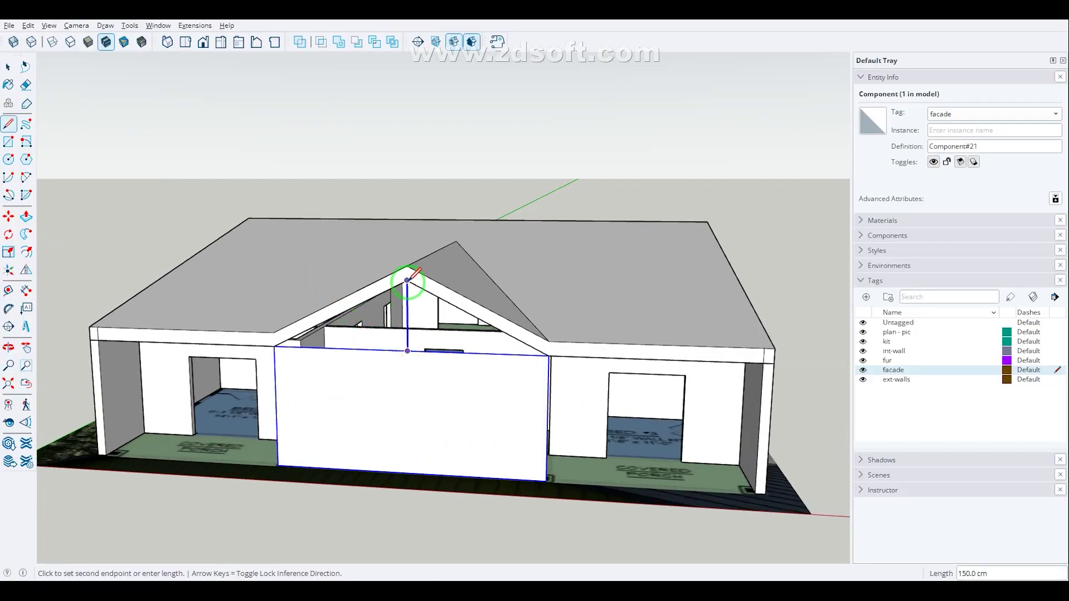
left_click(407, 280)
- Close the left half of the gable with a line from the panel's upper left corner to the gable's inner peak
key("F3")
left_click(279, 303)
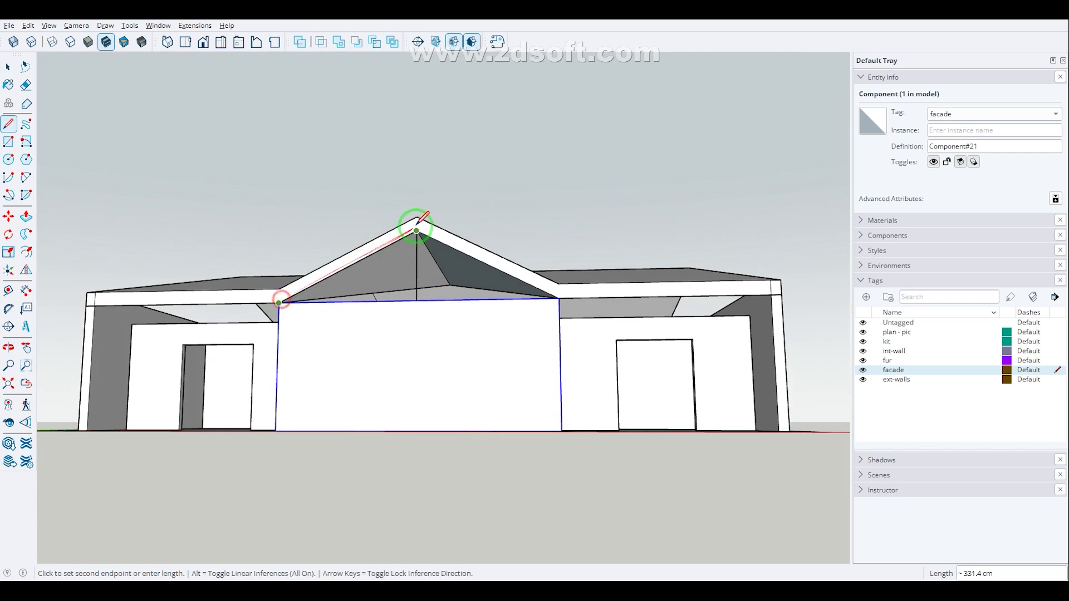
left_click(417, 227)
left_click(559, 298)
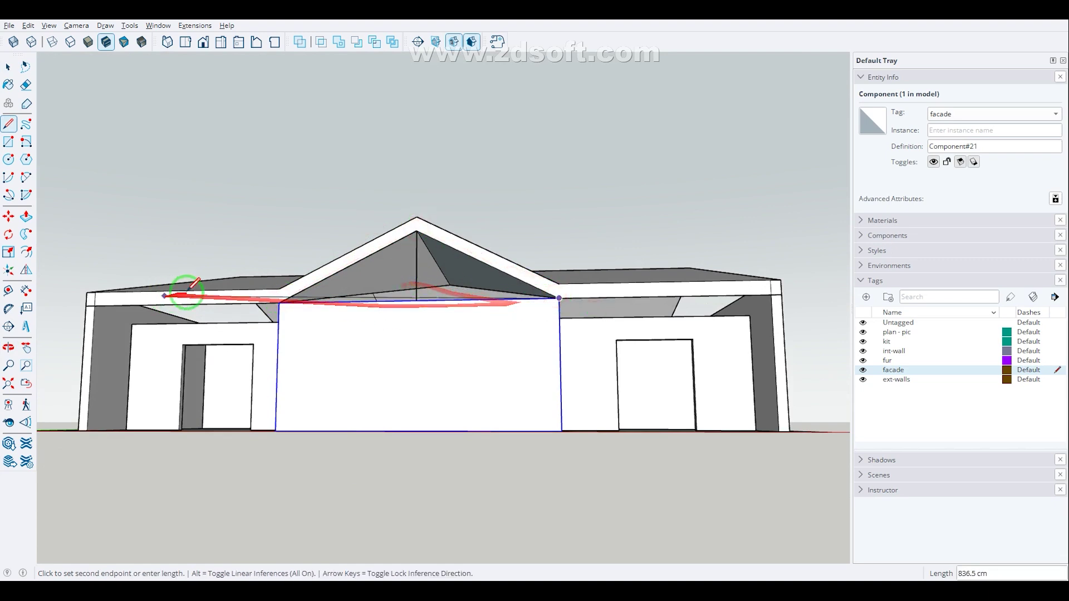
key("Escape")
key("F8")
key("space")
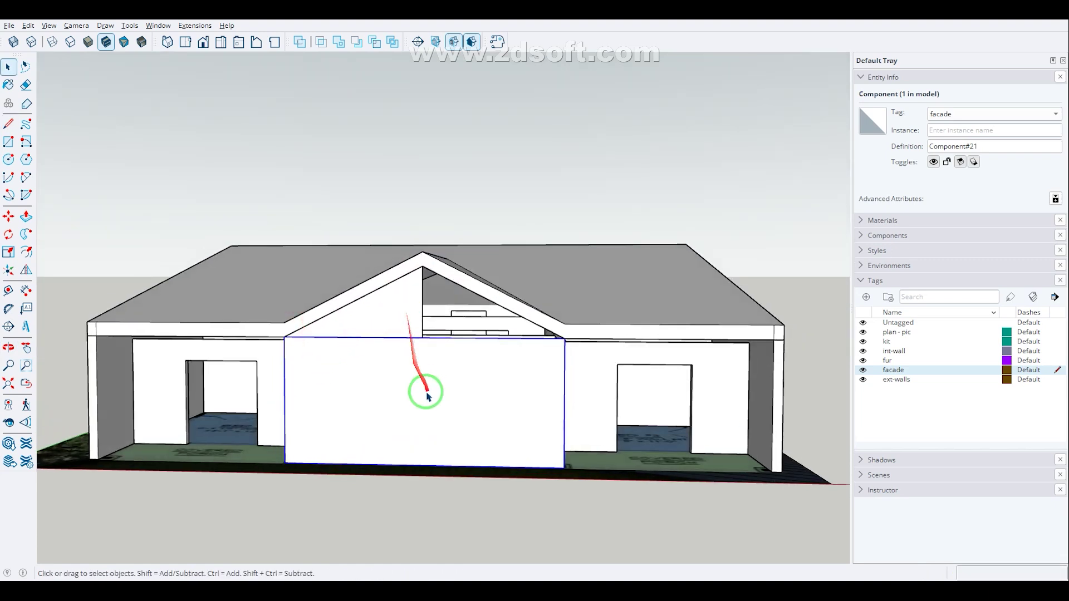
- Combine the porch panel and the half-gable faces into one component and place a copy of it in the open area beside the house
left_click(406, 330, "shift")
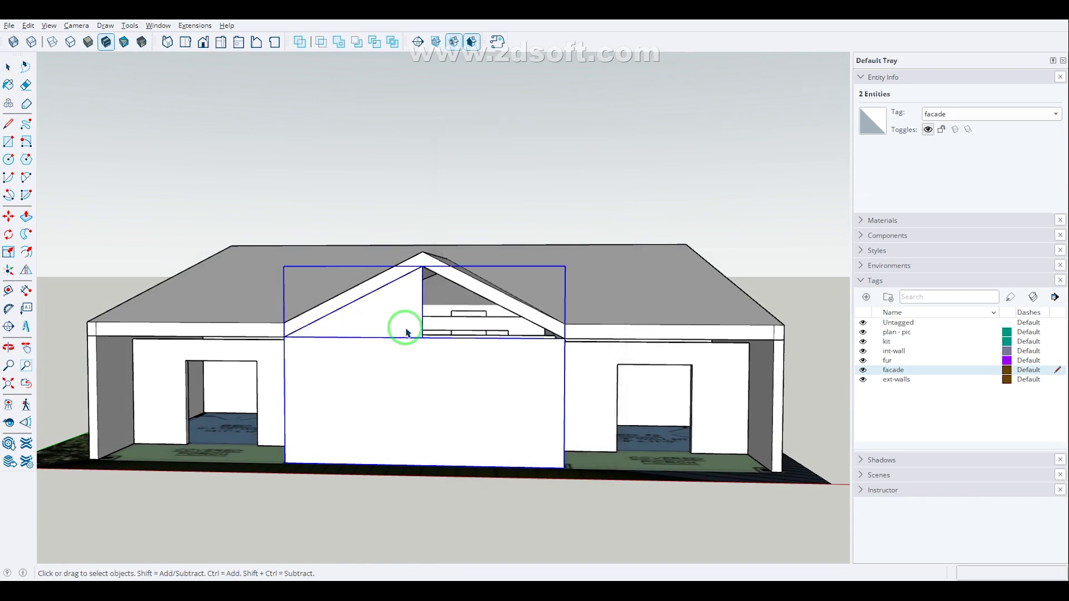
key("g")
middle_click_drag(406, 330, 319, 460)
key("m")
left_click(382, 460)
key("ctrl")
scroll(281, 296, "down", 3)
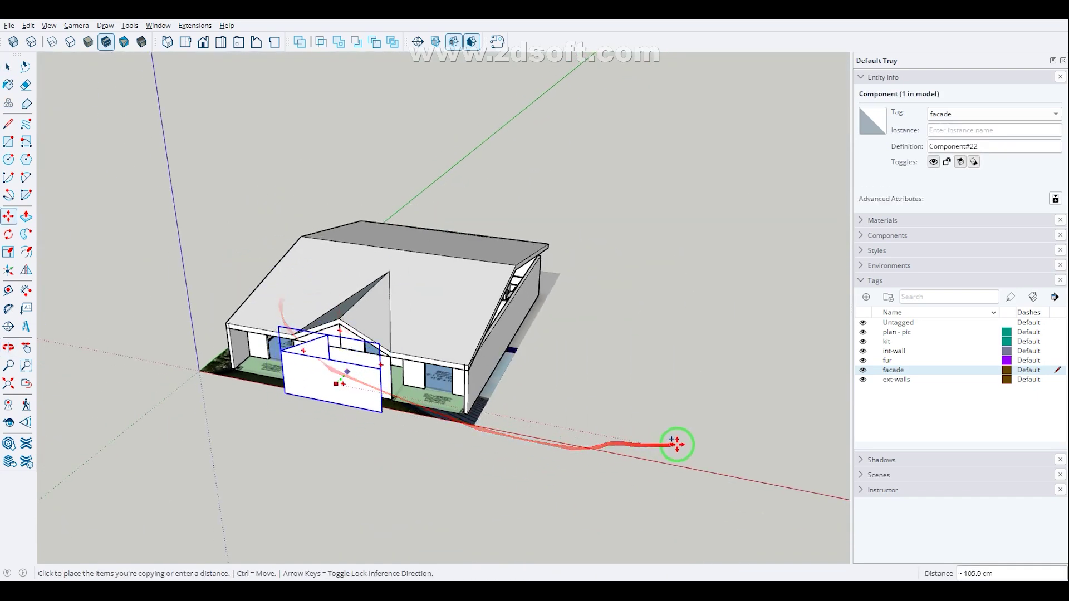
left_click(677, 445)
key("space")
- In the copied component, close the right half of the gable from peak to panel corner and erase the vertical centre line
scroll(690, 443, "up", 5)
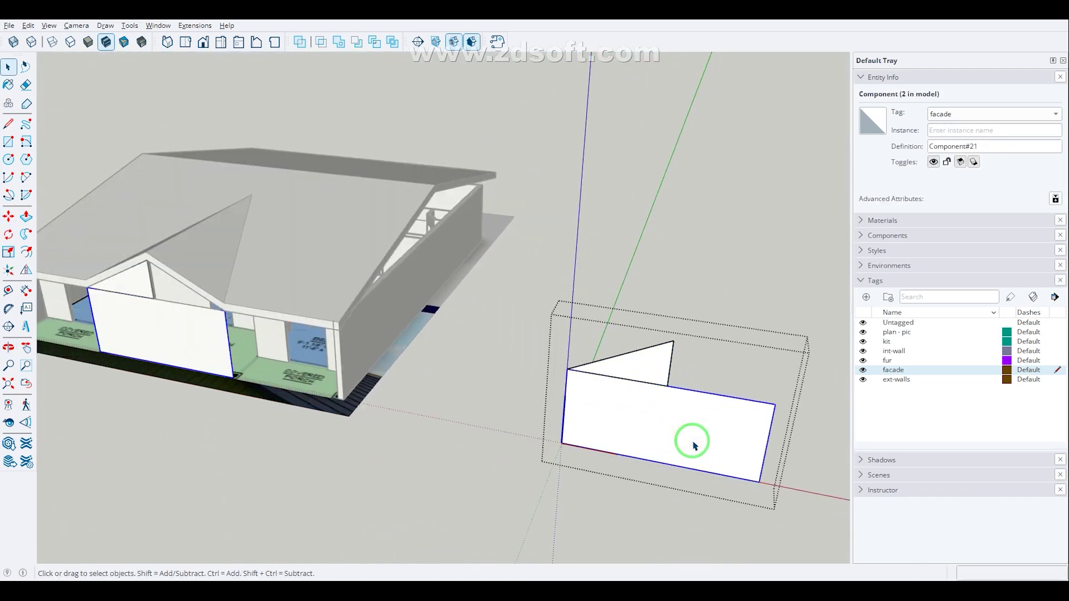
double_click(650, 372)
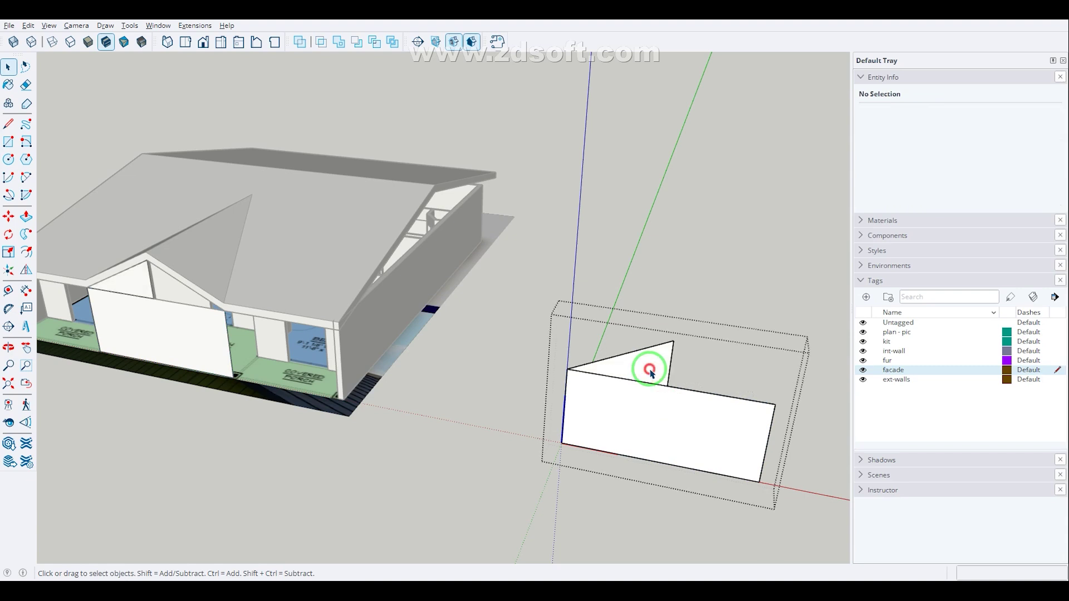
left_click(650, 367)
scroll(676, 337, "up", 1)
key("l")
left_click(677, 338)
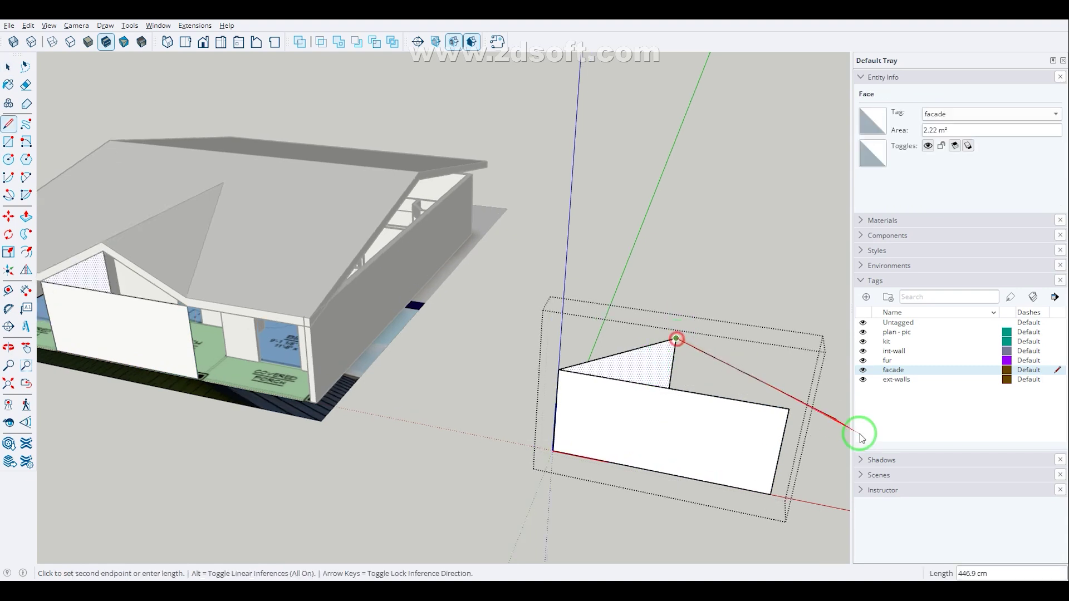
left_click(789, 408)
left_click(561, 370)
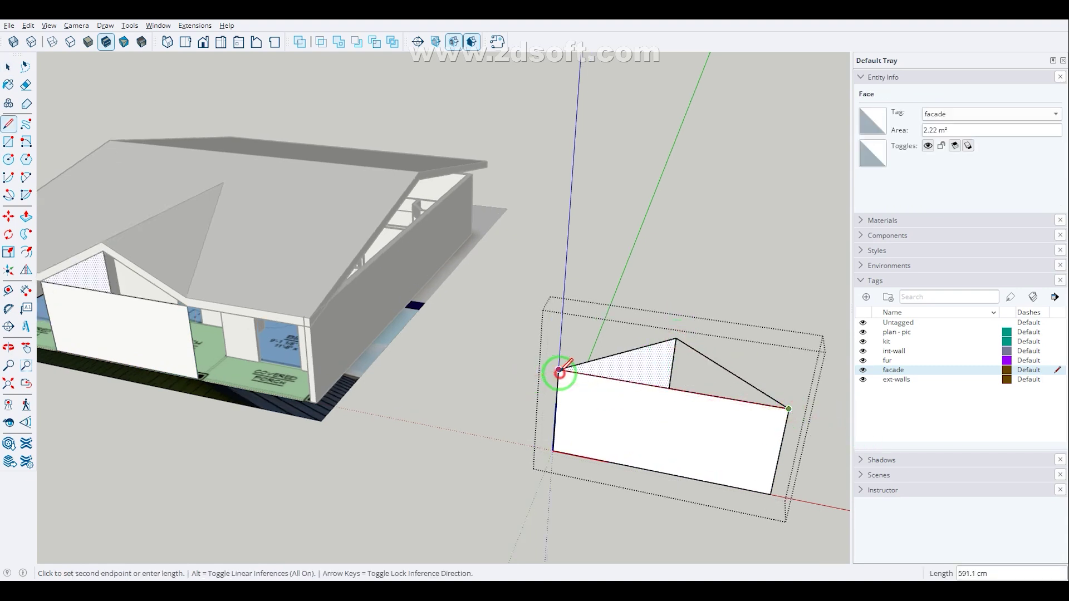
key("space")
middle_click_drag(561, 370, 610, 377)
left_click(623, 369)
key("Delete")
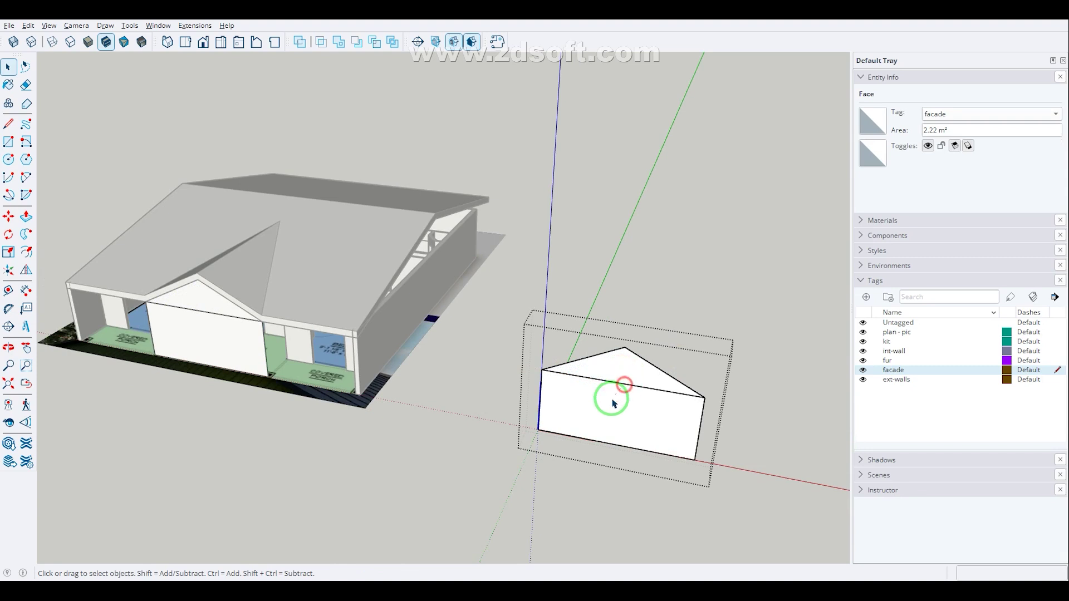
- Explode the nested rectangular panel component and delete its upper edge so that the panel and gable form one face
left_click(618, 393)
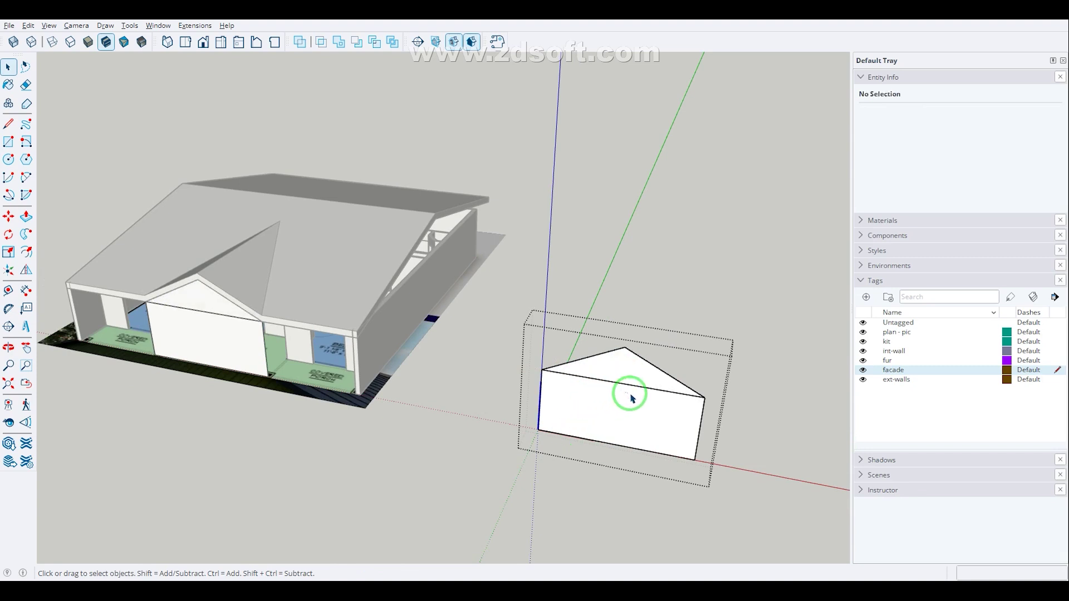
left_click(635, 390)
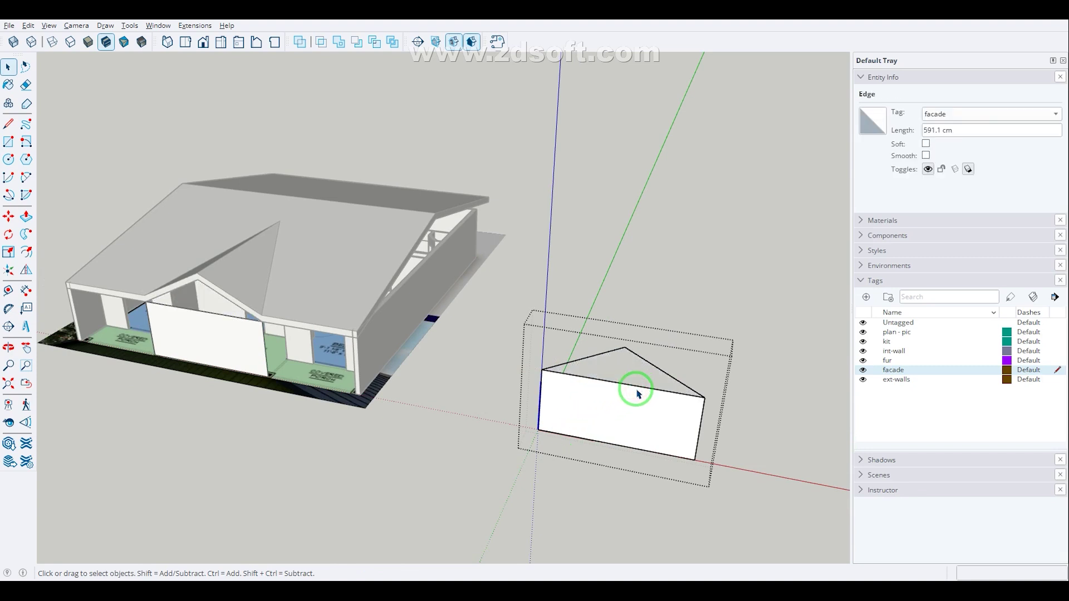
key("Escape")
key("Escape")
right_click(634, 396)
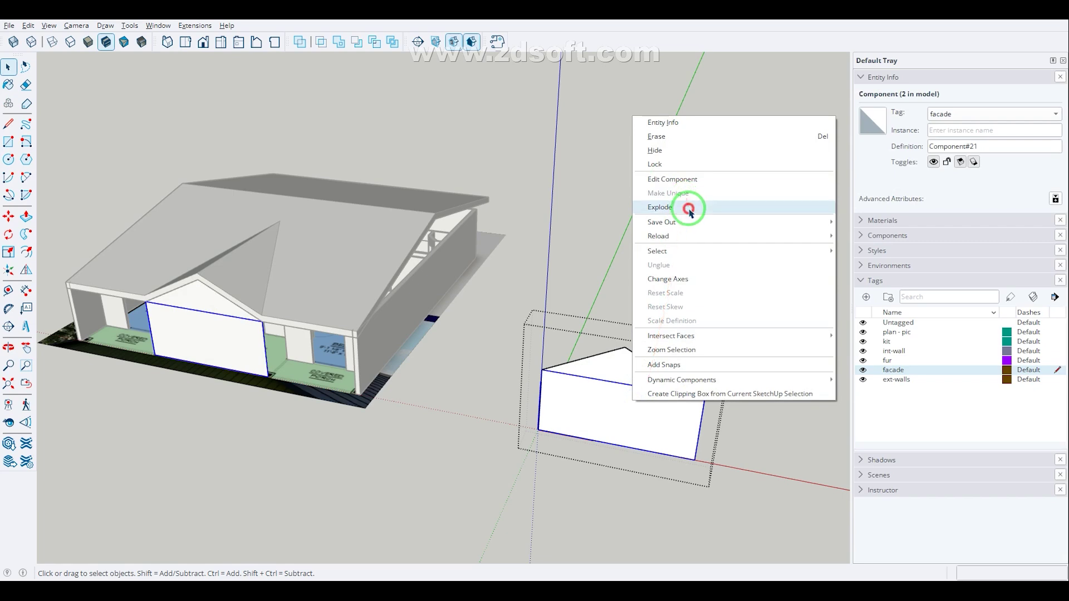
left_click(689, 209)
left_click(640, 387)
middle_click_drag(635, 401, 667, 334)
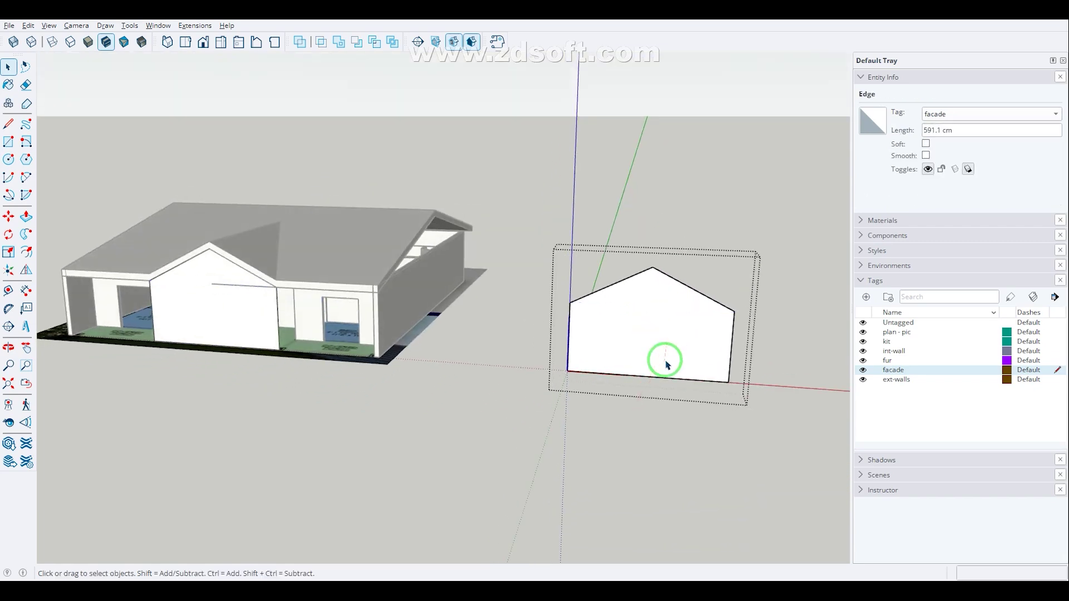
key("Escape")
- Check the porch truss in the reference photo and draw a horizontal line between the gable's two lower corners
key("alt+Tab")
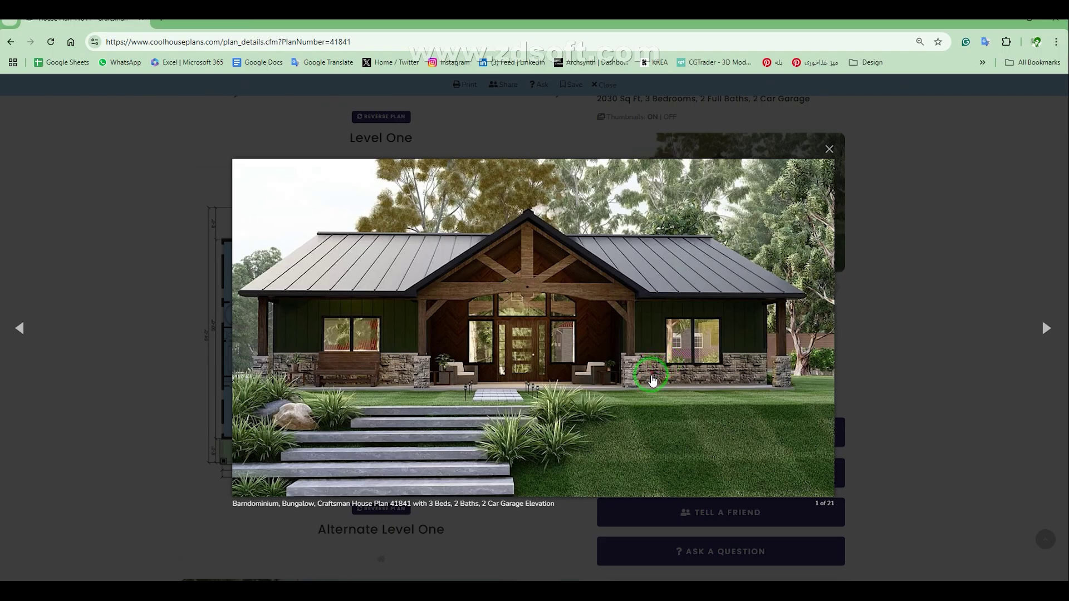
key("alt+Tab")
middle_click_drag(653, 379, 729, 346)
key("l")
left_click(746, 291)
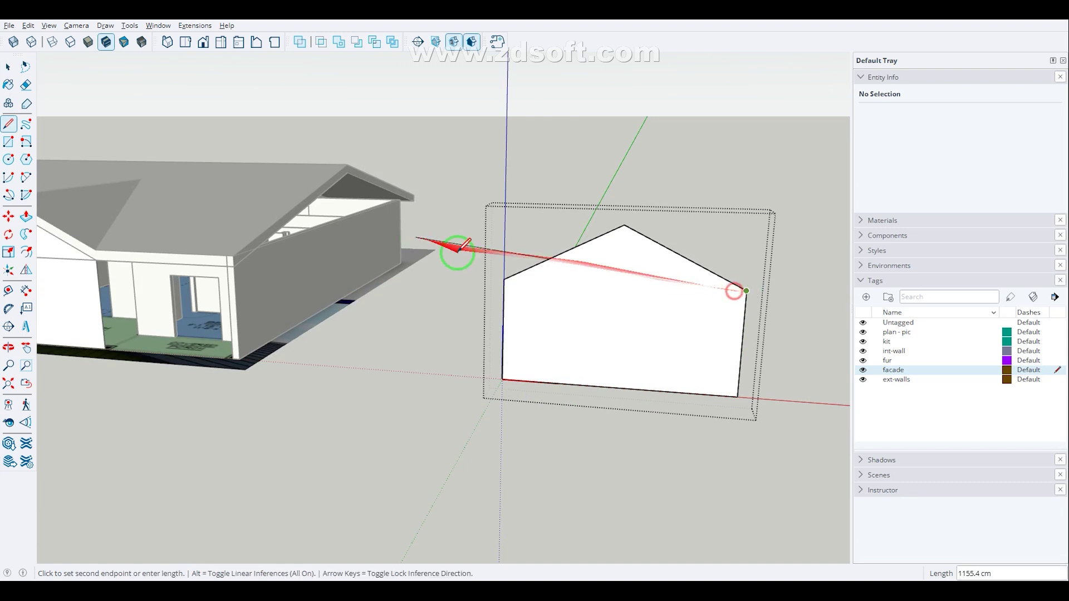
left_click(504, 279)
- Copy the horizontal line 40 cm straight down on the face
key("space")
left_click(519, 284)
key("m")
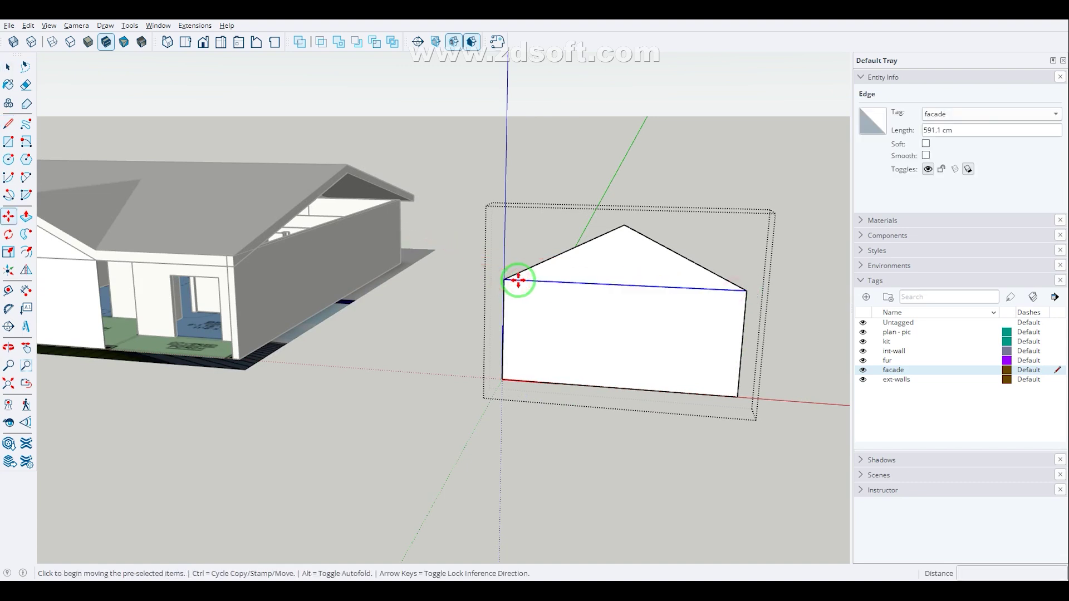
key("ctrl")
left_click(518, 281)
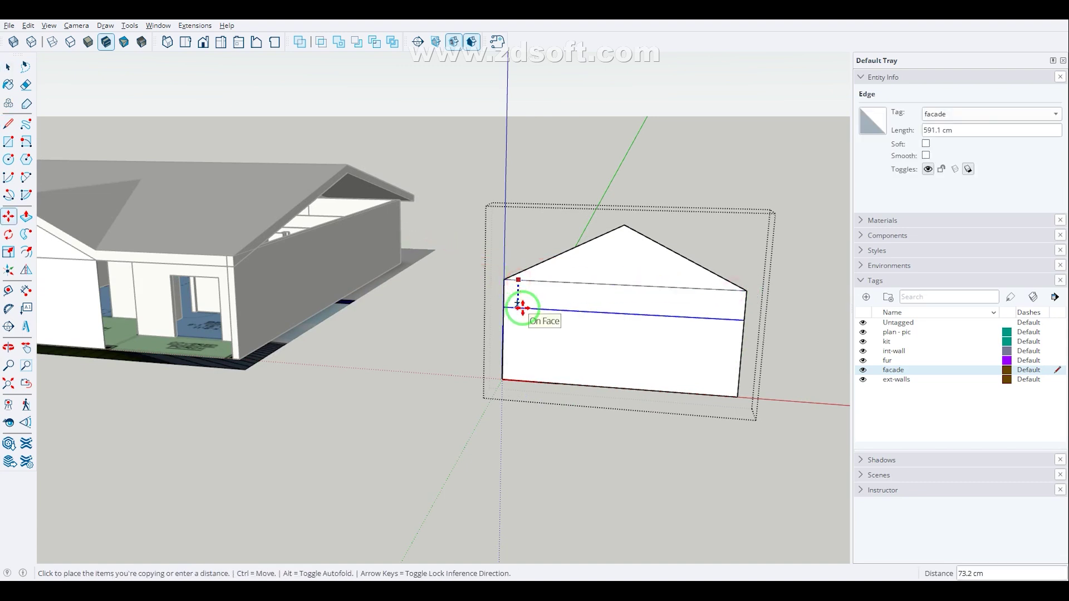
left_click(520, 306)
- Recheck the reference truss and draw the vertical centre line from the gable peak down to the lower horizontal line
key("alt+Tab")
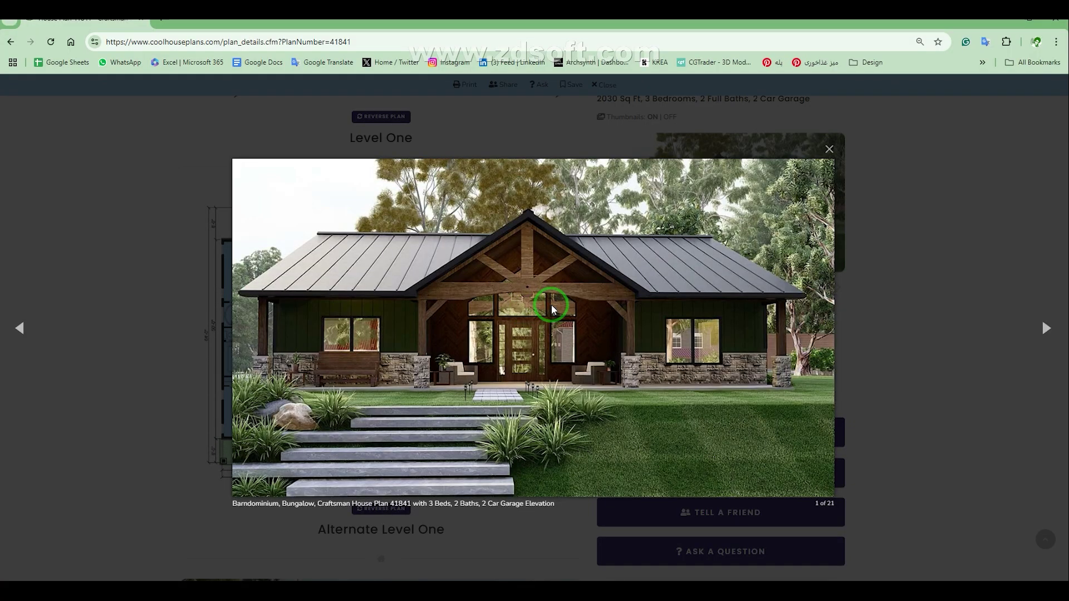
key("alt+Tab")
key("l")
left_click(617, 284)
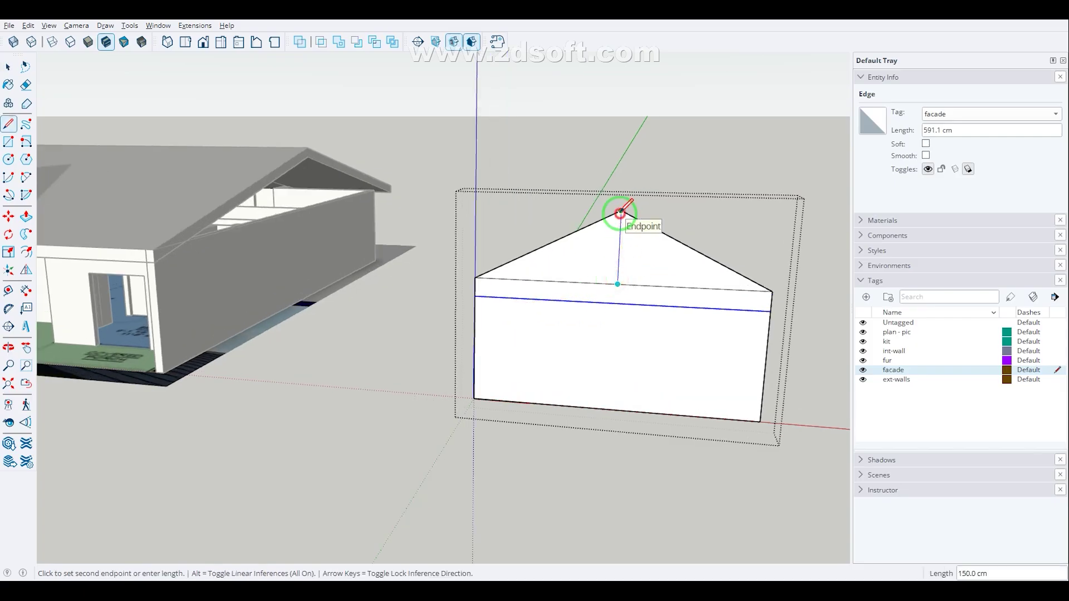
left_click(620, 212)
left_click(617, 303)
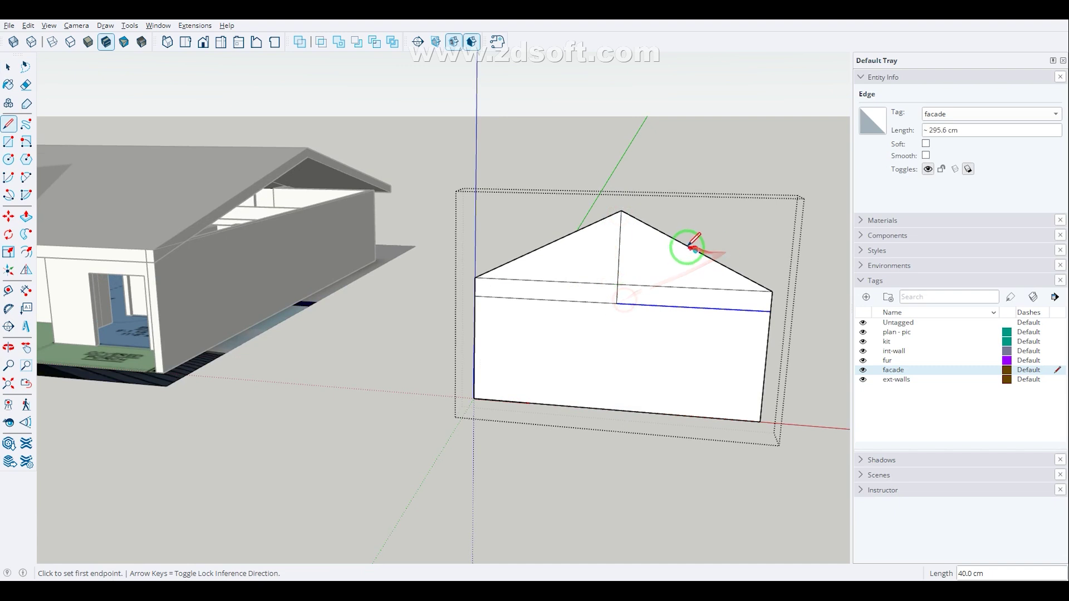
- Draw two diagonal brace lines from the lower horizontal line's centre to the midpoints of the right and left gable slopes
left_click(694, 254)
left_click(617, 303)
left_click(617, 303)
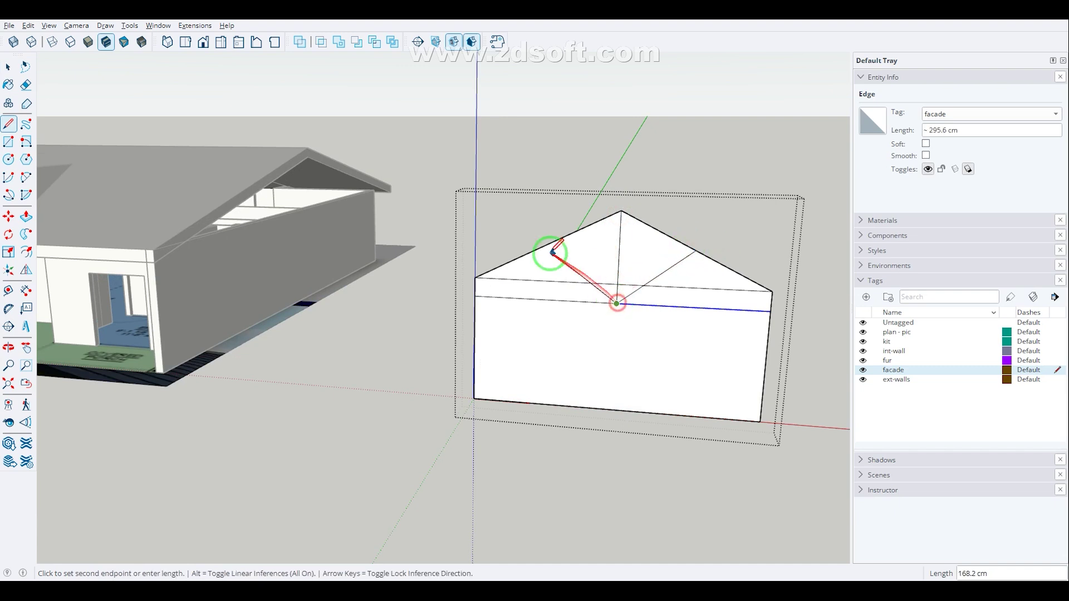
left_click(545, 245)
key("space")
- Erase all segments of the upper horizontal line crossing the gable
middle_click_drag(540, 248, 625, 306)
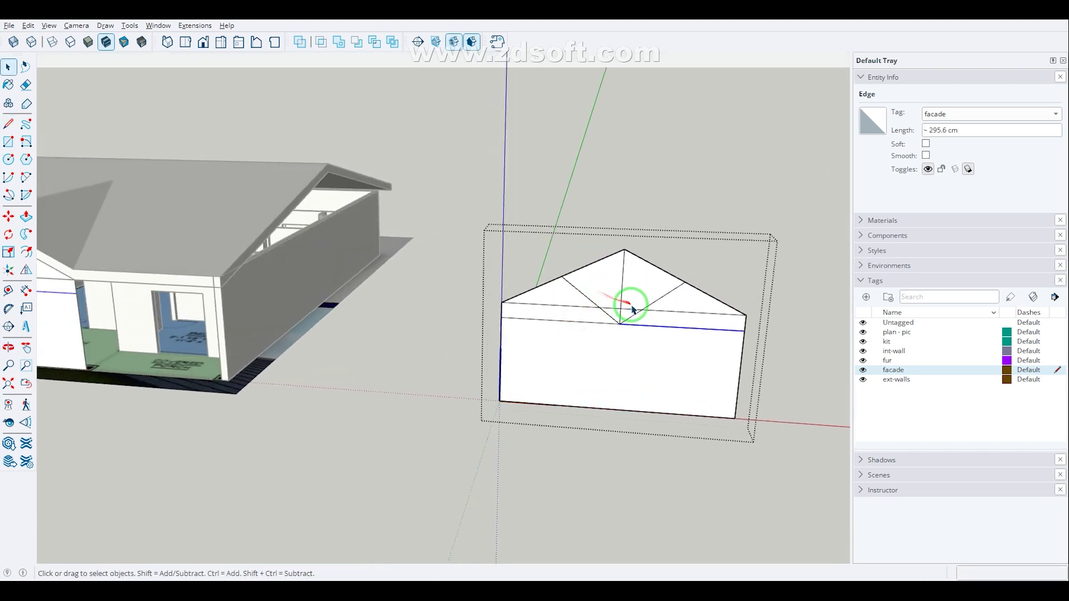
left_click(616, 309)
double_click(614, 309)
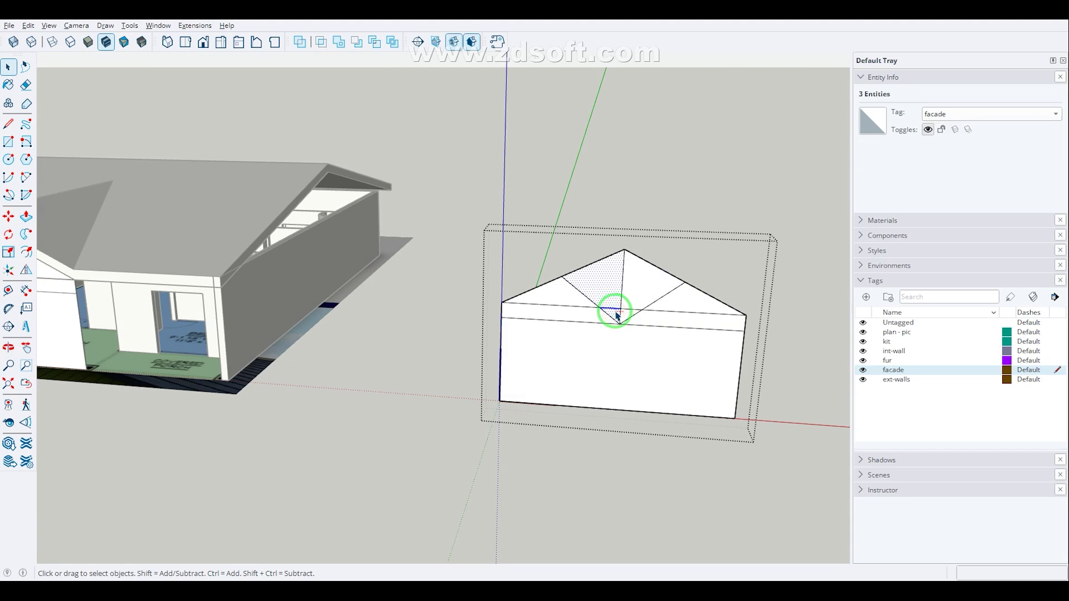
left_click(616, 309)
left_click(589, 309)
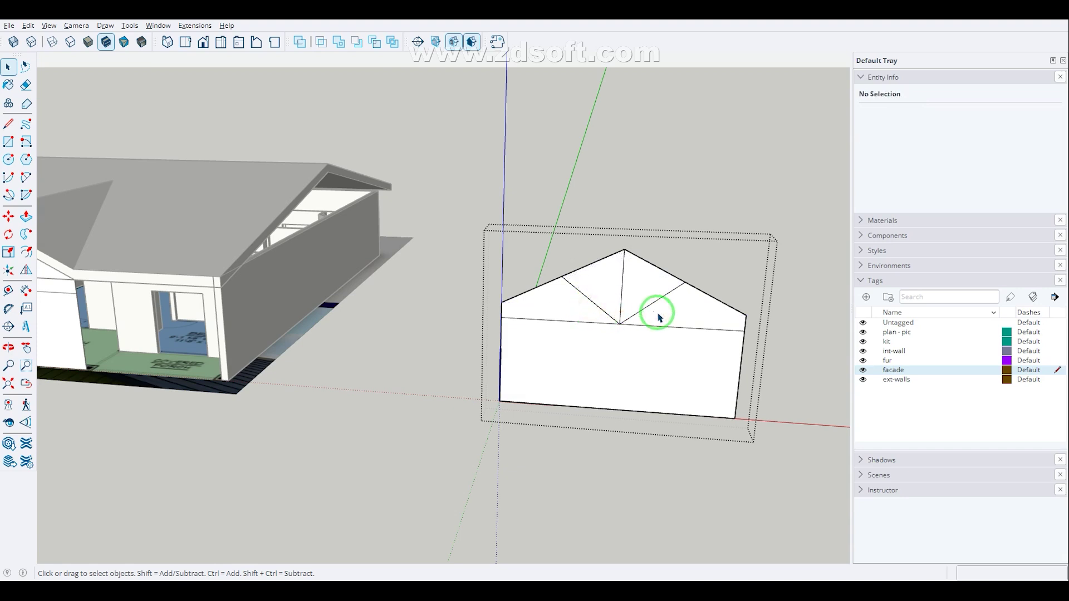
- Offset the outlines of the four triangular gable faces 30 cm inward
key("f")
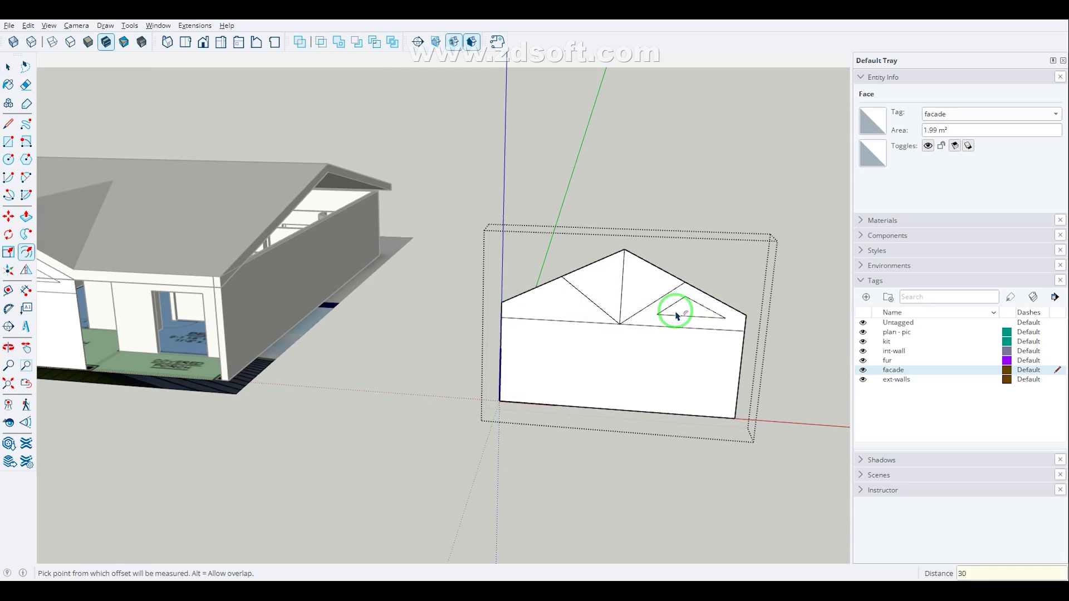
double_click(677, 315)
left_click(538, 309)
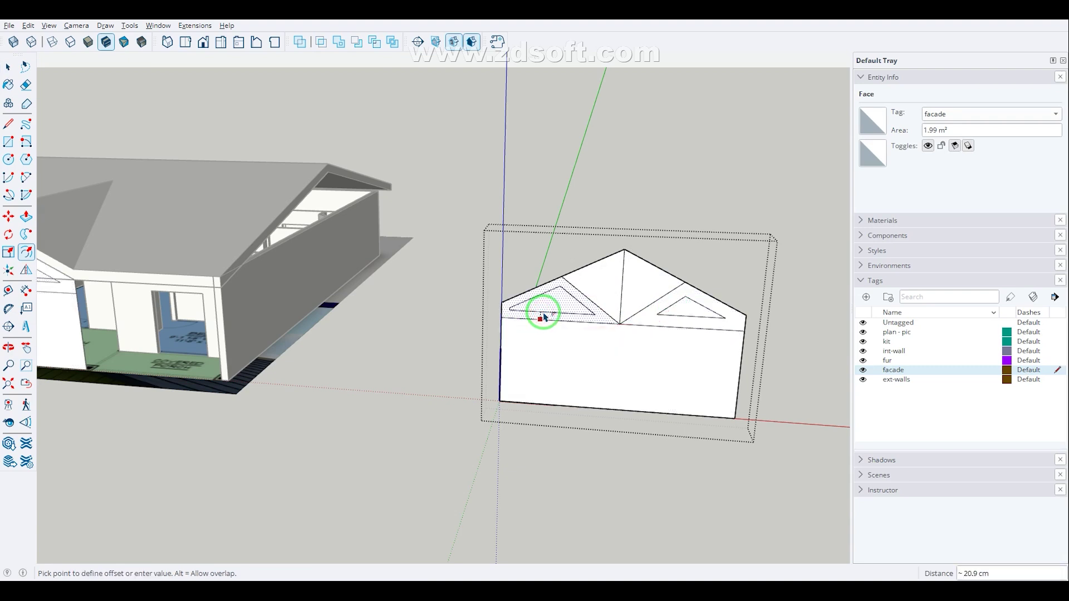
left_click(544, 313)
left_click(585, 294)
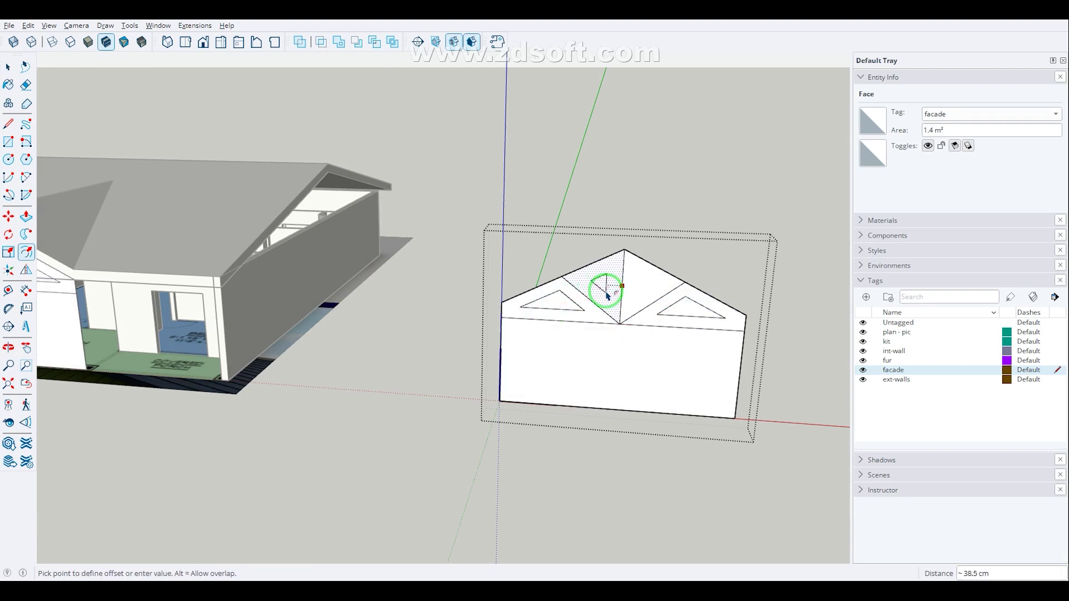
key("Return")
left_click(629, 291)
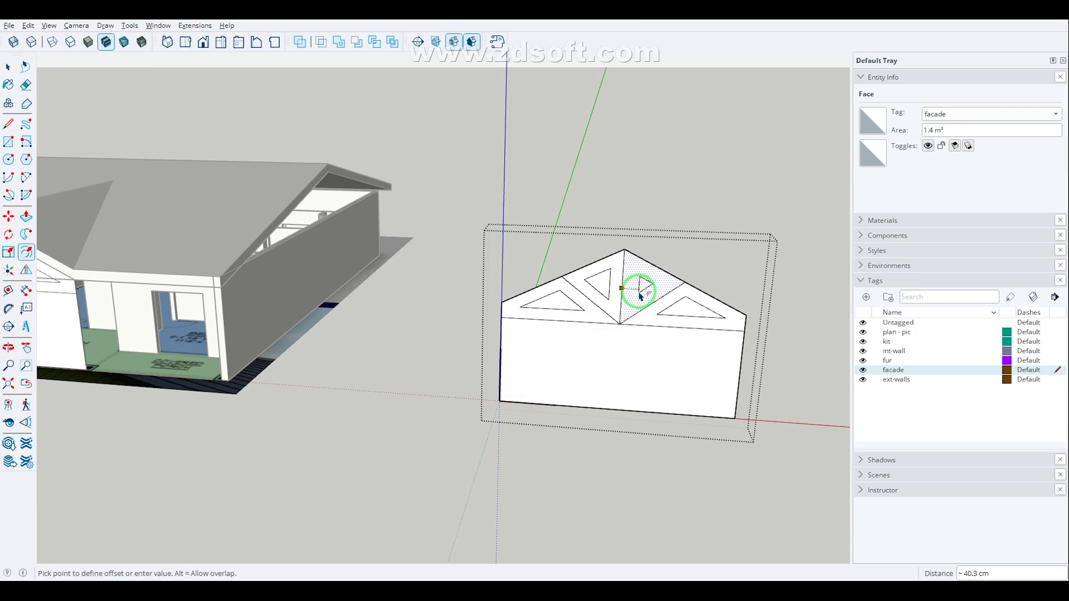
key("Return")
- Offset the outline of the large rectangular face below the gable 30 cm inward
left_click(647, 333)
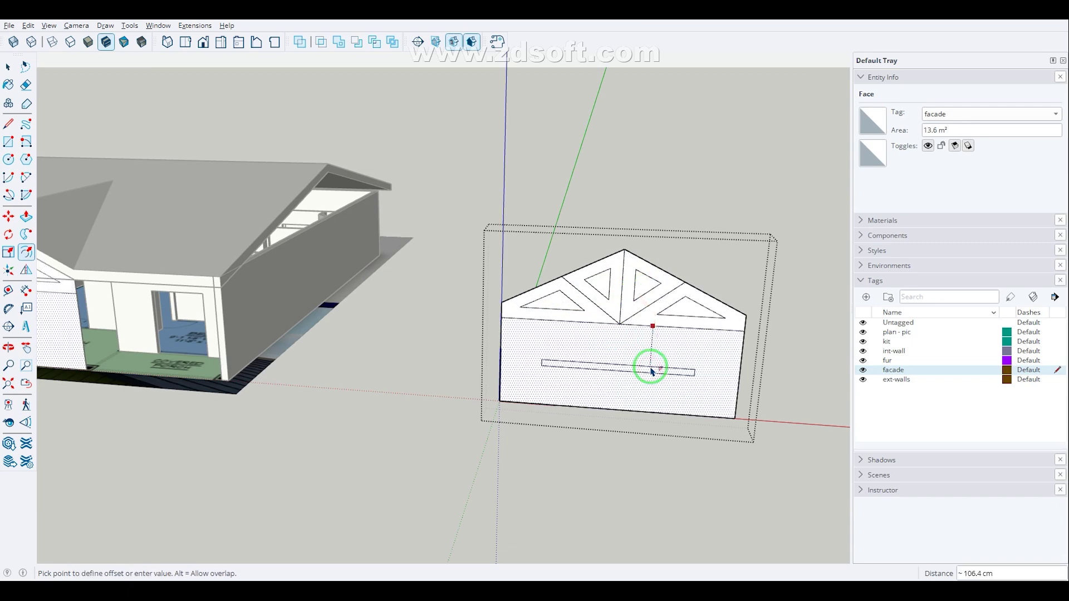
type("30")
key("Return")
middle_click_drag(639, 358, 639, 284)
key("space")
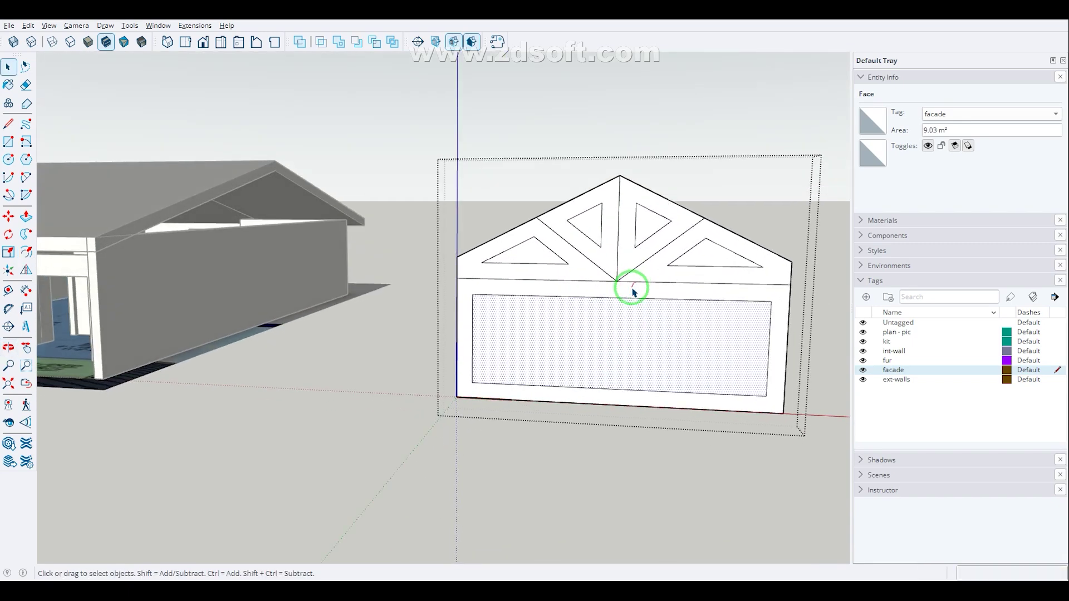
- Draw a full-width horizontal line through the bases of the lower offset triangles and erase the brace line ends beneath it
key("l")
left_click(668, 268)
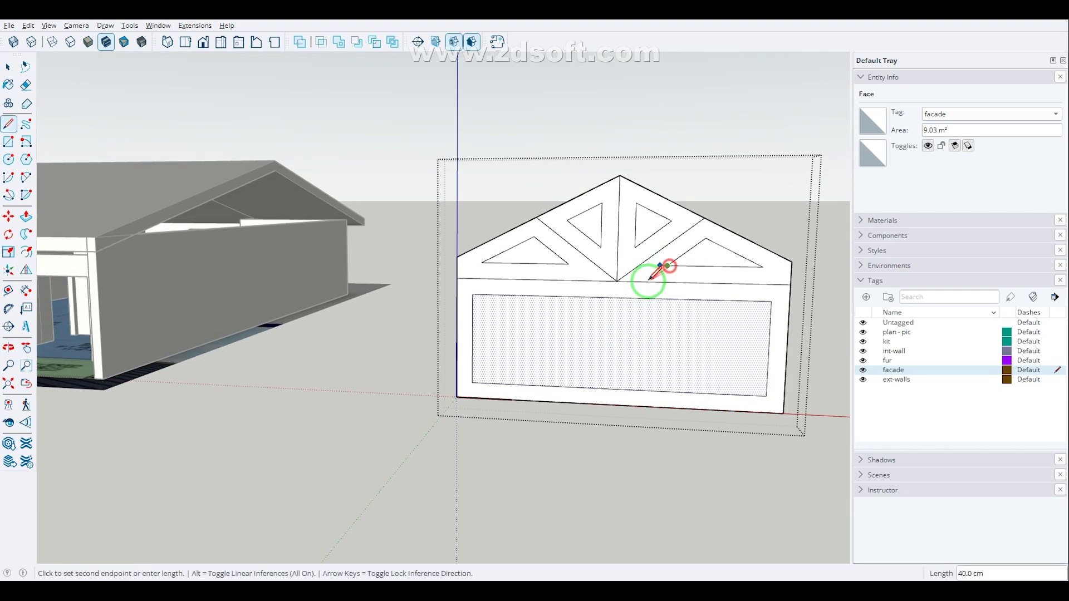
left_click(652, 282)
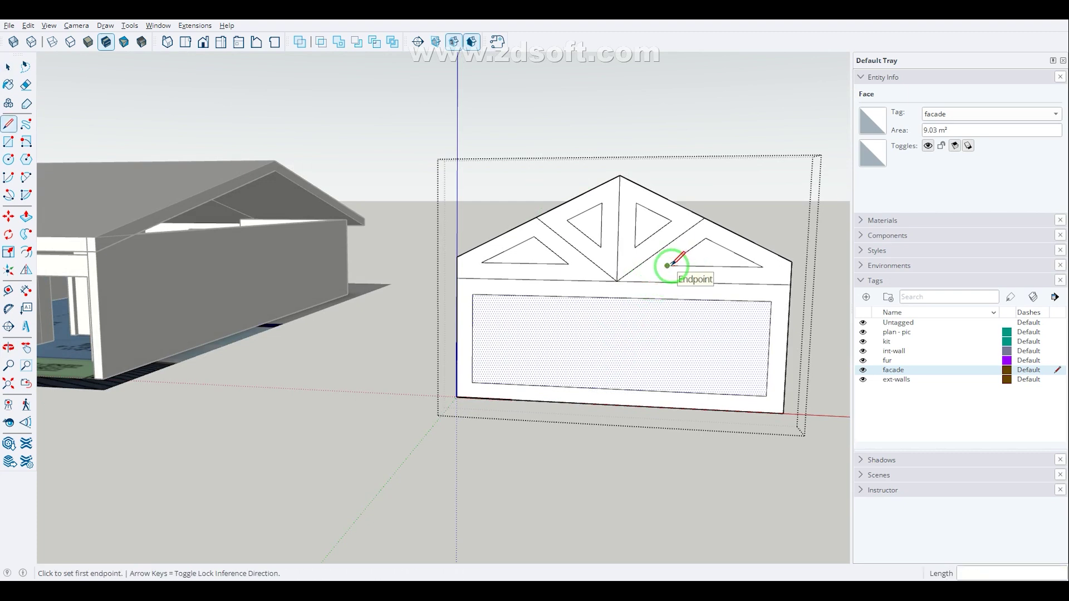
left_click(481, 263)
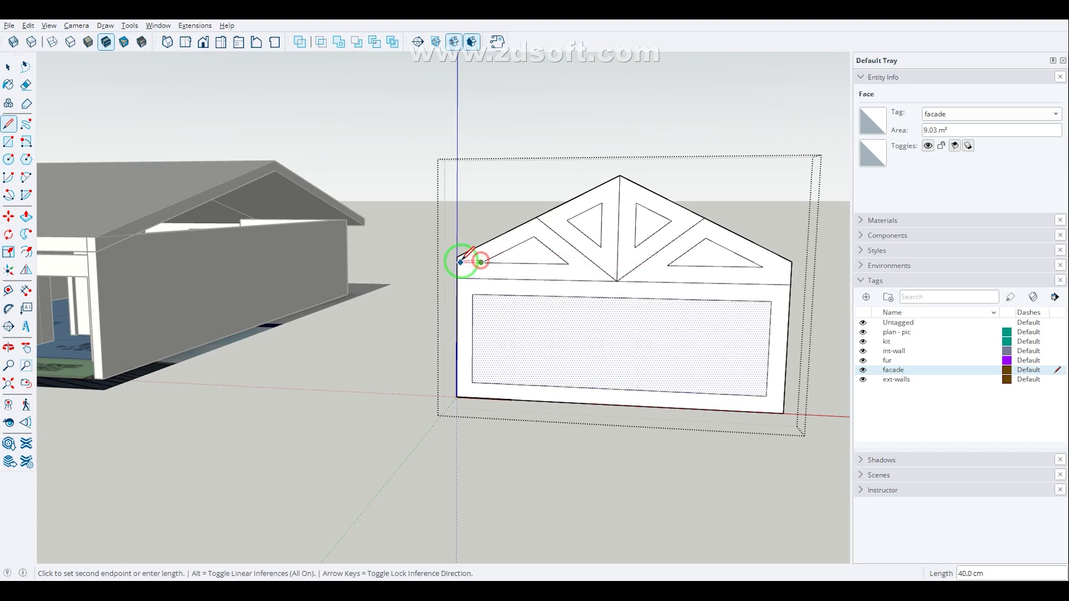
left_click(457, 263)
left_click(457, 263)
left_click(790, 267)
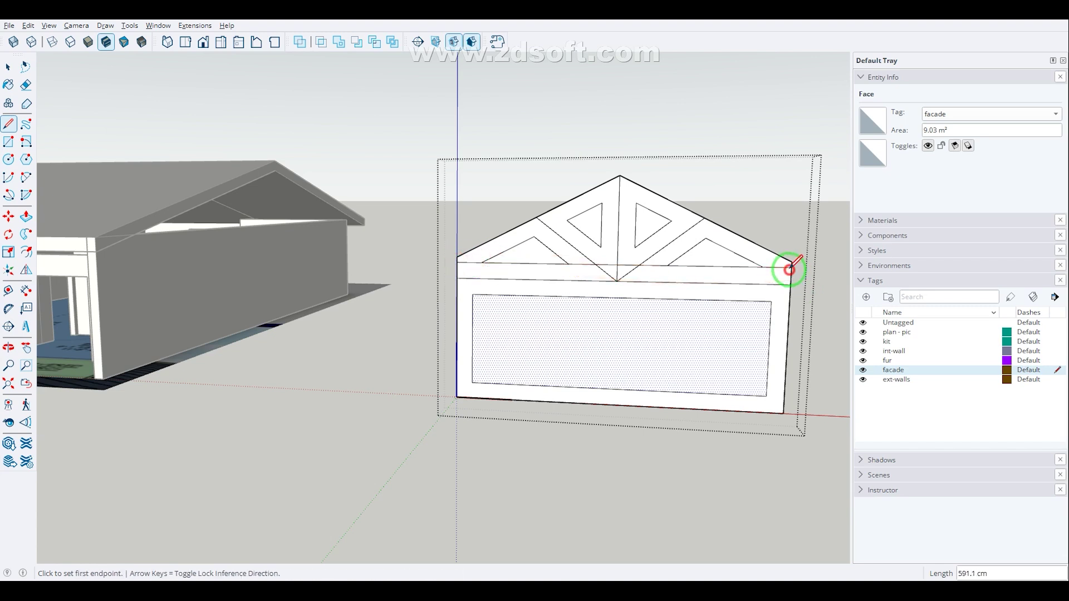
key("space")
left_click(625, 276)
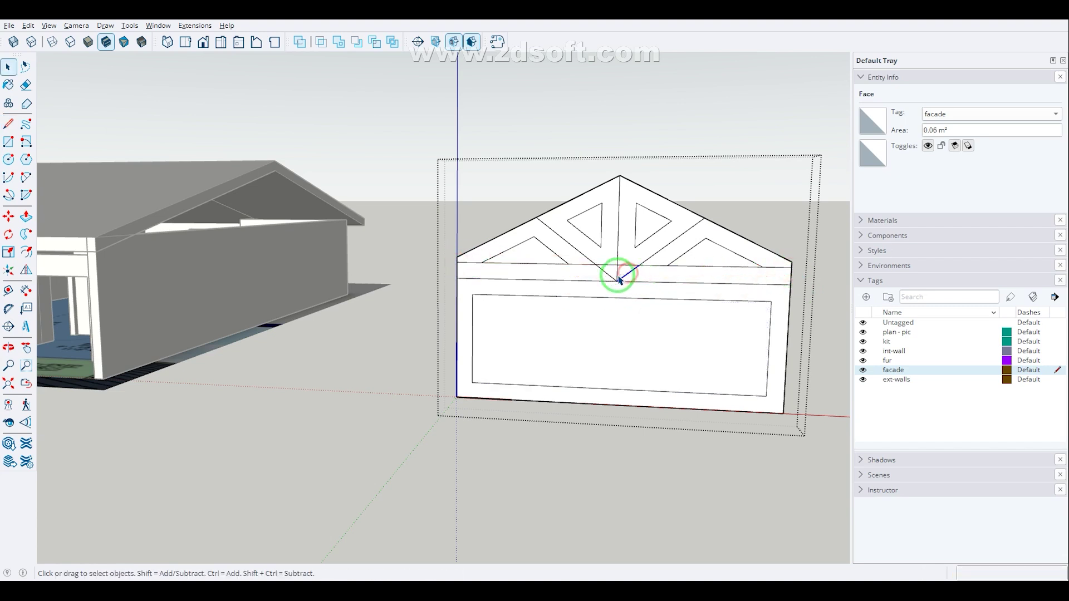
- Delete the four inner triangular faces to open the gaps between the truss members
left_click(539, 248)
key("Delete")
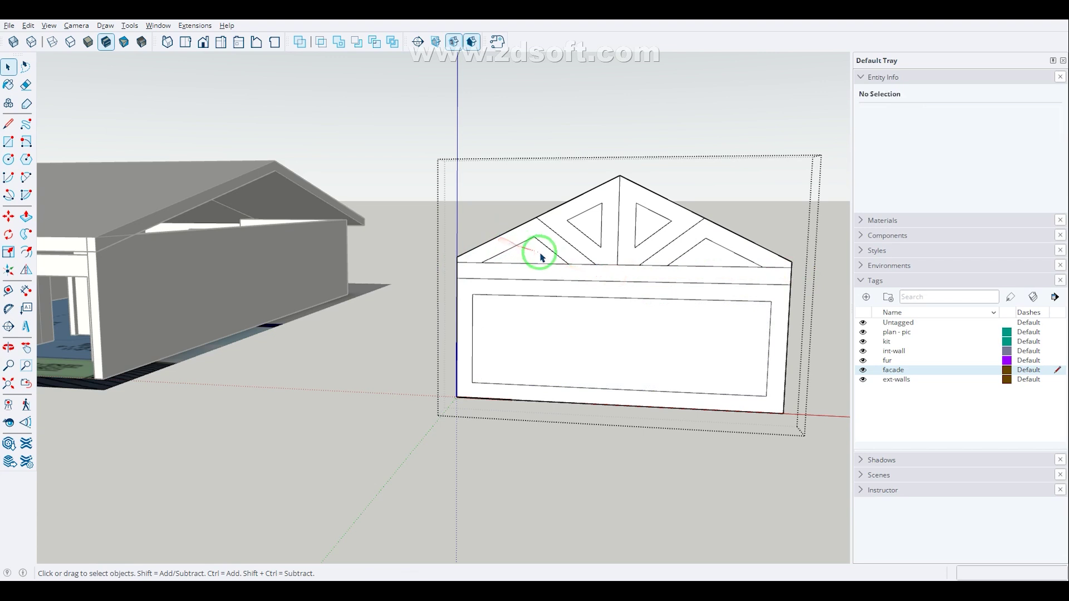
left_click(706, 256)
key("Delete")
left_click(660, 234)
key("Delete")
left_click(587, 220)
key("Delete")
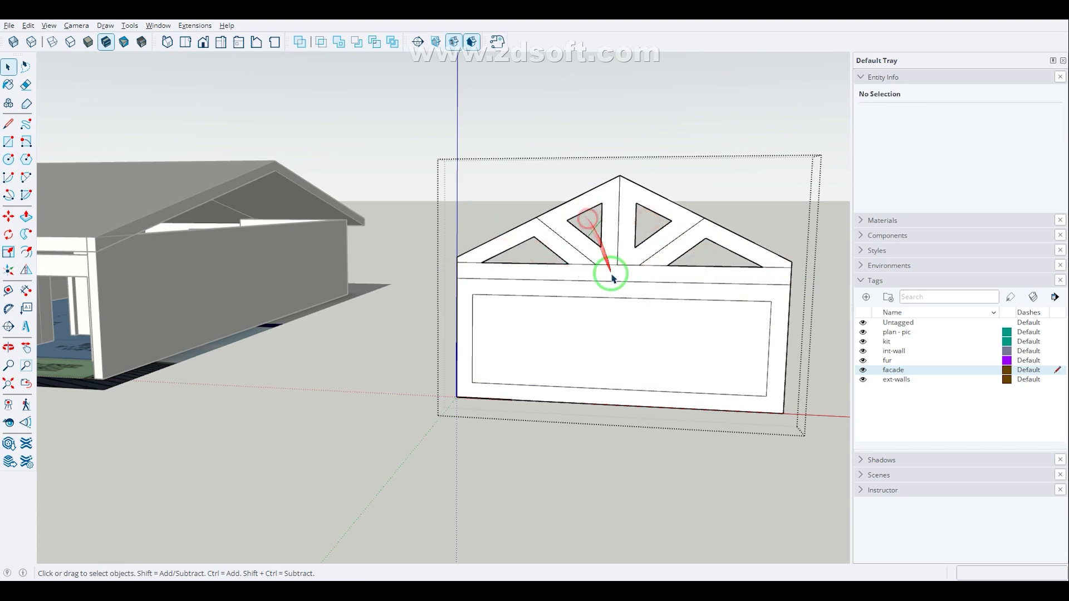
- Draw vertical lines extending both sides of the inset rectangle up to the crossbeam and down to the base to outline the two posts
left_click(660, 301)
key("l")
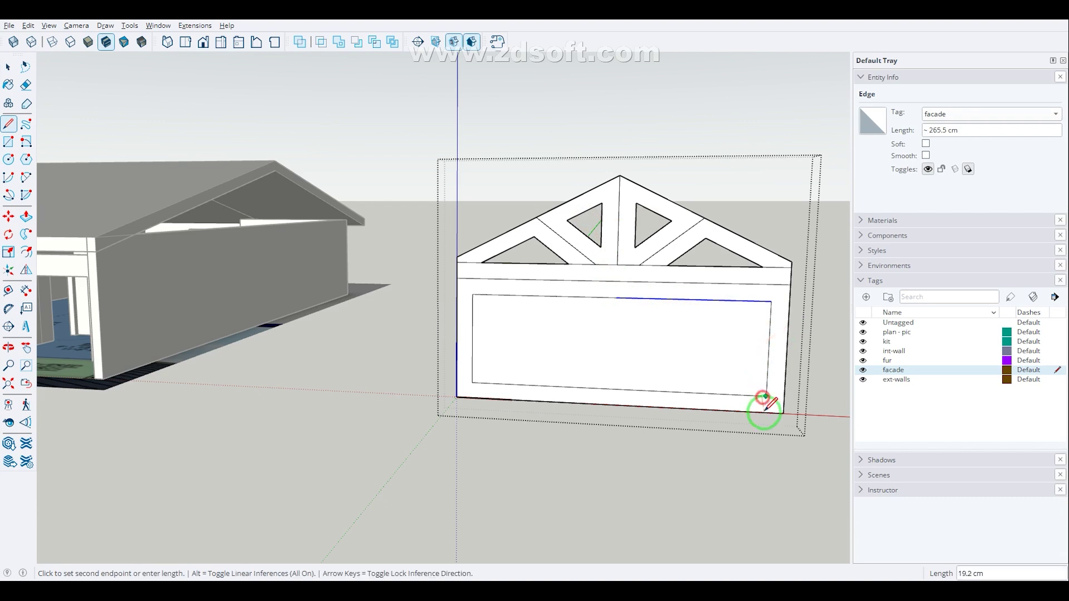
left_click(765, 413)
left_click(766, 285)
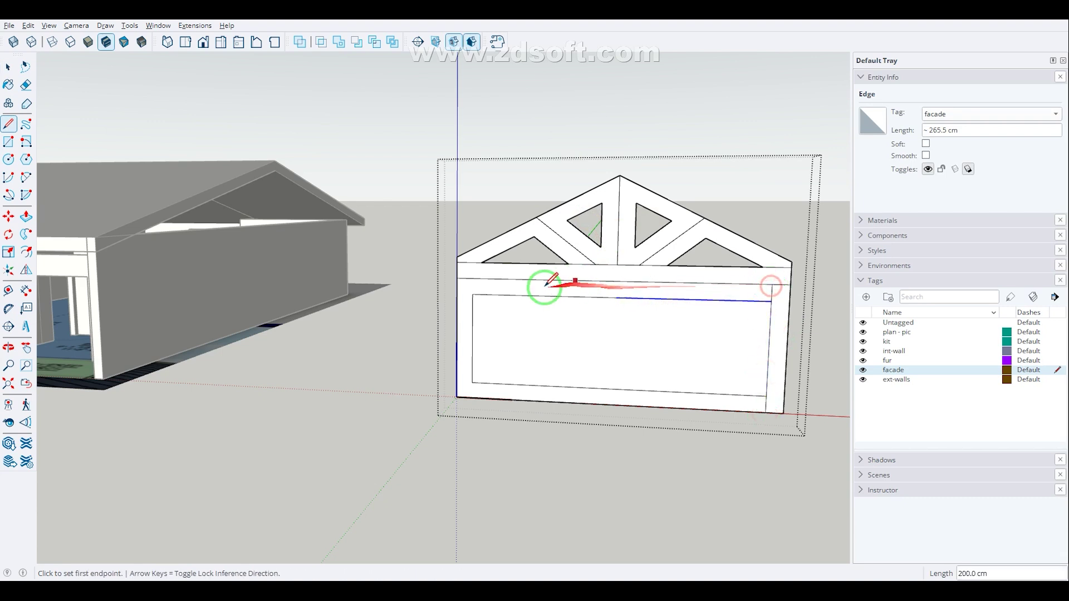
left_click(472, 278)
left_click(472, 294)
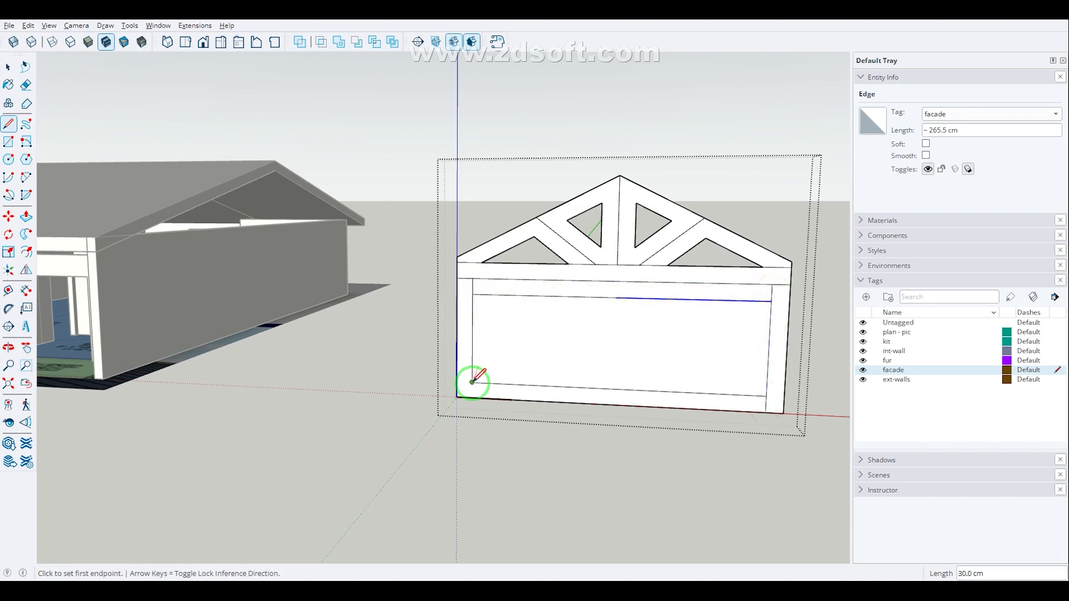
left_click(473, 383)
left_click(472, 399)
- Delete the faces and leftover inset edges between the two posts to open the space below the crossbeam
key("space")
left_click(530, 350)
left_click_drag(574, 366, 552, 445)
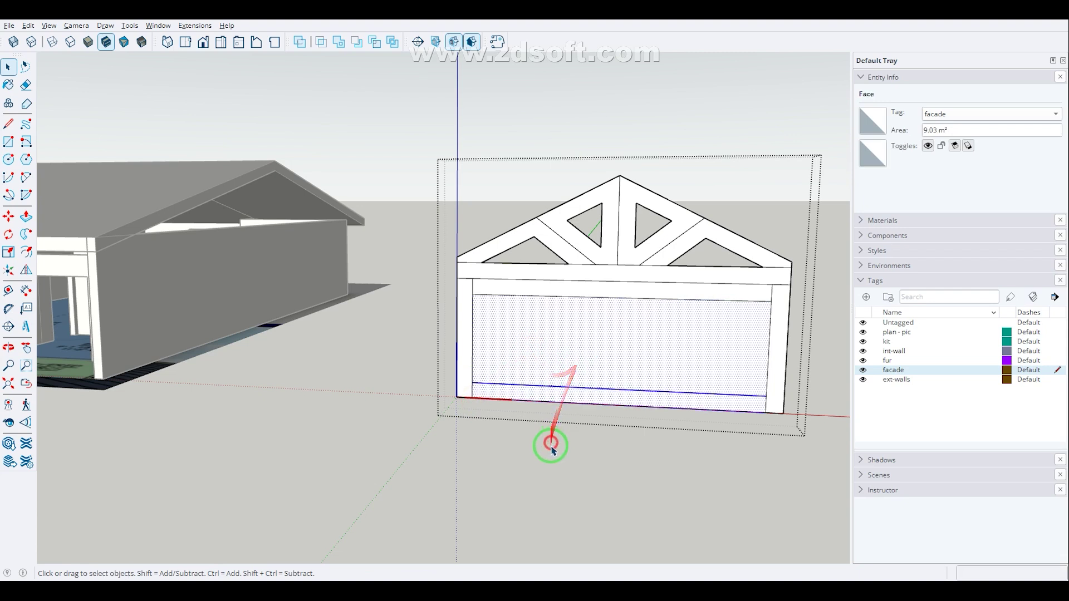
key("Delete")
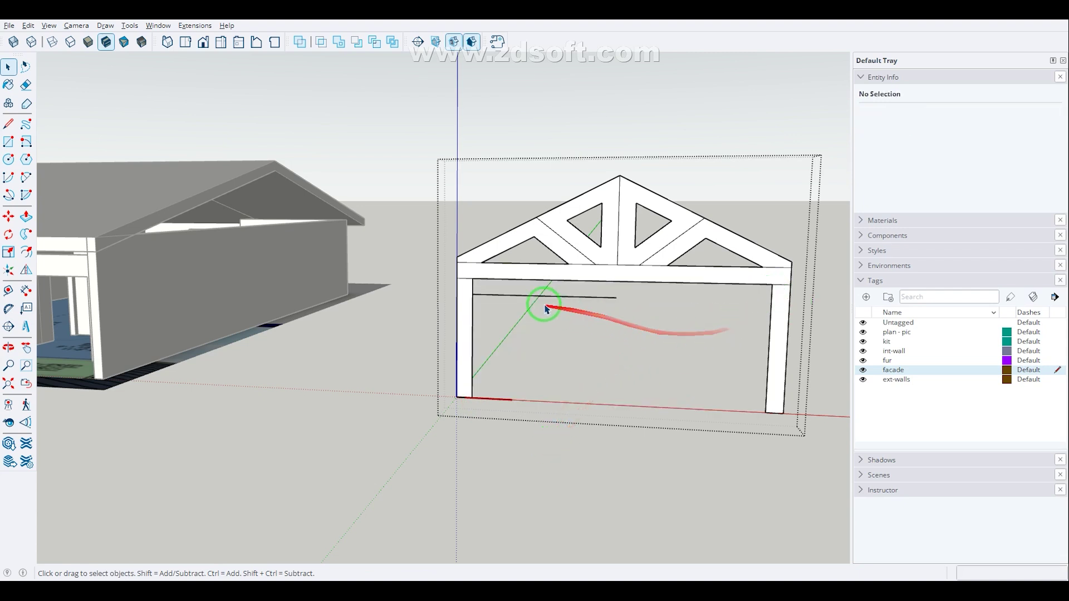
middle_click_drag(636, 272, 581, 272)
- Offset the outer outline of the upper left truss face 15 cm inward
left_click(587, 272)
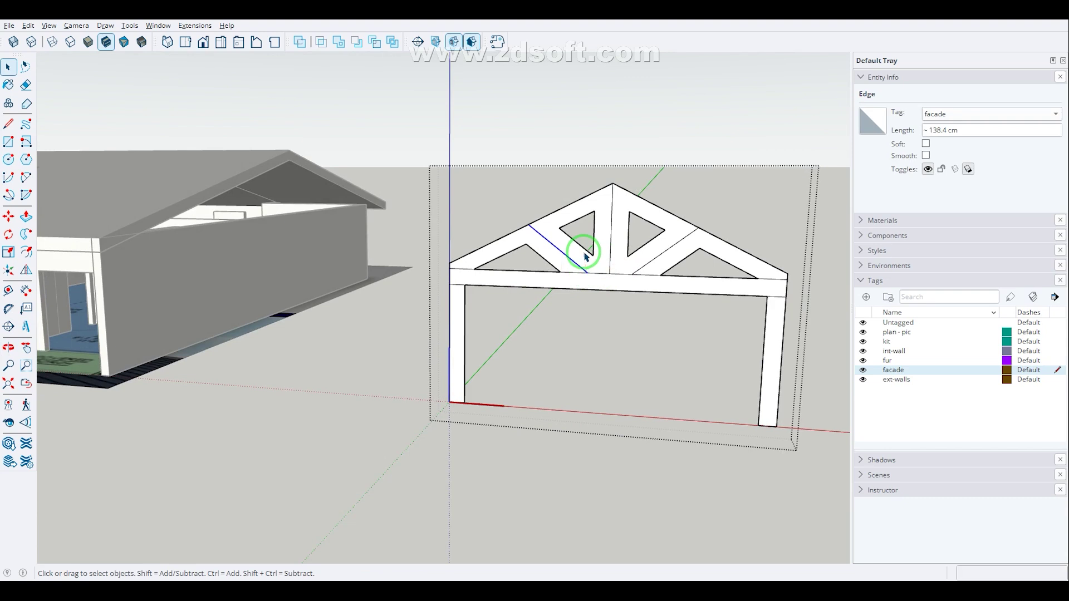
scroll(585, 257, "up", 3)
left_click(583, 257)
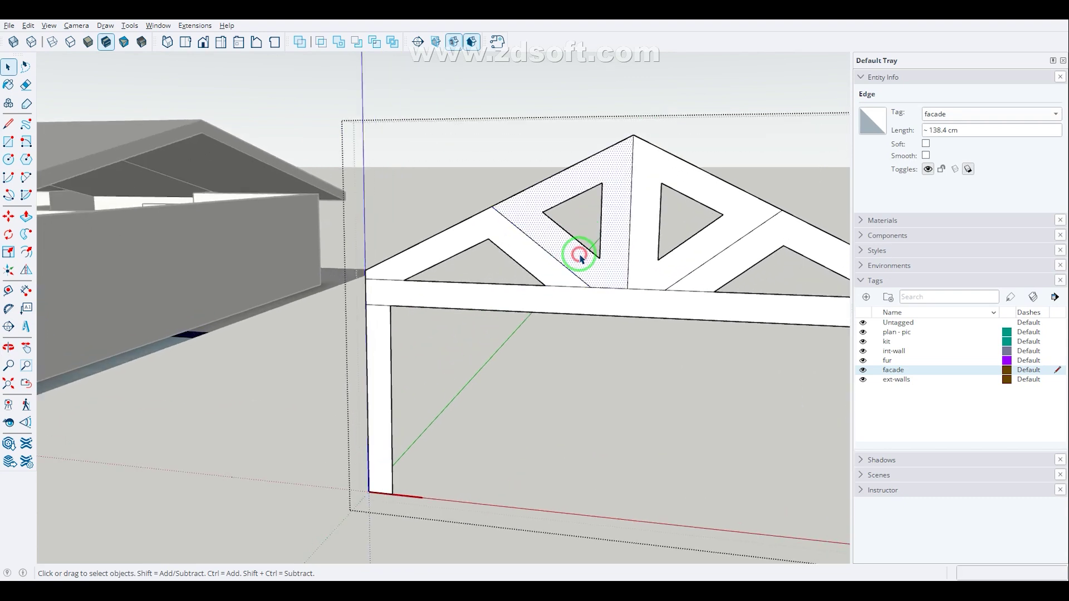
key("f")
left_click(579, 257)
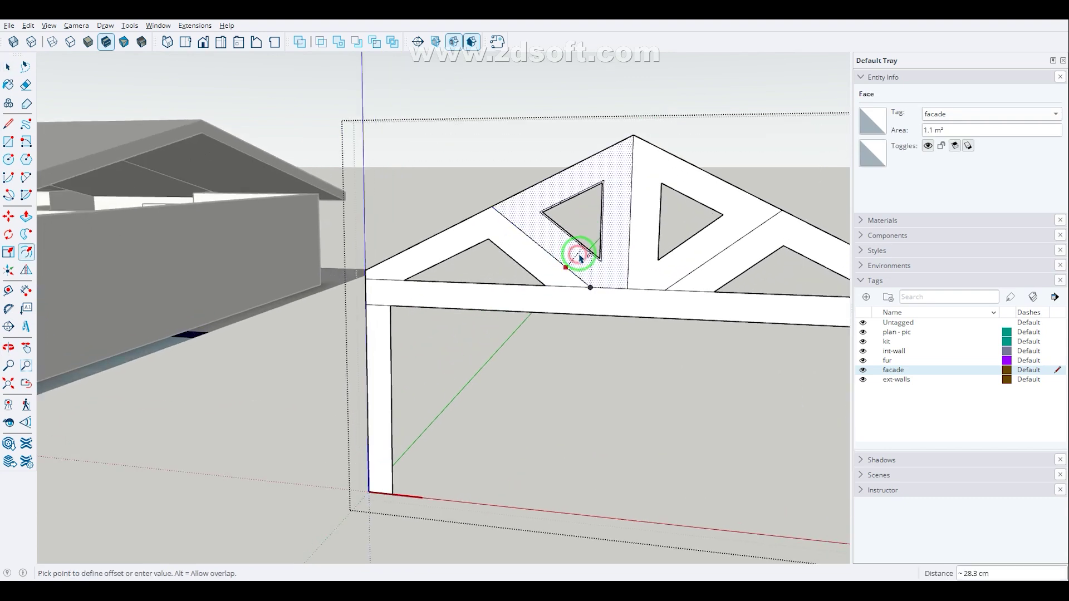
type("15")
key("Return")
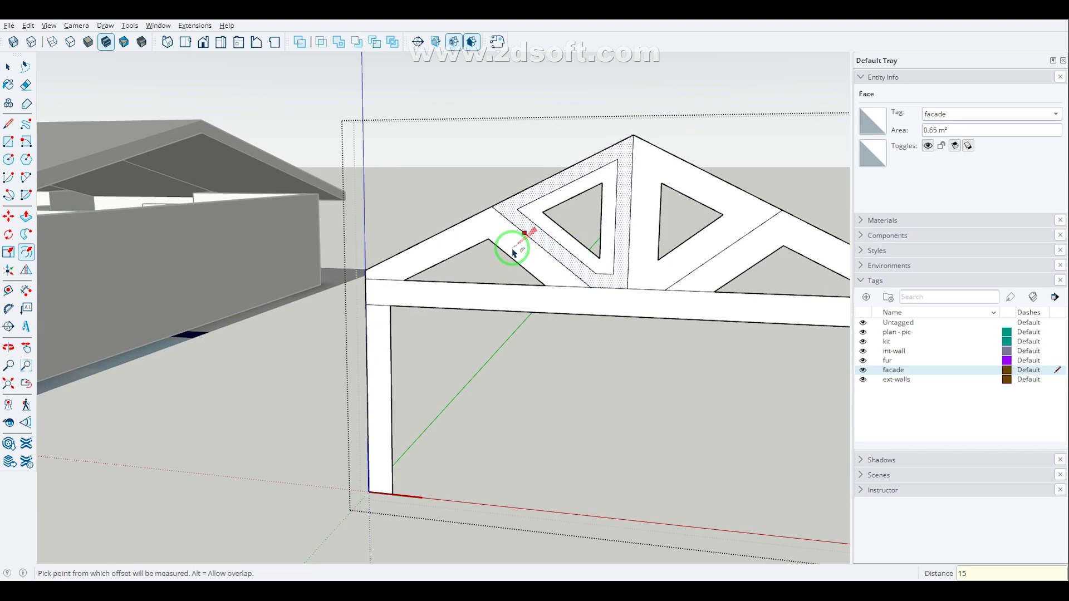
key("space")
left_click(517, 249)
key("f")
left_click(522, 253)
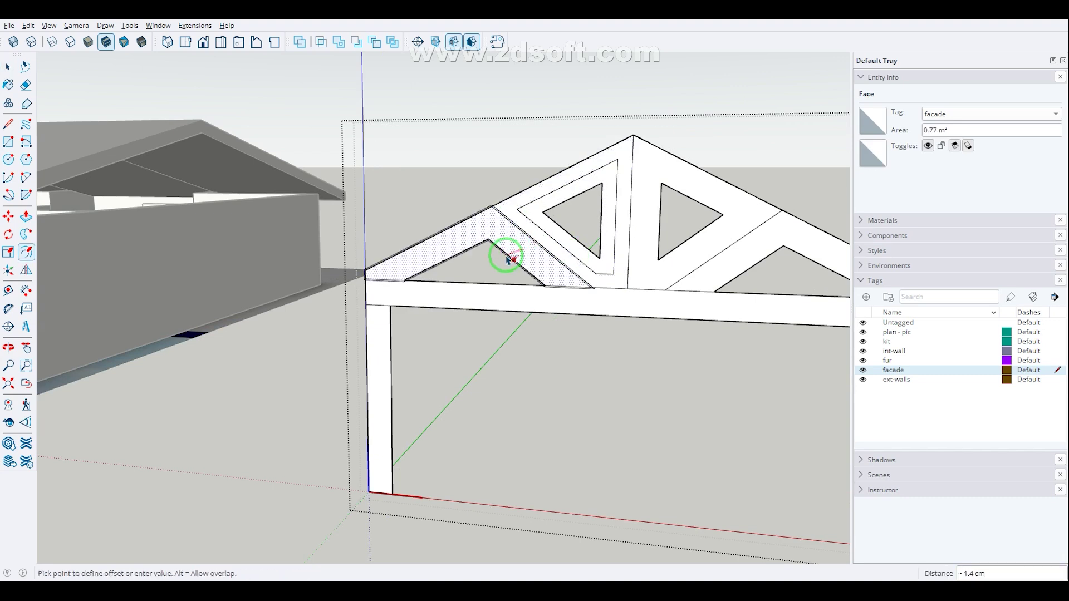
key("Return")
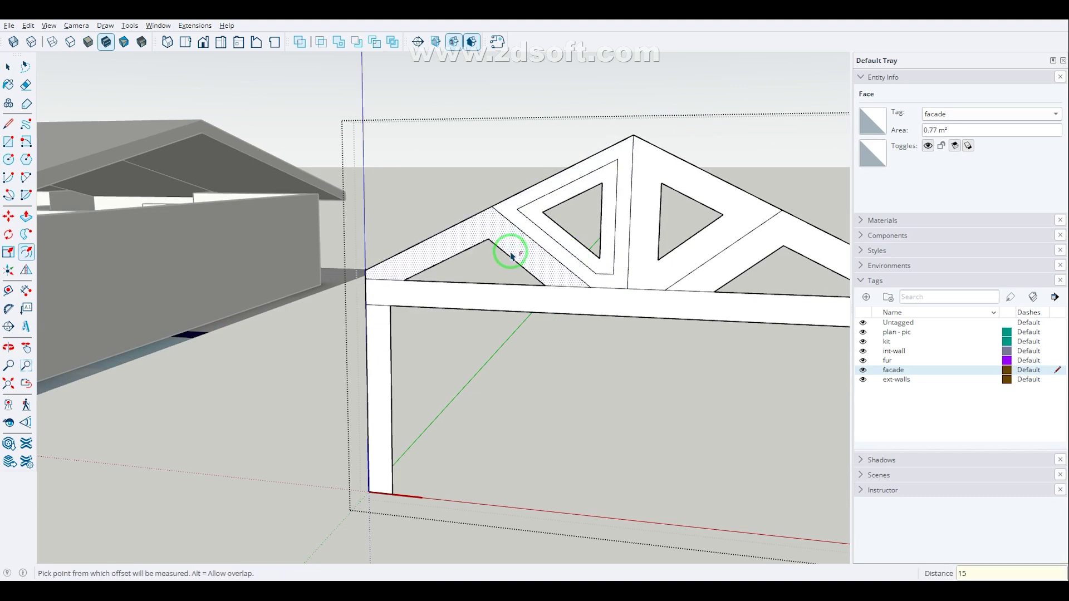
key("ctrl+z")
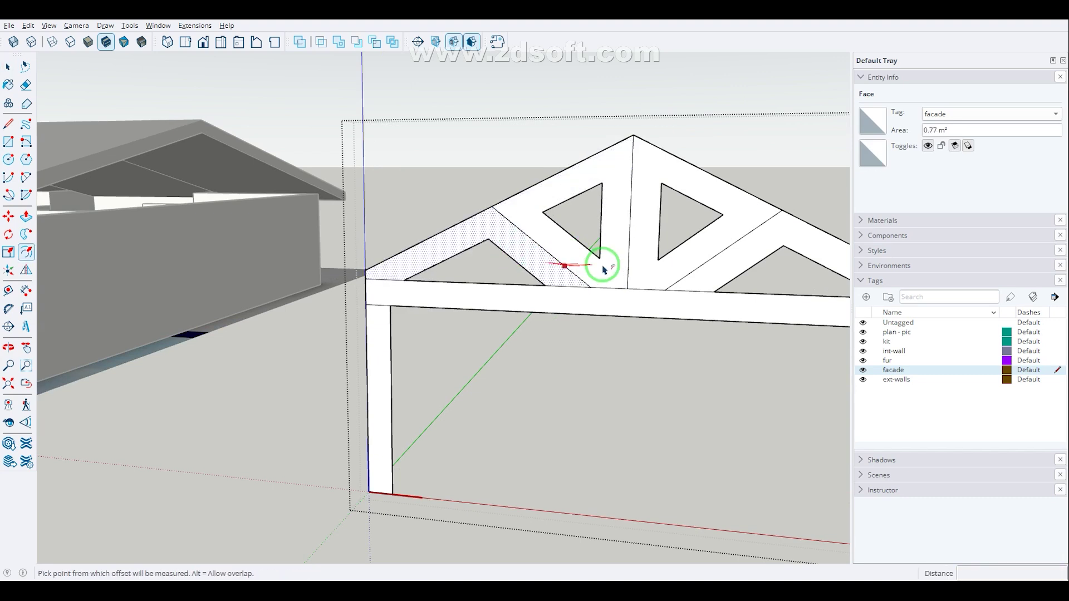
scroll(529, 252, "up", 1)
left_click(525, 257)
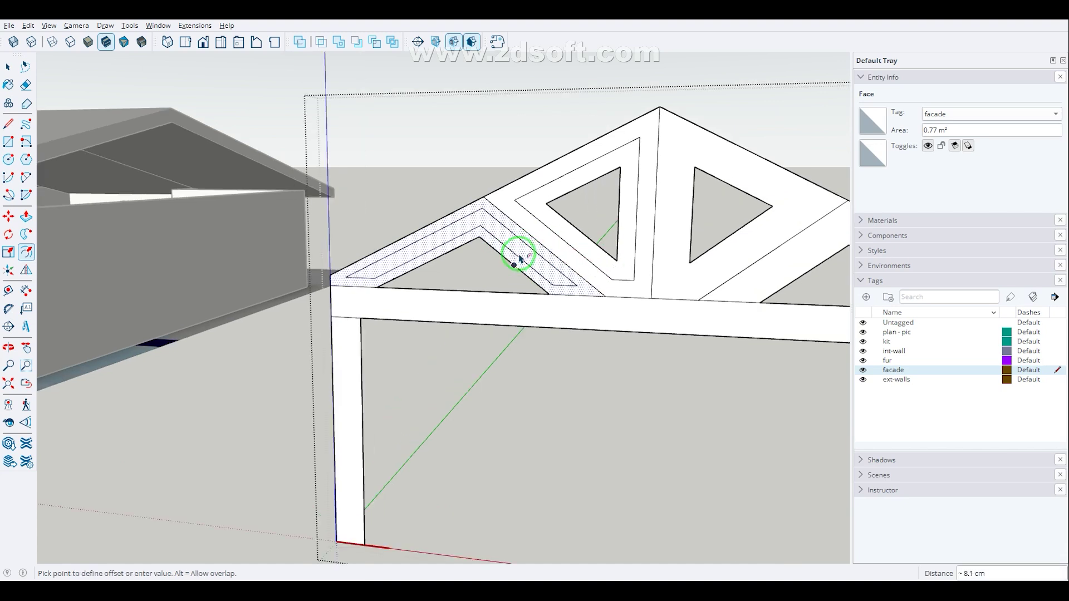
key("Escape")
key("space")
- Offset the outer outline of the upper right truss face about 15 cm inward
left_click(675, 236)
key("f")
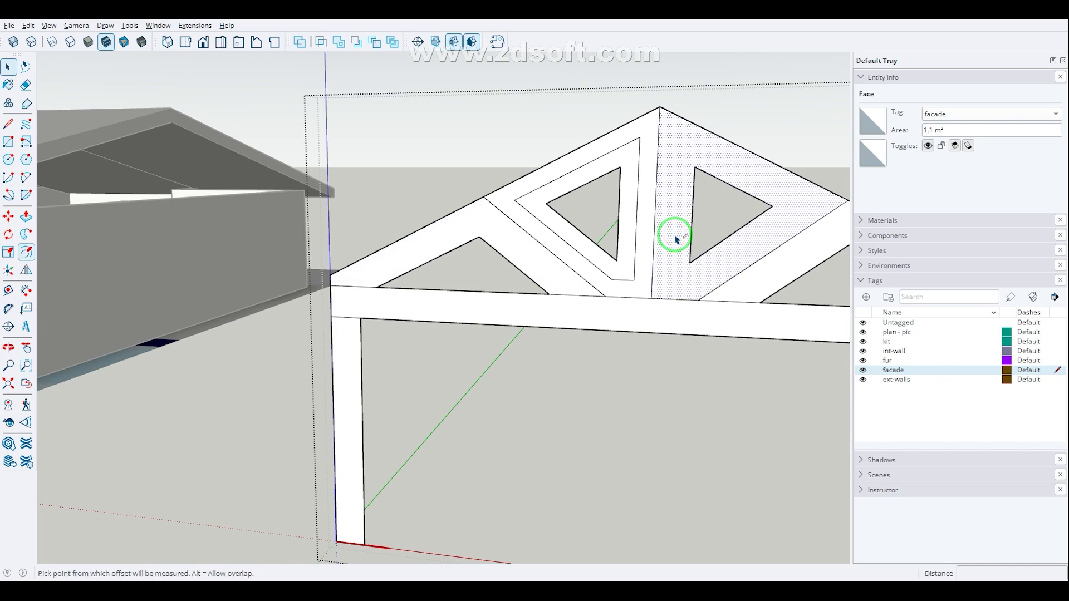
left_click(675, 236)
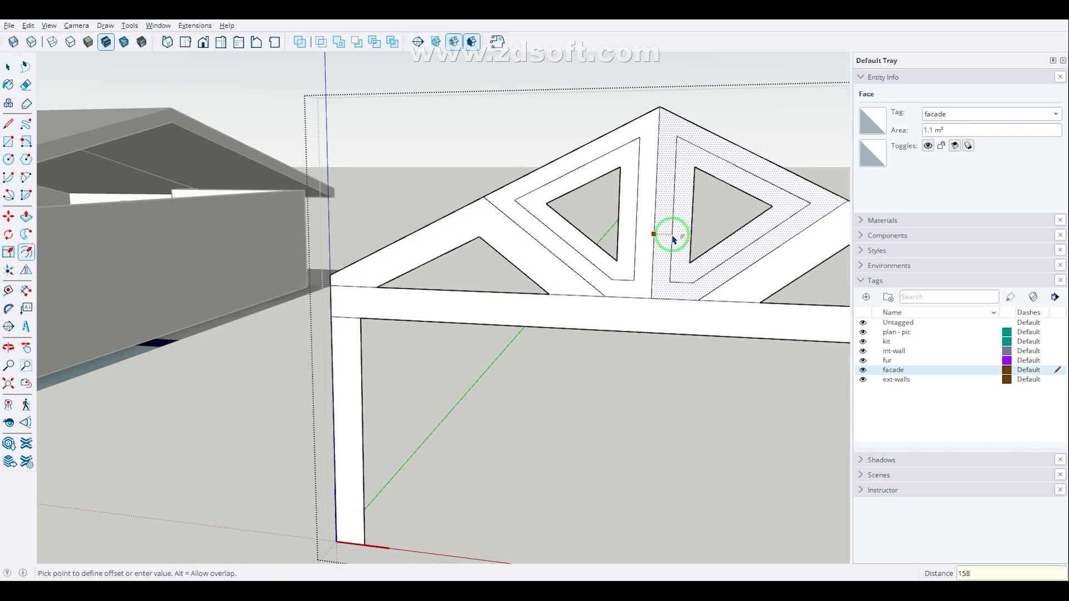
left_click(672, 238)
scroll(673, 237, "down", 3)
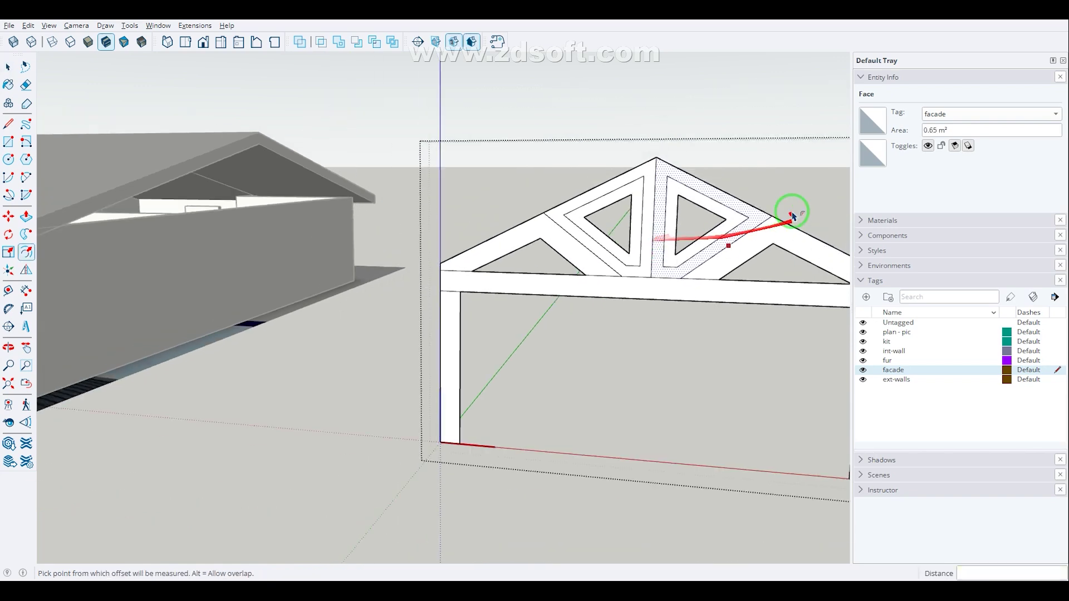
scroll(721, 210, "up", 4)
key("l")
left_click(585, 150)
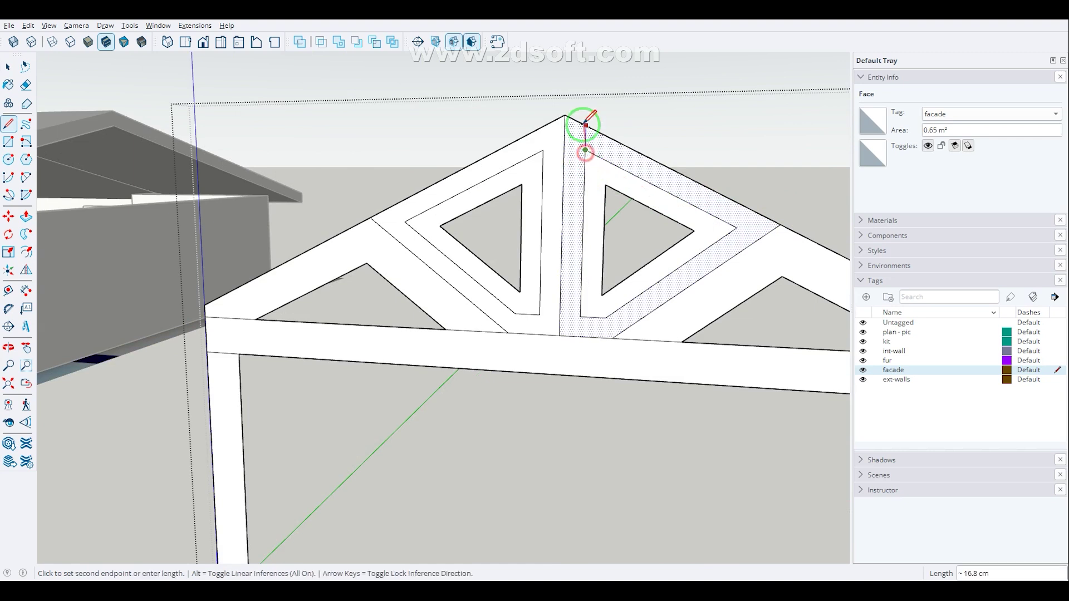
left_click(585, 125)
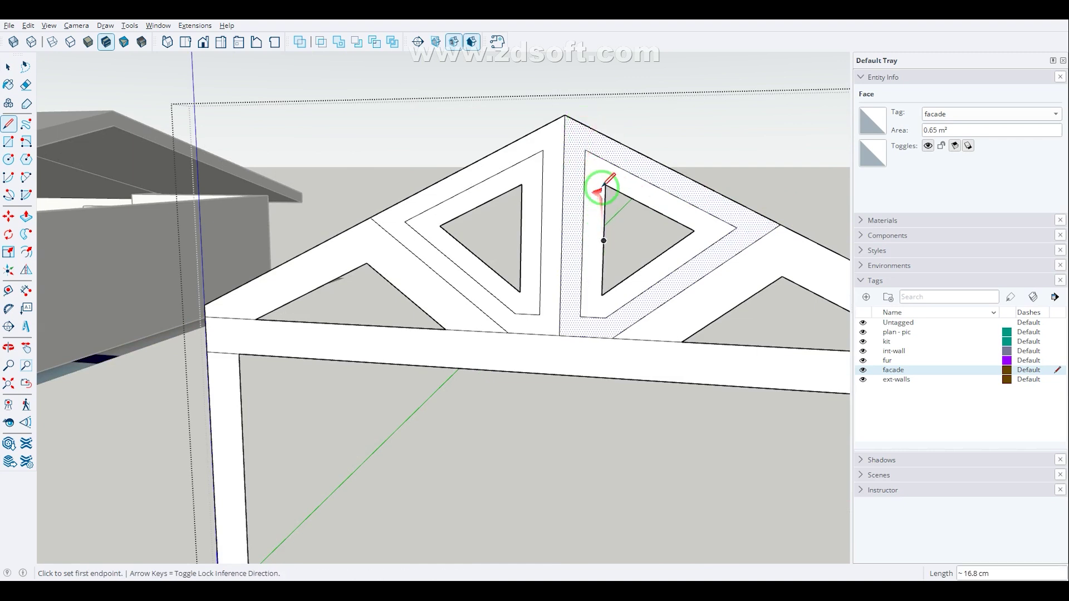
- Delete the inner face strips and leftover triangle edges to enlarge the two upper truss openings to the new offset outlines
key("space")
left_click(675, 238)
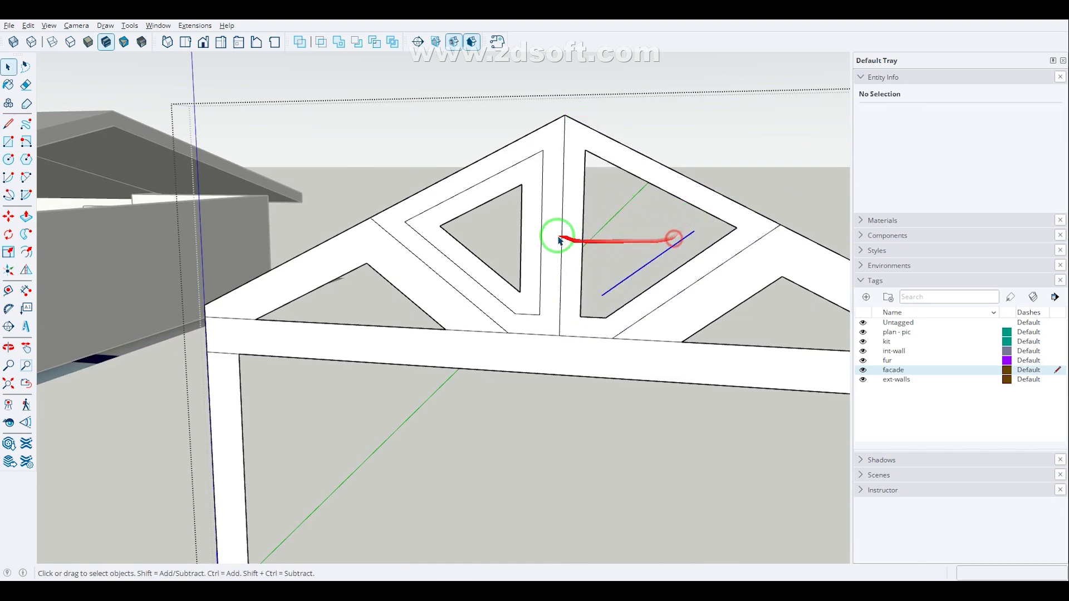
key("Delete")
left_click_drag(524, 180, 515, 200)
key("Delete")
left_click_drag(514, 293, 509, 290)
key("Delete")
scroll(429, 250, "down", 4)
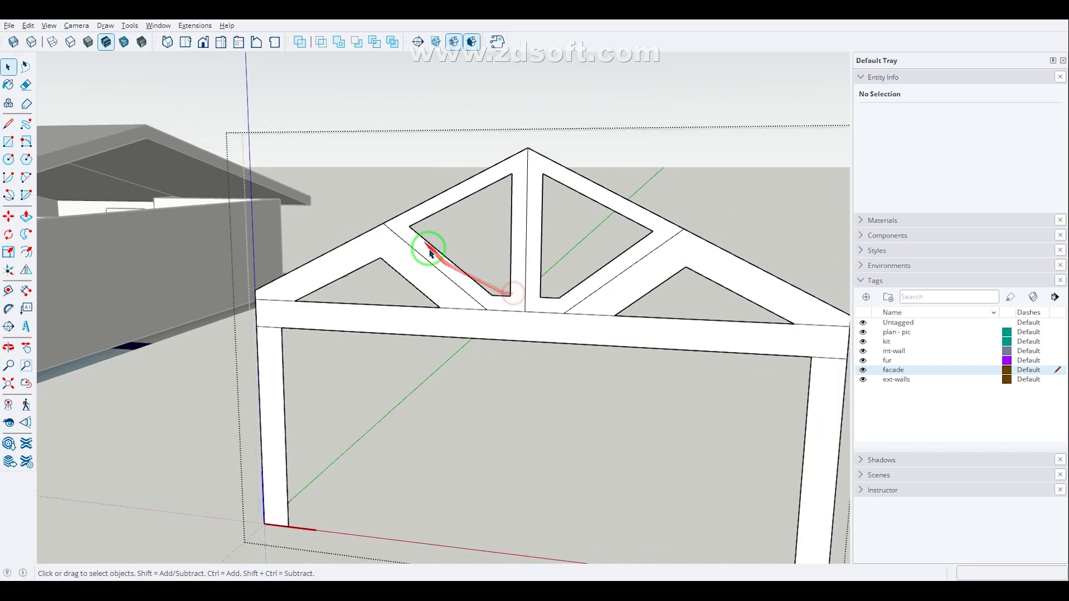
scroll(440, 295, "up", 5)
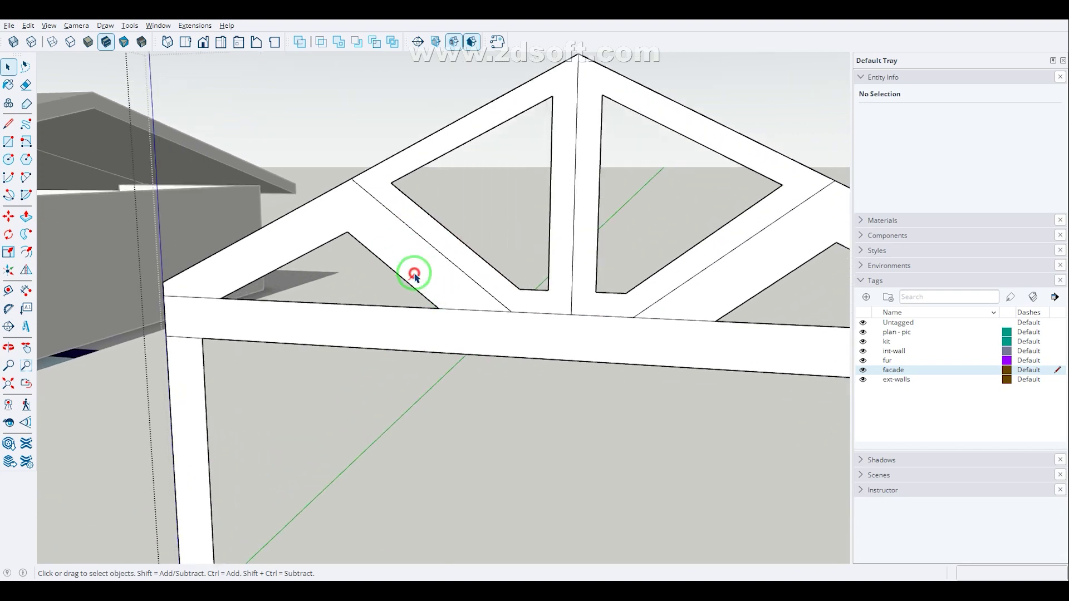
left_click(414, 275)
key("l")
left_click(393, 269)
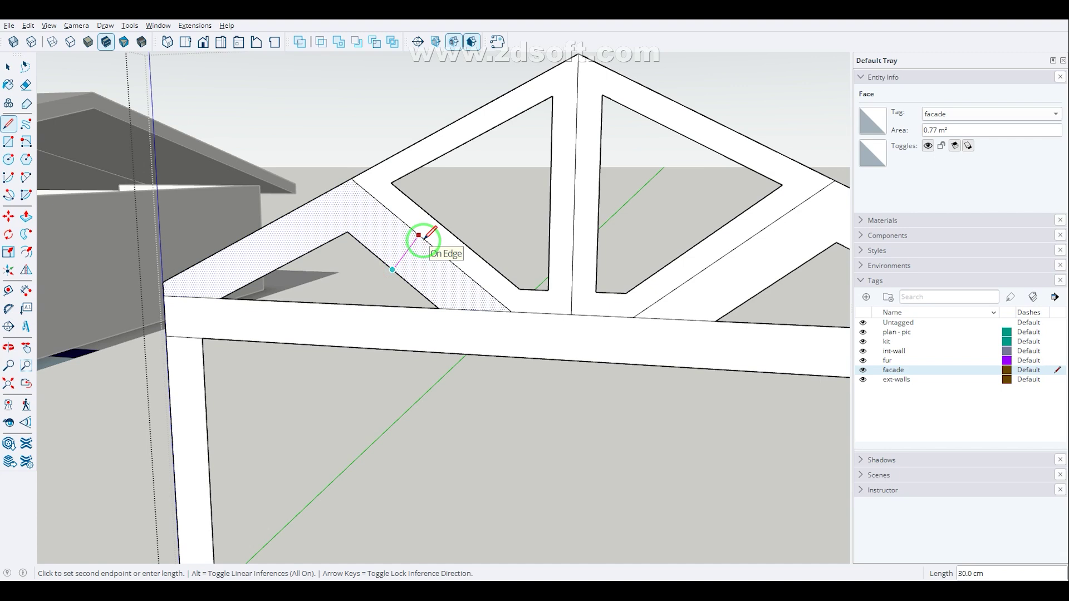
key("Escape")
- Extend the left brace's lower edge past the rafter and draw a parallel line about 126 cm long down the brace to the crossbeam
left_click(347, 232)
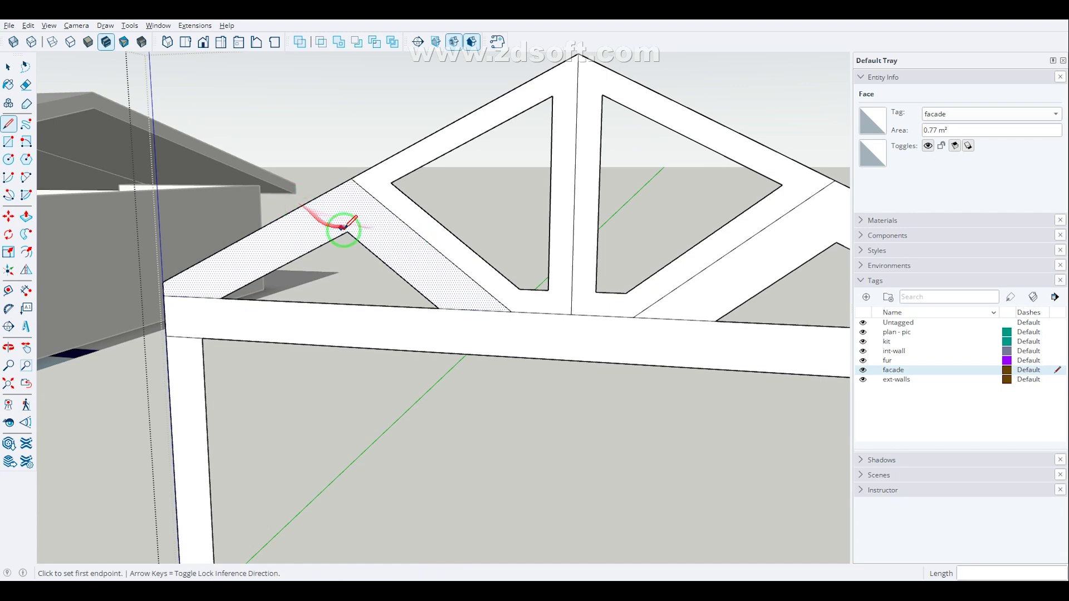
left_click(309, 199)
left_click(331, 191)
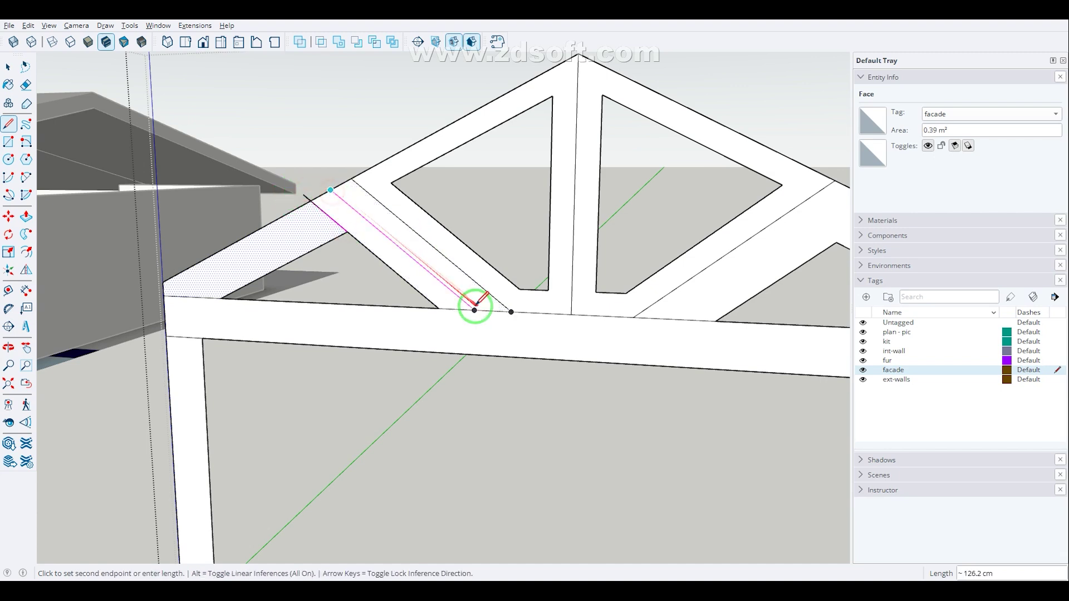
left_click(478, 305)
scroll(332, 303, "down", 3)
- Extend the right brace's lower edge through the rafter, draw a parallel line about 126 cm long down to the crossbeam, and erase the overshoot
key("space")
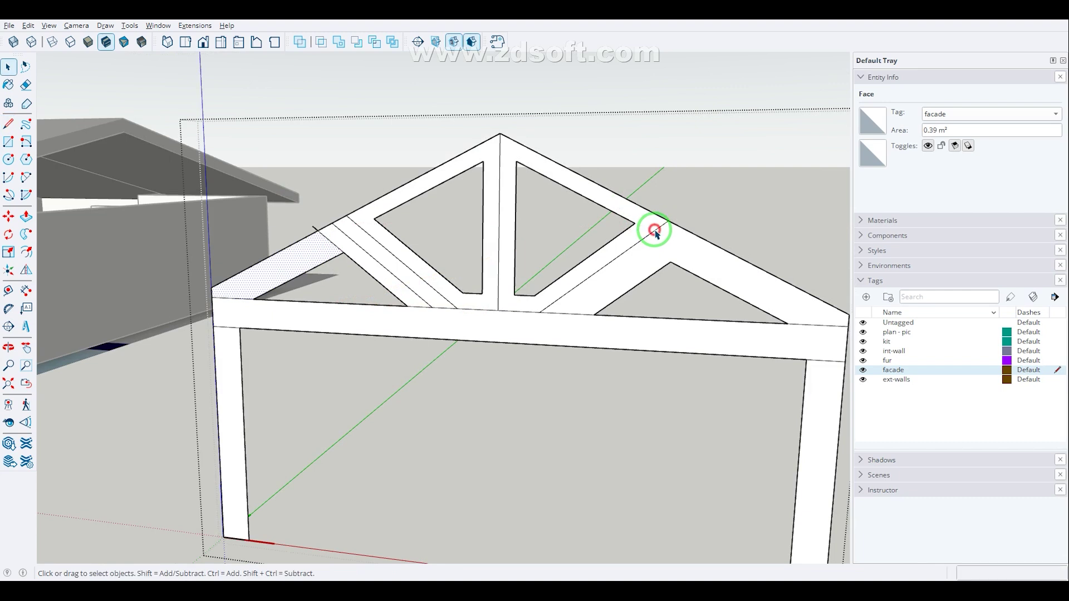
left_click(652, 232)
key("l")
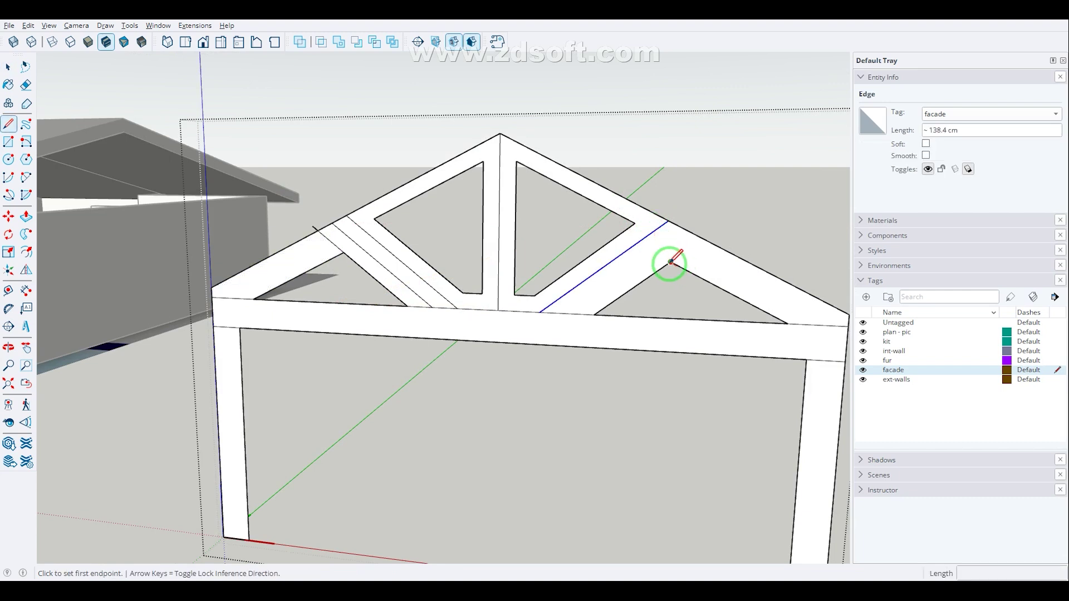
left_click(671, 261)
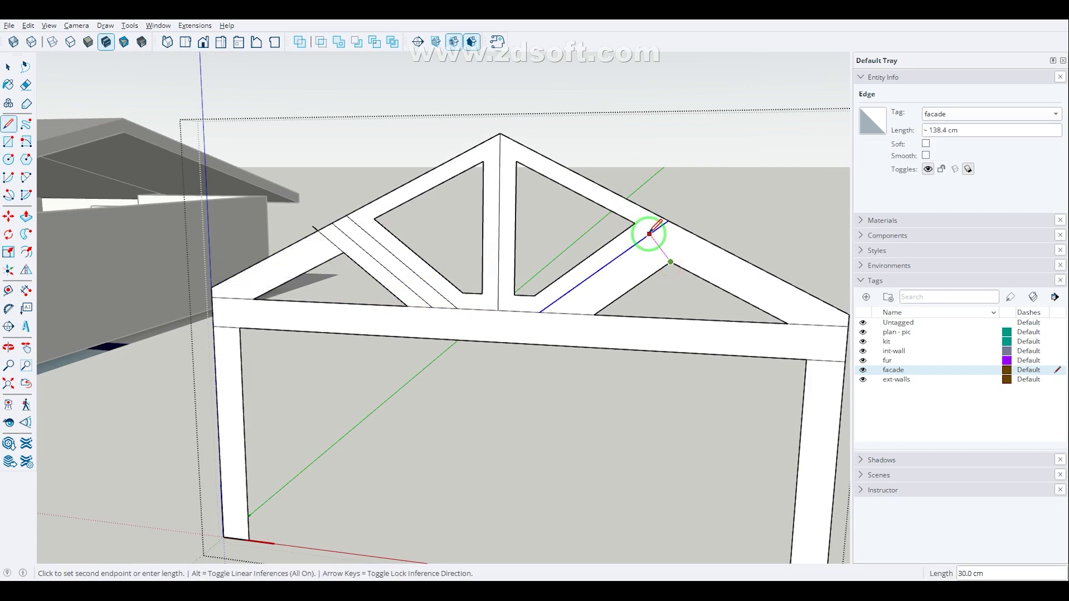
left_click(750, 207)
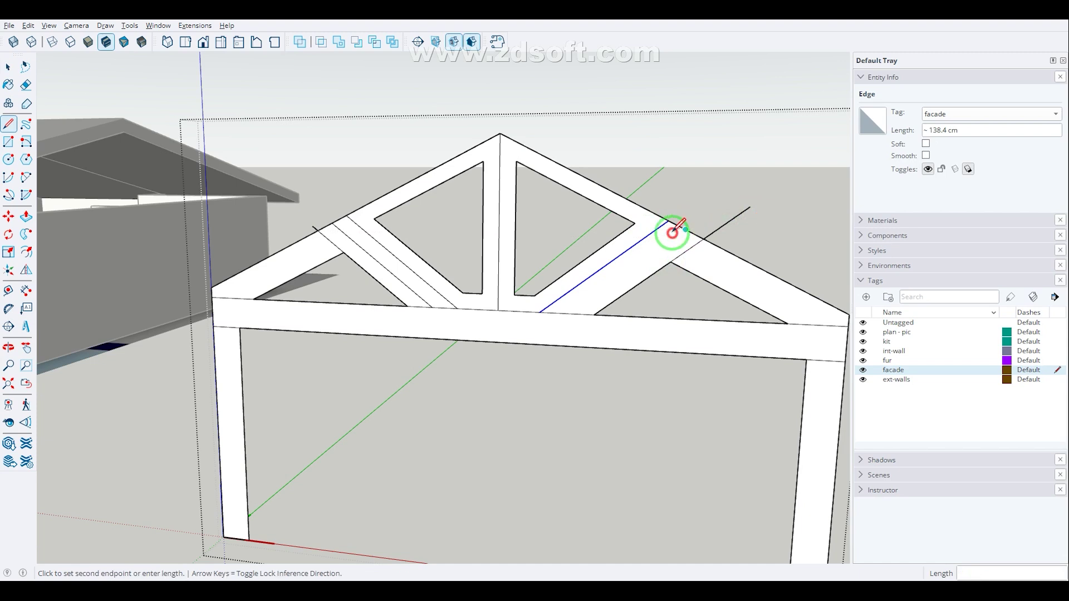
left_click(566, 313)
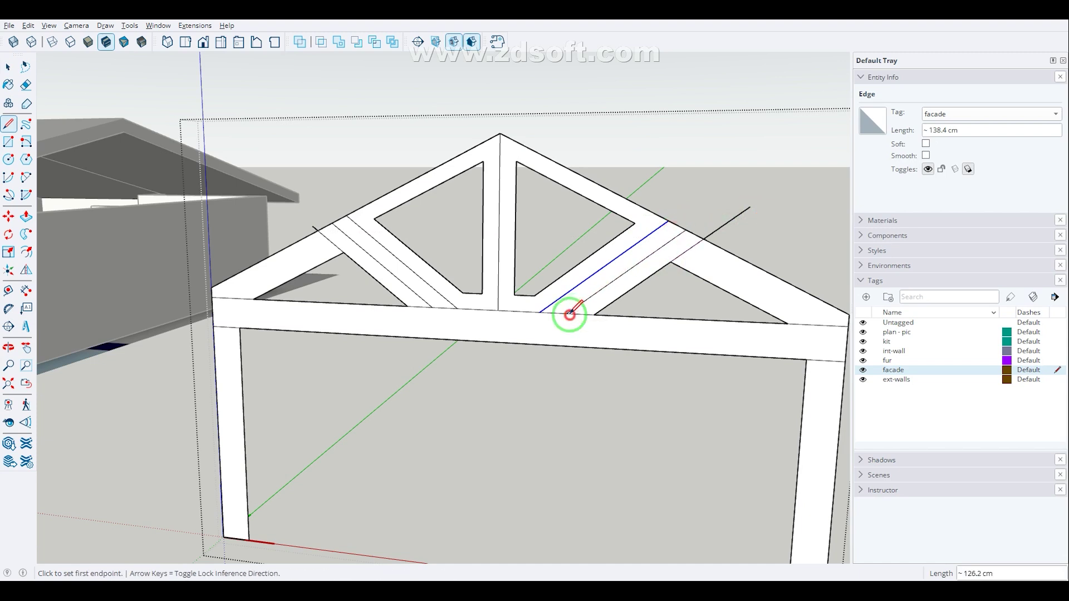
key("space")
left_click_drag(810, 182, 711, 231)
key("Delete")
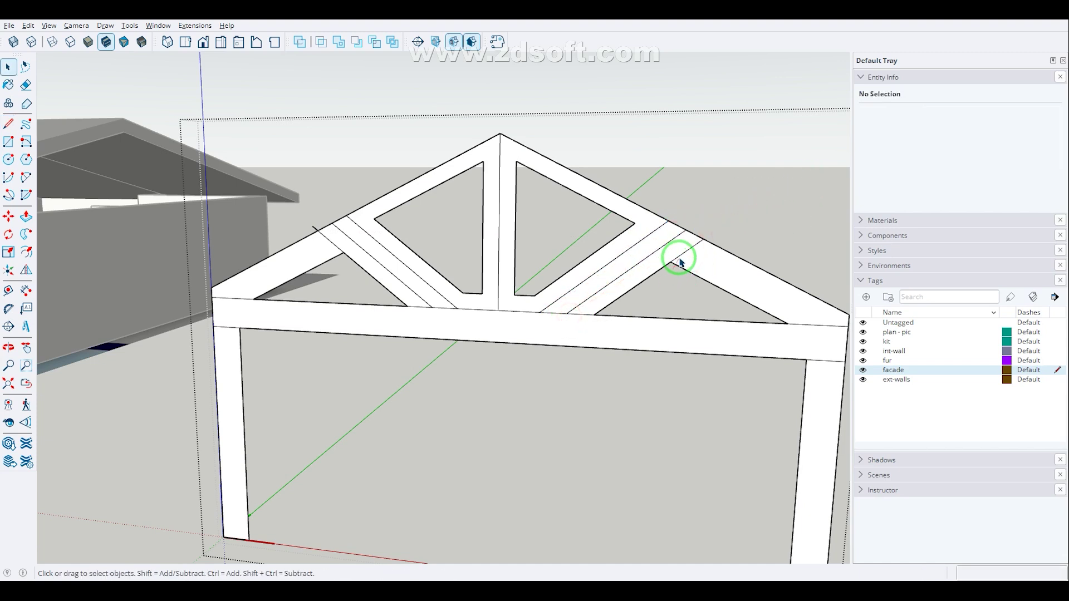
- Copy the outer edge of the lower right rafter inward to the midpoint of the short line crossing its upper end
left_click(679, 259)
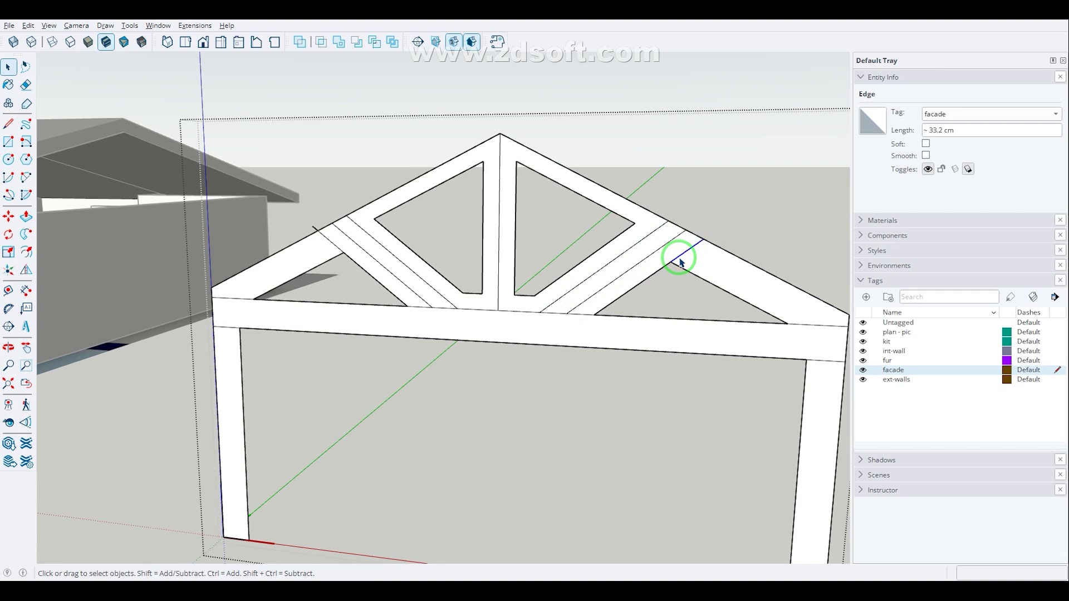
left_click(720, 248)
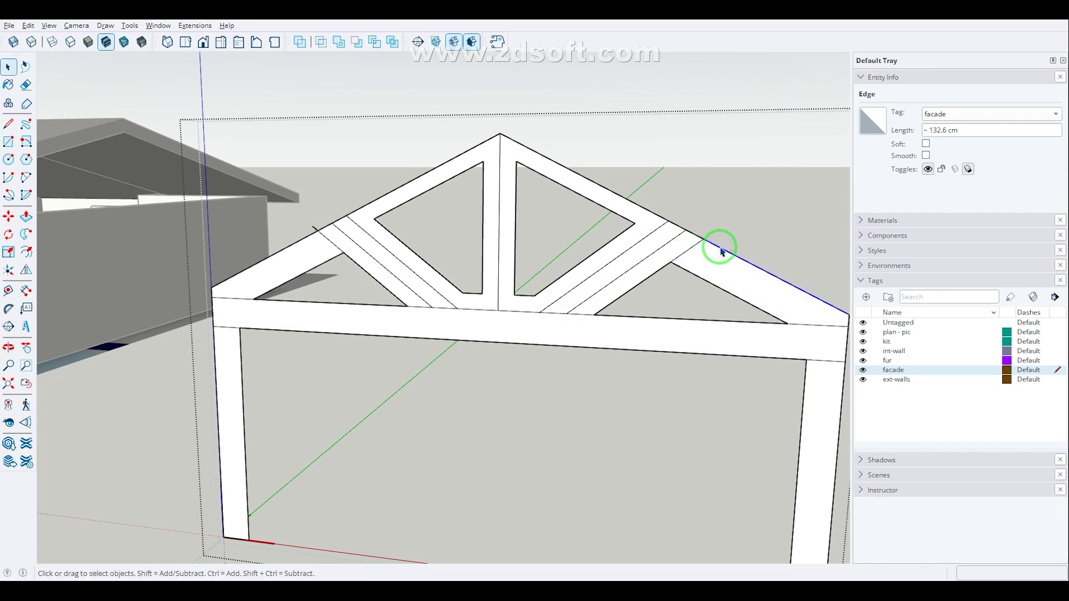
key("m")
left_click(700, 243)
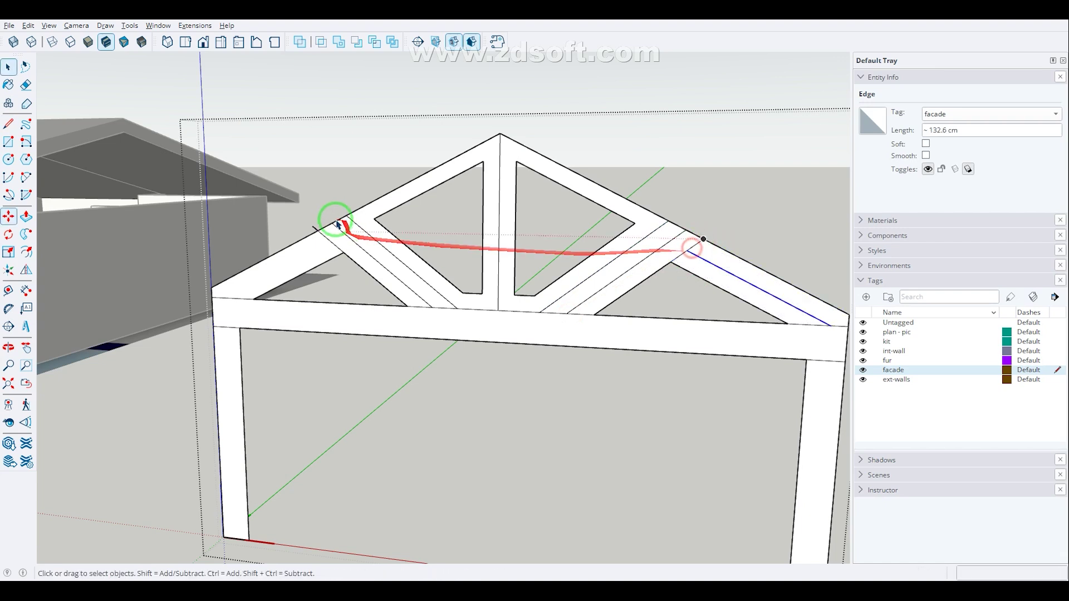
- Copy the outer edge of the lower left rafter inward to the midpoint of the short line crossing its upper end
left_click(308, 237)
key("space")
key("m")
key("ctrl")
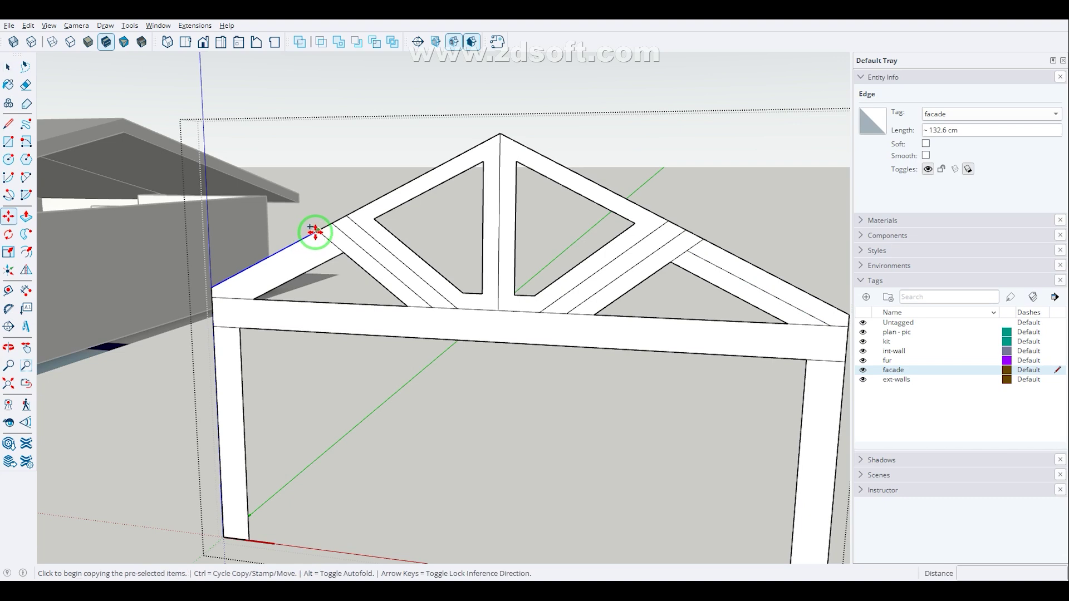
left_click(318, 231)
left_click(331, 241)
key("space")
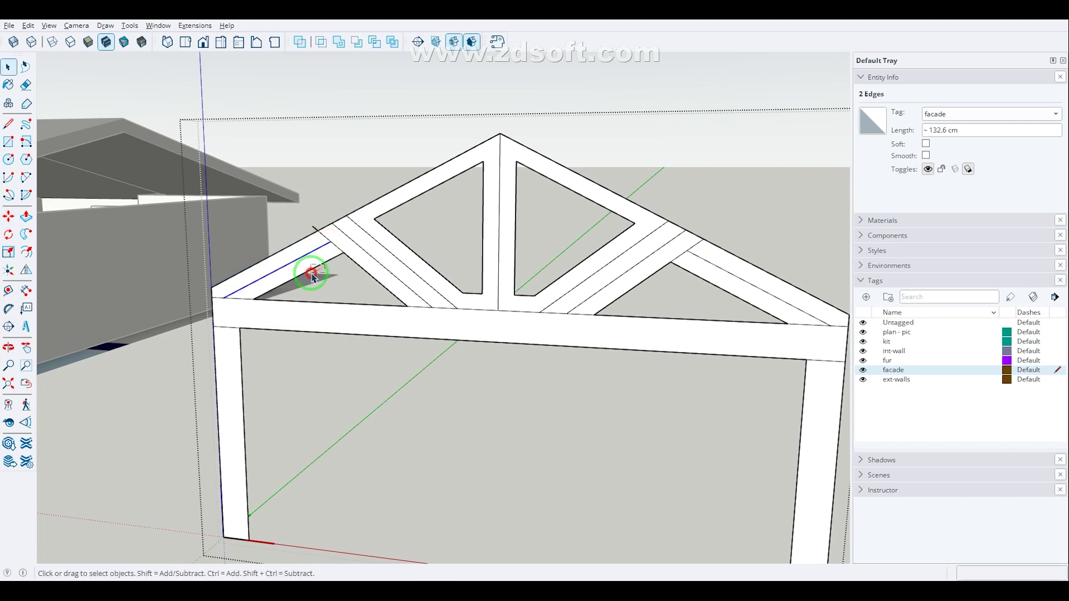
- Join the lower left rafter's new inner edge to the brace and delete the surplus strip beneath it
double_click(311, 274)
key("l")
scroll(333, 239, "up", 1)
left_click(332, 241)
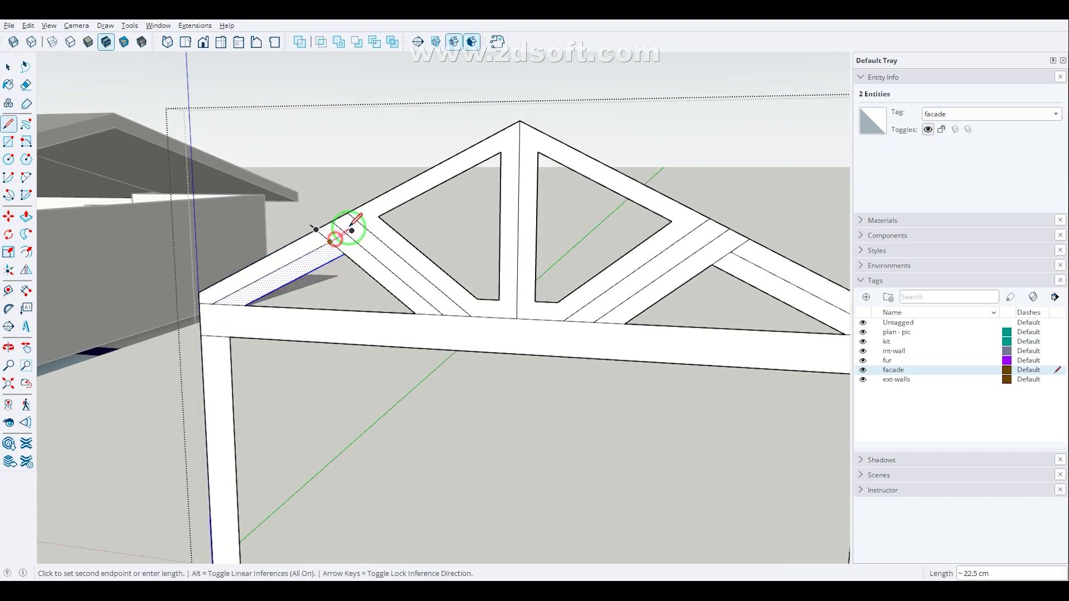
left_click(346, 233)
key("space")
left_click_drag(351, 251, 333, 268)
key("Delete")
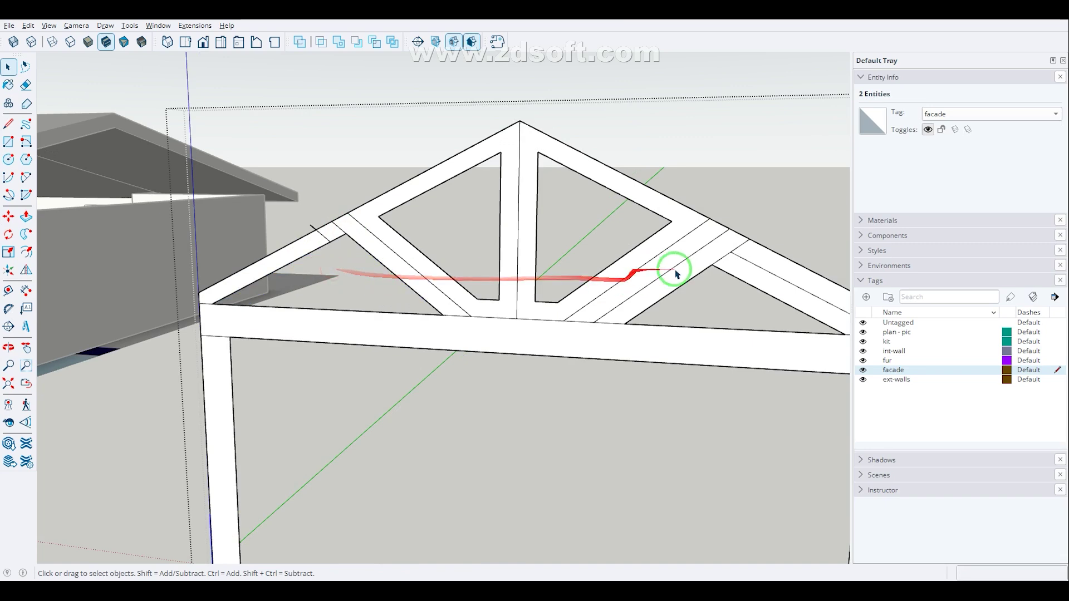
- Join the lower right rafter's new inner edge to the brace and remove the surplus strip beneath it
scroll(720, 270, "up", 1)
key("l")
left_click(730, 252)
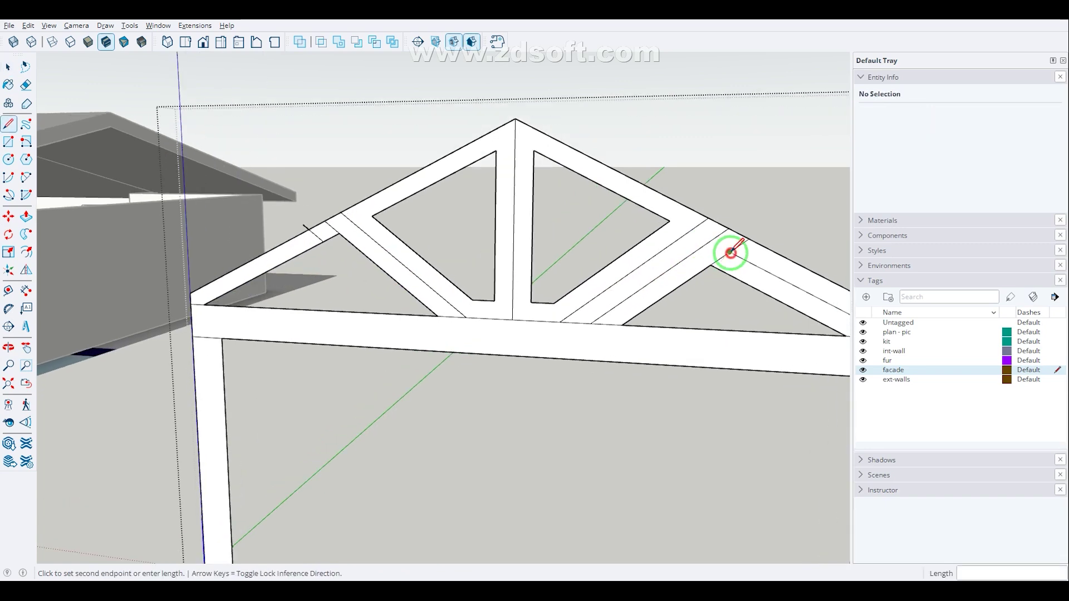
left_click(710, 242)
key("space")
left_click_drag(714, 263, 698, 284)
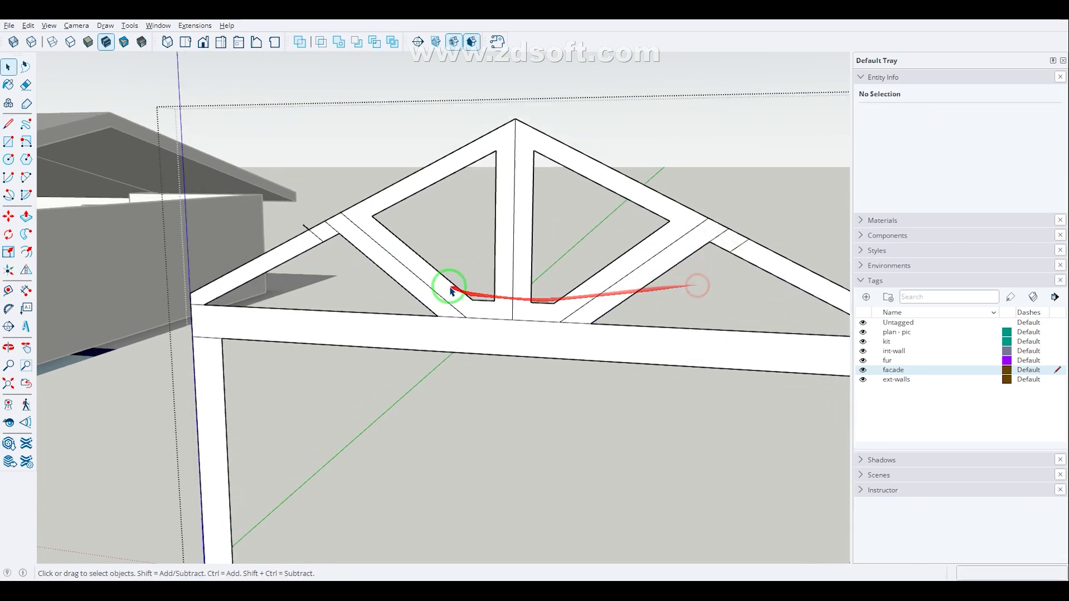
- Delete the leftover dividing lines inside the right brace, king post and left brace
scroll(442, 286, "down", 3)
middle_click_drag(625, 265, 646, 254)
key("Delete")
left_click(605, 257)
key("Delete")
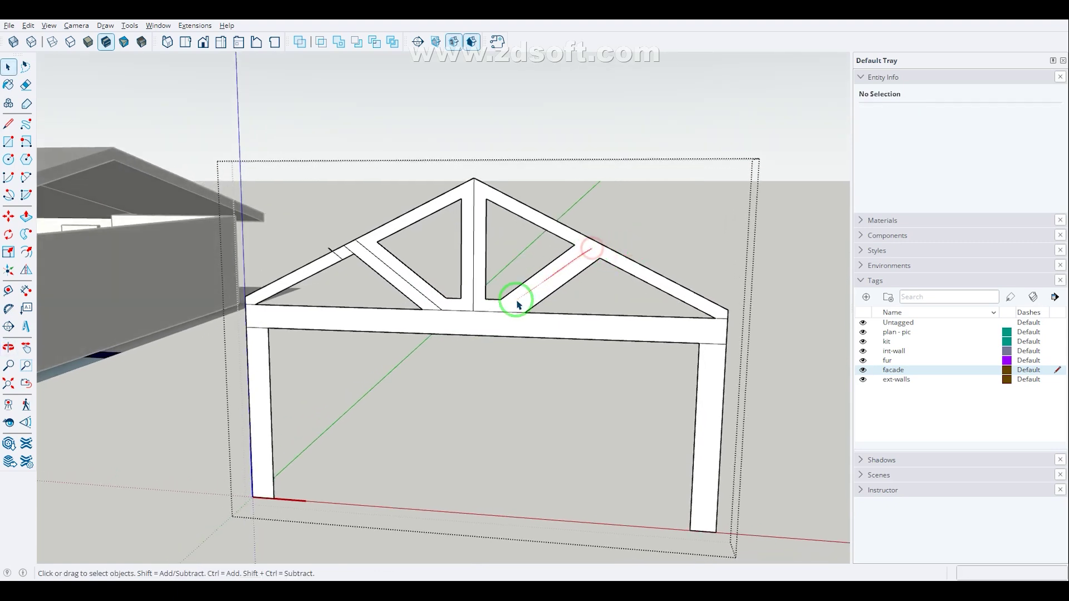
left_click(482, 306)
left_click(473, 306)
key("Delete")
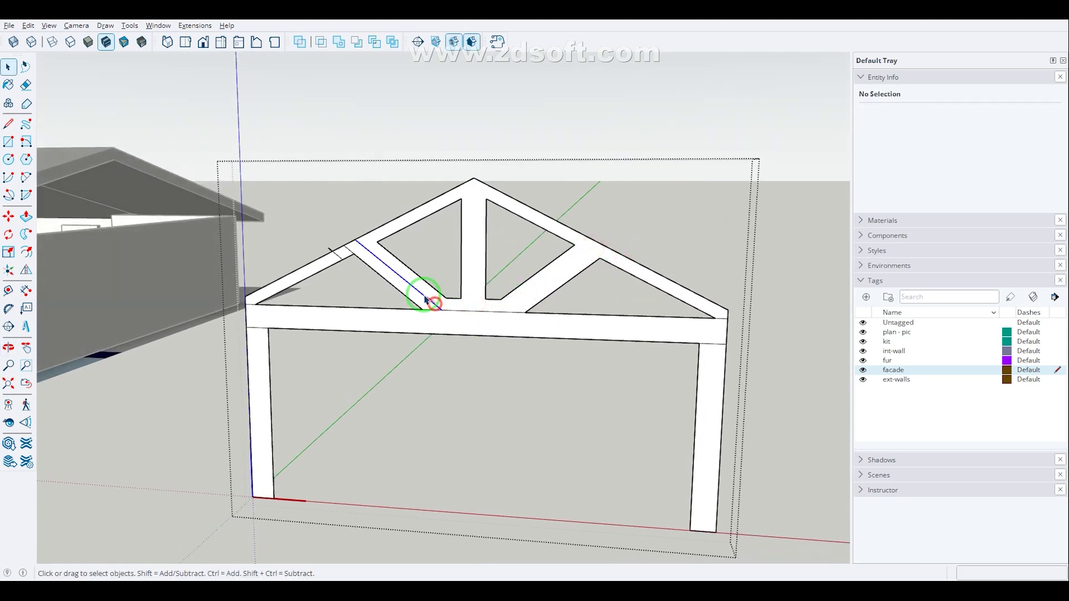
key("Delete")
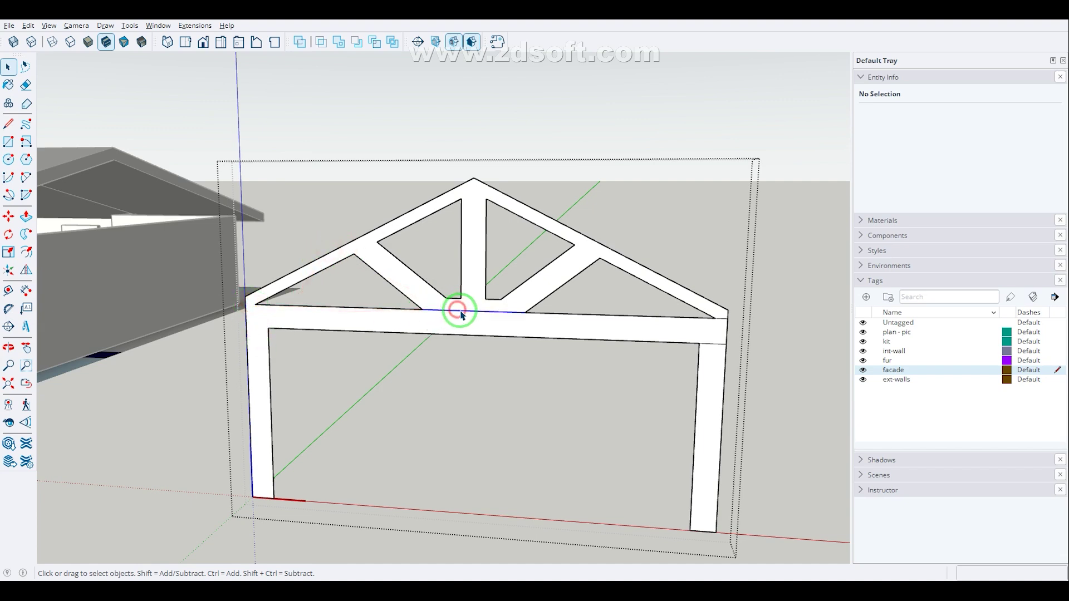
- Delete the edges separating the crossbeam from the truss and the right post so the frame forms one face
key("Delete")
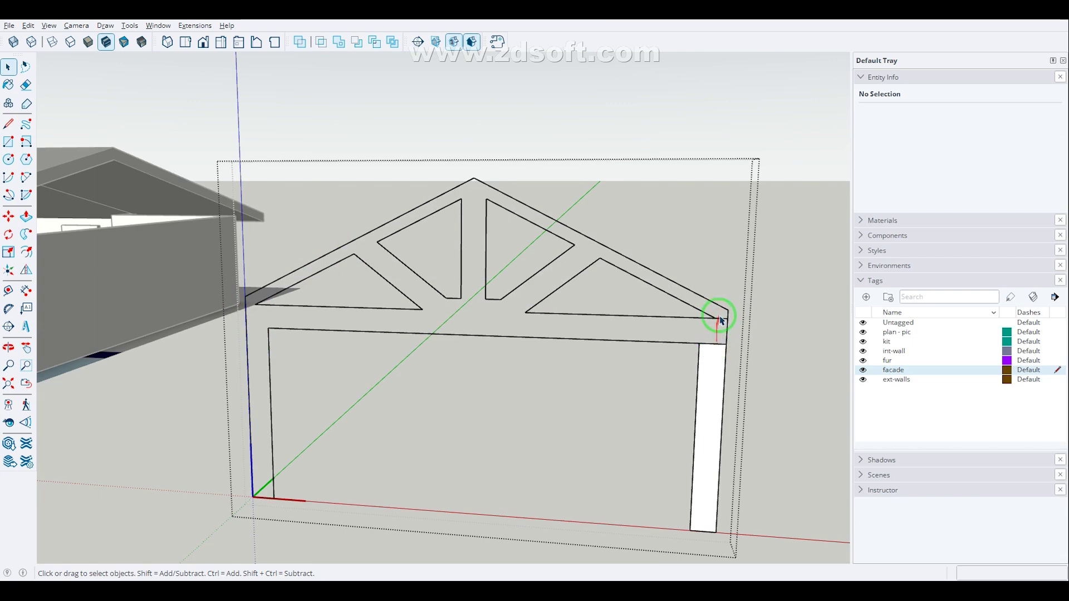
left_click(723, 320)
left_click(719, 345)
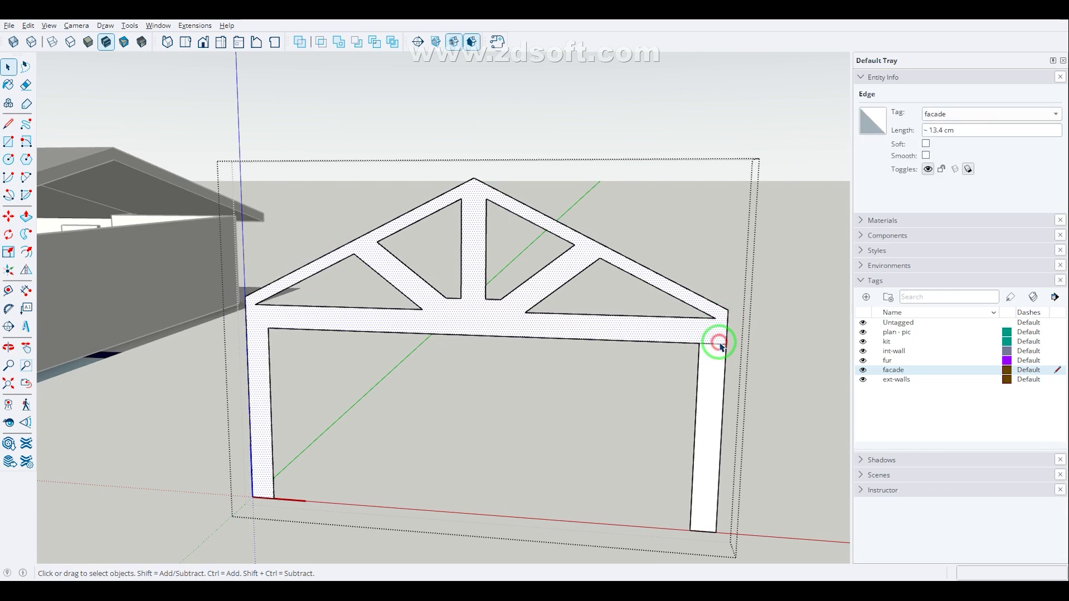
- Push/Pull the whole truss frame face to a thickness of 30 cm and close the component
middle_click_drag(718, 347, 546, 411)
key("p")
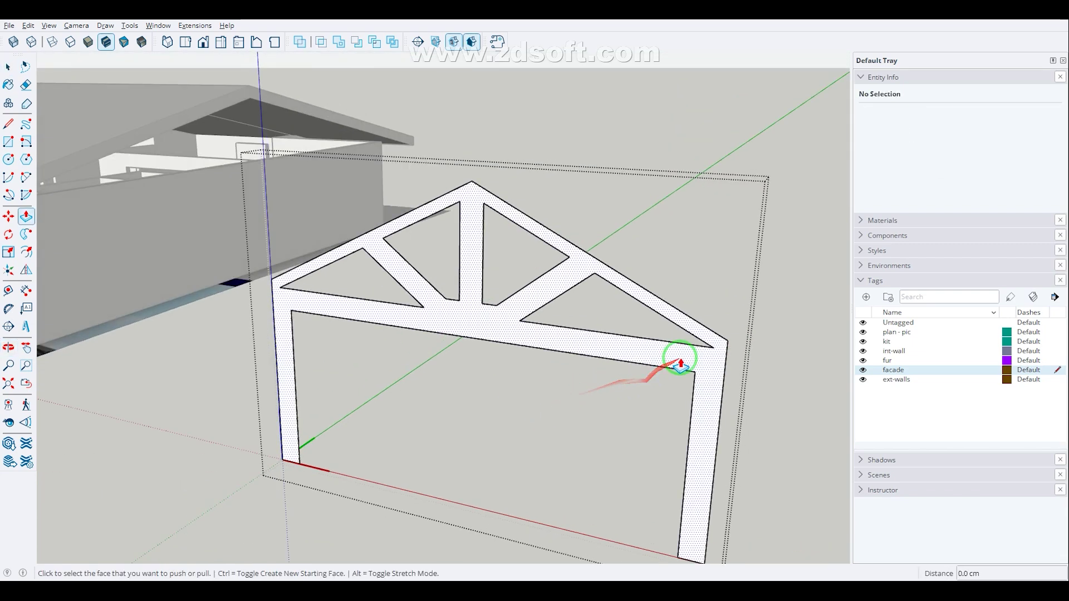
left_click(679, 358)
type("30")
key("Return")
scroll(702, 334, "down", 2)
key("space")
left_click(676, 401)
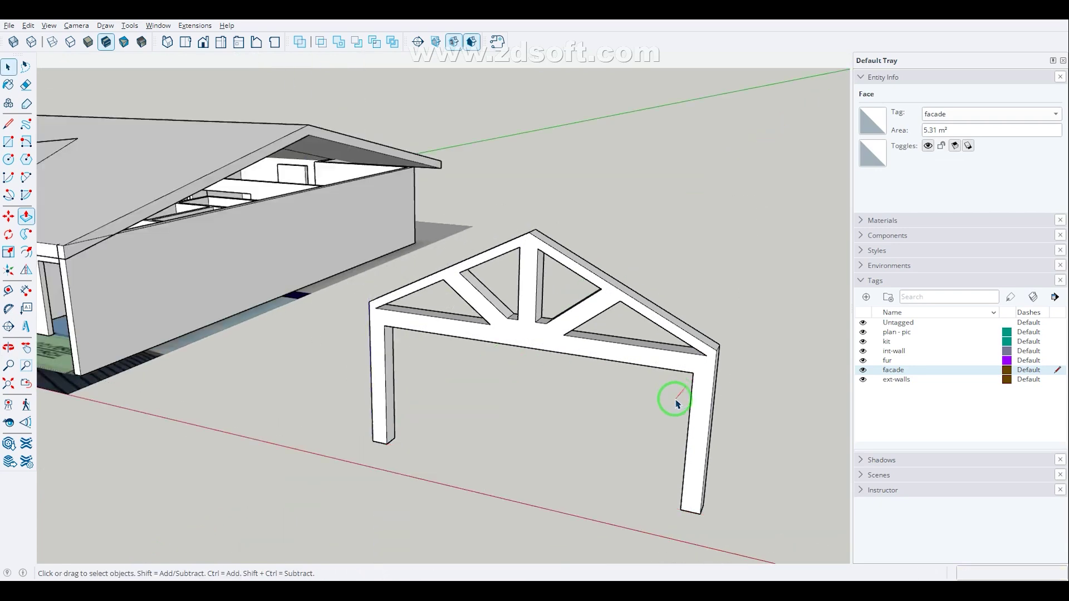
- Delete the spare working copy of the truss standing beside the house
middle_click_drag(472, 511, 595, 372)
scroll(674, 256, "down", 3)
middle_click_drag(668, 346, 301, 300)
scroll(357, 233, "up", 2)
key("Delete")
- Paint the front porch truss component with the wood material Plywood_01_1K
left_click(278, 268)
middle_click_drag(502, 420, 443, 456)
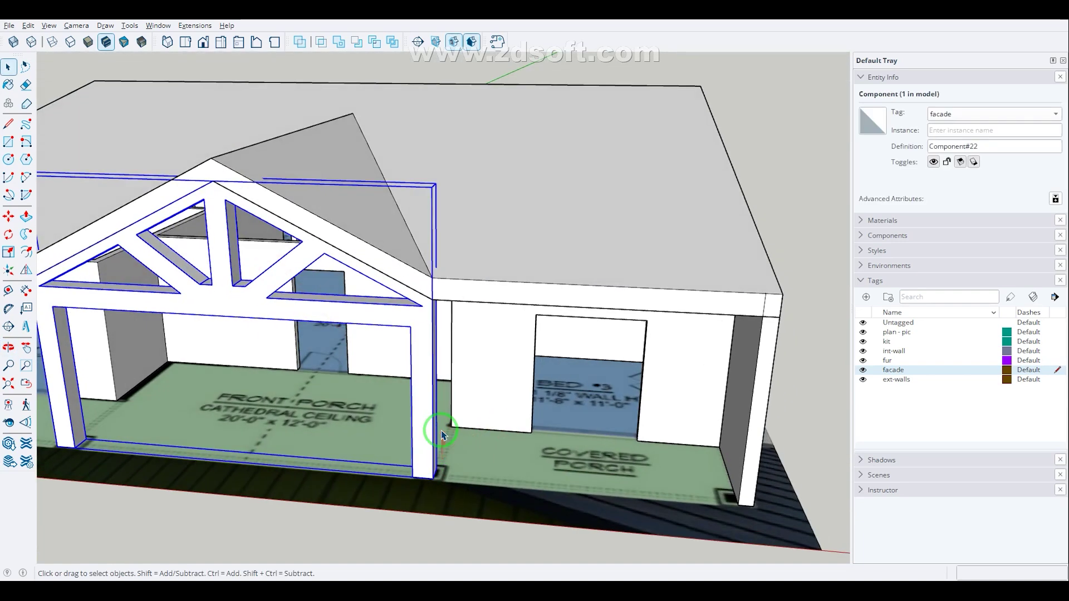
scroll(444, 433, "down", 3)
left_click(861, 78)
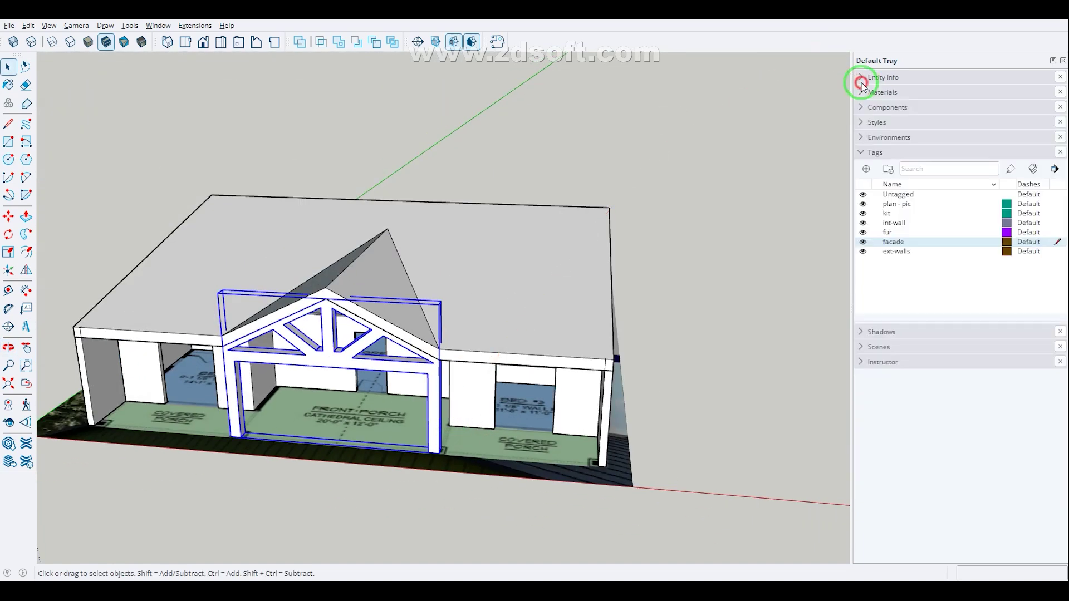
left_click(860, 90)
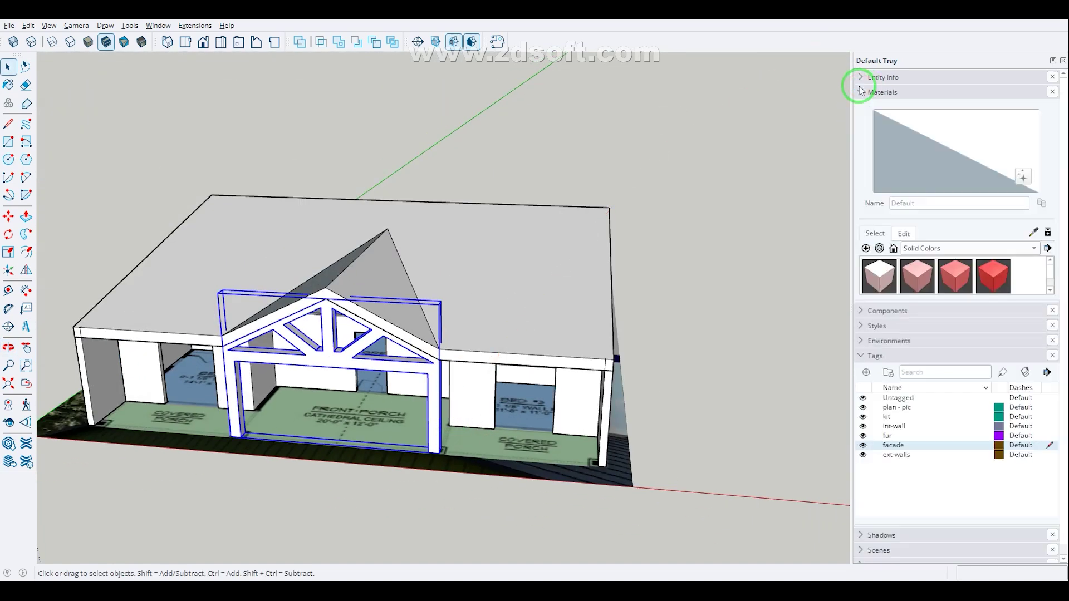
left_click(941, 253)
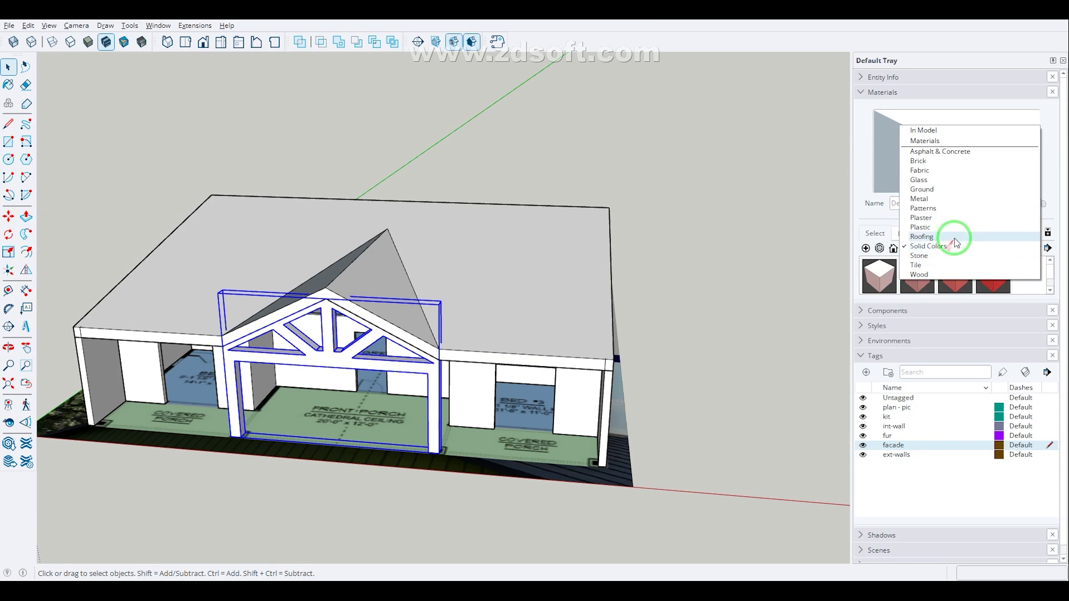
left_click(961, 273)
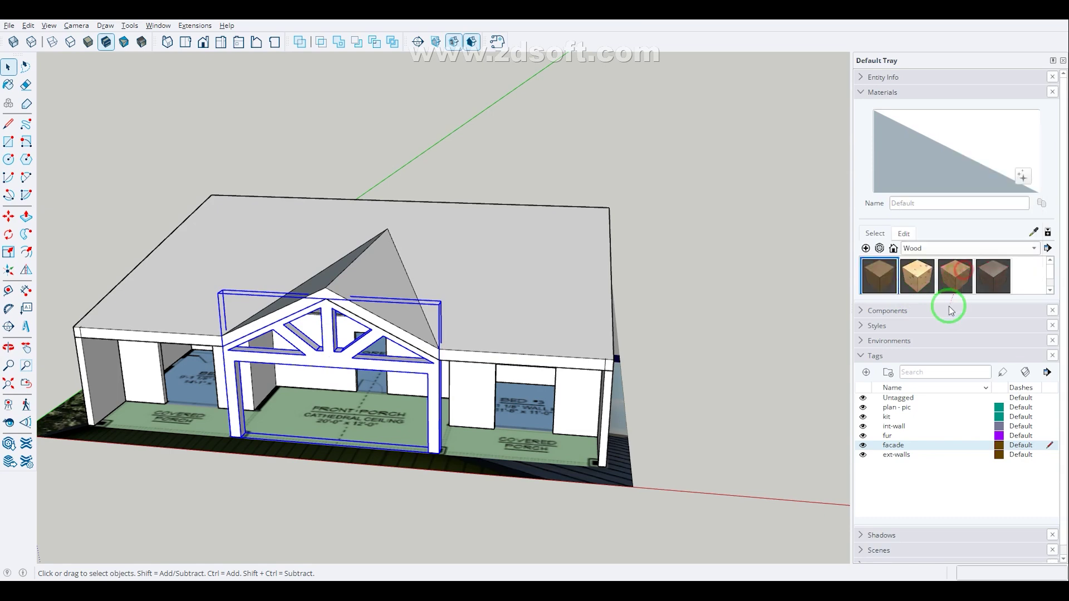
left_click(880, 281)
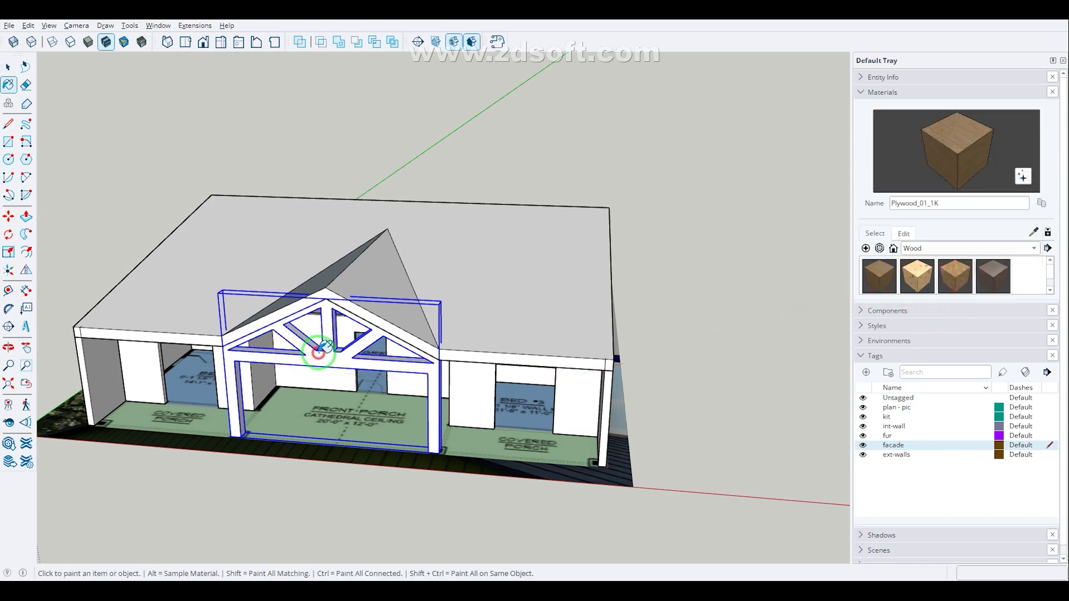
left_click(318, 350)
- Paint the house roof with the metal material Metal_32_1K and clear the selection
mouse_move(318, 350)
middle_mouse_down()
mouse_move(401, 317)
mouse_move(620, 281)
middle_mouse_up()
key("space")
left_click(609, 239)
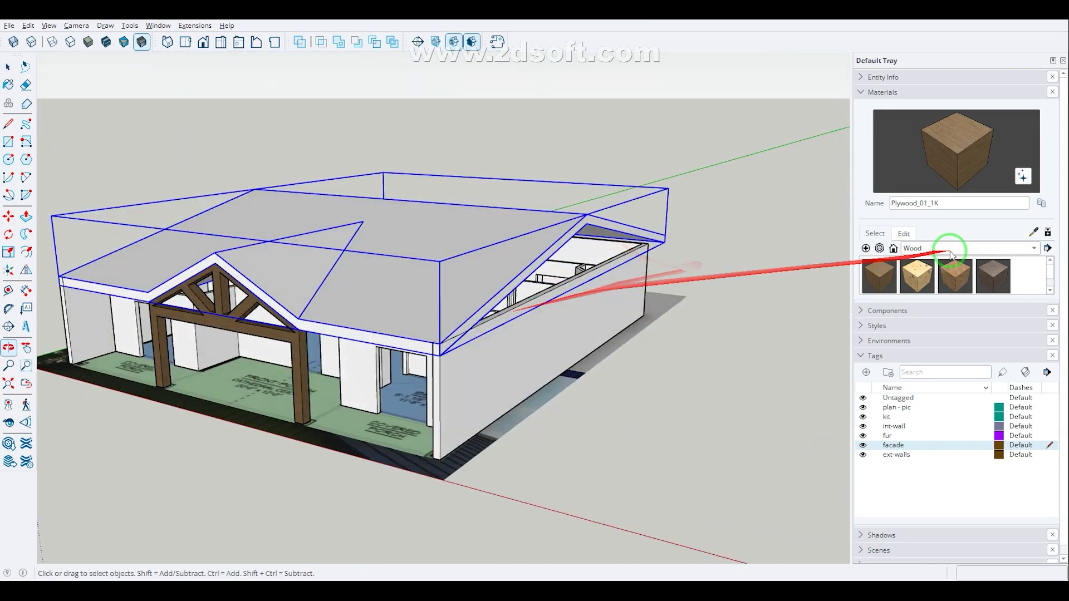
left_click(894, 249)
left_click(915, 248)
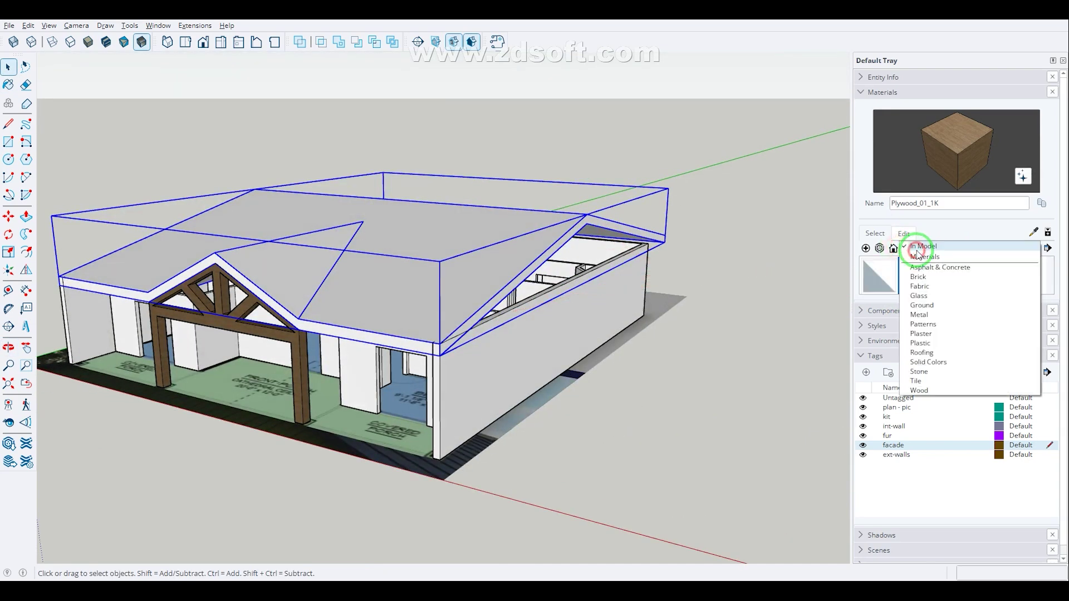
left_click(958, 314)
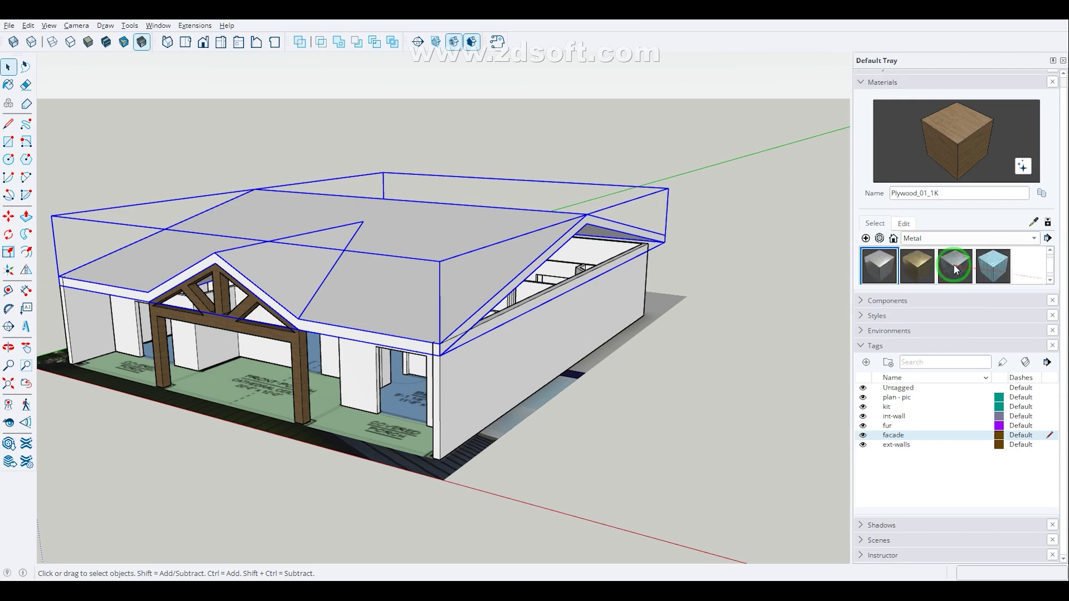
left_click(953, 265)
key("space")
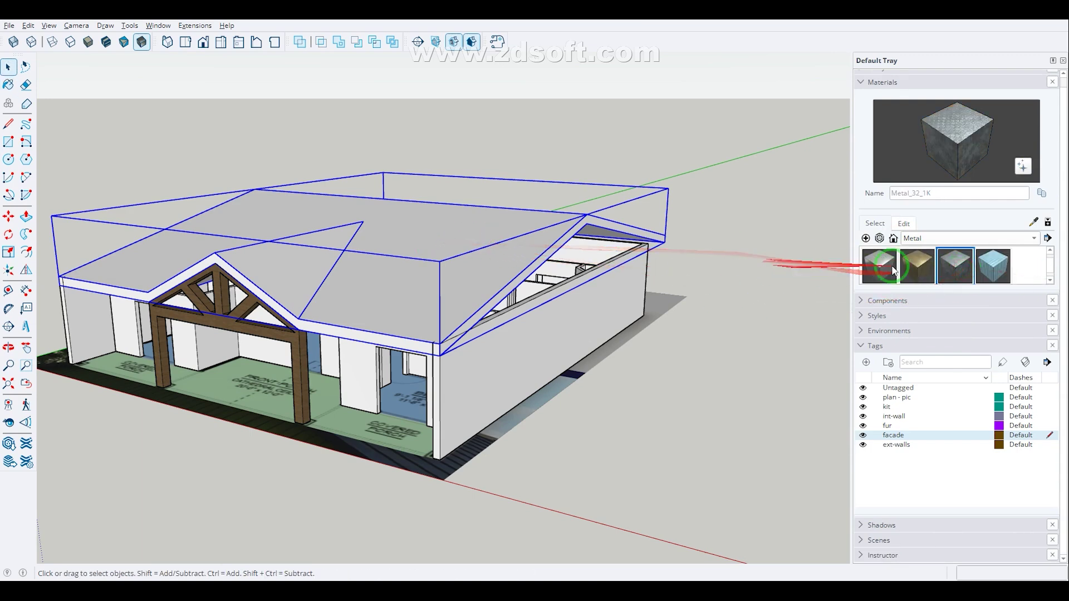
left_click(539, 236)
middle_click_drag(355, 445, 473, 400)
key("space")
left_click(575, 466)
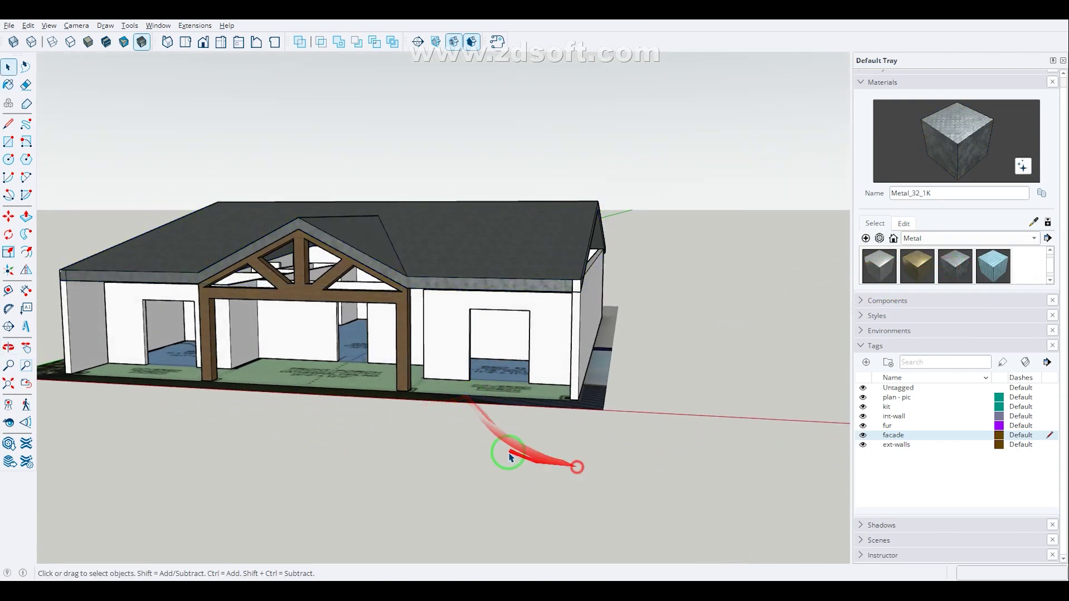
- Compare the house's front view with the plan 41841 elevation picture in the browser, then return to SketchUp
mouse_move(511, 455)
middle_mouse_down()
mouse_move(563, 422)
mouse_move(502, 442)
middle_mouse_up()
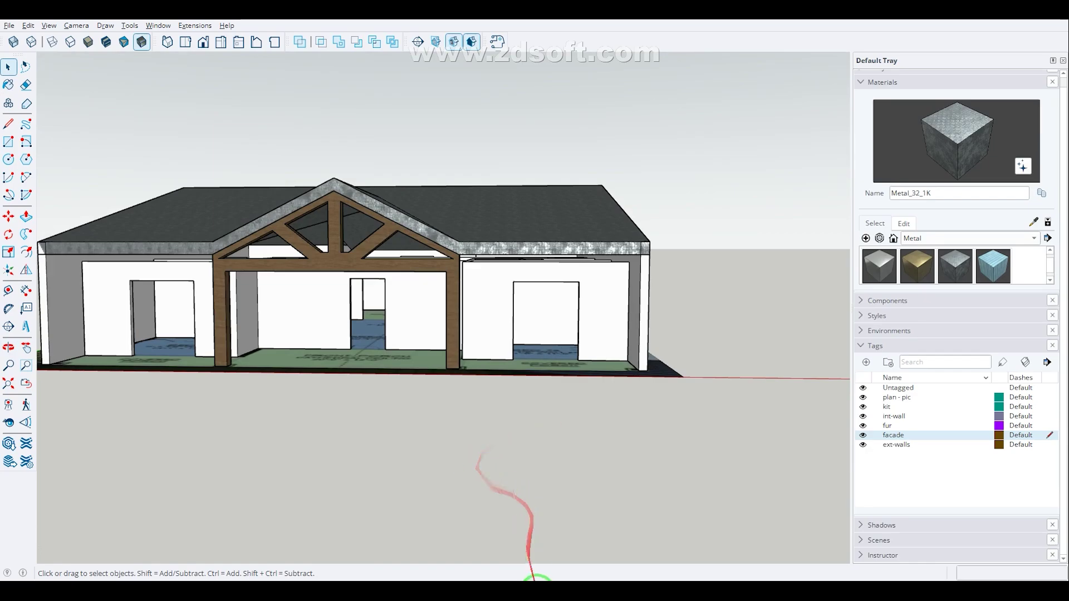
left_click(537, 590)
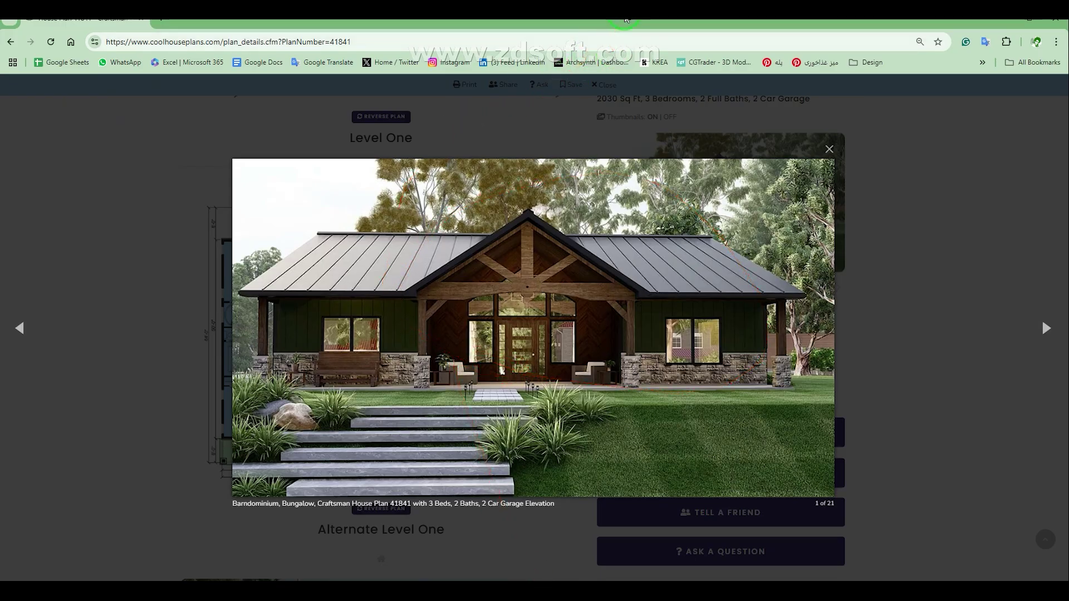
key("alt+Tab")
middle_click_drag(594, 220, 620, 210)
scroll(621, 211, "down", 1)
scroll(394, 262, "up", 3)
middle_click_drag(444, 232, 437, 244)
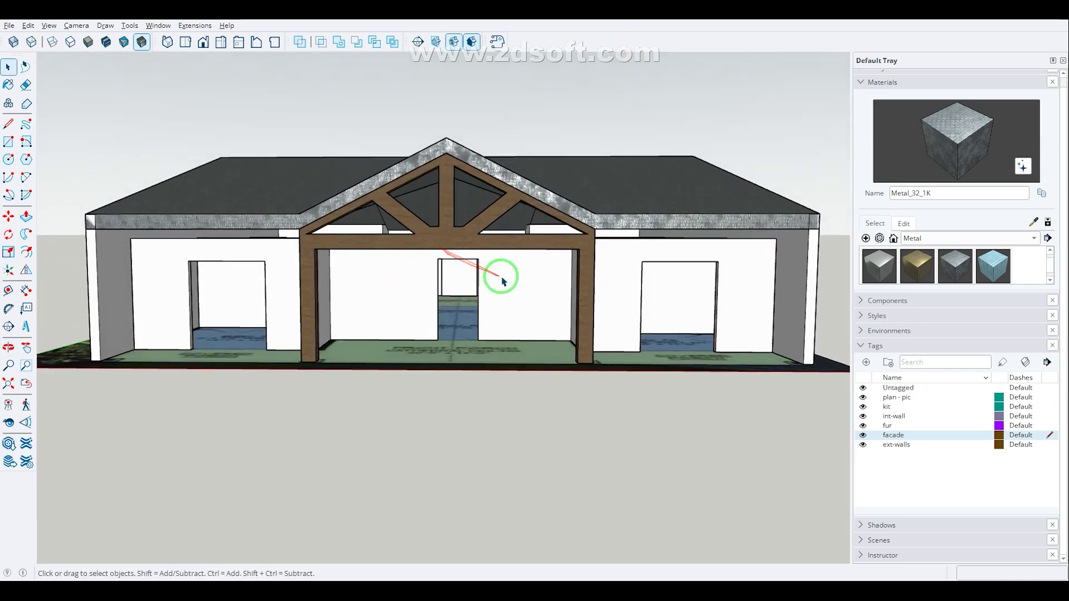